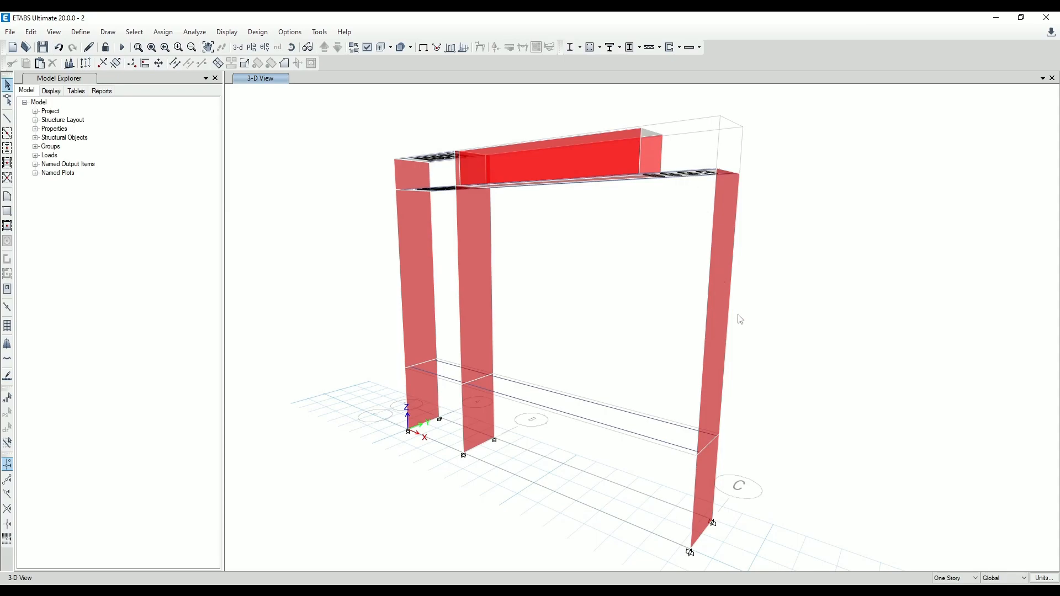
{"action": "left_click_drag", "start_coordinate": [759, 397], "coordinate": [12, 369]}
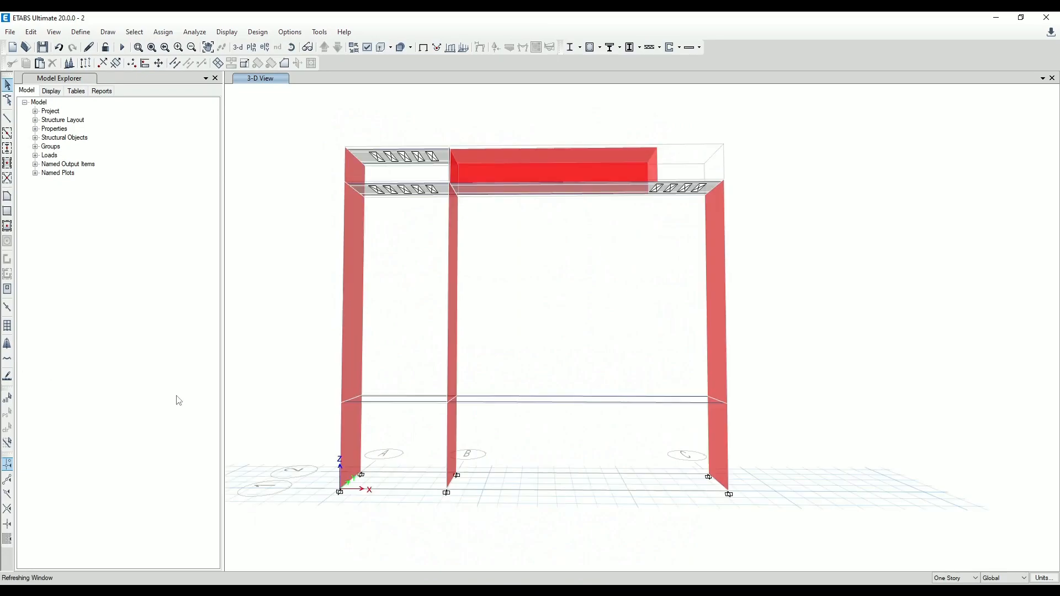
{"action": "scroll", "coordinate": [661, 336], "scroll_direction": "down", "scroll_amount": 5}
{"action": "left_click_drag", "start_coordinate": [731, 386], "coordinate": [664, 429]}
{"action": "scroll", "coordinate": [682, 313], "scroll_direction": "up", "scroll_amount": 5}
{"action": "left_click_drag", "start_coordinate": [533, 296], "coordinate": [530, 250]}
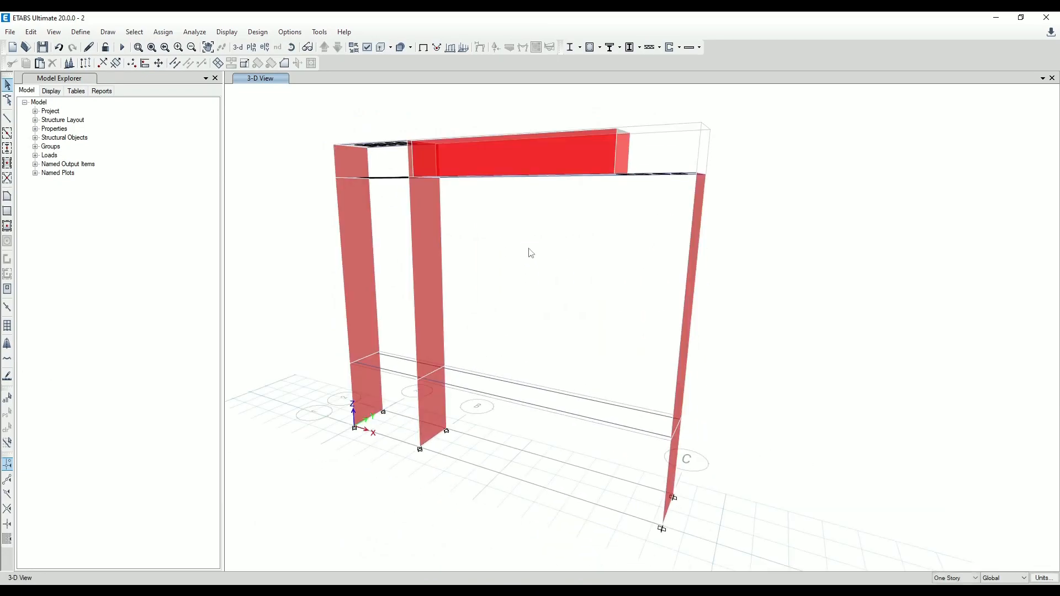
Step: Open the load pattern definitions and review the ASCE 7-05 seismic settings of EQx and EQy
{"action": "left_click", "coordinate": [82, 32]}
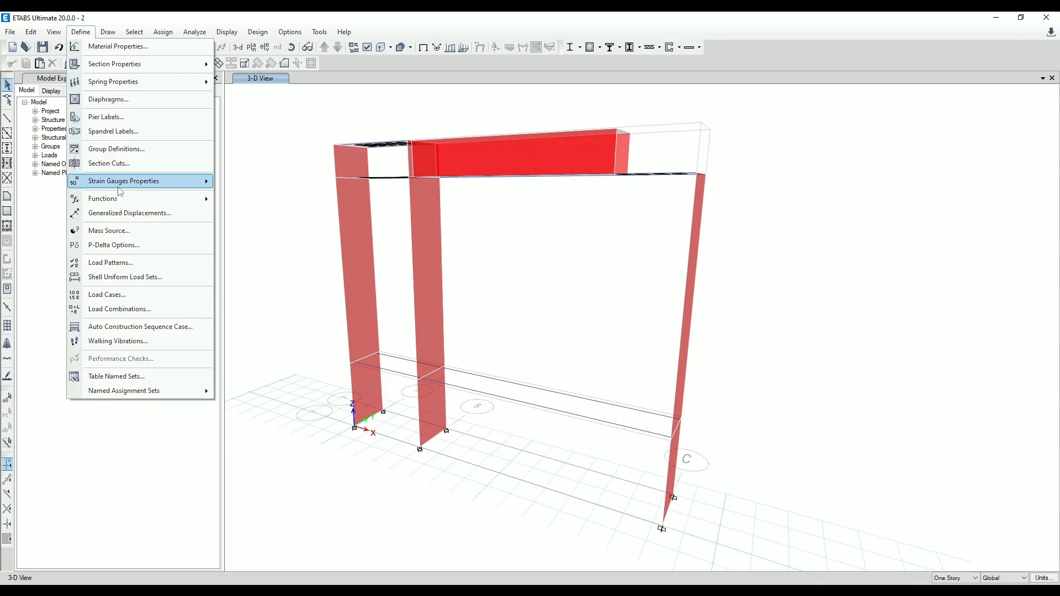
{"action": "left_click", "coordinate": [113, 263]}
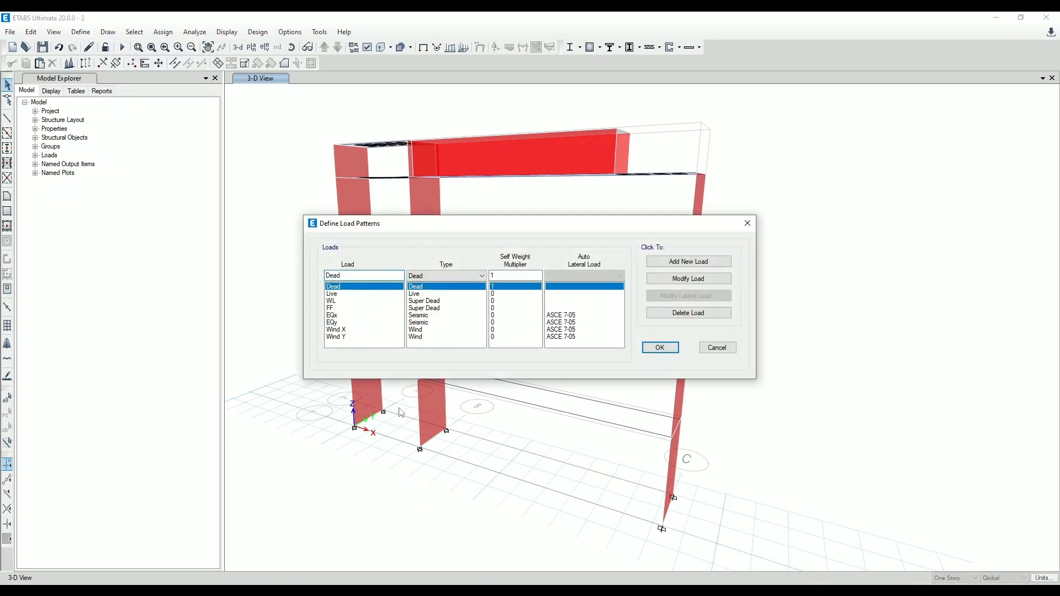
{"action": "left_click", "coordinate": [337, 323]}
{"action": "left_click", "coordinate": [689, 296]}
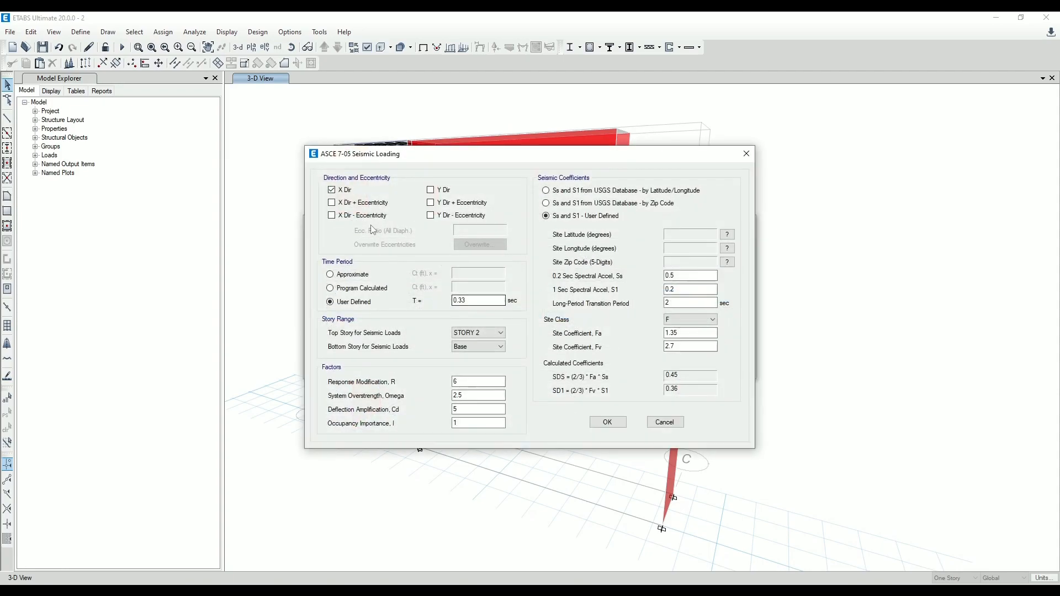
{"action": "left_click", "coordinate": [459, 411]}
{"action": "left_click", "coordinate": [616, 423]}
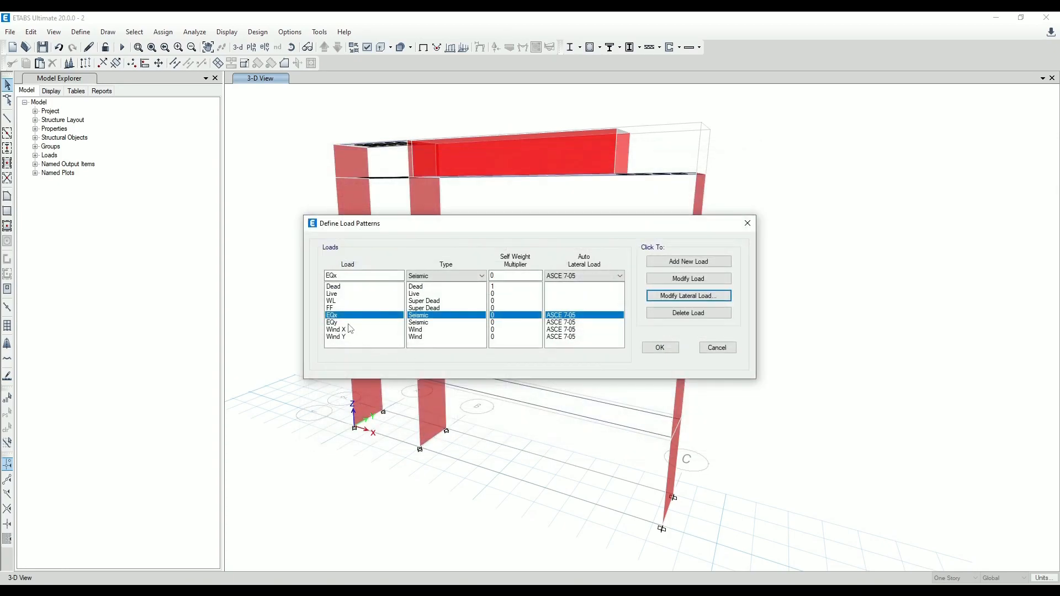
{"action": "left_click", "coordinate": [688, 297]}
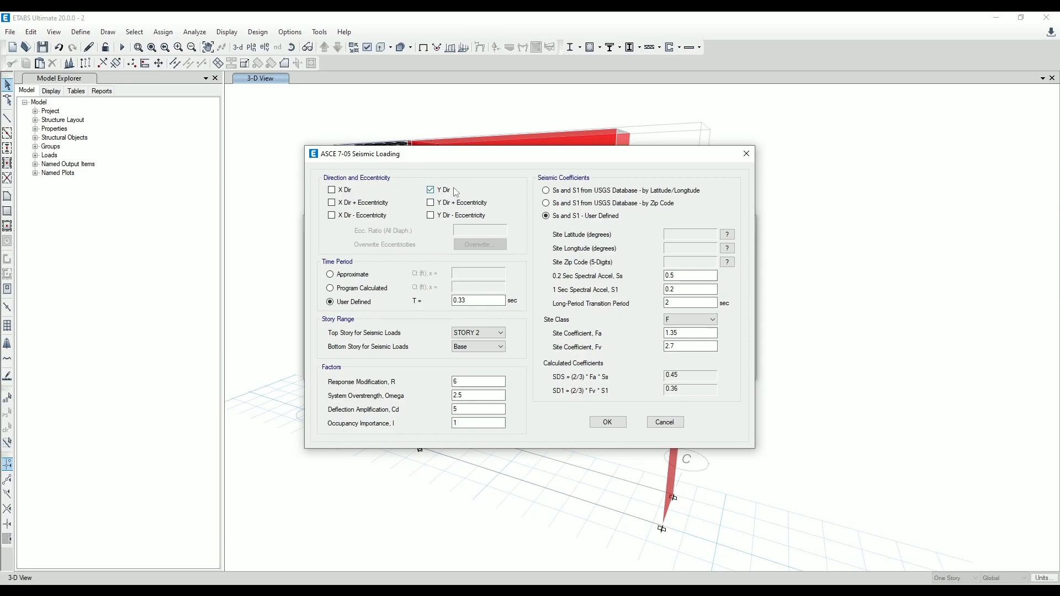
{"action": "left_click", "coordinate": [607, 422]}
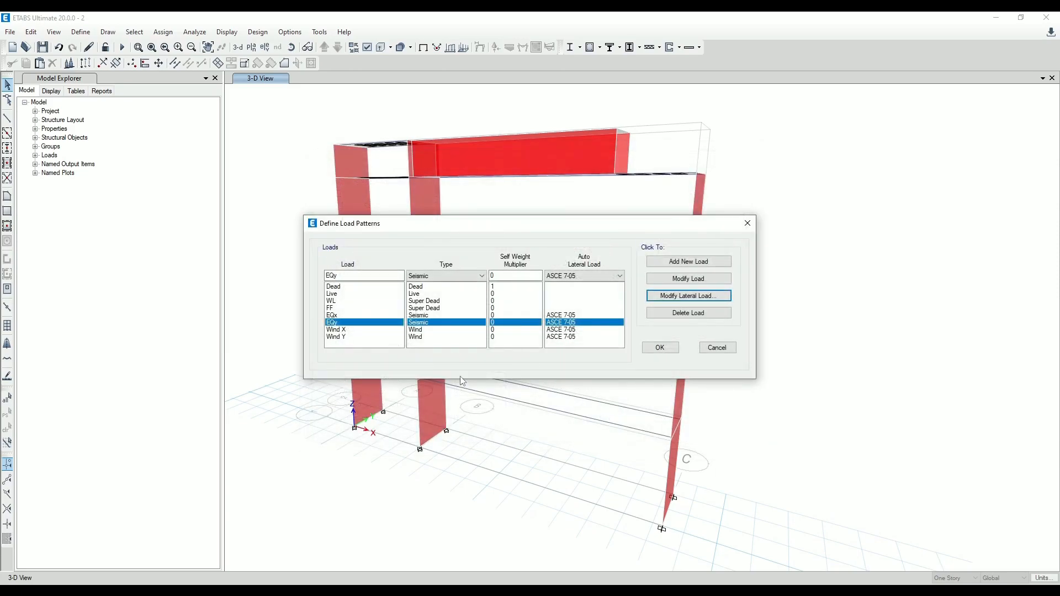
Step: Review the Wind X load pattern's pressure coefficients, wind speed, exposure type options and exposure height
{"action": "left_click", "coordinate": [362, 330]}
{"action": "left_click", "coordinate": [691, 299]}
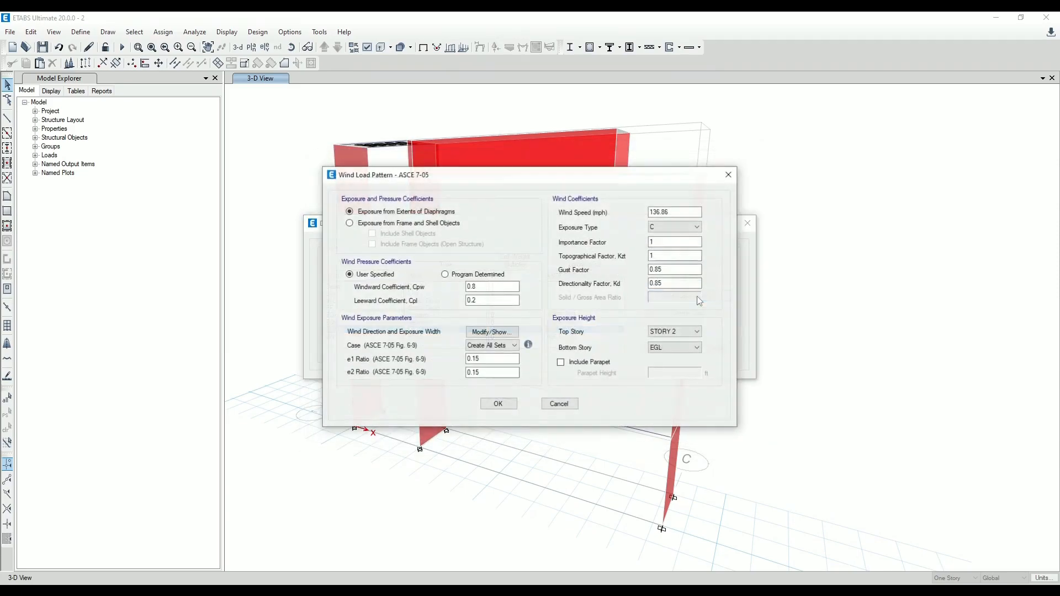
{"action": "left_click", "coordinate": [495, 288]}
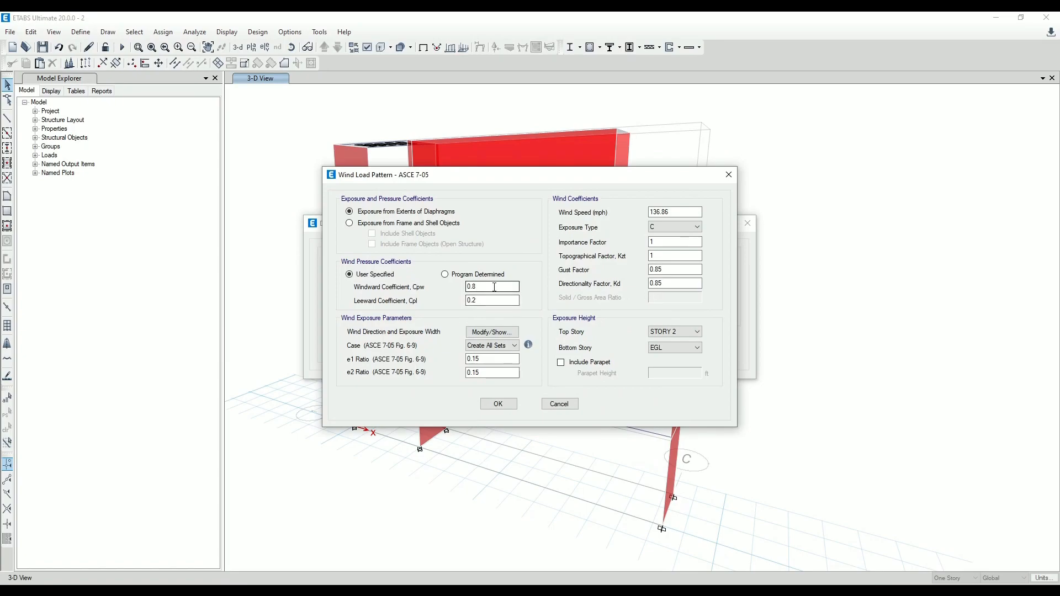
{"action": "key", "text": "Tab"}
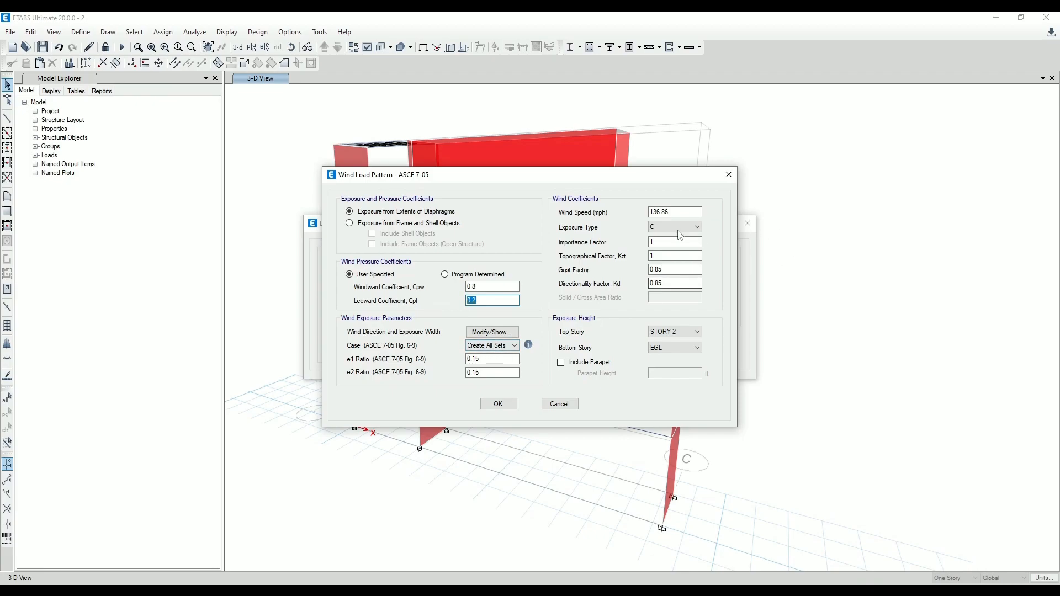
{"action": "left_click_drag", "start_coordinate": [682, 213], "coordinate": [613, 217]}
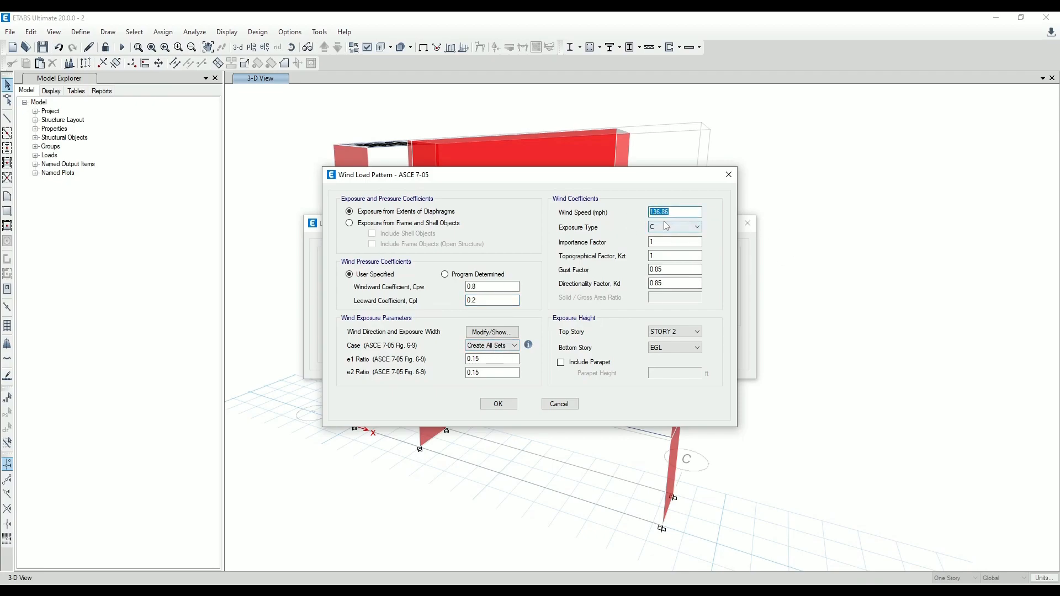
{"action": "left_click", "coordinate": [698, 228]}
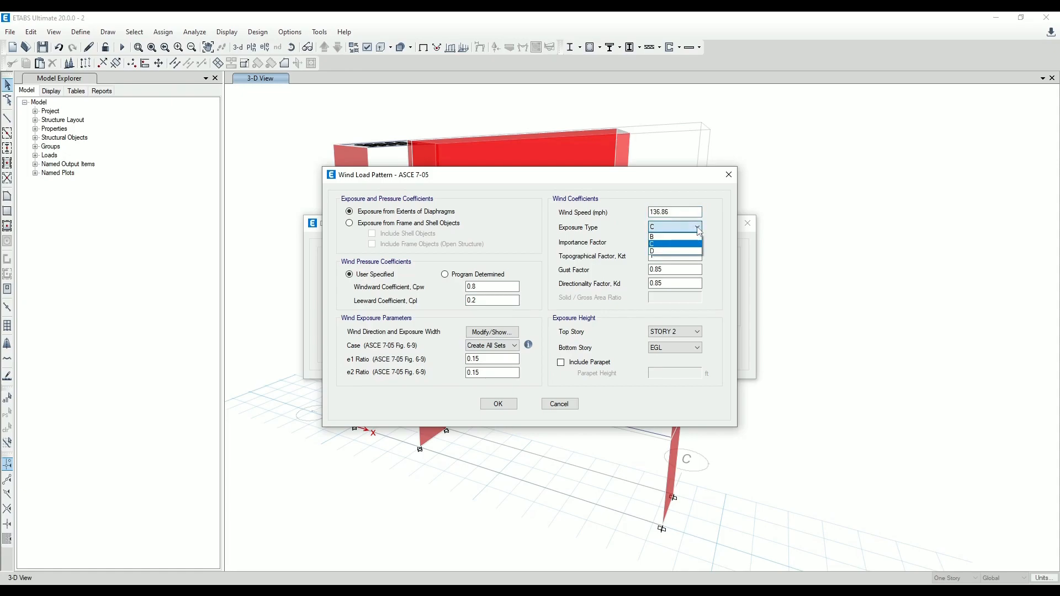
{"action": "left_click", "coordinate": [698, 228]}
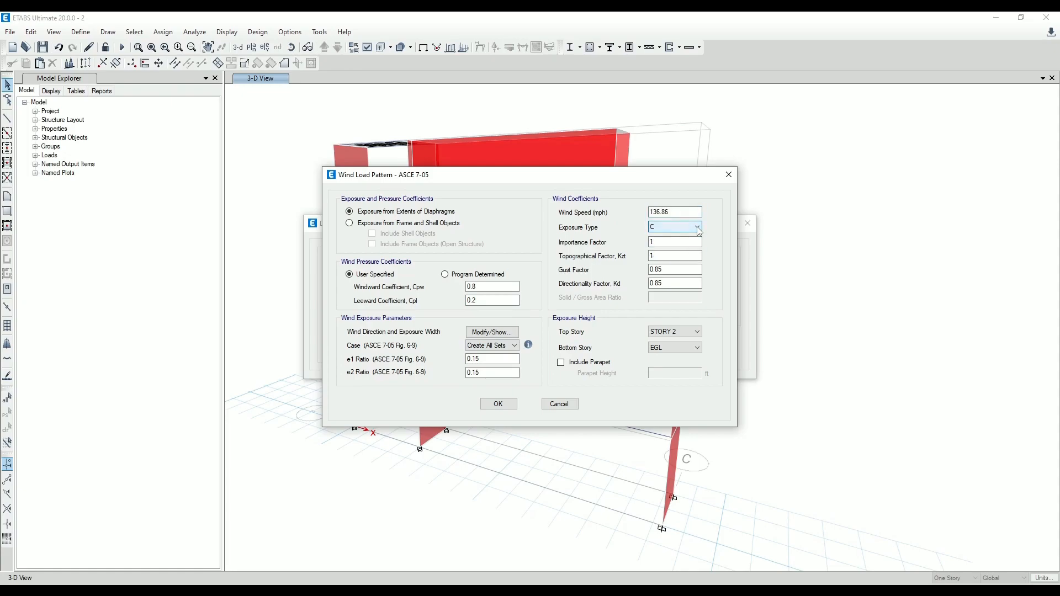
{"action": "left_click", "coordinate": [699, 231]}
{"action": "left_click", "coordinate": [699, 231]}
{"action": "left_click", "coordinate": [691, 242]}
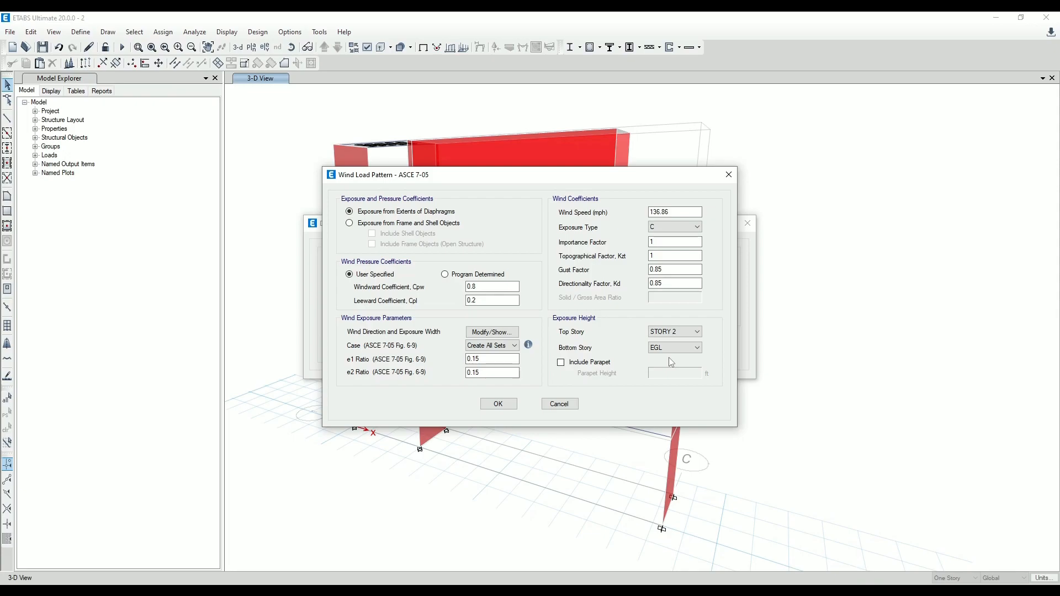
{"action": "left_click", "coordinate": [495, 404]}
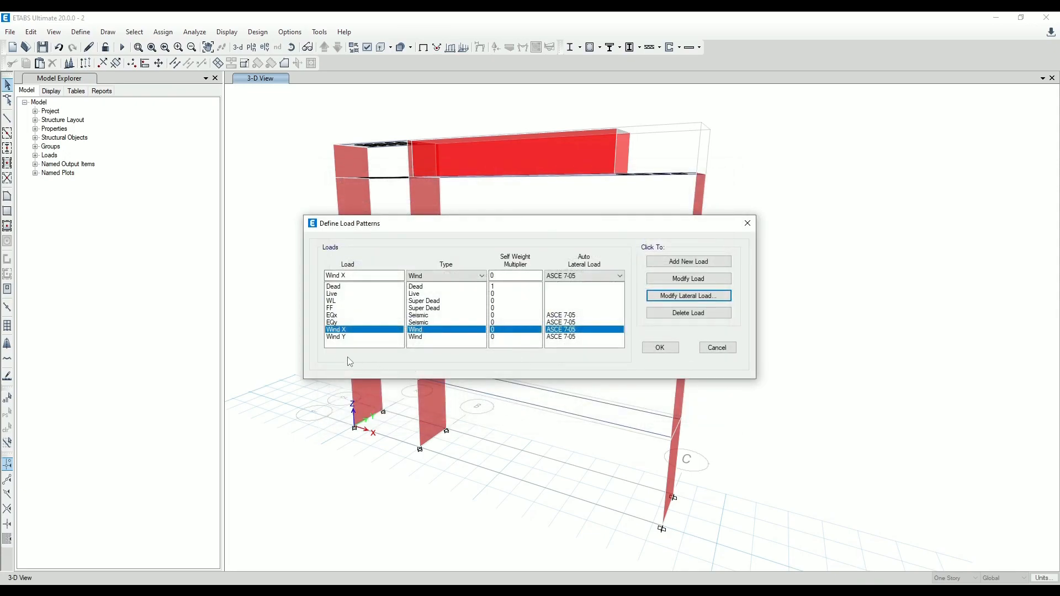
Step: Review the Wind Y load pattern's settings and wind exposure width data, and close the load pattern definitions
{"action": "left_click", "coordinate": [338, 337]}
{"action": "left_click", "coordinate": [691, 297]}
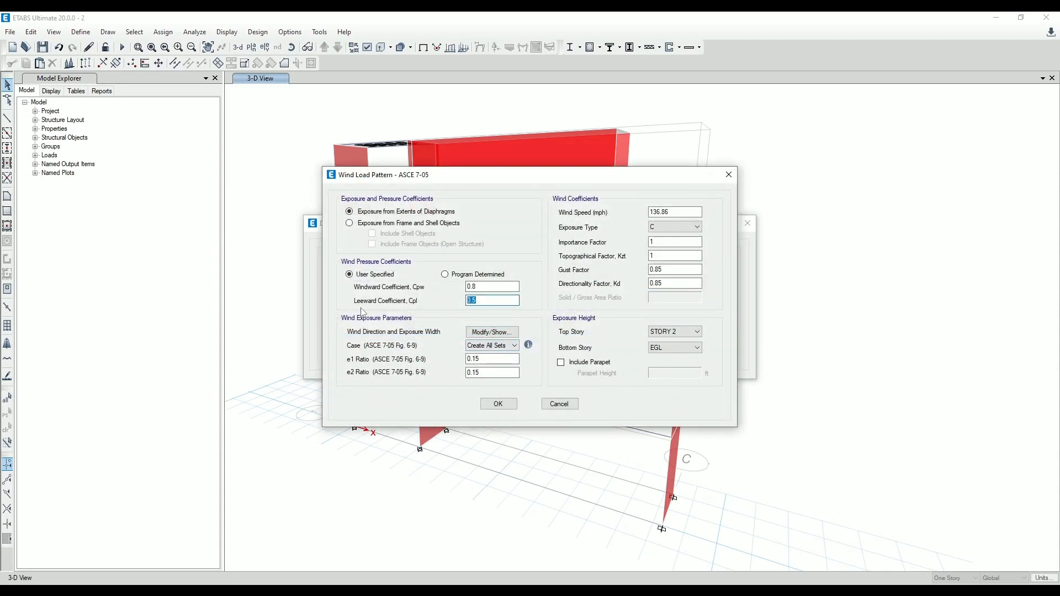
{"action": "left_click", "coordinate": [502, 335]}
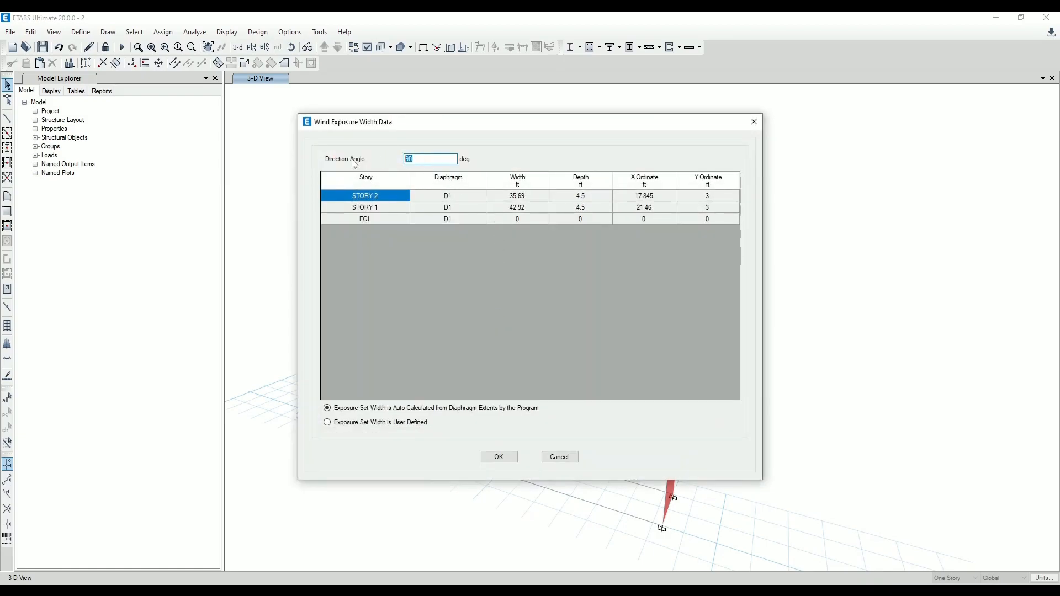
{"action": "left_click", "coordinate": [503, 456]}
{"action": "left_click", "coordinate": [505, 405]}
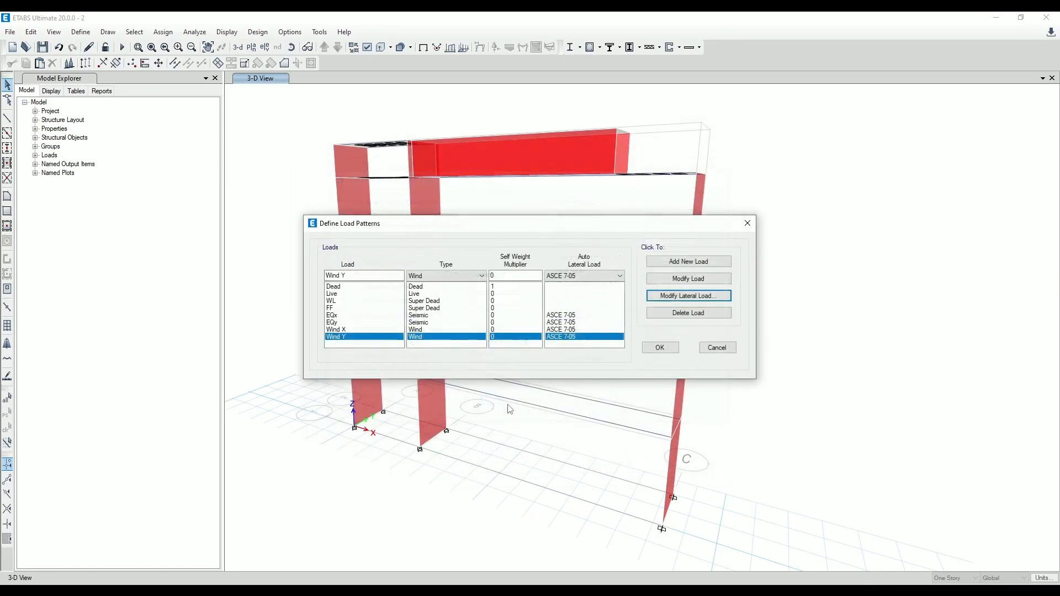
{"action": "left_click", "coordinate": [655, 349]}
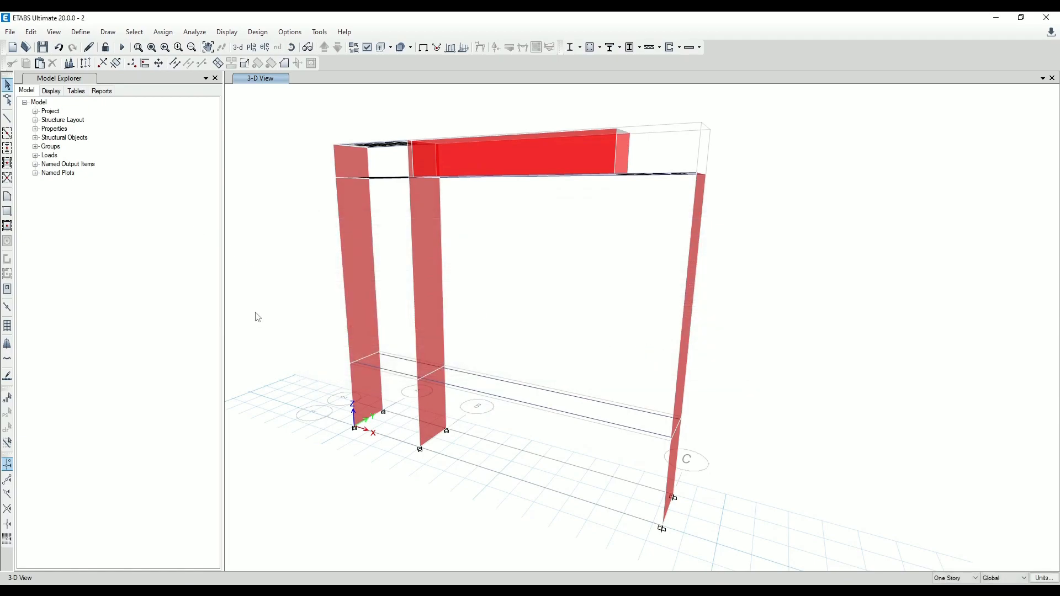
Step: Run the analysis of the model and inspect the footing layout plan in AutoCAD
{"action": "left_click", "coordinate": [122, 48]}
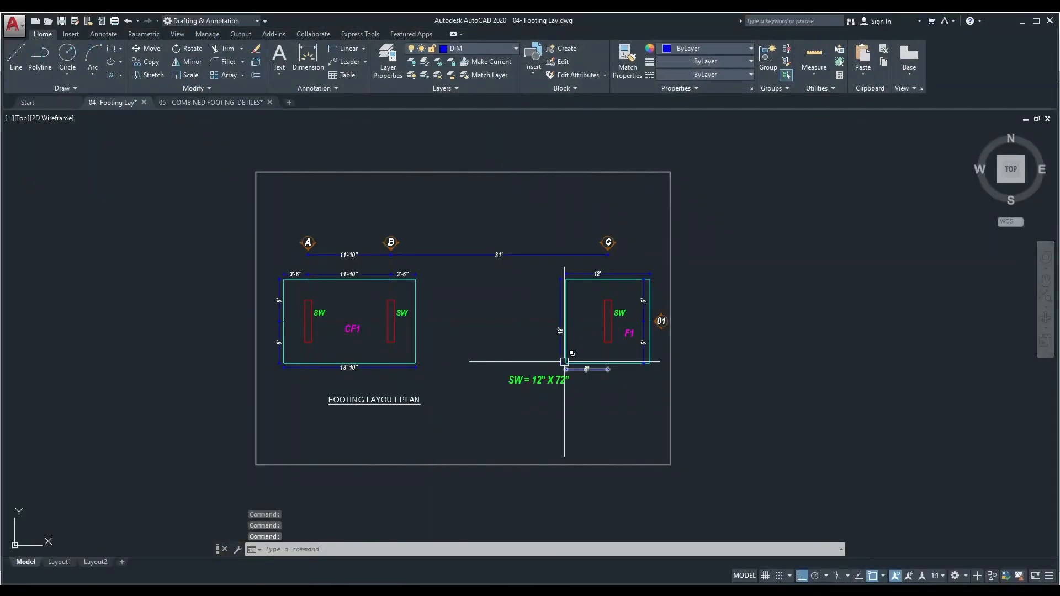
{"action": "scroll", "coordinate": [563, 331], "scroll_direction": "down", "scroll_amount": 4}
{"action": "scroll", "coordinate": [567, 298], "scroll_direction": "up", "scroll_amount": 4}
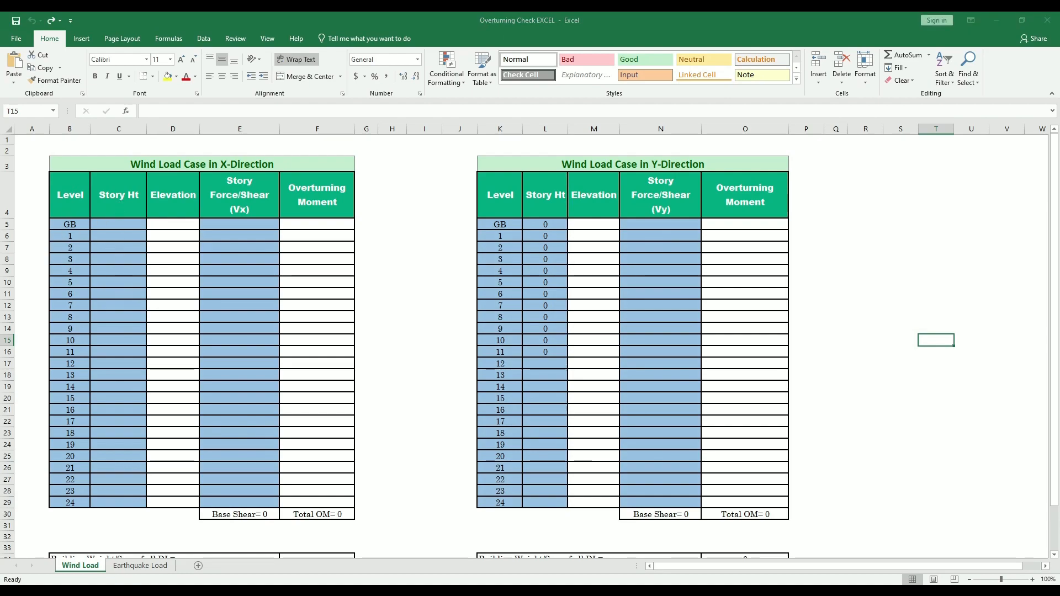
Step: Switch to ETABS and copy the names and heights of STORY 2, STORY 1 and EGL from the story data
{"action": "key", "text": "alt+Tab"}
{"action": "left_click", "coordinate": [31, 34]}
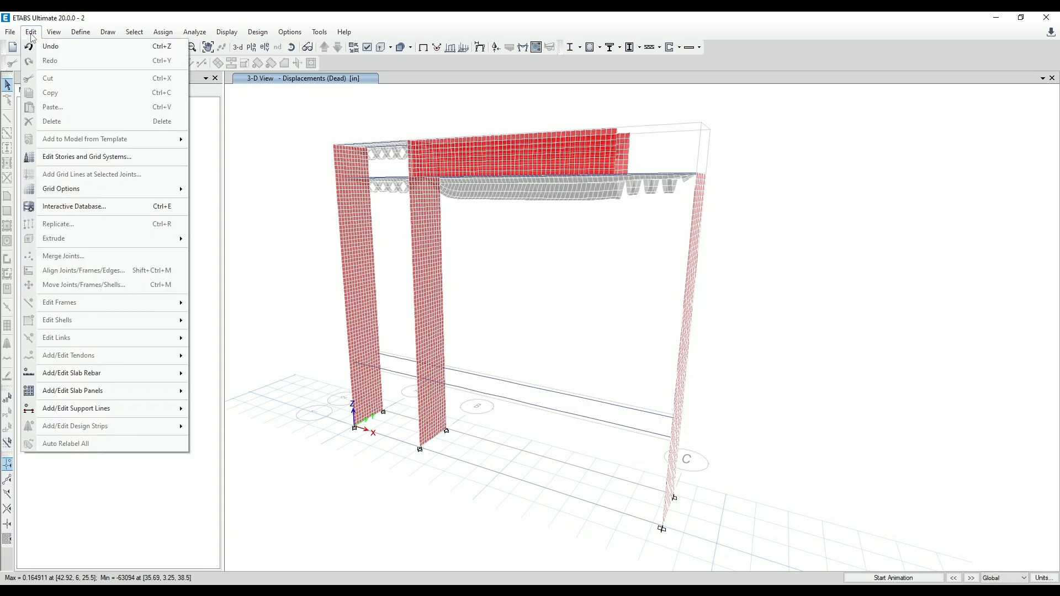
{"action": "left_click", "coordinate": [91, 158]}
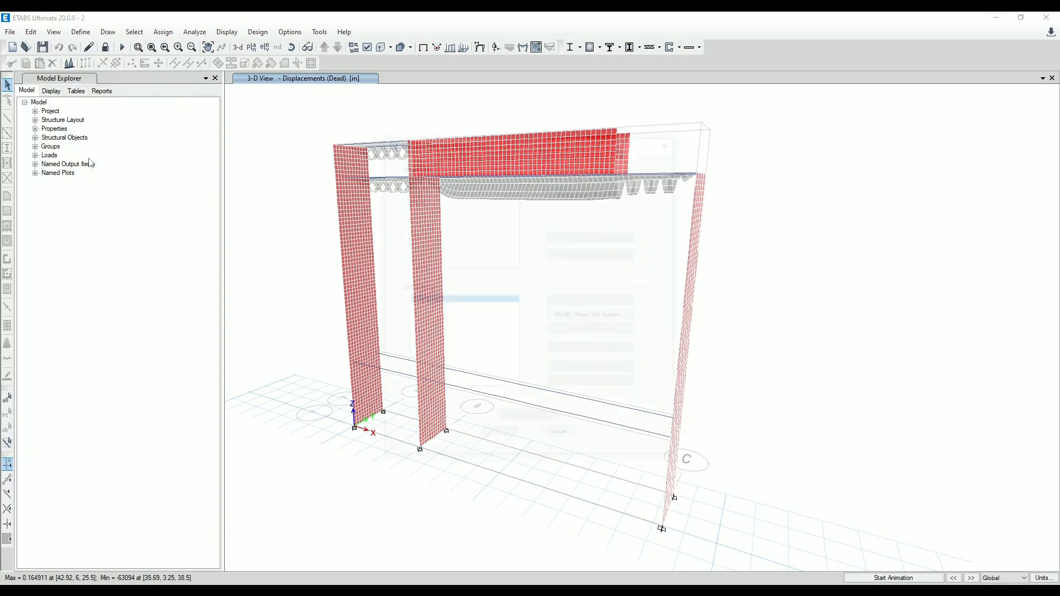
{"action": "left_click", "coordinate": [594, 195]}
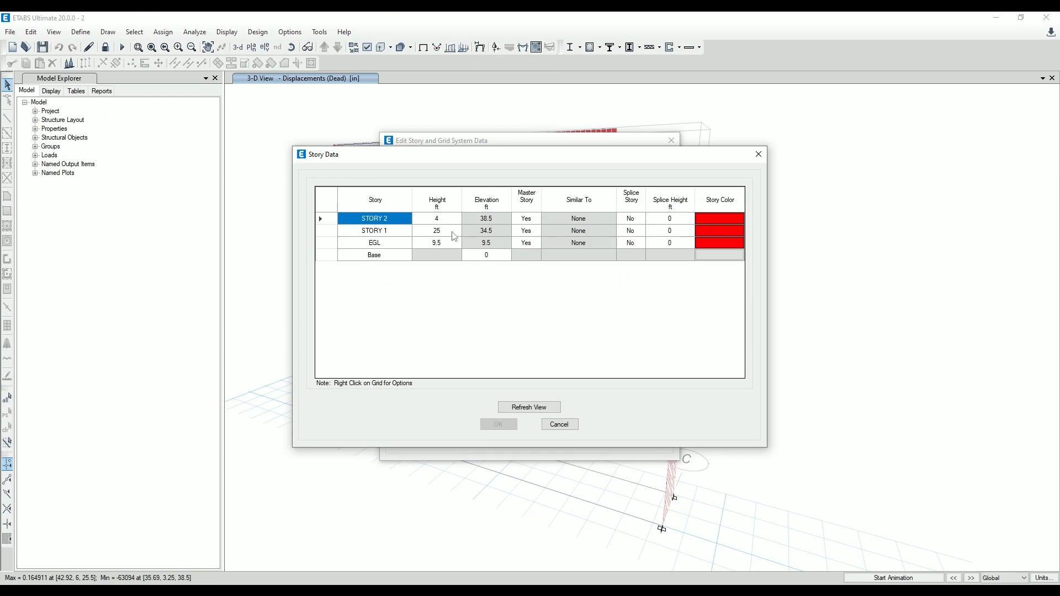
{"action": "left_click_drag", "start_coordinate": [385, 217], "coordinate": [443, 245]}
{"action": "key", "text": "ctrl+c"}
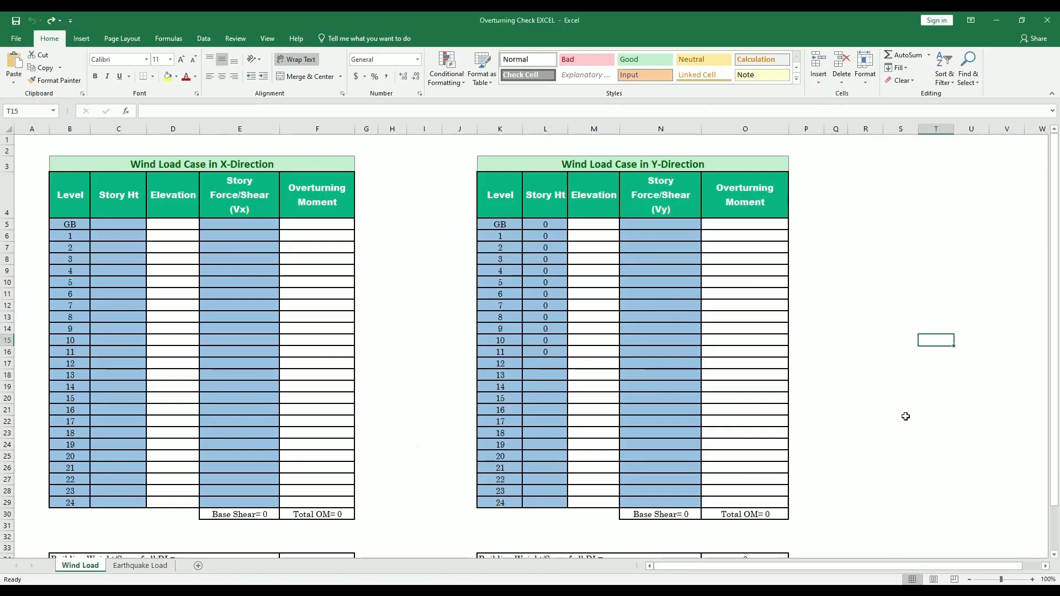
Step: Switch to the Overturning Check workbook in Excel and paste the story names and heights beside the wind tables, starting at cell S17
{"action": "left_click", "coordinate": [900, 408]}
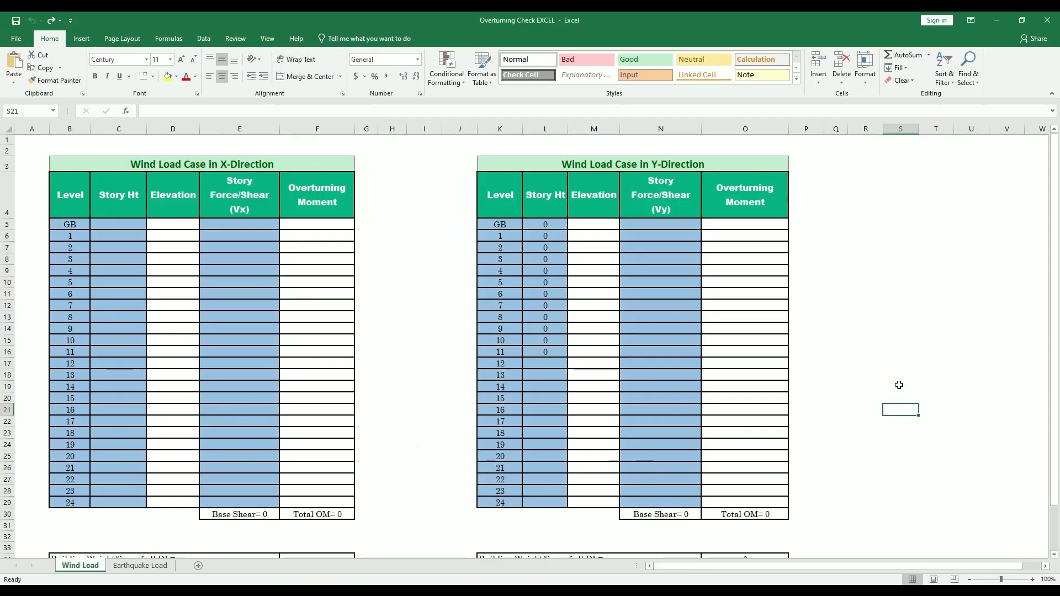
{"action": "right_click", "coordinate": [890, 365]}
{"action": "left_click", "coordinate": [914, 174]}
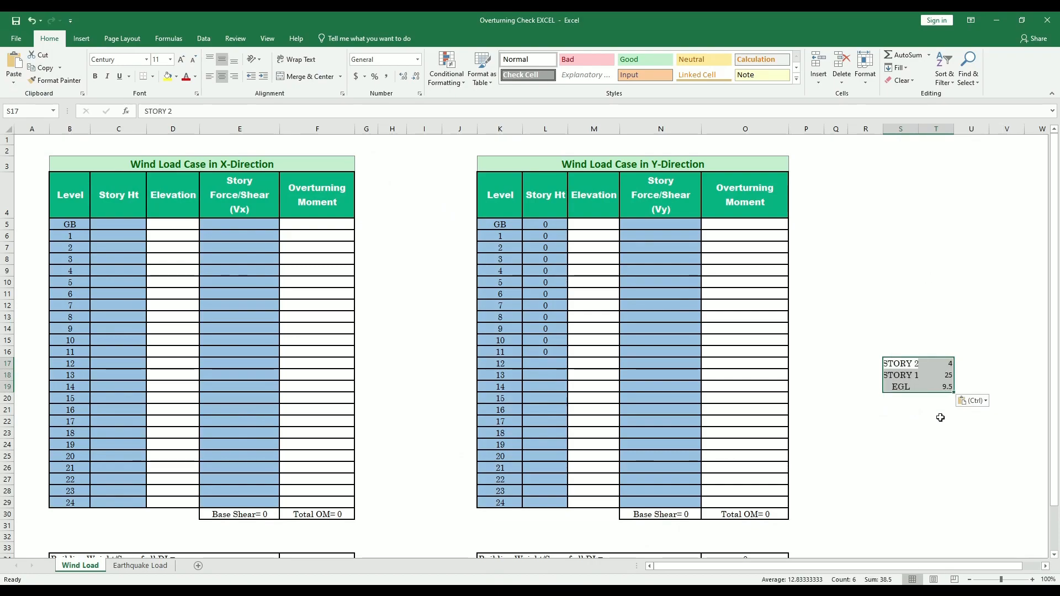
{"action": "left_click", "coordinate": [942, 431]}
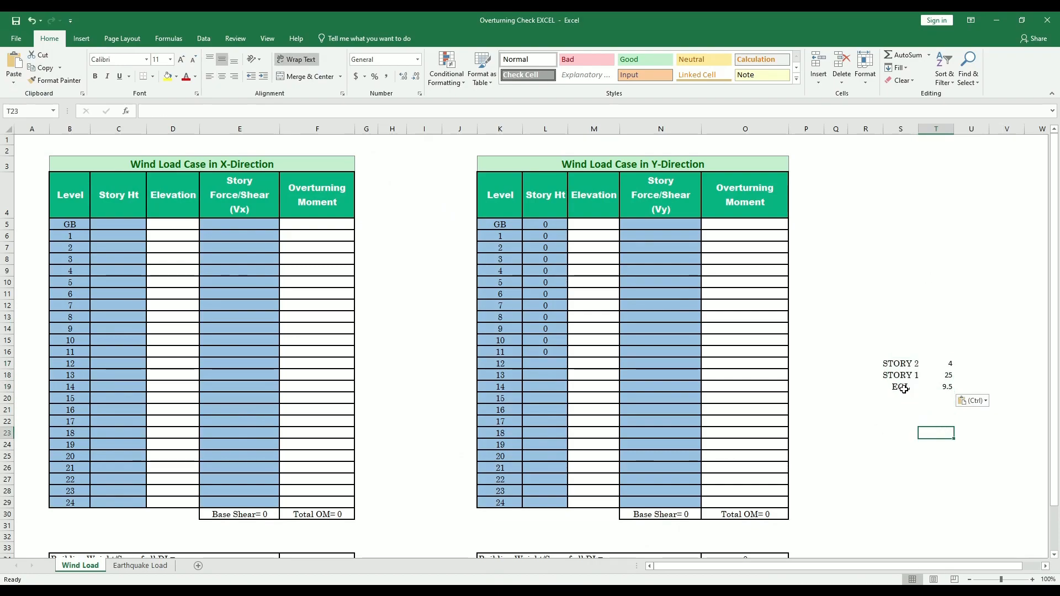
{"action": "left_click", "coordinate": [945, 388]}
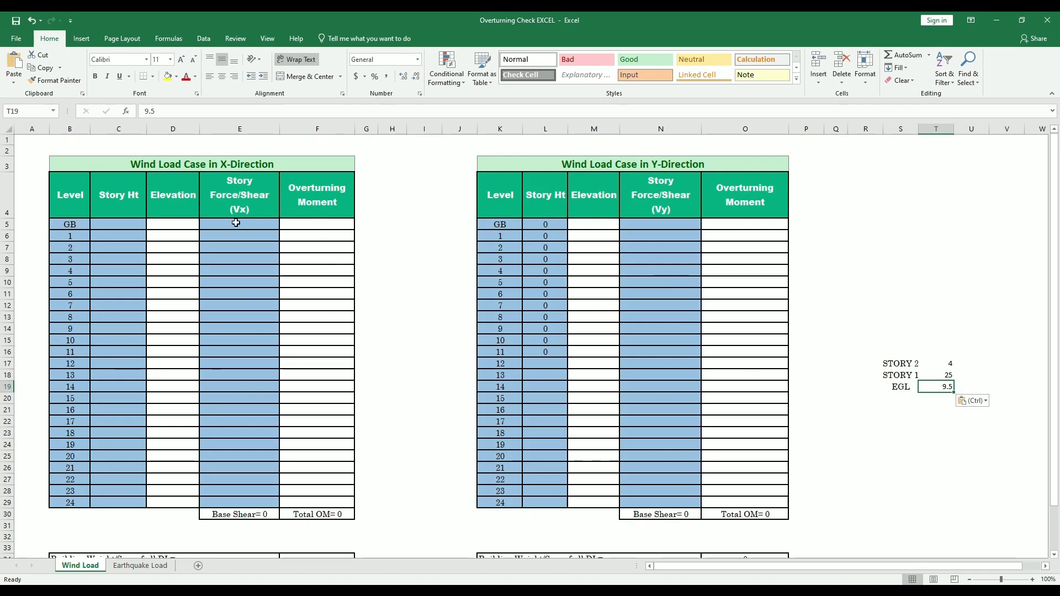
{"action": "left_click", "coordinate": [999, 506]}
Step: Number the pasted story rows 1 to 3 in cells U17:U19 as a fill series
{"action": "left_click", "coordinate": [969, 364]}
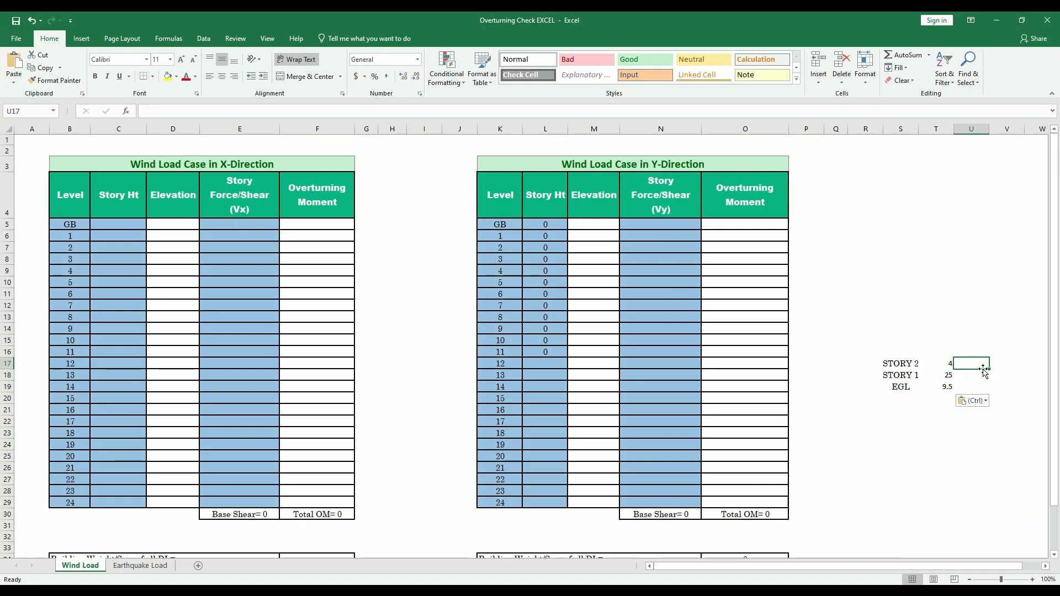
{"action": "type", "text": "1"}
{"action": "left_click", "coordinate": [995, 411]}
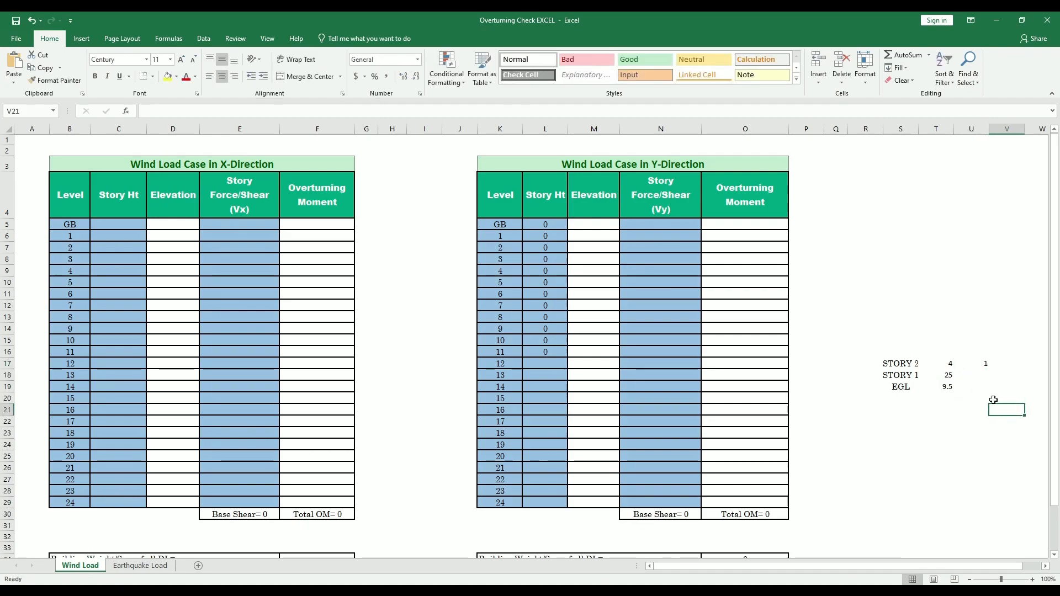
{"action": "left_click", "coordinate": [991, 366]}
{"action": "left_click_drag", "start_coordinate": [990, 369], "coordinate": [988, 392]}
{"action": "left_click", "coordinate": [995, 399]}
{"action": "left_click", "coordinate": [997, 423]}
{"action": "left_click", "coordinate": [996, 423]}
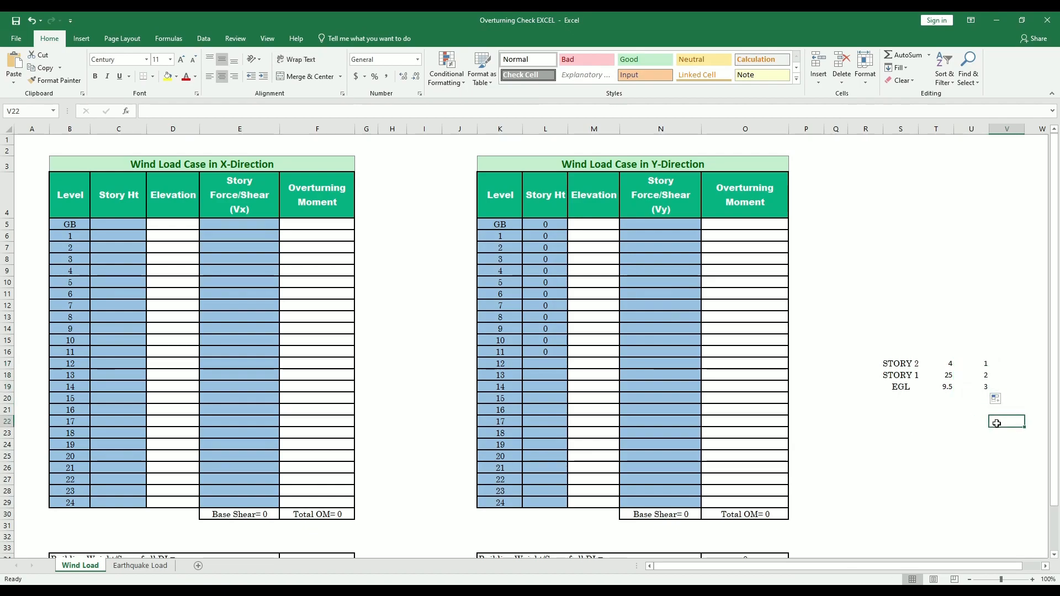
Step: Sort the pasted story heights and their row numbers in T17:U19 by number, largest to smallest
{"action": "left_click", "coordinate": [986, 363]}
{"action": "left_click_drag", "start_coordinate": [986, 363], "coordinate": [949, 387]}
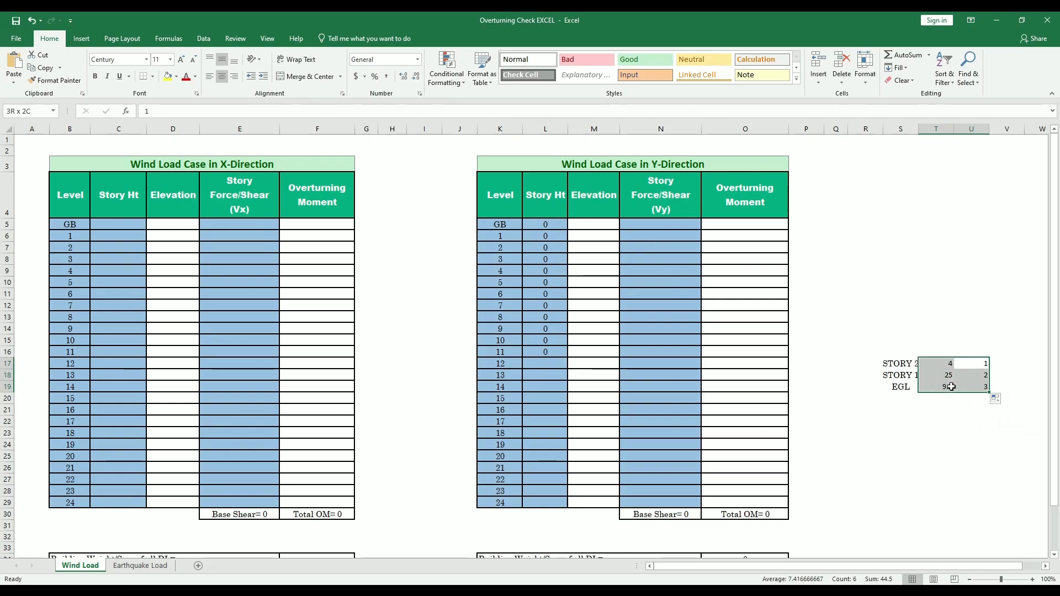
{"action": "left_click", "coordinate": [944, 78]}
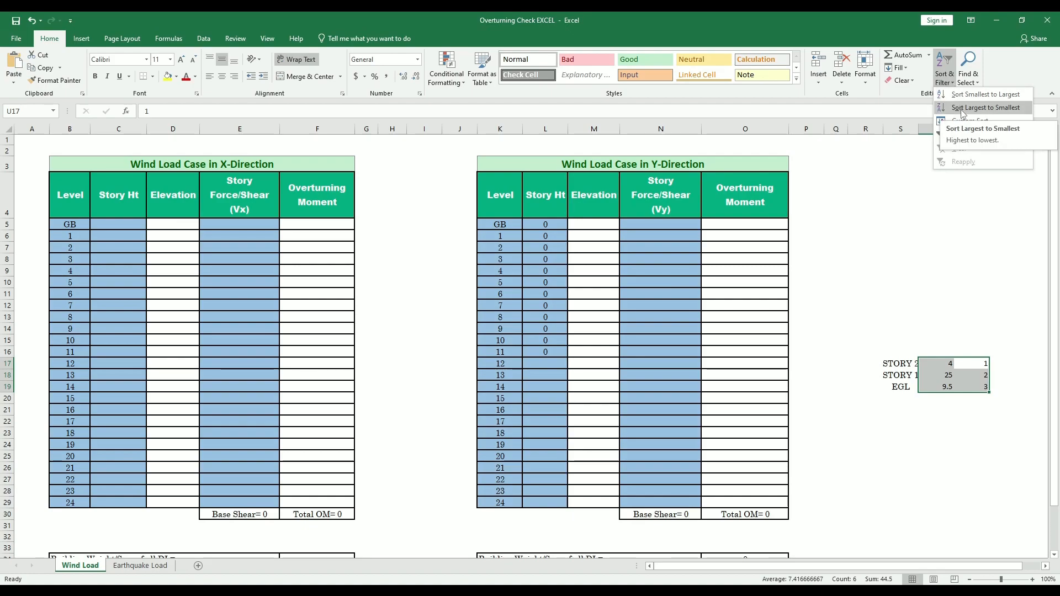
{"action": "left_click", "coordinate": [961, 107]}
{"action": "left_click", "coordinate": [1036, 514]}
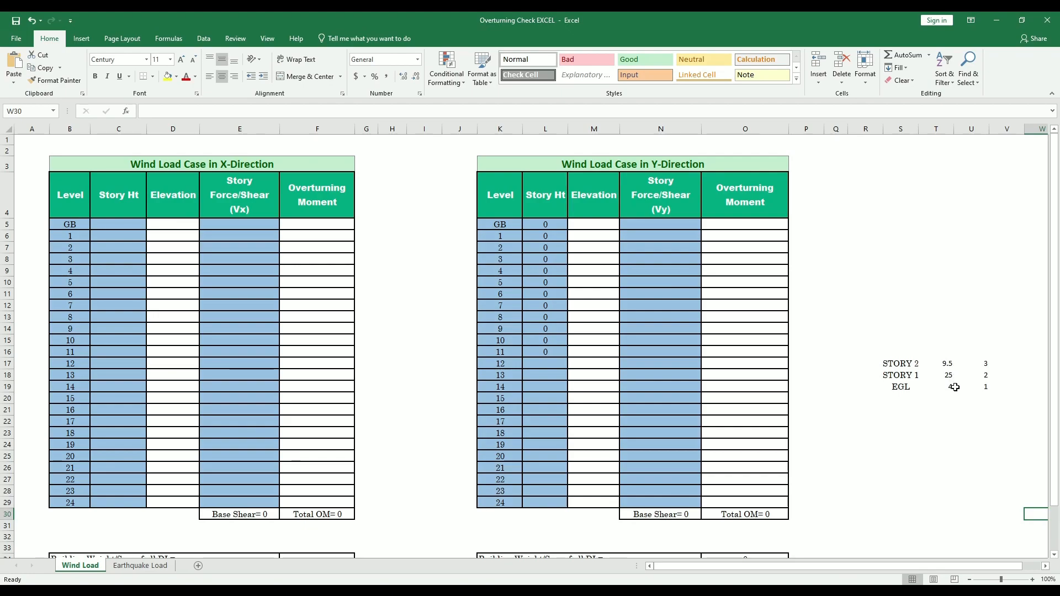
Step: Copy the sorted heights in T17:T19 and paste them as values into the X-direction wind table's Story Ht column from C5
{"action": "left_click_drag", "start_coordinate": [947, 363], "coordinate": [948, 385]}
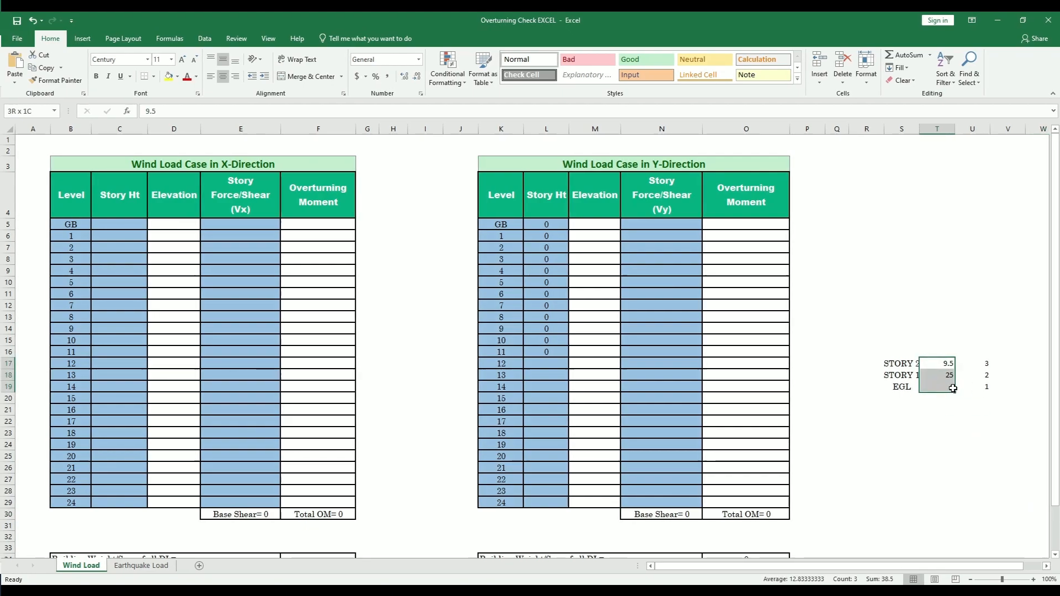
{"action": "key", "text": "ctrl+c"}
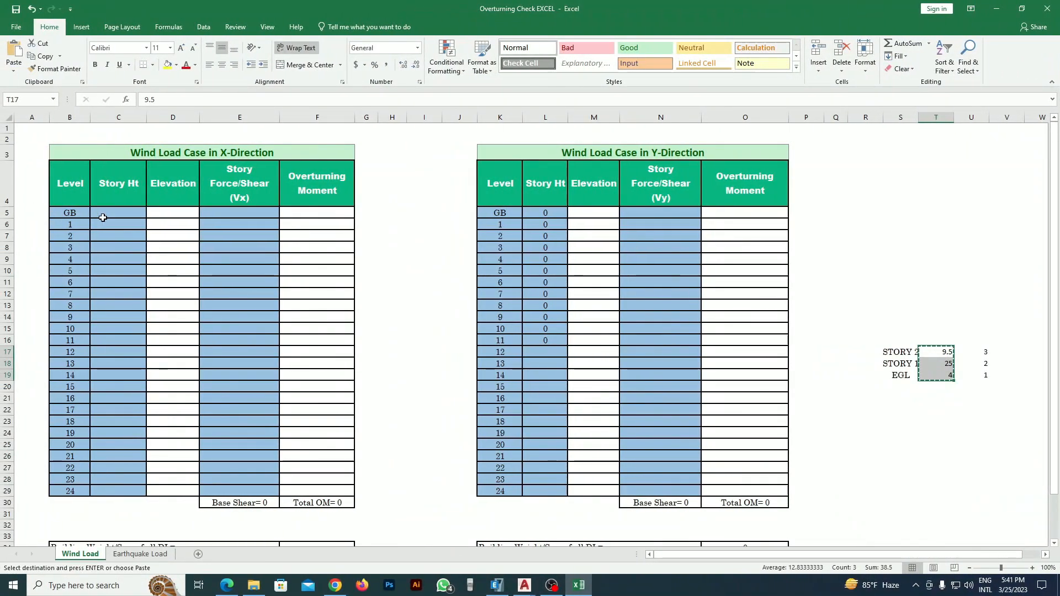
{"action": "right_click", "coordinate": [109, 218]}
{"action": "left_click", "coordinate": [130, 264]}
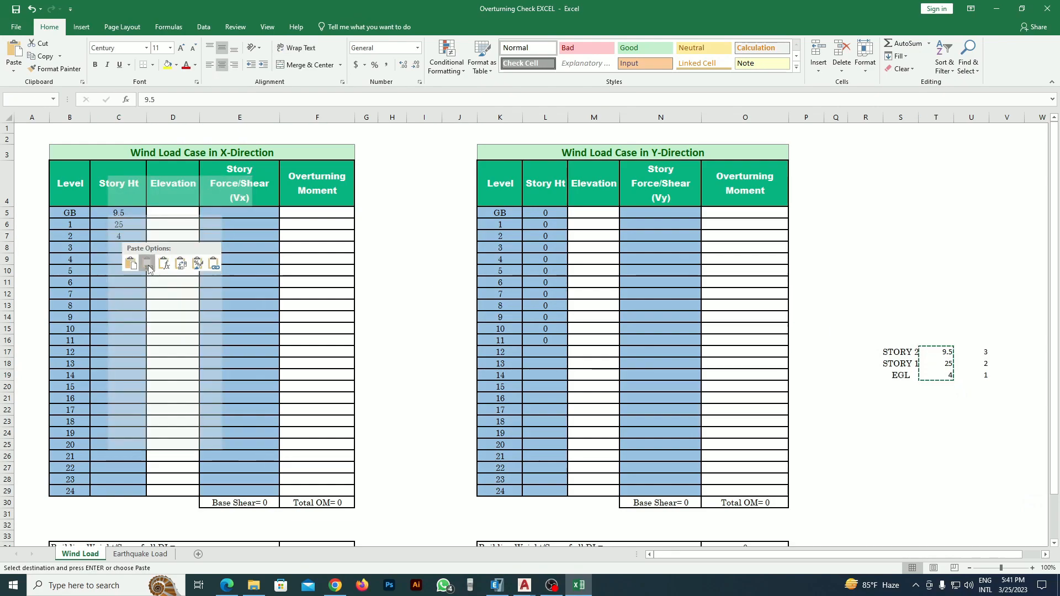
{"action": "left_click", "coordinate": [367, 317]}
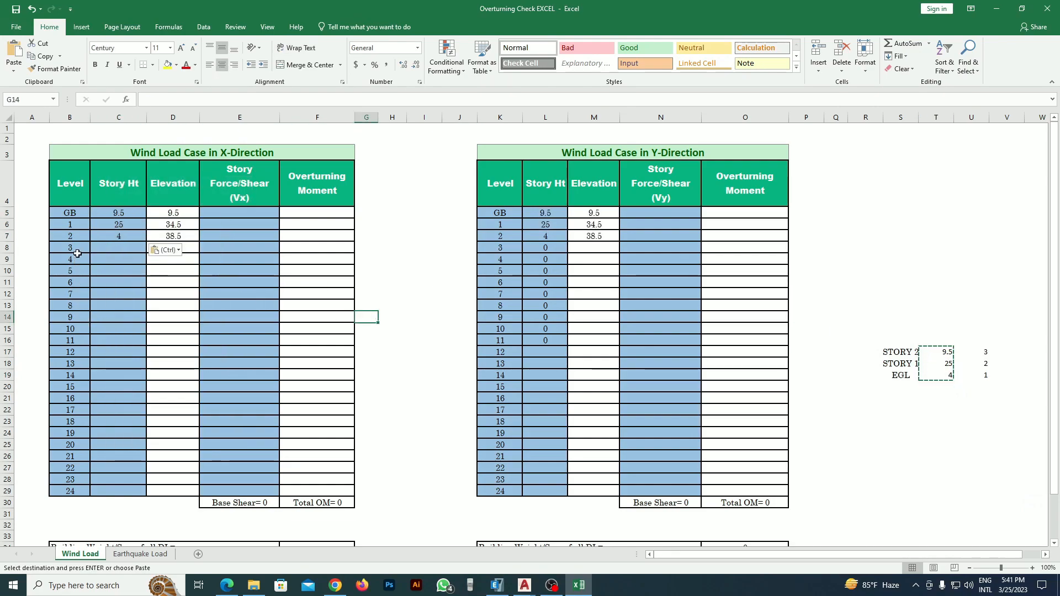
Step: Clear the unused level labels on the Wind Load sheet: 3 to 24 in the X-direction table and 12 to 24 in the Y-direction table
{"action": "left_click_drag", "start_coordinate": [78, 247], "coordinate": [74, 494]}
{"action": "key", "text": "Escape"}
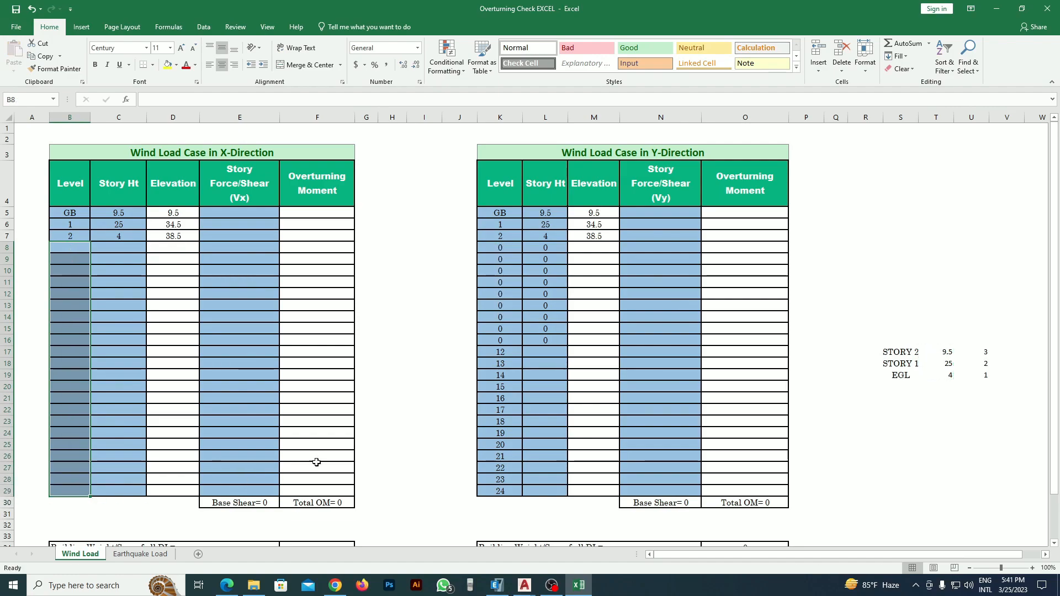
{"action": "key", "text": "Delete"}
{"action": "left_click", "coordinate": [339, 434]}
{"action": "left_click_drag", "start_coordinate": [511, 352], "coordinate": [511, 495]}
{"action": "left_click", "coordinate": [574, 546]}
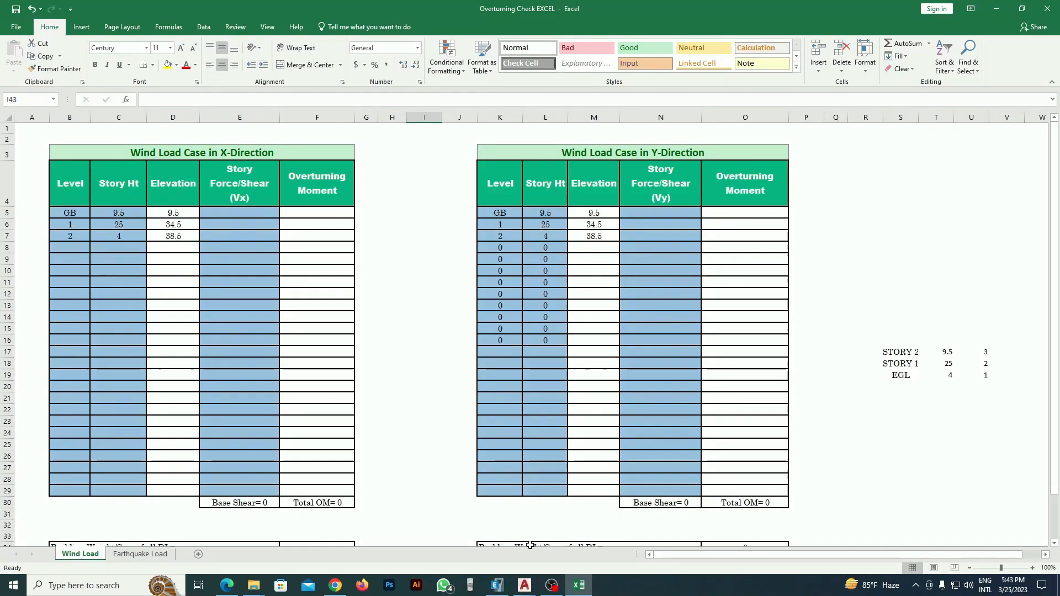
Step: Clear level labels 3 to 24 from both direction tables on the Earthquake Load sheet and return to the Wind Load sheet
{"action": "left_click", "coordinate": [140, 553]}
{"action": "left_click_drag", "start_coordinate": [67, 210], "coordinate": [83, 453]}
{"action": "key", "text": "Delete"}
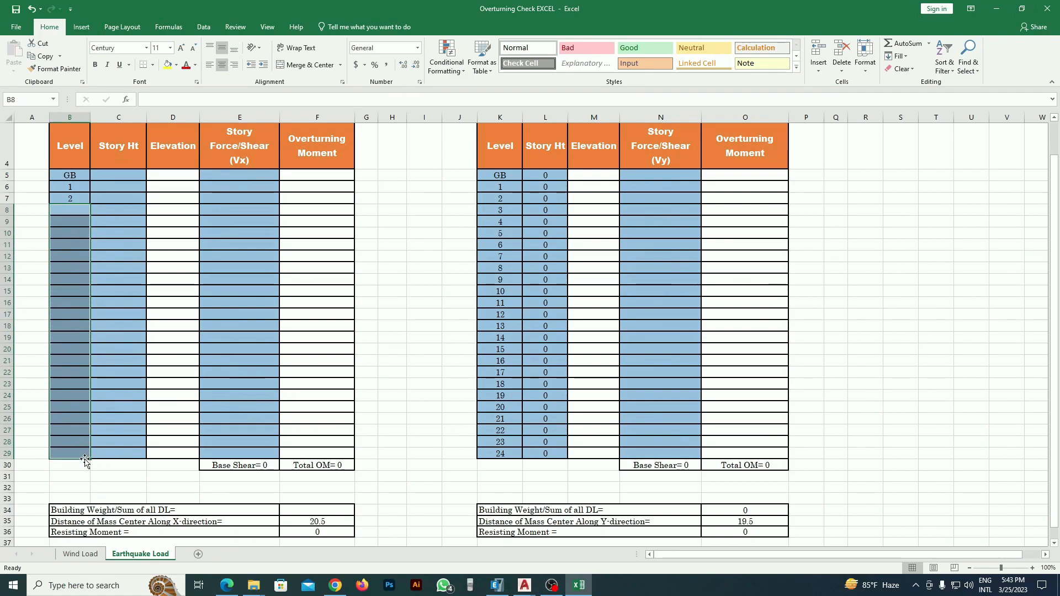
{"action": "scroll", "coordinate": [359, 310], "scroll_direction": "up", "scroll_amount": 1}
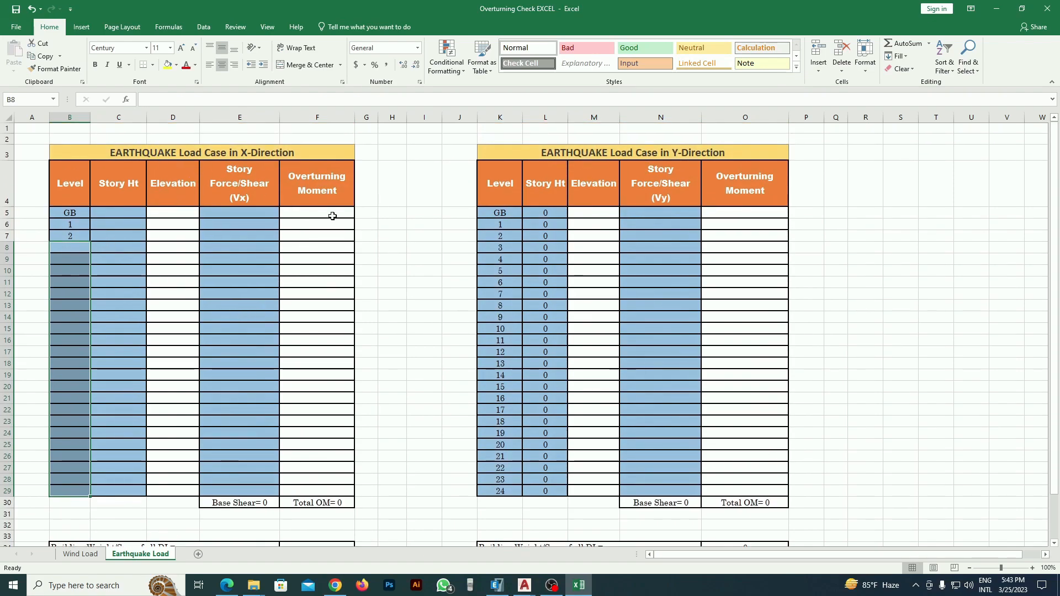
{"action": "left_click", "coordinate": [357, 272]}
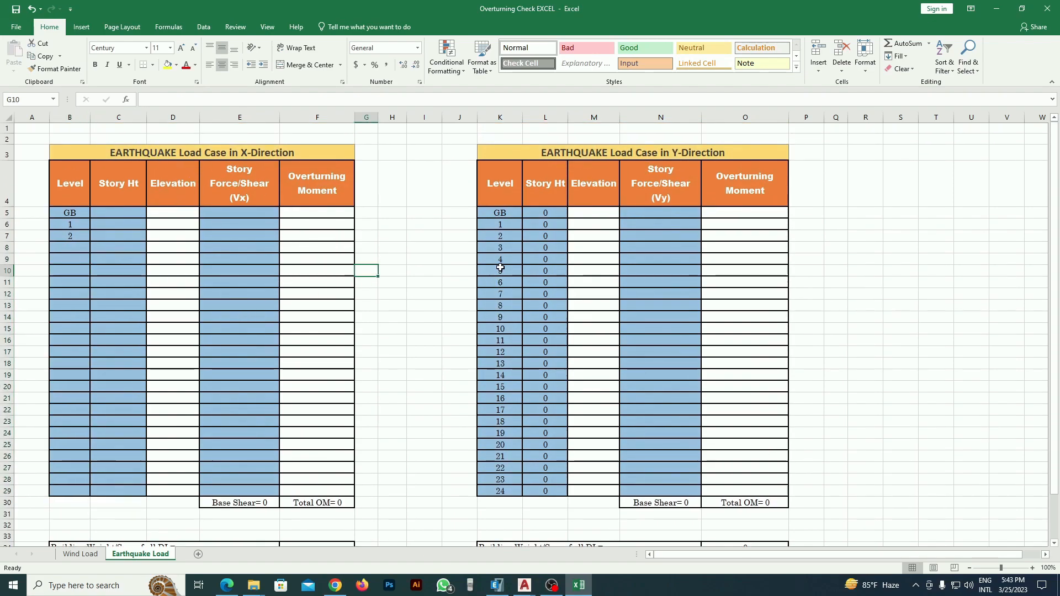
{"action": "left_click_drag", "start_coordinate": [501, 247], "coordinate": [509, 490]}
{"action": "key", "text": "Delete"}
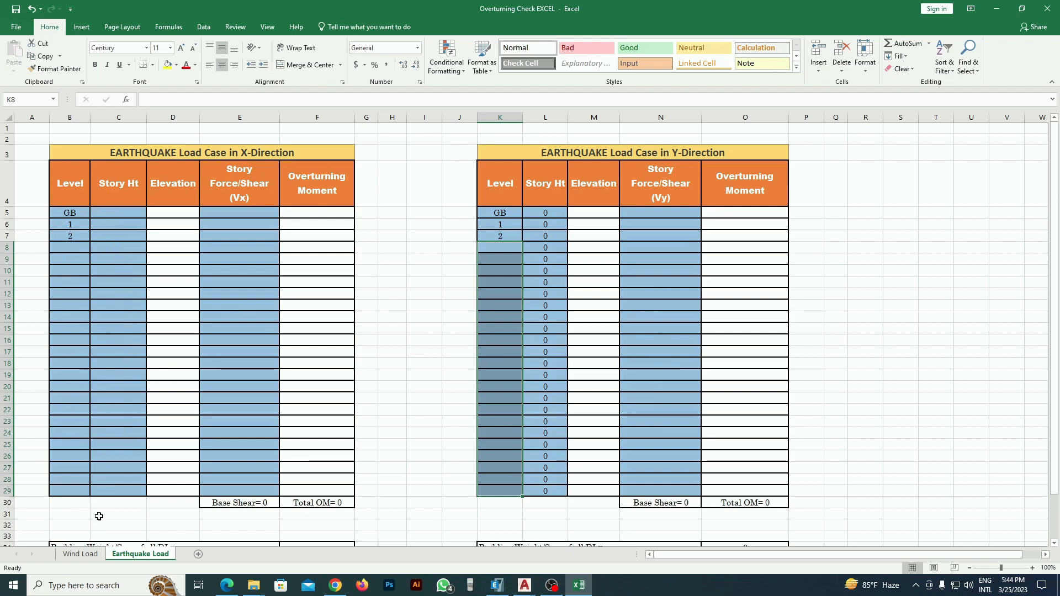
{"action": "left_click", "coordinate": [80, 554]}
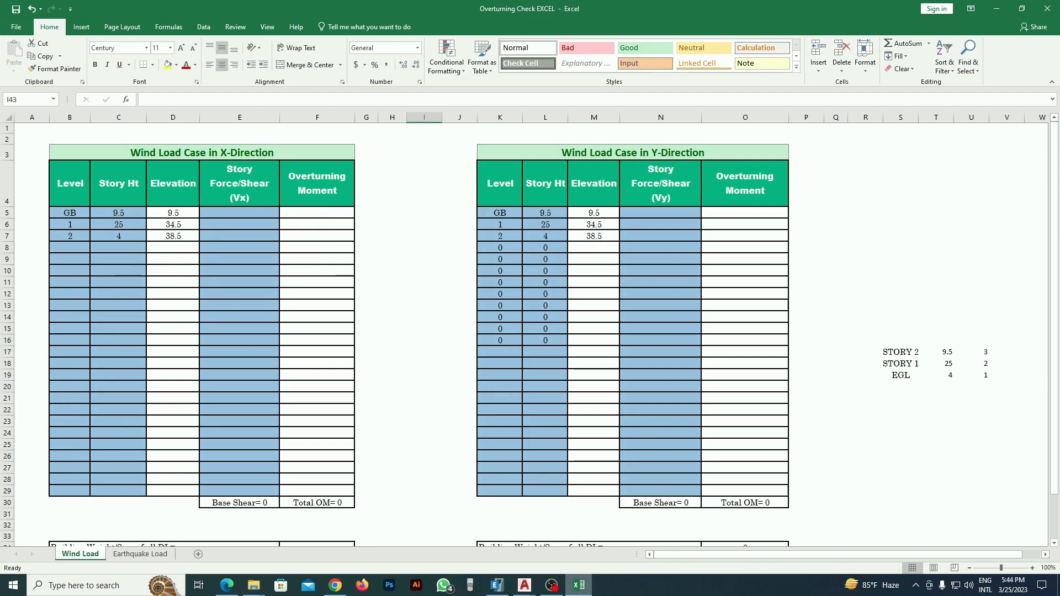
Step: Switch to ETABS and set the model's display units
{"action": "left_click", "coordinate": [496, 587]}
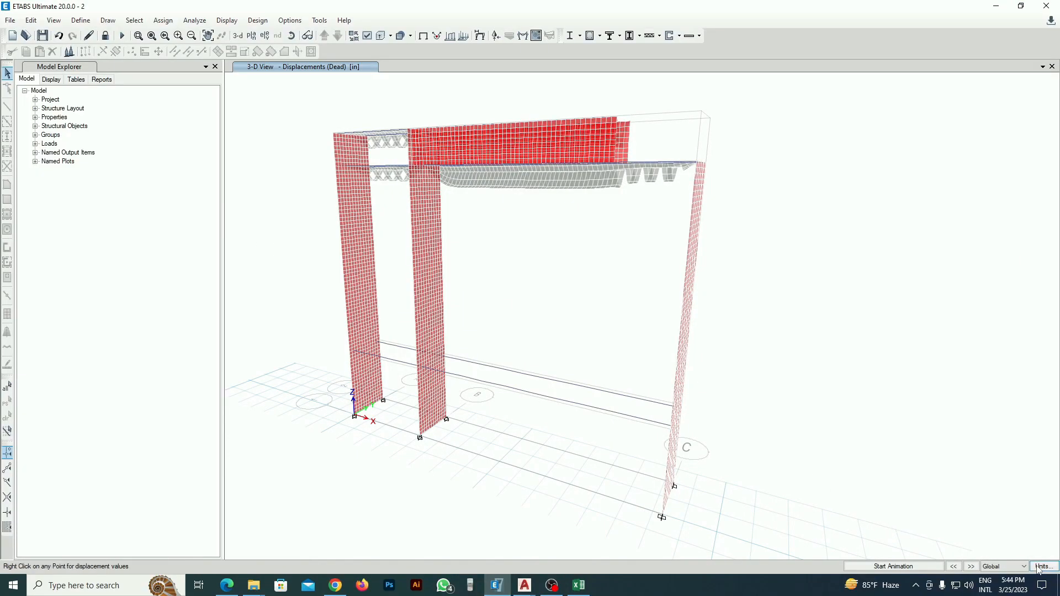
{"action": "left_click", "coordinate": [1039, 567]}
{"action": "left_click", "coordinate": [995, 522]}
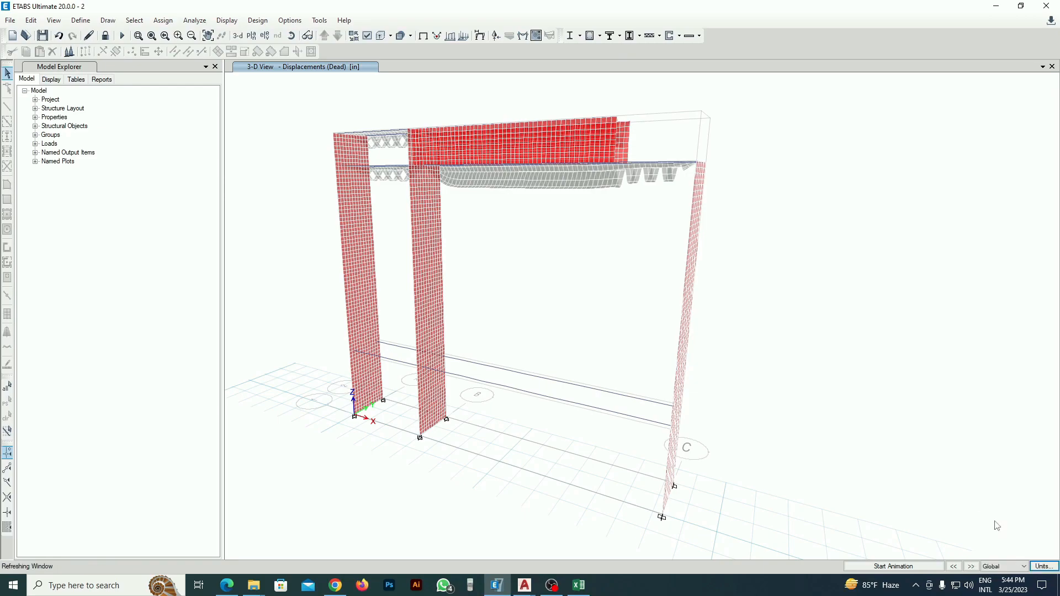
Step: Choose the Story Forces table from the structure output's other output items for display
{"action": "left_click", "coordinate": [227, 20]}
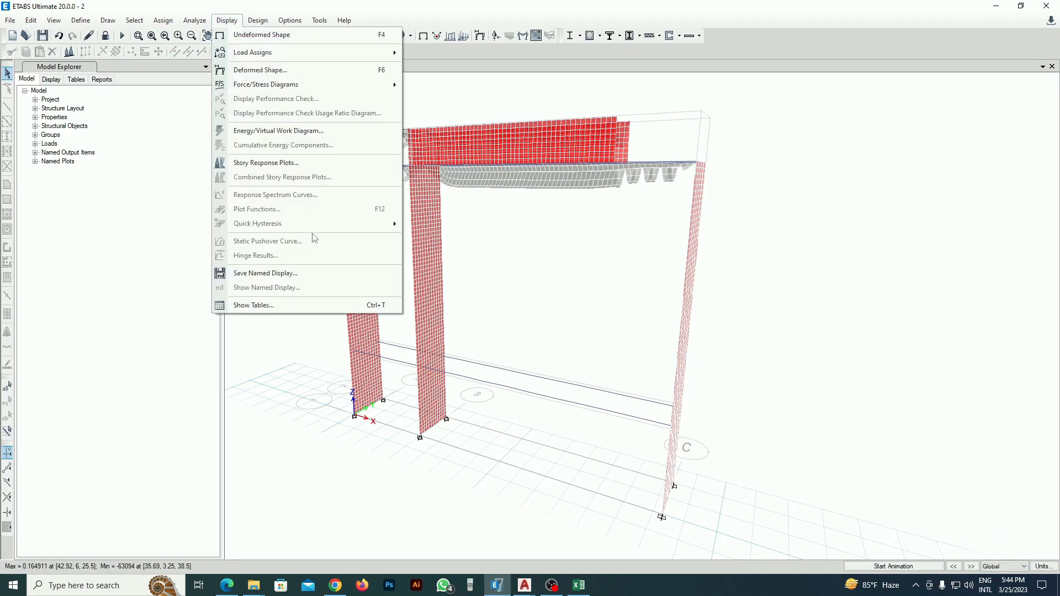
{"action": "left_click", "coordinate": [319, 304]}
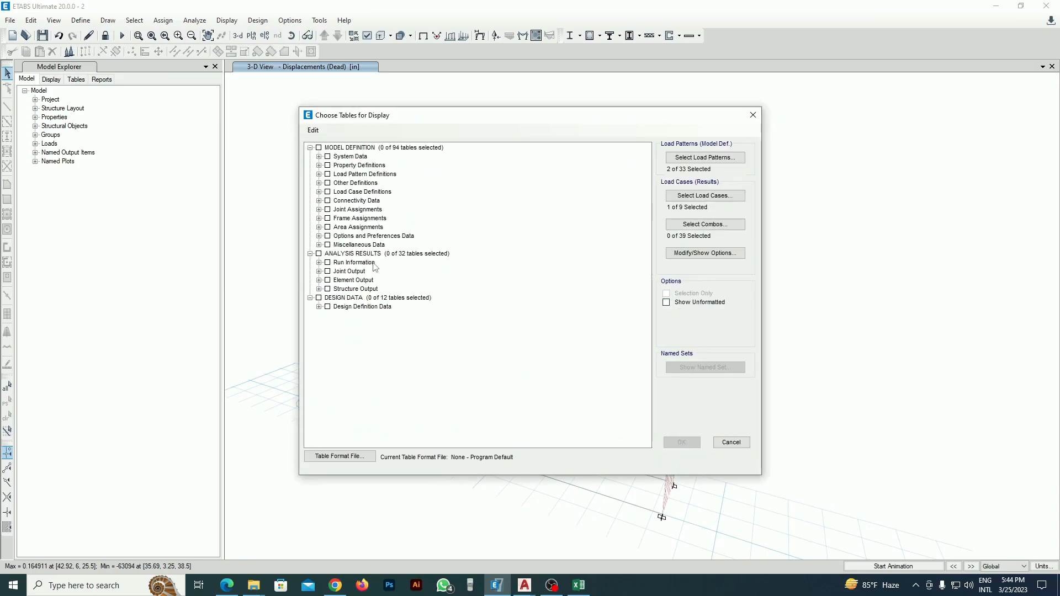
{"action": "left_click", "coordinate": [319, 290]}
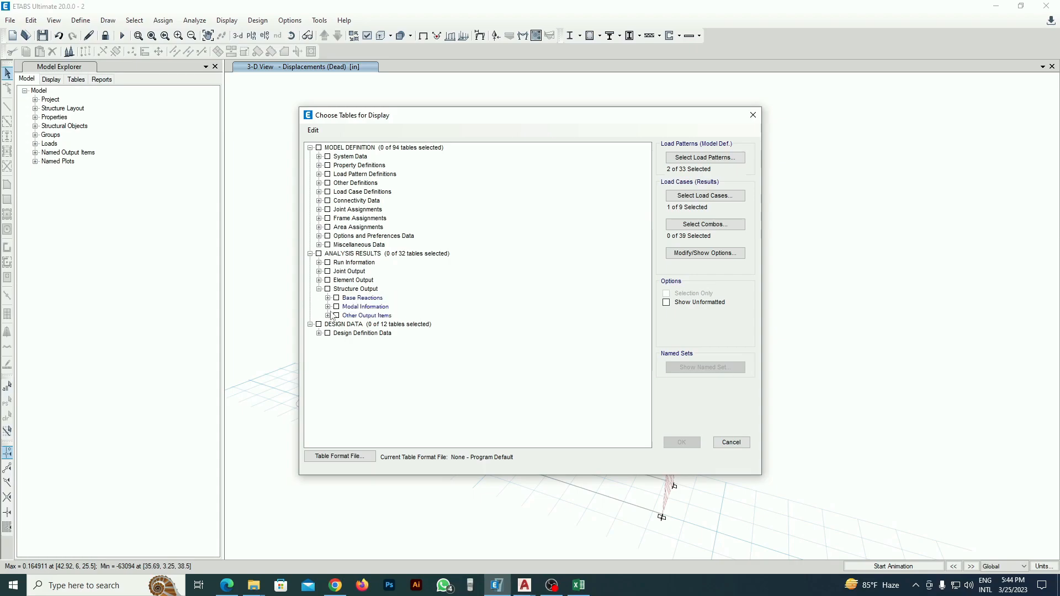
{"action": "left_click", "coordinate": [328, 299]}
{"action": "left_click", "coordinate": [328, 298]}
{"action": "left_click", "coordinate": [328, 307]}
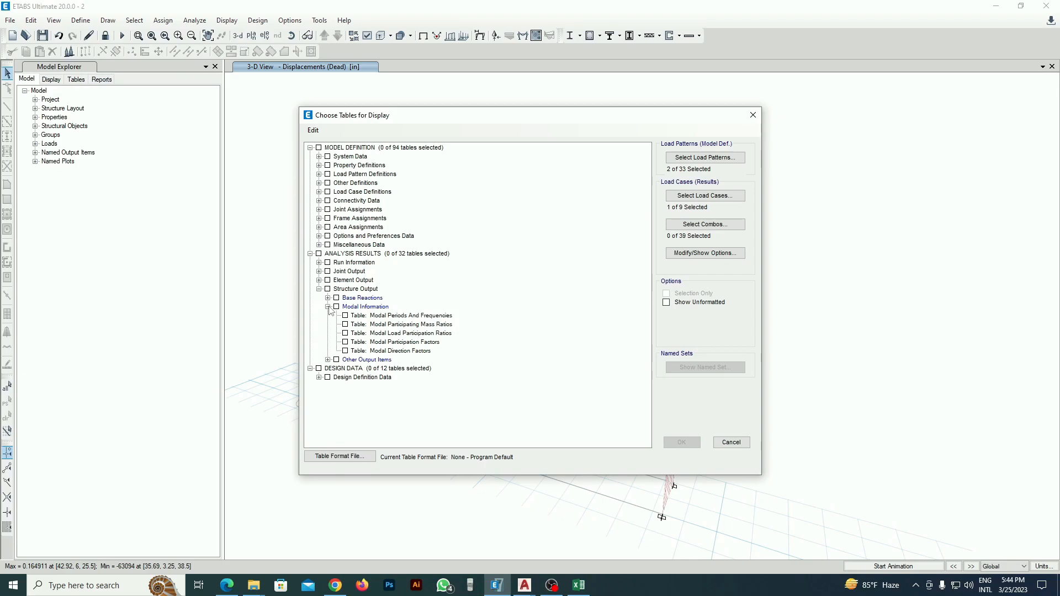
{"action": "left_click", "coordinate": [328, 307]}
{"action": "left_click", "coordinate": [328, 316]}
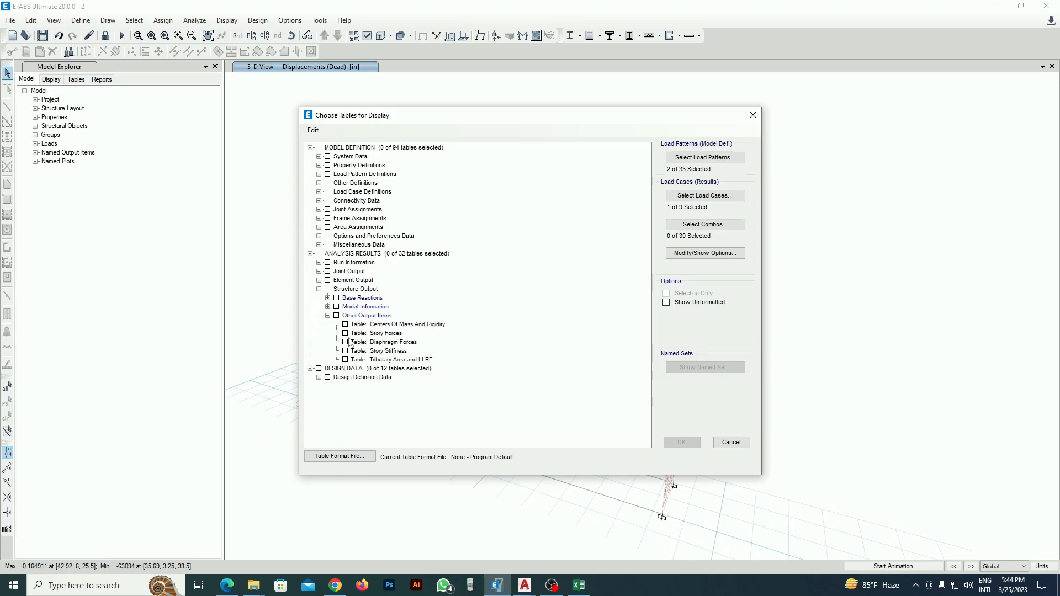
{"action": "left_click", "coordinate": [346, 333]}
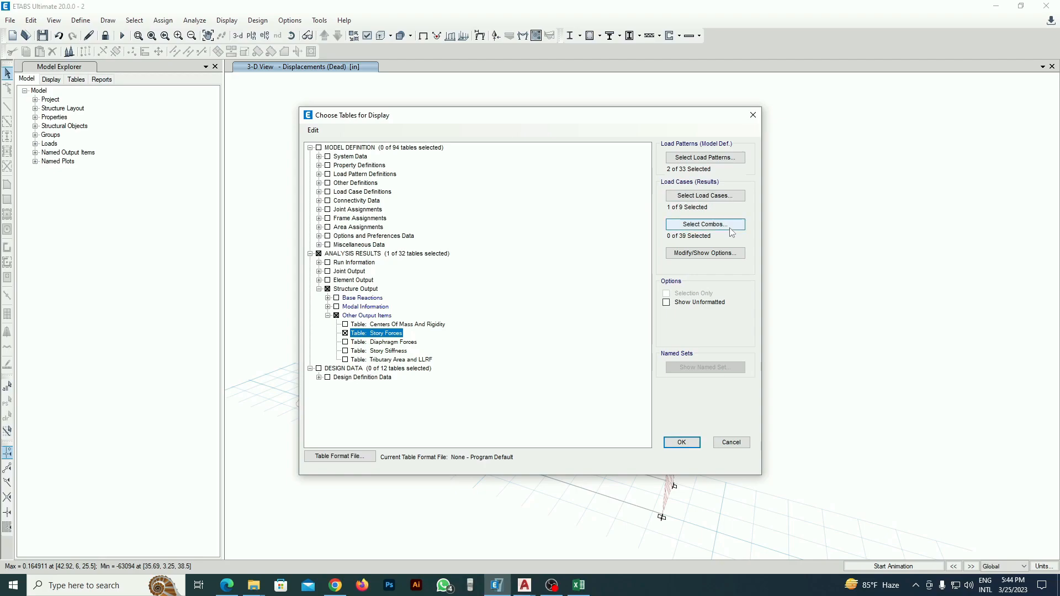
Step: Clear all load patterns from the table selection and keep the load combinations unselected
{"action": "left_click", "coordinate": [715, 159]}
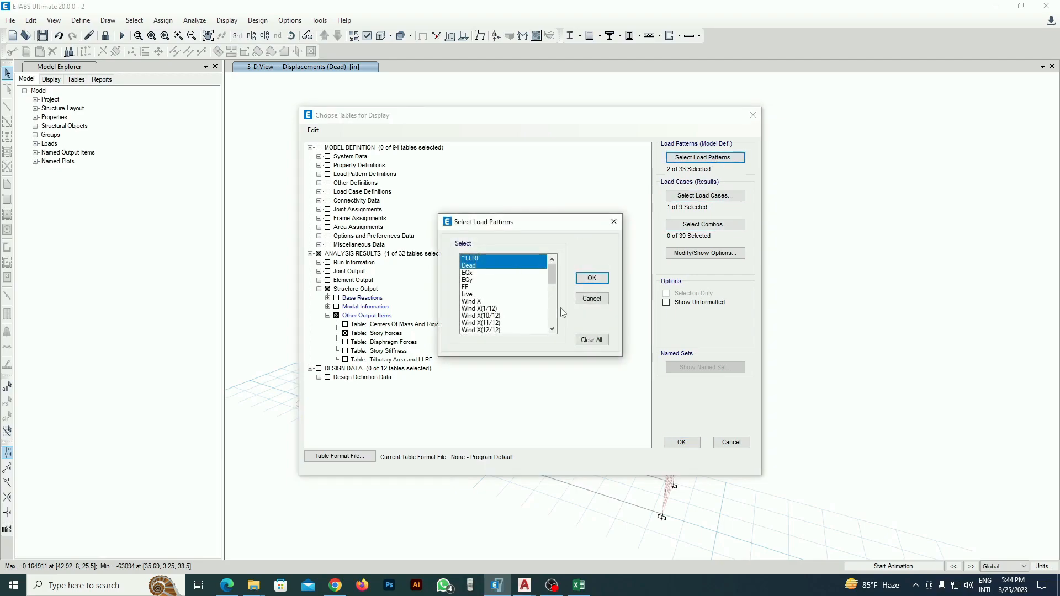
{"action": "left_click", "coordinate": [592, 339]}
{"action": "left_click", "coordinate": [592, 278]}
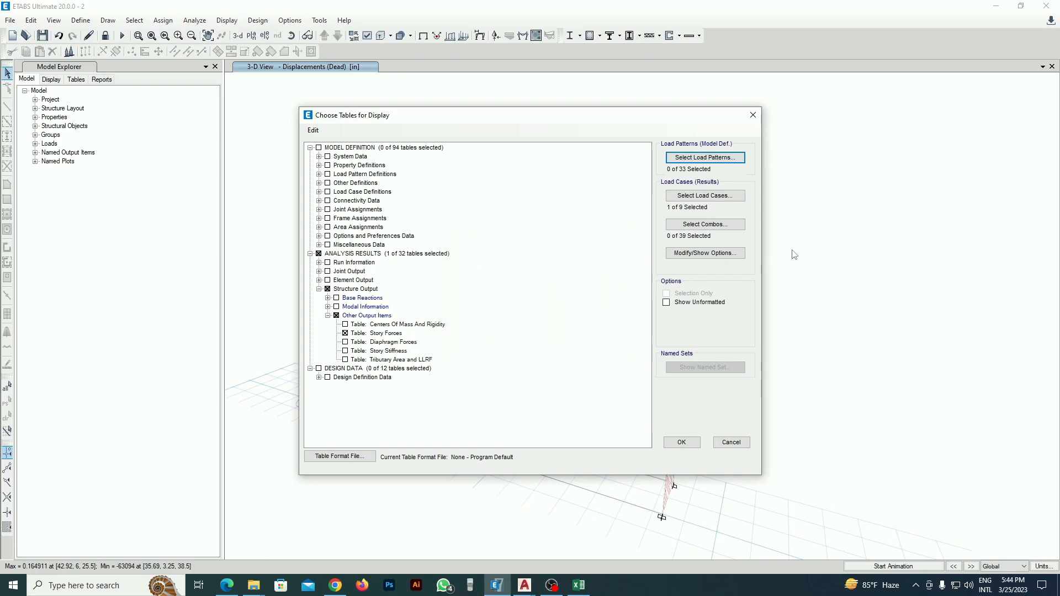
{"action": "left_click", "coordinate": [731, 224]}
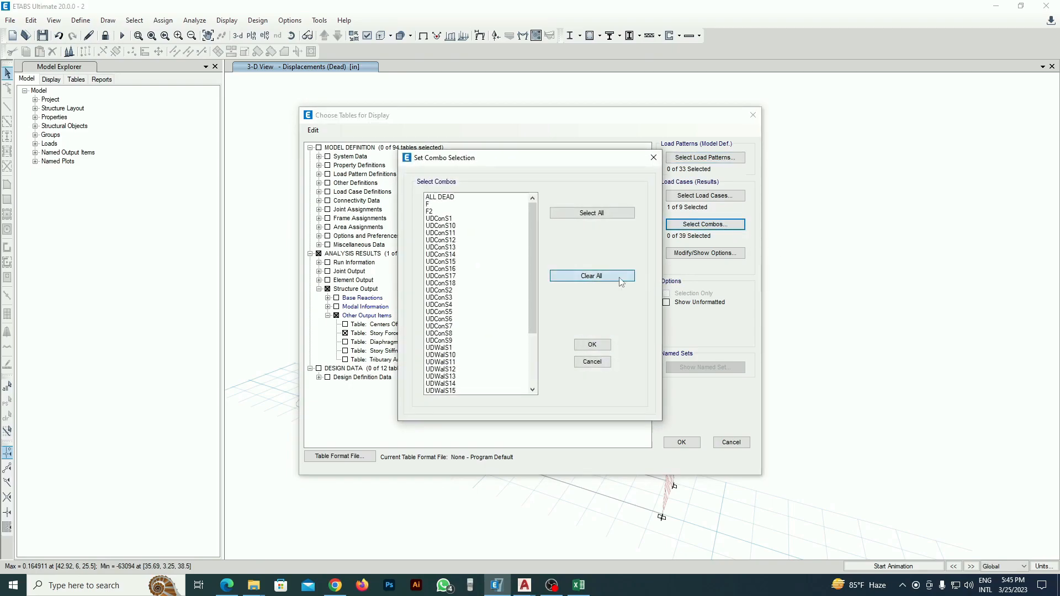
{"action": "left_click", "coordinate": [592, 344]}
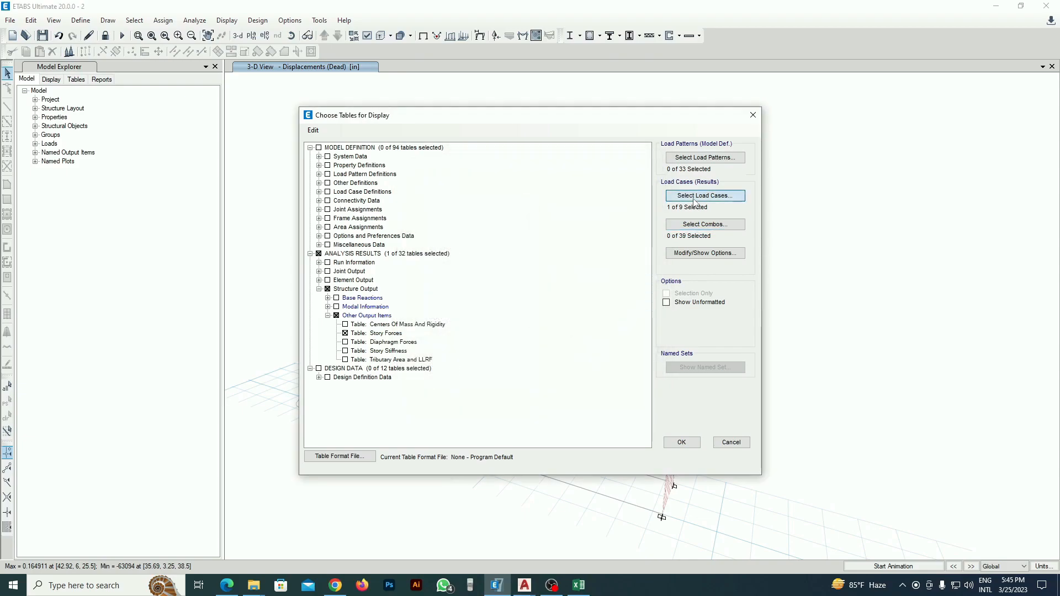
Step: Select Wind X as the only load case and display the Story Forces table
{"action": "left_click", "coordinate": [692, 198]}
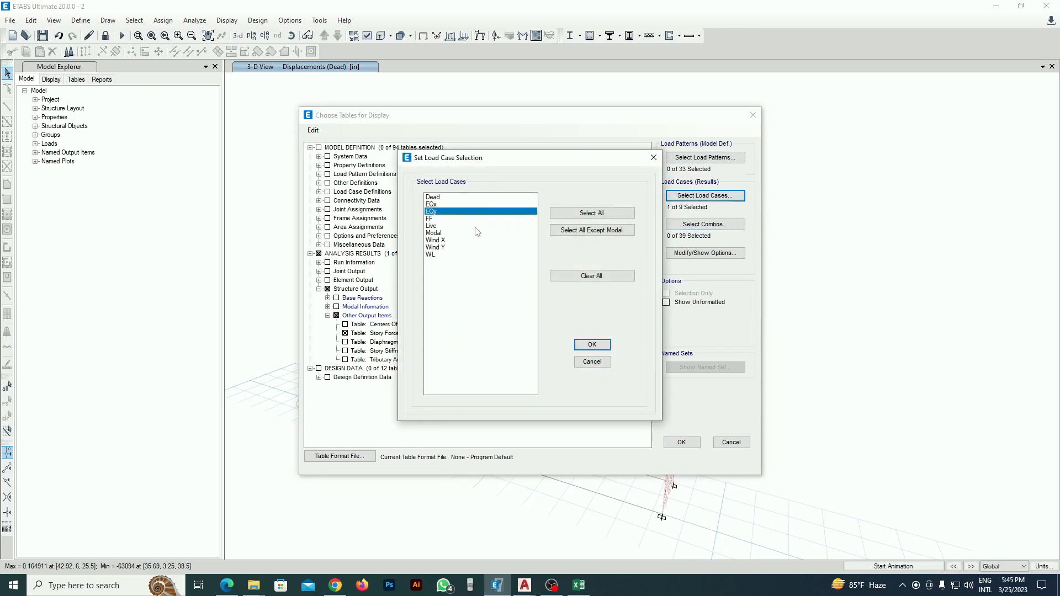
{"action": "left_click", "coordinate": [450, 241]}
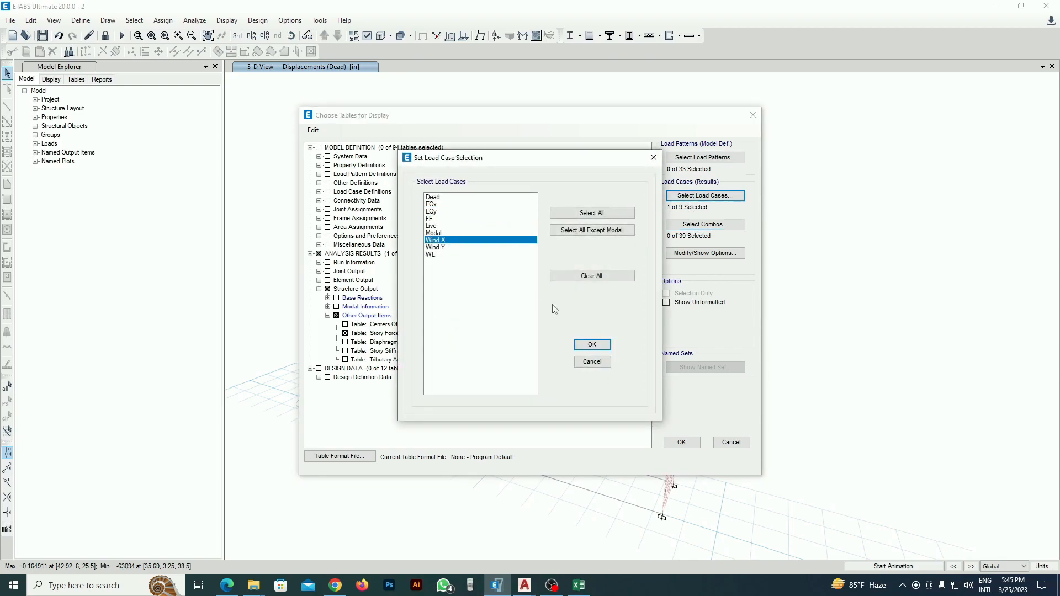
{"action": "left_click", "coordinate": [592, 346]}
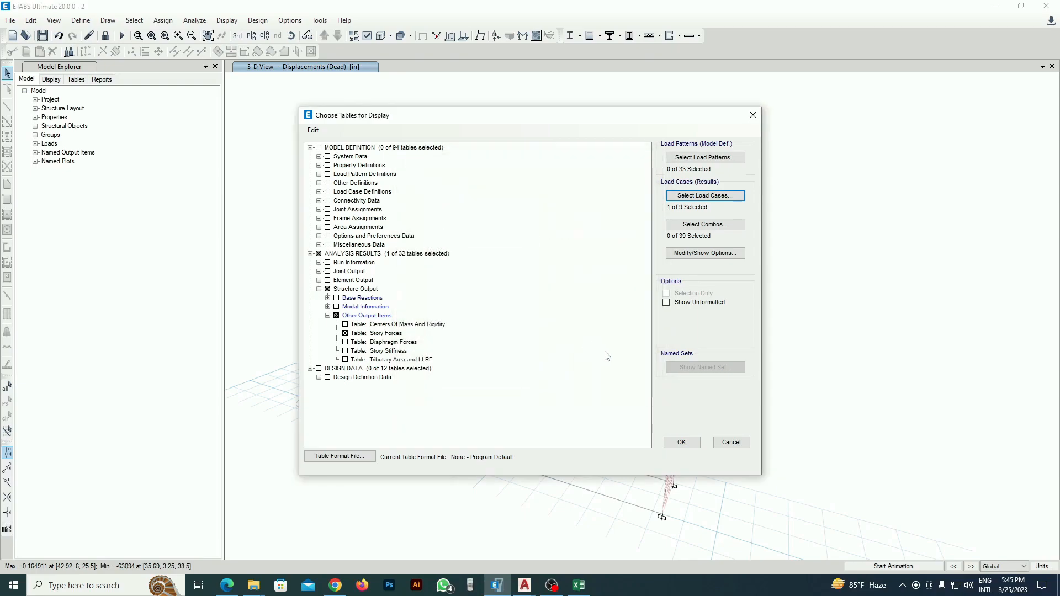
{"action": "left_click", "coordinate": [683, 442]}
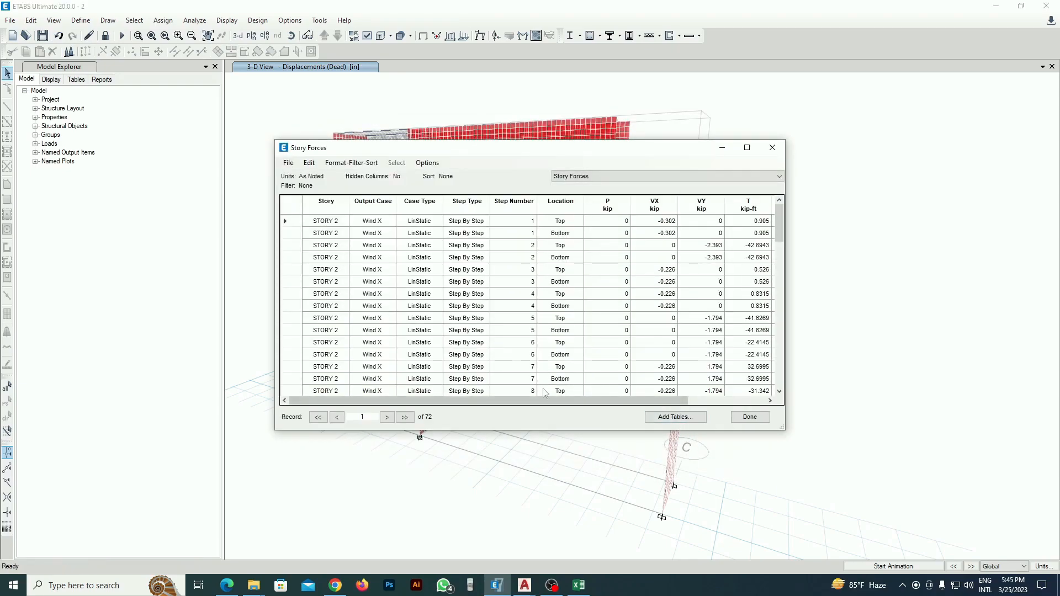
Step: Filter the Story Forces table by Location to show only the Top rows
{"action": "left_click_drag", "start_coordinate": [530, 401], "coordinate": [491, 400]}
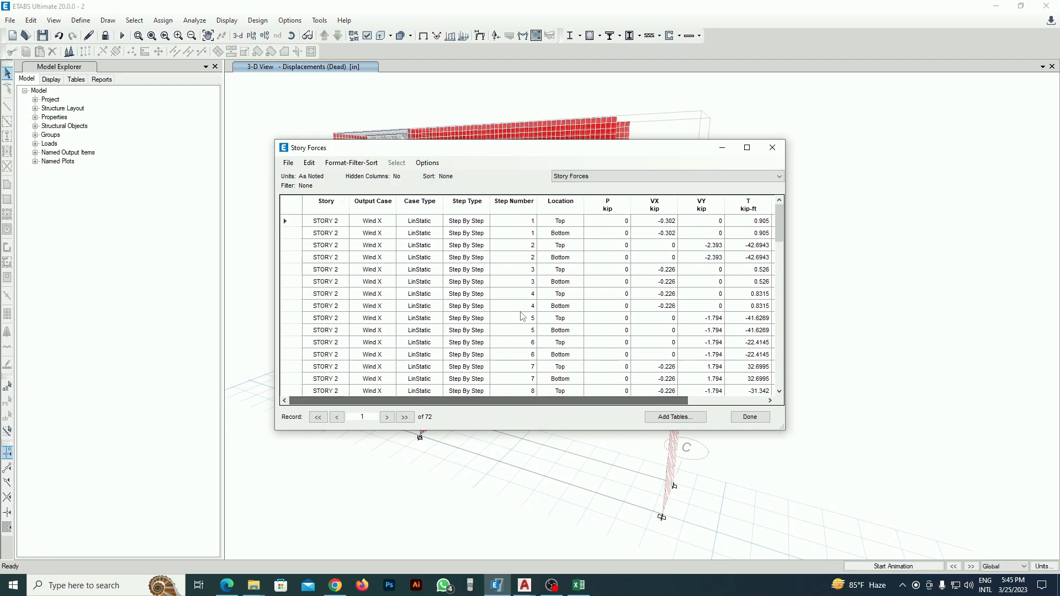
{"action": "left_click", "coordinate": [562, 208]}
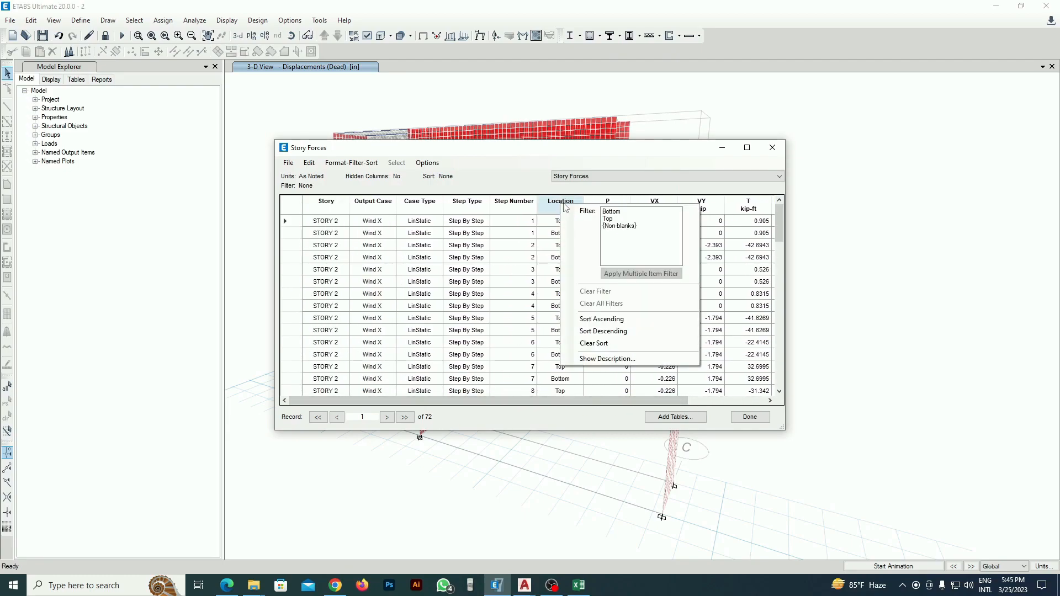
{"action": "left_click", "coordinate": [609, 219]}
{"action": "left_click", "coordinate": [589, 159]}
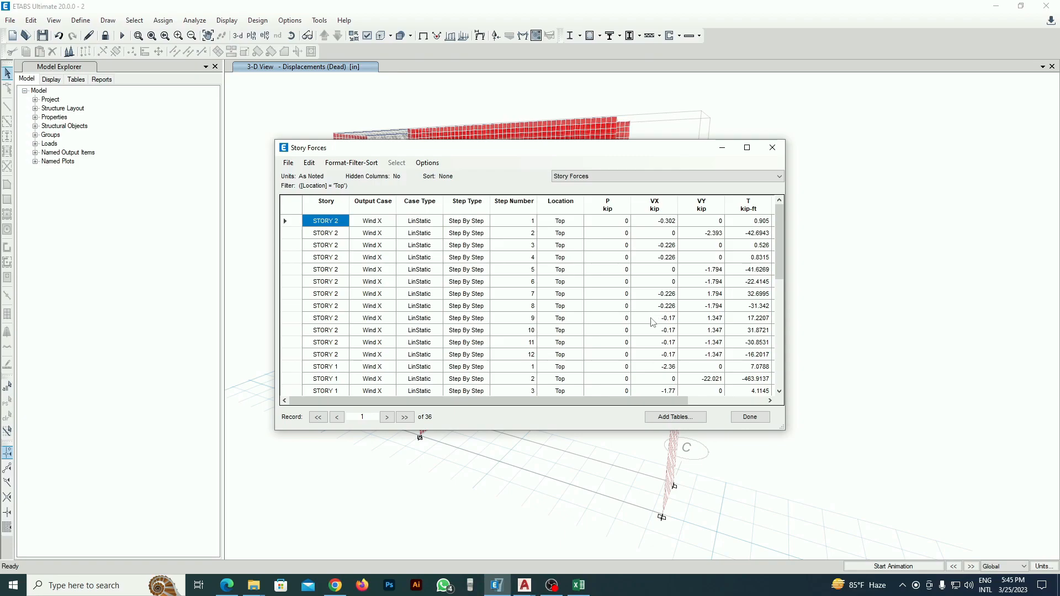
Step: Copy the STORY 2 and STORY 1 labels from the Story Forces table into the Excel Wind Load sheet, starting at cell L46
{"action": "mouse_move", "coordinate": [337, 223]}
{"action": "left_mouse_down"}
{"action": "mouse_move", "coordinate": [337, 439]}
{"action": "mouse_move", "coordinate": [312, 293]}
{"action": "mouse_move", "coordinate": [323, 238]}
{"action": "left_mouse_up"}
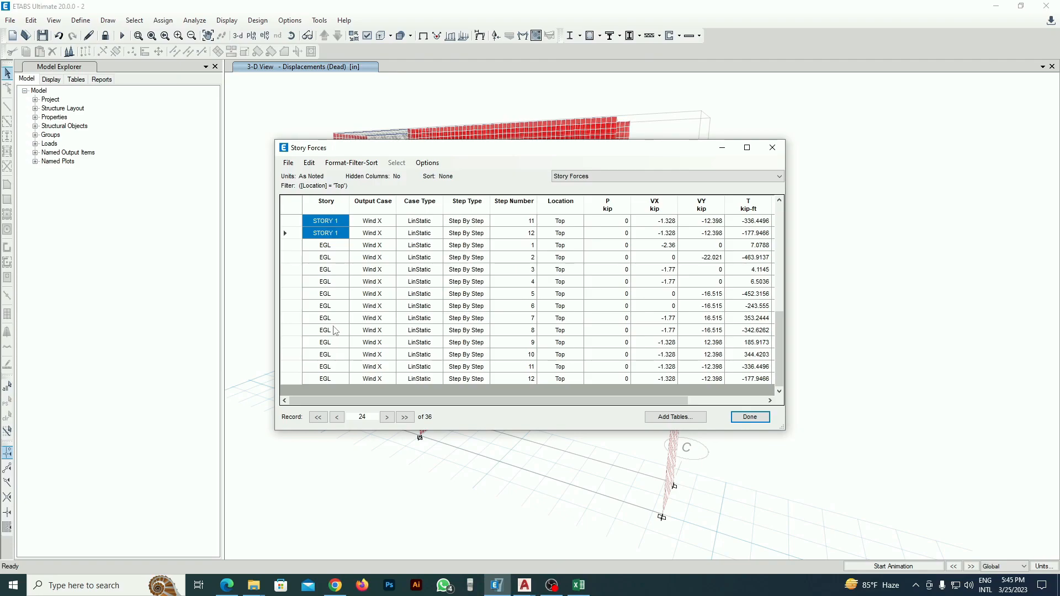
{"action": "scroll", "coordinate": [357, 259], "scroll_direction": "up", "scroll_amount": 8}
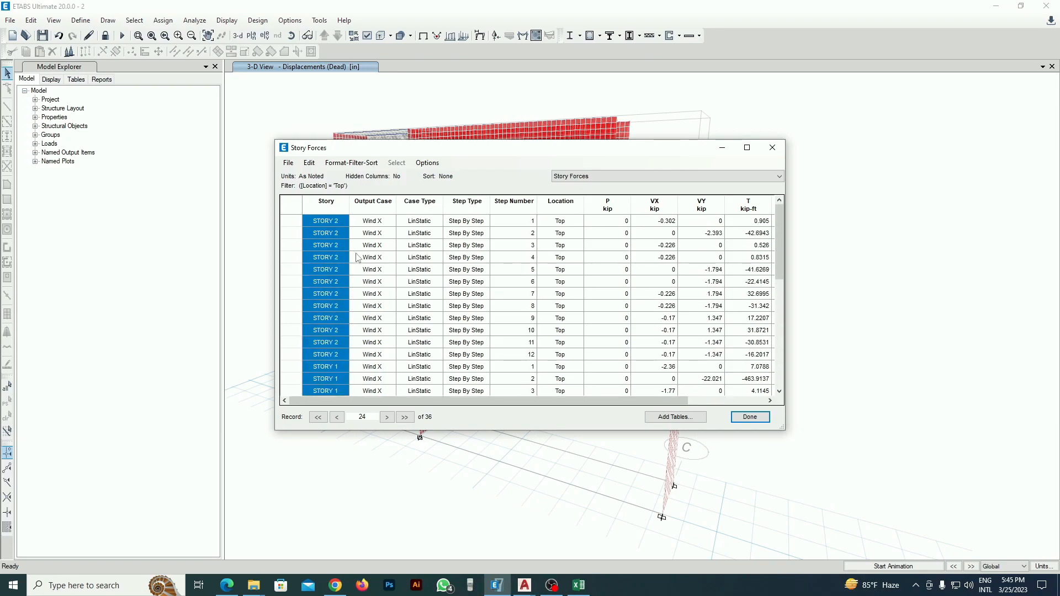
{"action": "scroll", "coordinate": [358, 258], "scroll_direction": "down", "scroll_amount": 6}
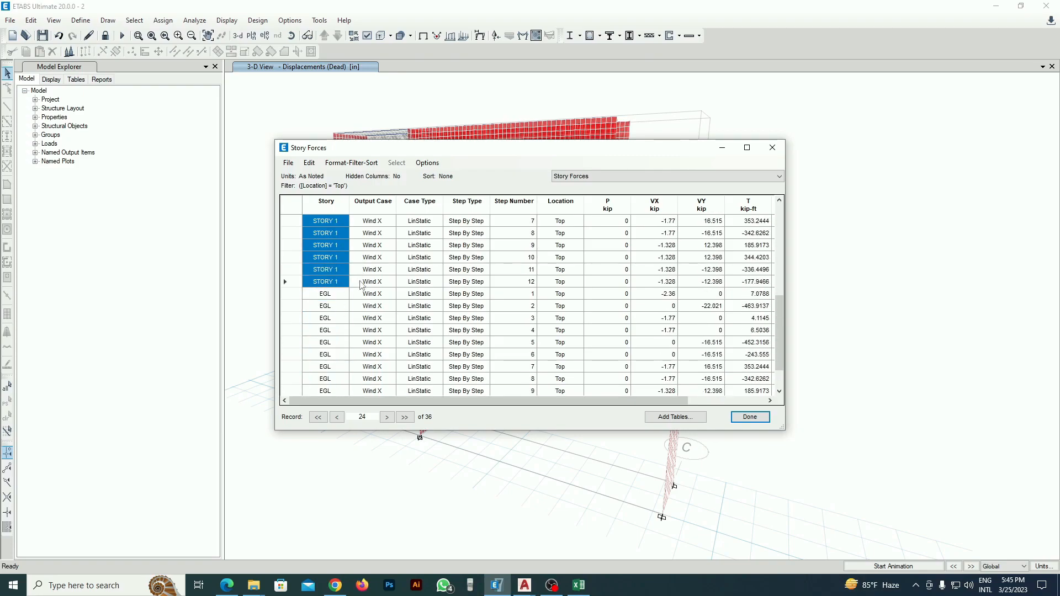
{"action": "left_click", "coordinate": [578, 585]}
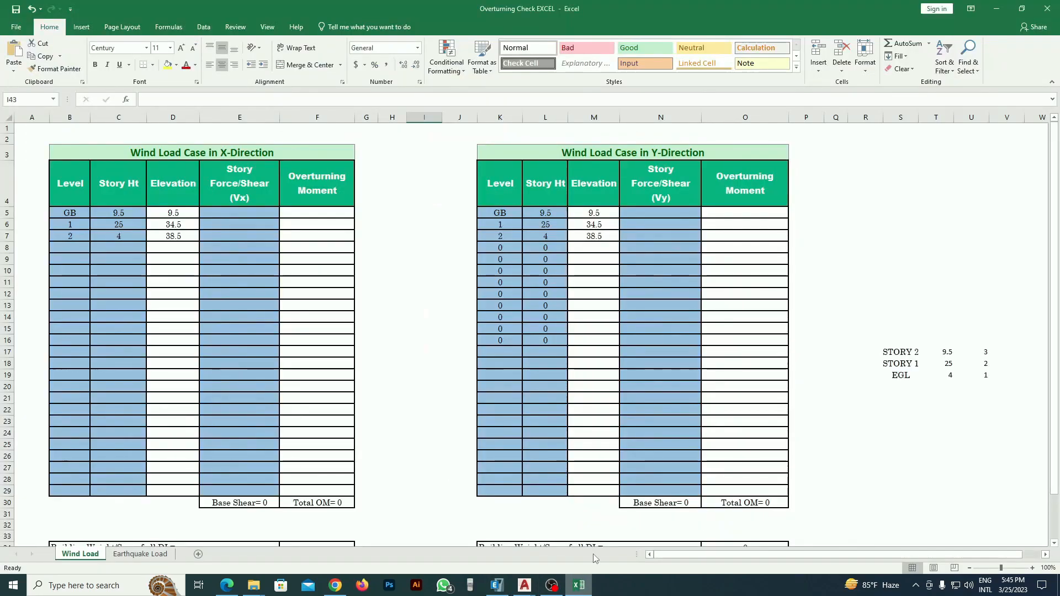
{"action": "scroll", "coordinate": [636, 370], "scroll_direction": "down", "scroll_amount": 7}
{"action": "right_click", "coordinate": [535, 395]}
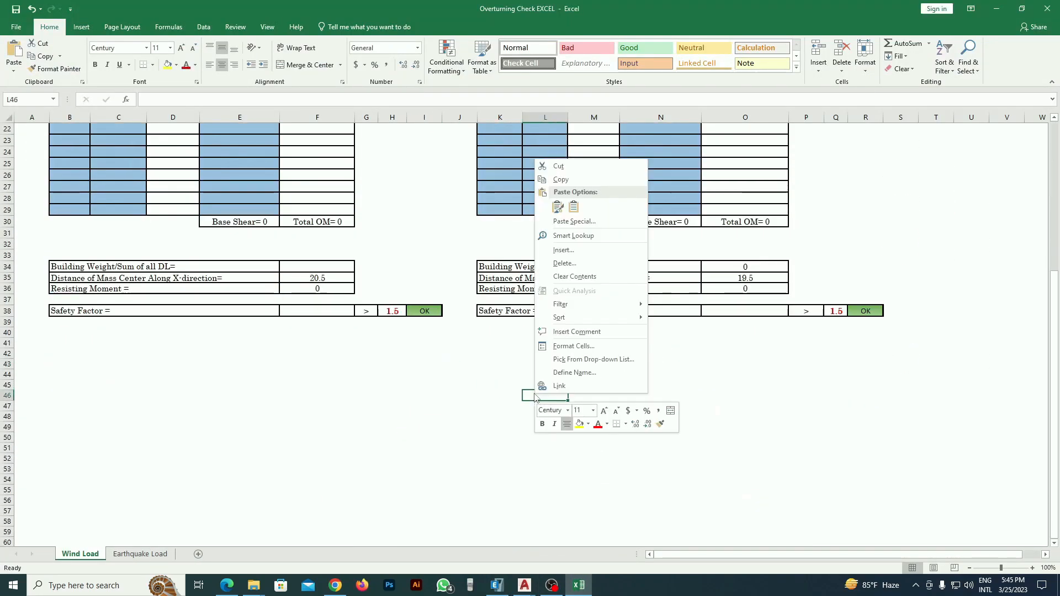
{"action": "left_click", "coordinate": [573, 210]}
{"action": "left_click", "coordinate": [696, 406]}
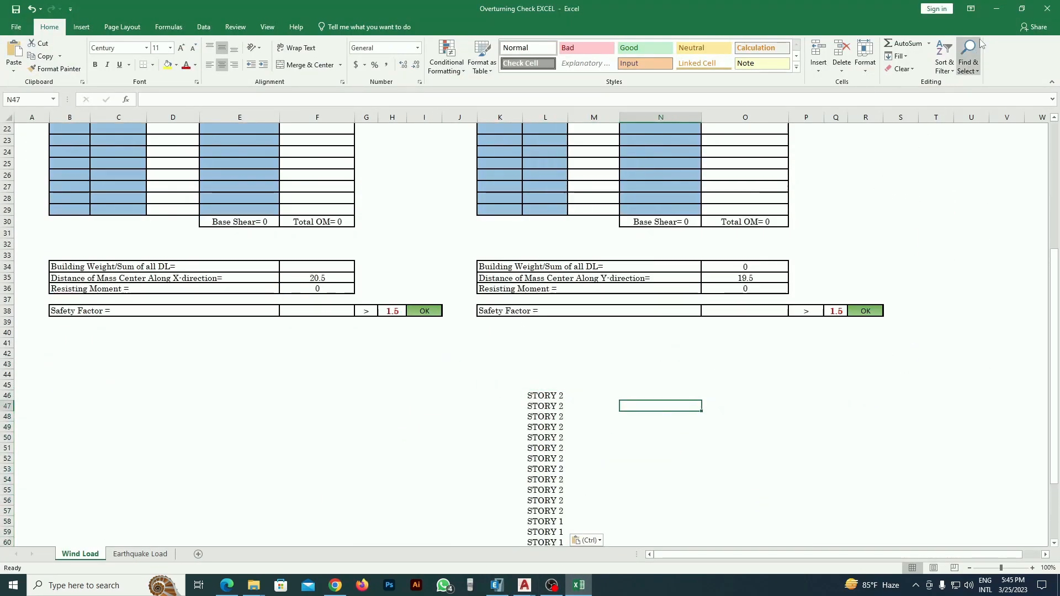
Step: Copy the VX values of the STORY 2 and STORY 1 rows from ETABS into the Excel sheet, starting at cell N46
{"action": "key", "text": "alt+Tab"}
{"action": "scroll", "coordinate": [604, 286], "scroll_direction": "up", "scroll_amount": 6}
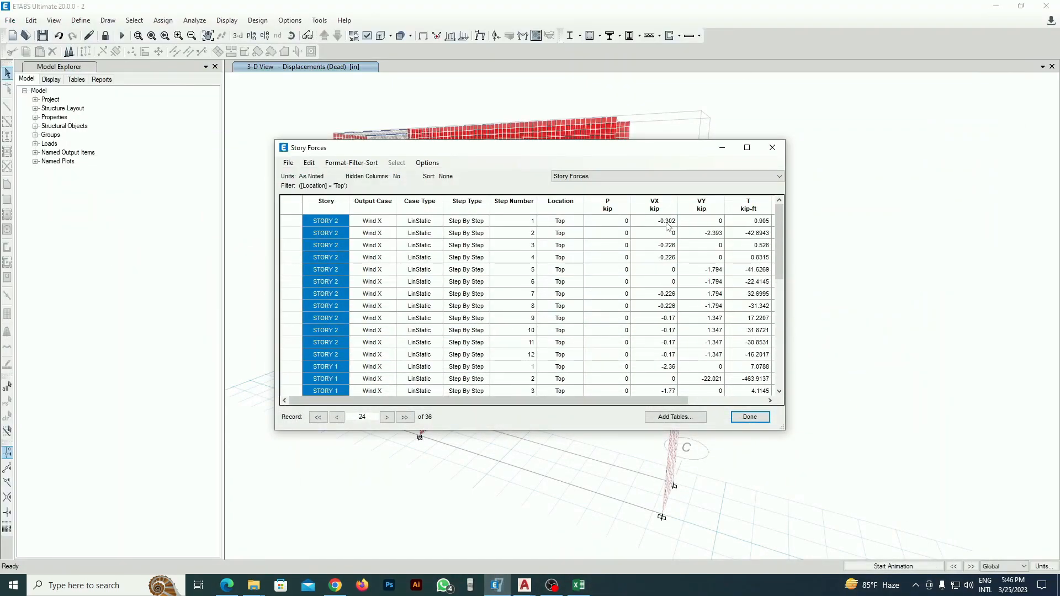
{"action": "left_click_drag", "start_coordinate": [669, 221], "coordinate": [636, 239]}
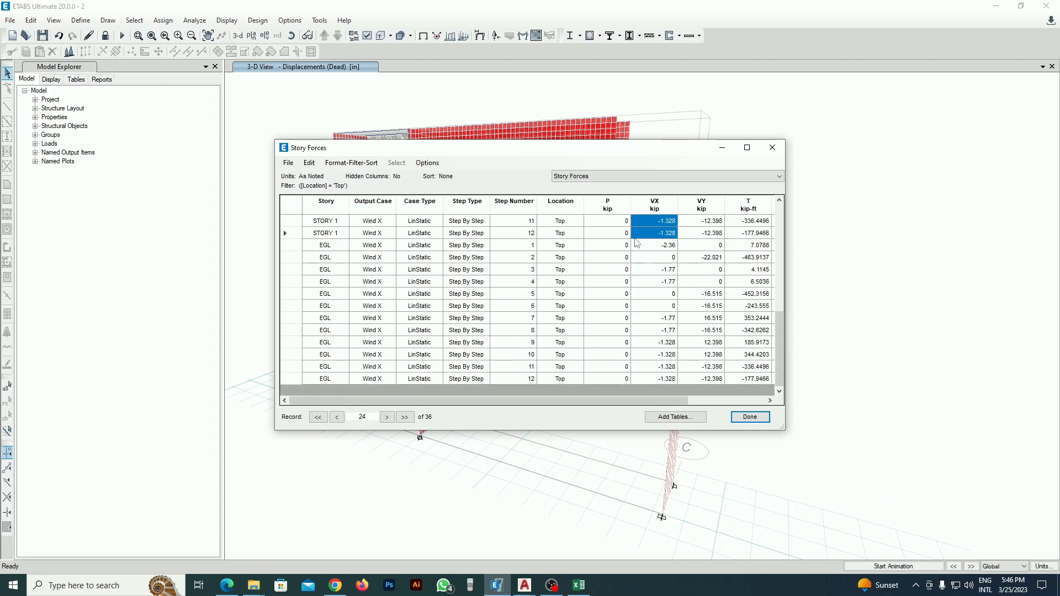
{"action": "left_click", "coordinate": [578, 585]}
{"action": "left_click", "coordinate": [632, 395]}
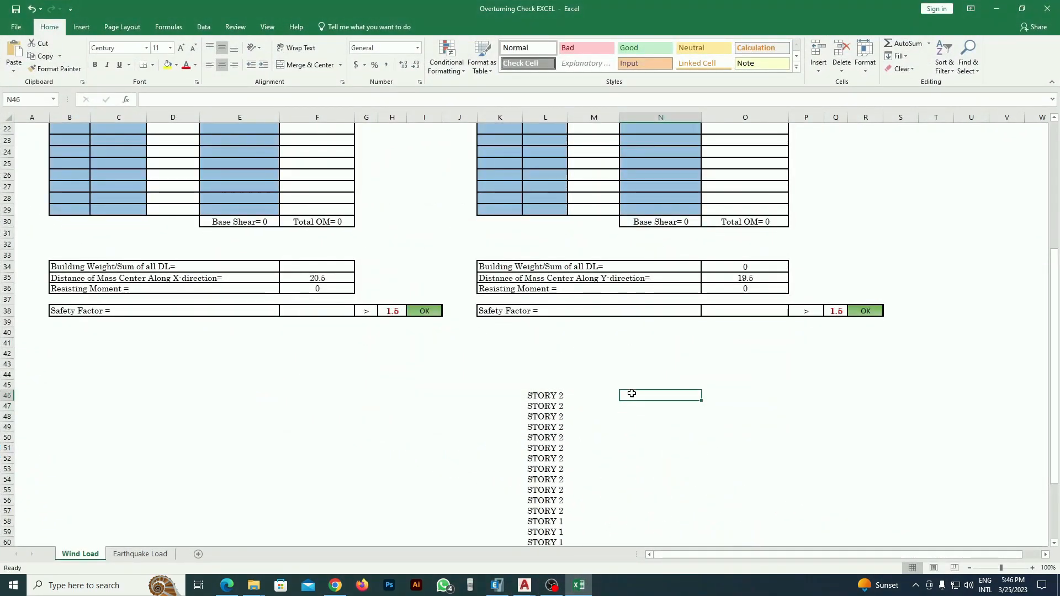
{"action": "right_click", "coordinate": [632, 396]}
{"action": "left_click", "coordinate": [655, 206]}
{"action": "left_click", "coordinate": [798, 459]}
{"action": "scroll", "coordinate": [727, 439], "scroll_direction": "down", "scroll_amount": 2}
{"action": "scroll", "coordinate": [728, 439], "scroll_direction": "down", "scroll_amount": 2}
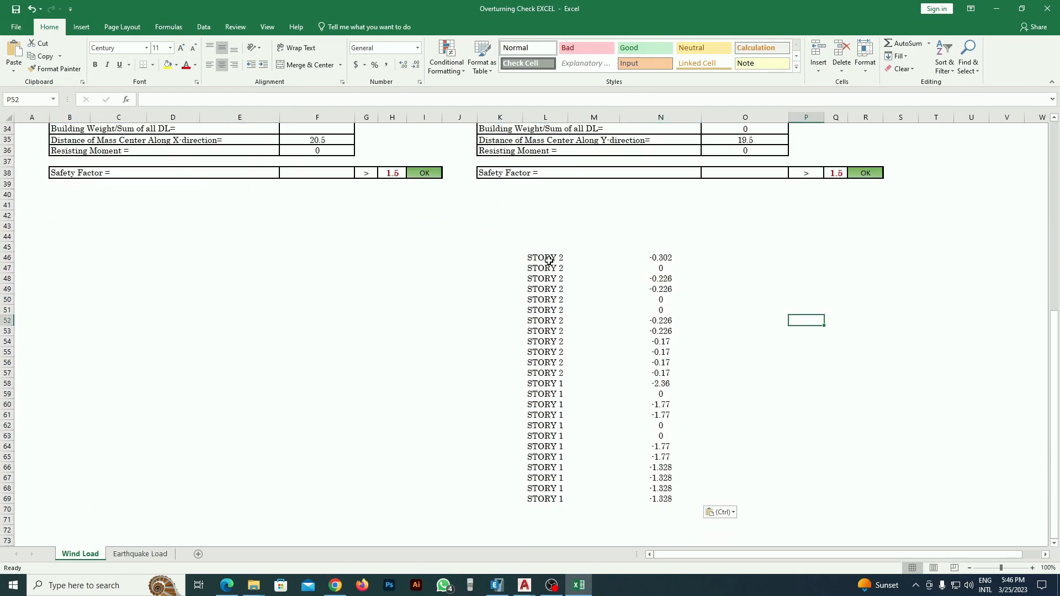
Step: Put the largest Story 2 shear, -0.302, in cell Q46 and widen column Q to fit it
{"action": "left_click_drag", "start_coordinate": [536, 257], "coordinate": [649, 372]}
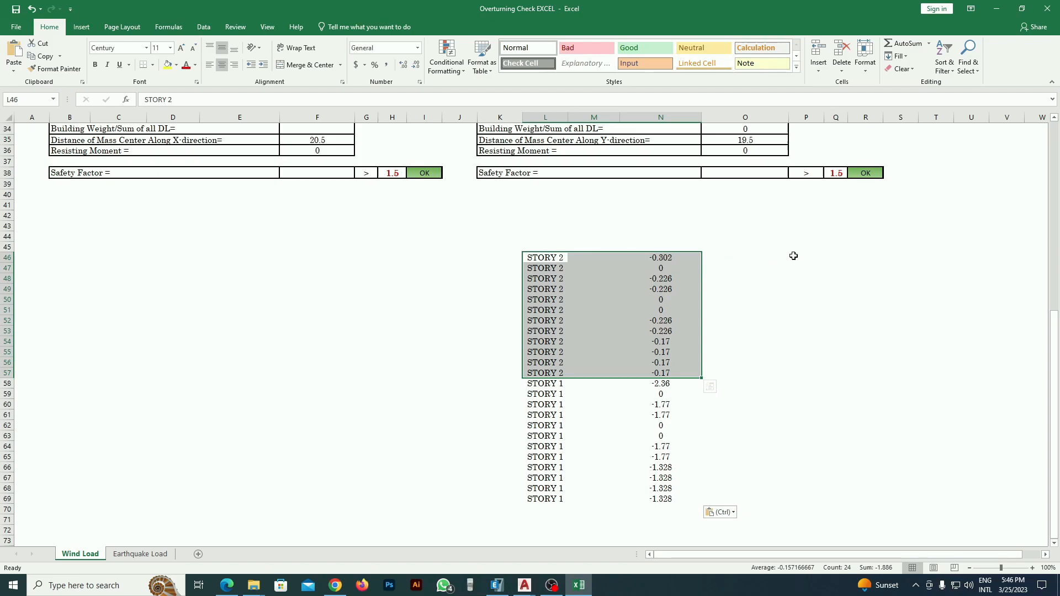
{"action": "left_click", "coordinate": [822, 258]}
{"action": "left_click", "coordinate": [671, 256]}
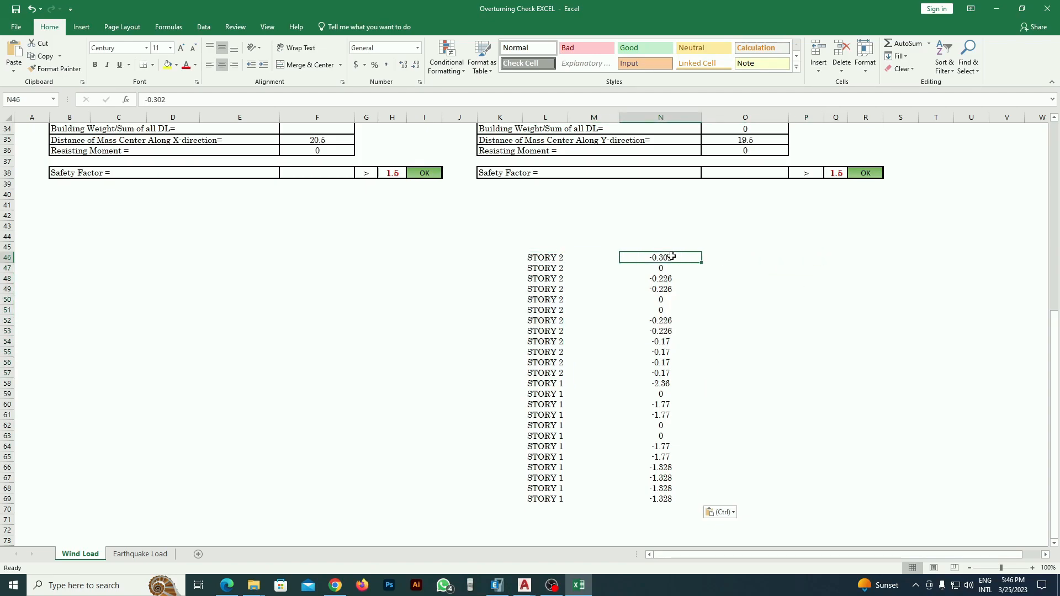
{"action": "key", "text": "ctrl+c"}
{"action": "left_click", "coordinate": [795, 266]}
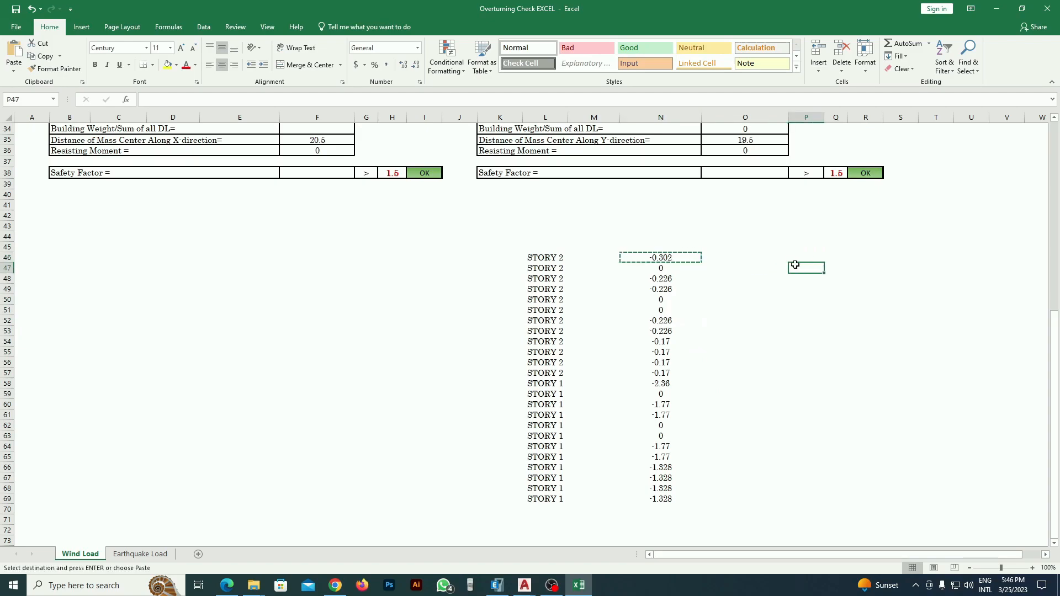
{"action": "left_click", "coordinate": [834, 255]}
{"action": "key", "text": "ctrl+v"}
{"action": "left_click", "coordinate": [868, 300]}
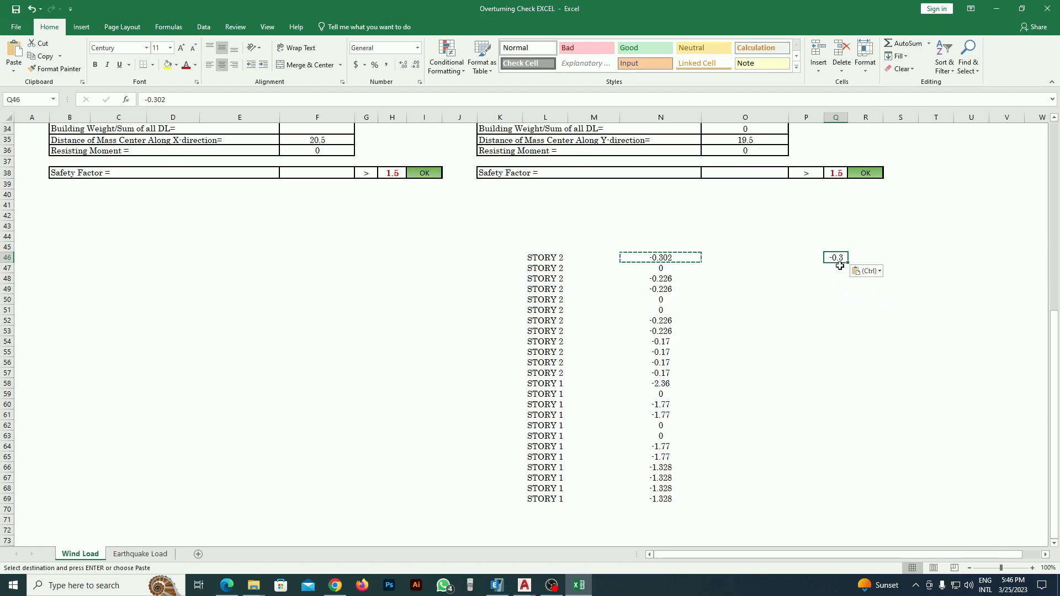
{"action": "type", "text": "-"}
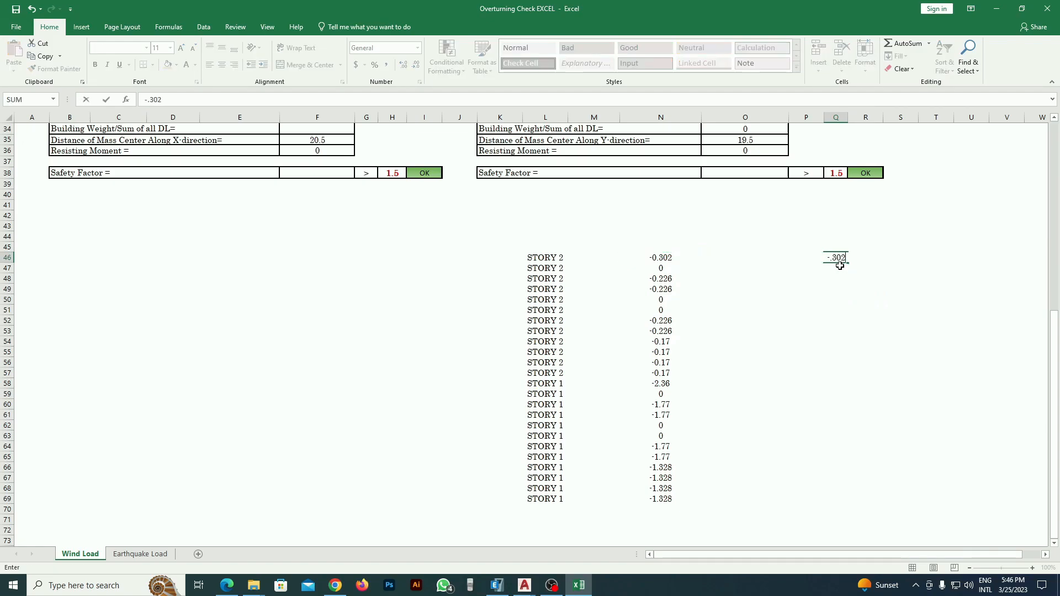
{"action": "left_click", "coordinate": [870, 304]}
{"action": "left_click_drag", "start_coordinate": [849, 117], "coordinate": [865, 117]}
{"action": "left_click", "coordinate": [943, 206]}
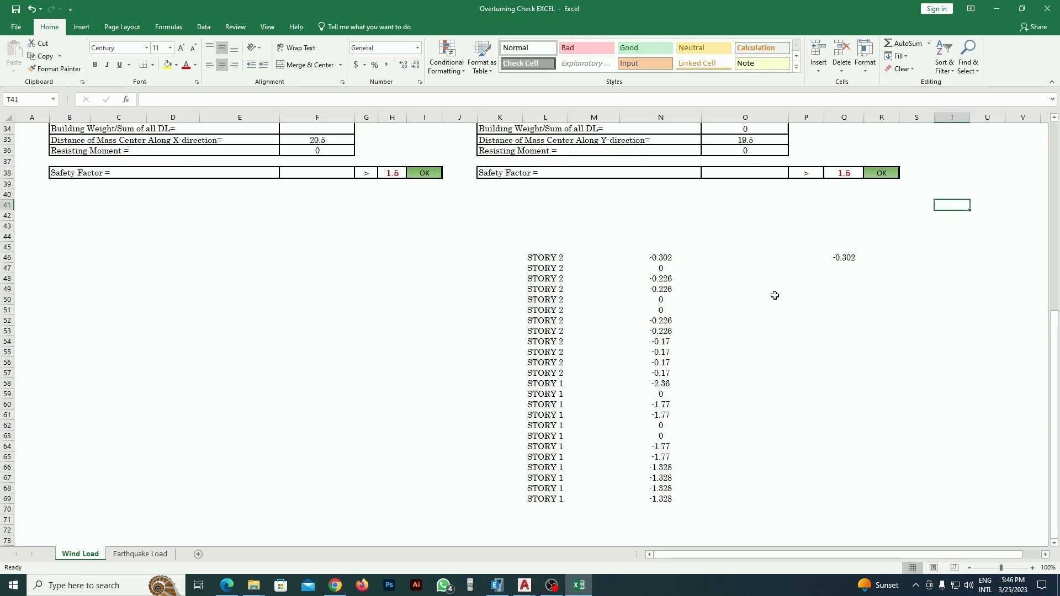
Step: Copy the STORY 2 label into cell P46 beside its shear value
{"action": "left_click", "coordinate": [551, 256]}
{"action": "key", "text": "ctrl+c"}
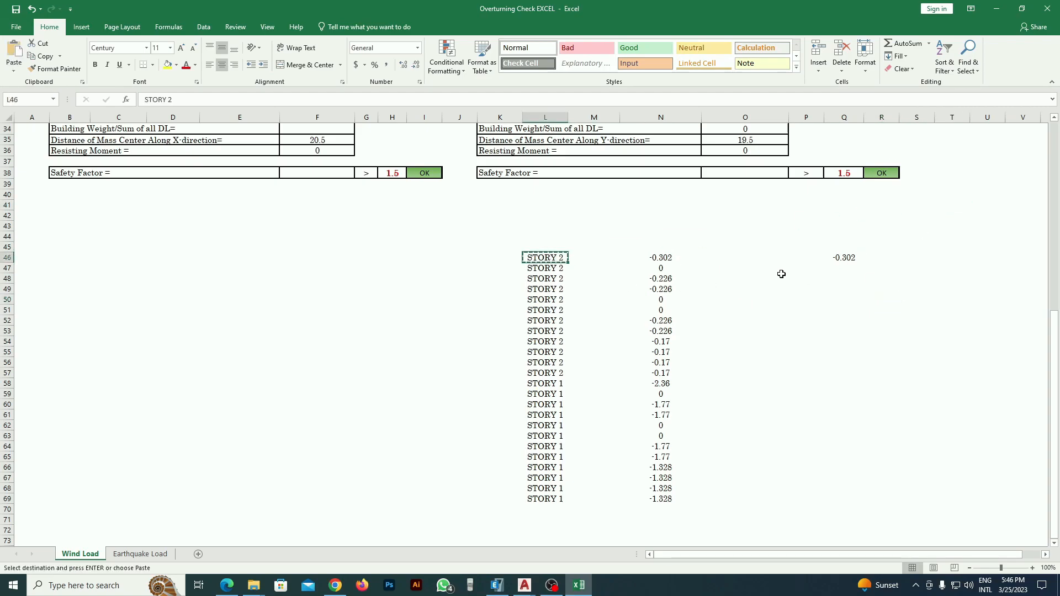
{"action": "left_click", "coordinate": [814, 258]}
{"action": "key", "text": "ctrl+v"}
{"action": "left_click", "coordinate": [879, 363]}
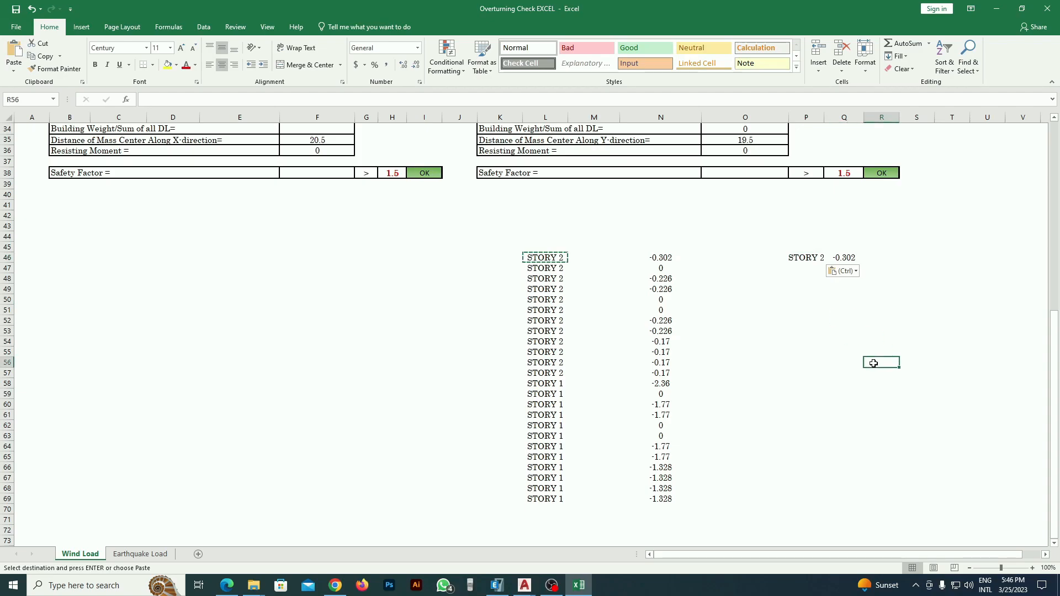
Step: Review the Story 2 and Story 1 row groups and enter the largest Story 1 shear, -2.36, in cell Q47
{"action": "left_click_drag", "start_coordinate": [531, 258], "coordinate": [635, 363]}
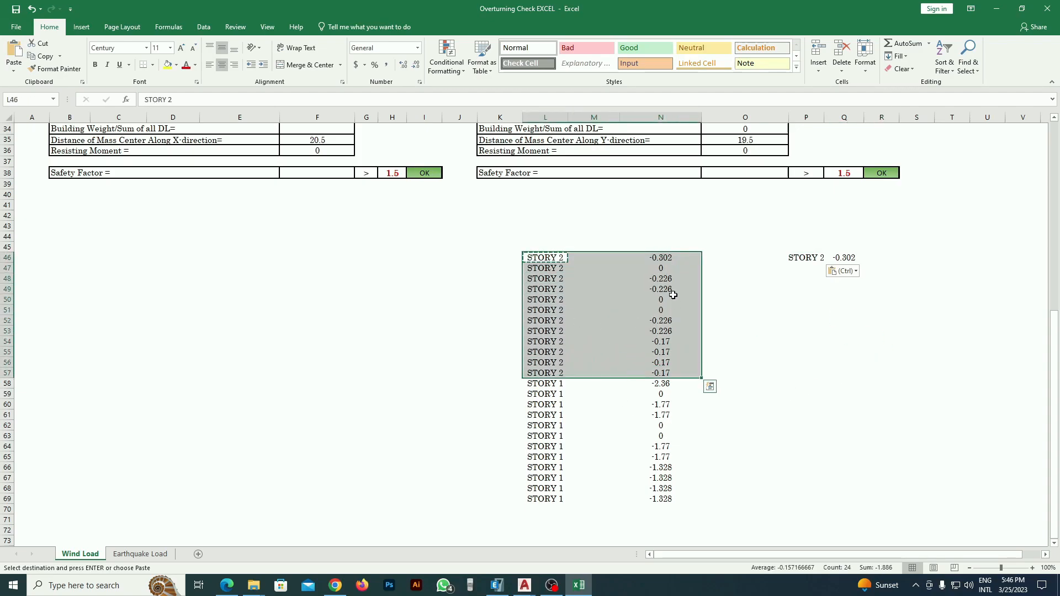
{"action": "left_click", "coordinate": [767, 413]}
{"action": "left_click_drag", "start_coordinate": [535, 384], "coordinate": [654, 511]}
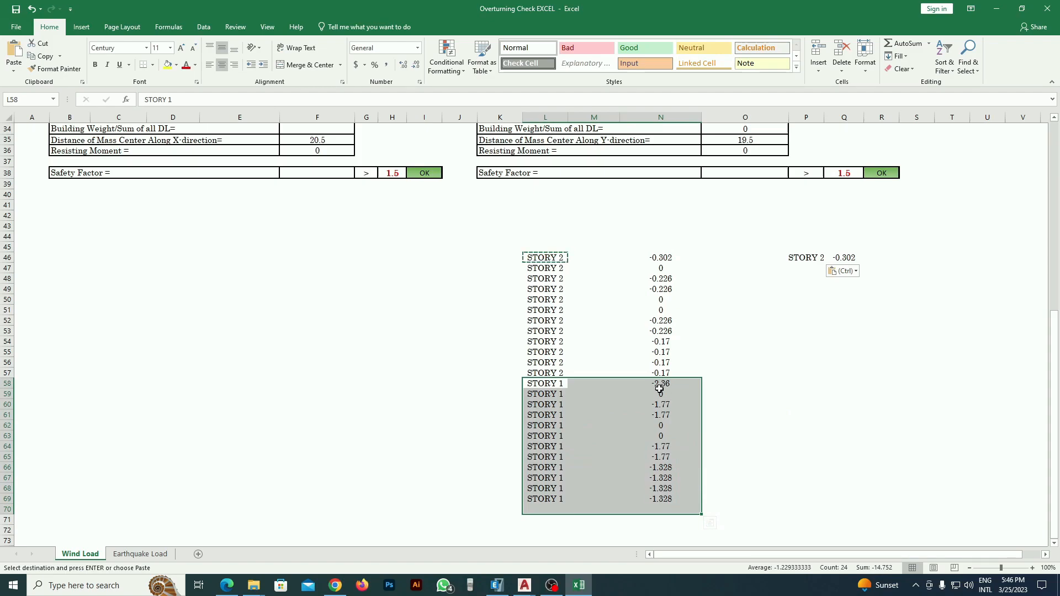
{"action": "left_click", "coordinate": [844, 312]}
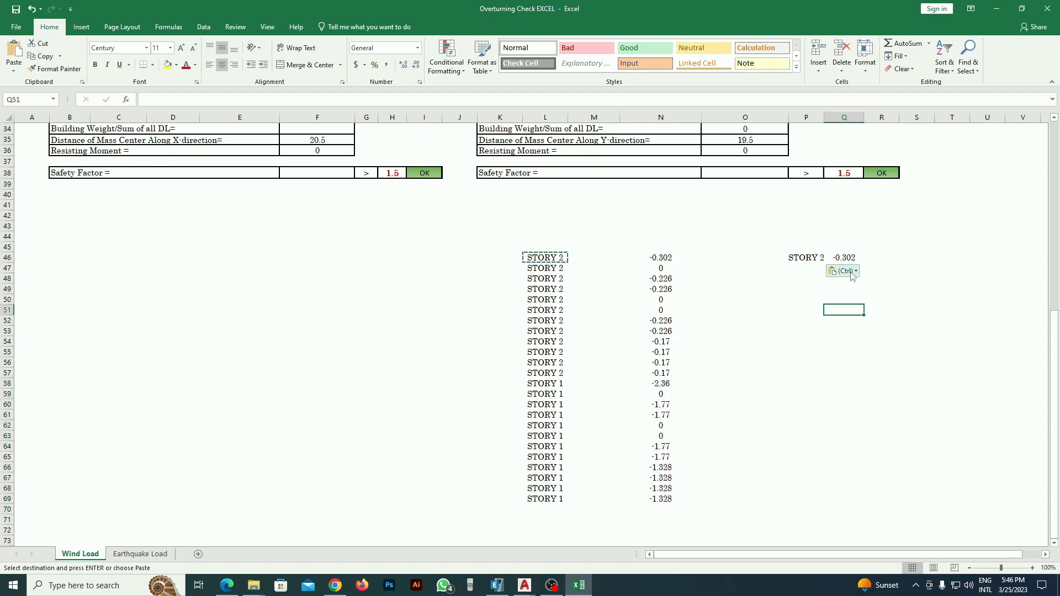
{"action": "left_click", "coordinate": [807, 267]}
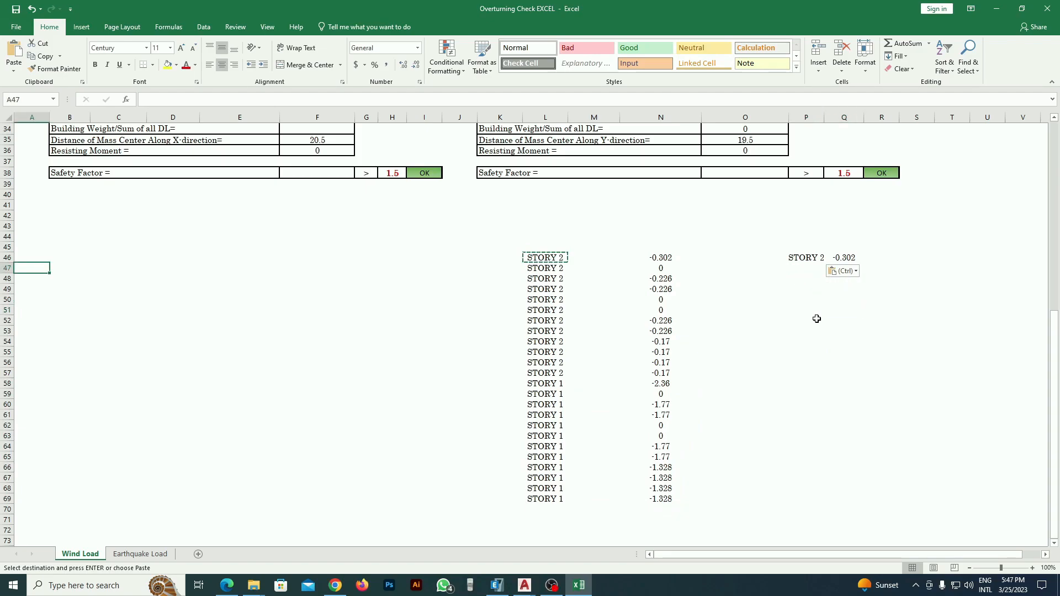
{"action": "key", "text": "Escape"}
{"action": "left_click", "coordinate": [843, 270]}
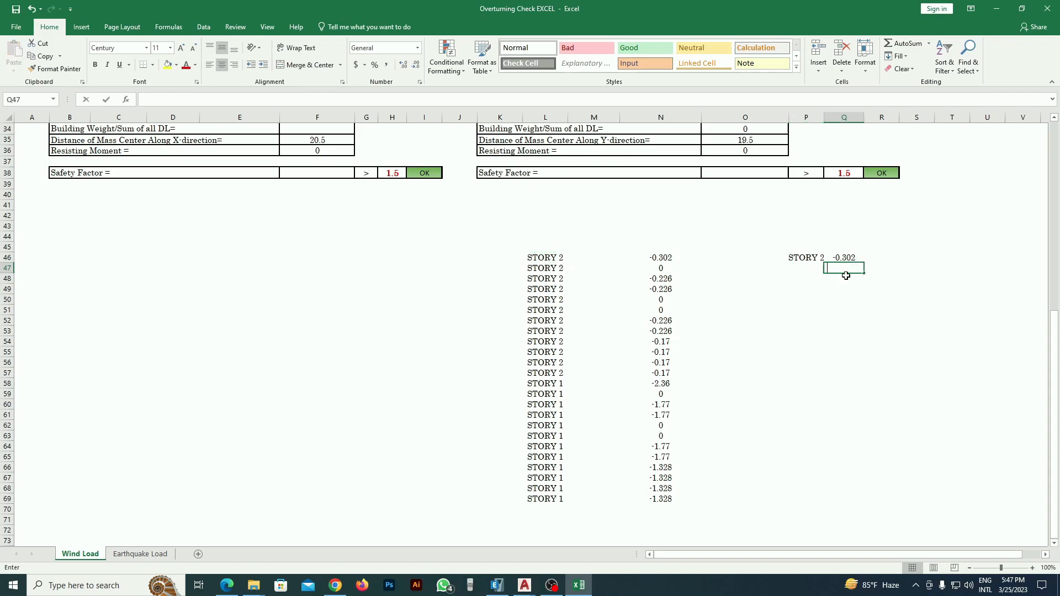
{"action": "type", "text": "-2.36"}
{"action": "left_click", "coordinate": [882, 330]}
Step: Copy the STORY 1 label into cell P47 beside its shear value
{"action": "left_click", "coordinate": [551, 384]}
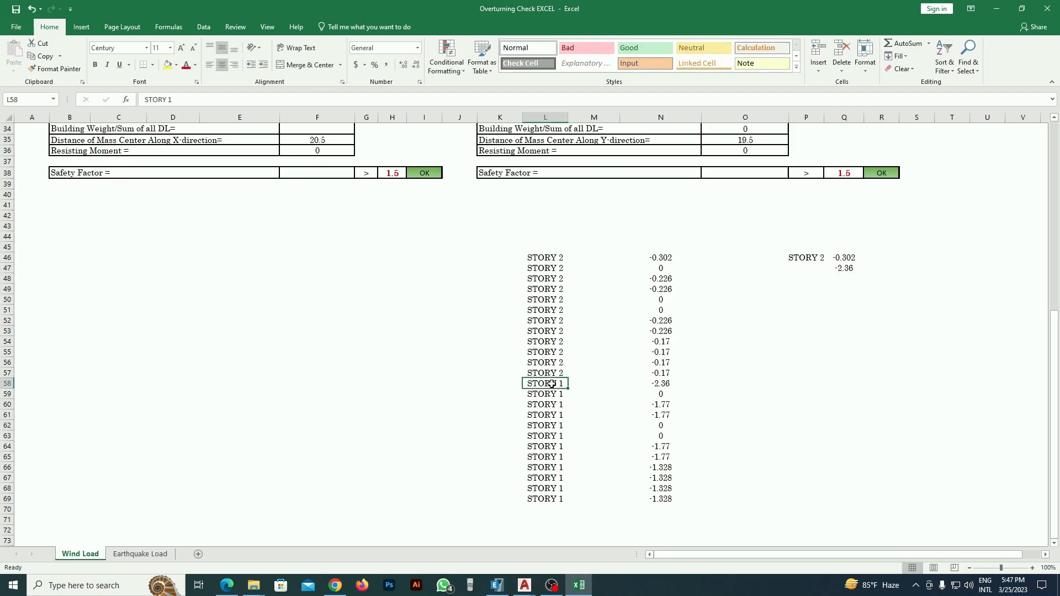
{"action": "key", "text": "ctrl+c"}
{"action": "left_click", "coordinate": [809, 267]}
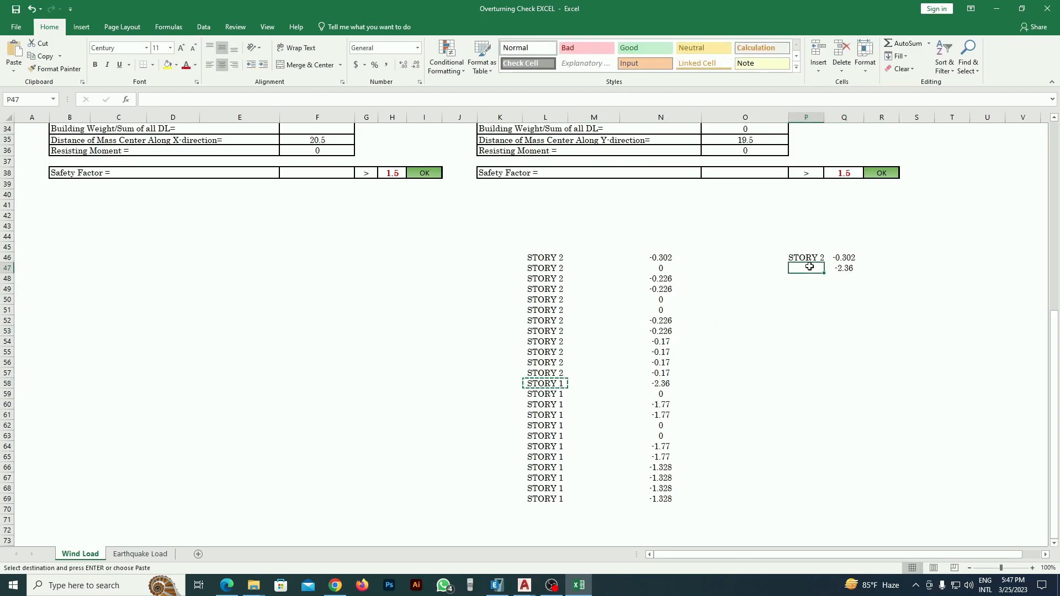
{"action": "key", "text": "ctrl+v"}
{"action": "left_click", "coordinate": [861, 309]}
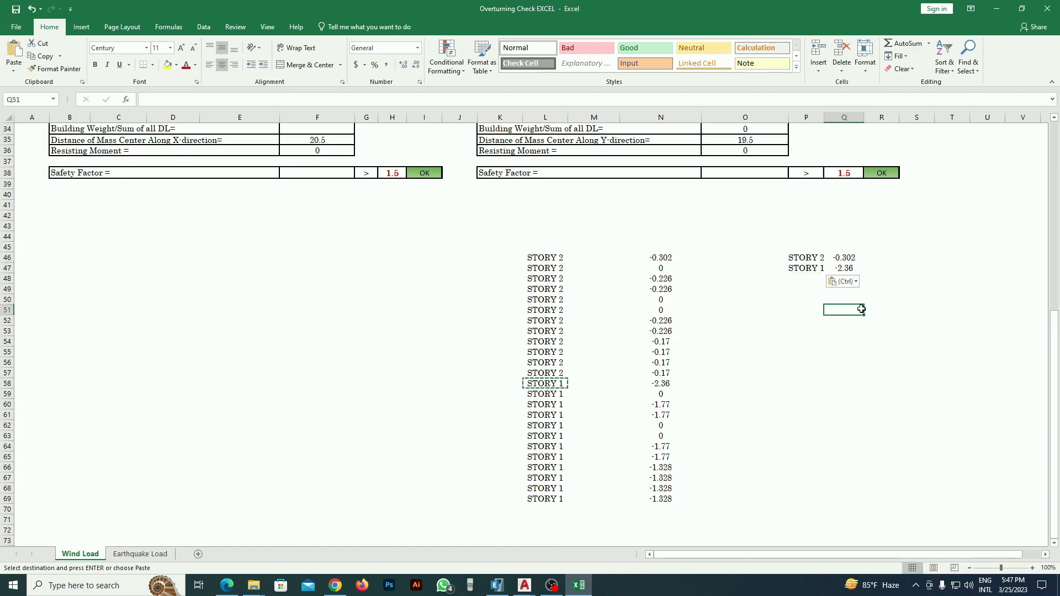
Step: Calculate the Story 1 force in cell R47 by subtracting the Story 2 shear with =Q47-Q46
{"action": "left_click", "coordinate": [867, 269]}
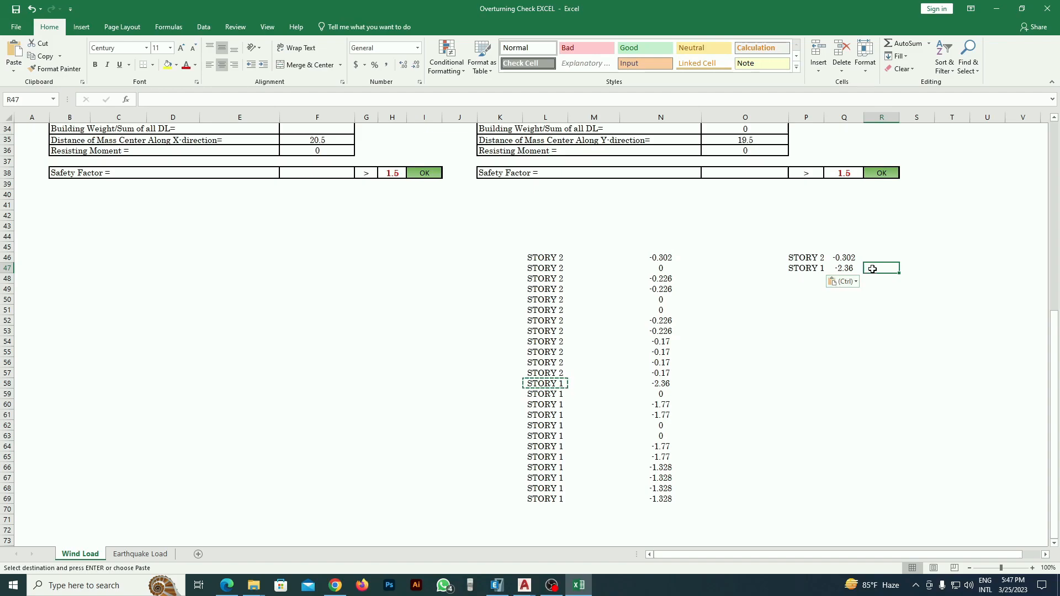
{"action": "type", "text": "="}
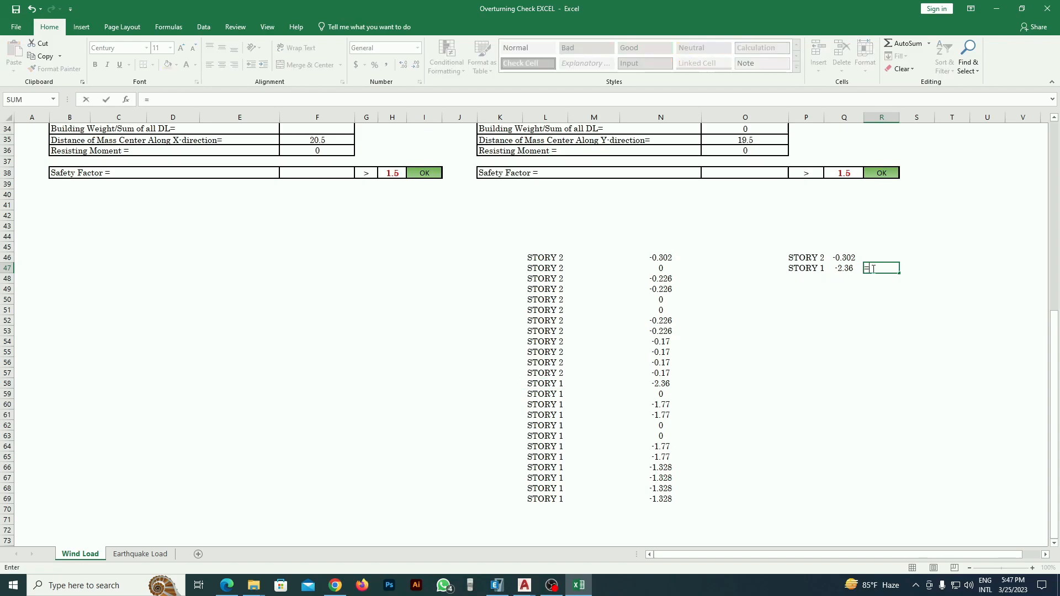
{"action": "left_click", "coordinate": [841, 271]}
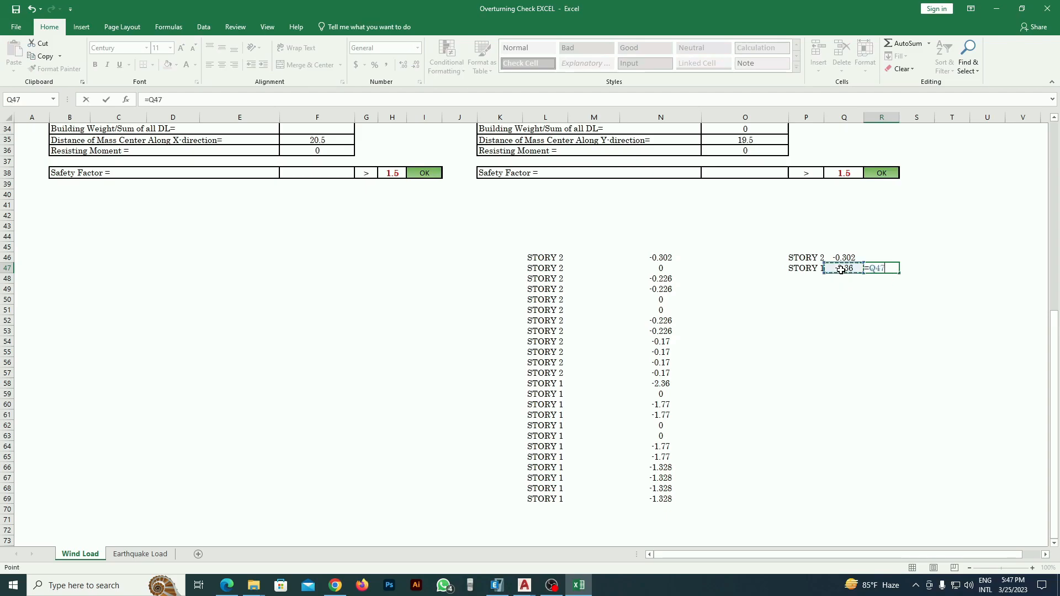
{"action": "type", "text": "-"}
{"action": "left_click", "coordinate": [843, 258]}
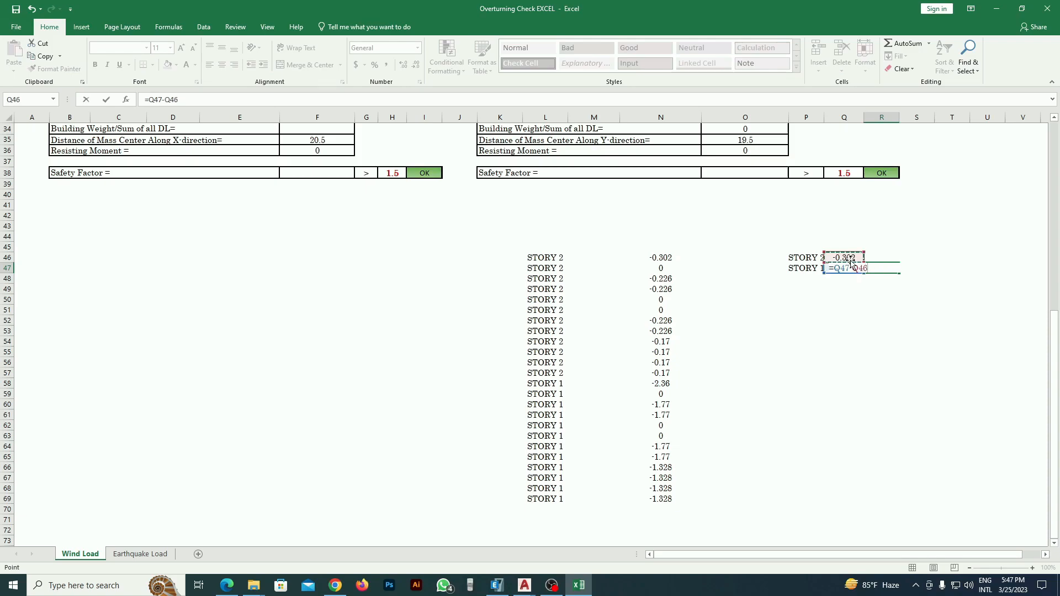
{"action": "key", "text": "Return"}
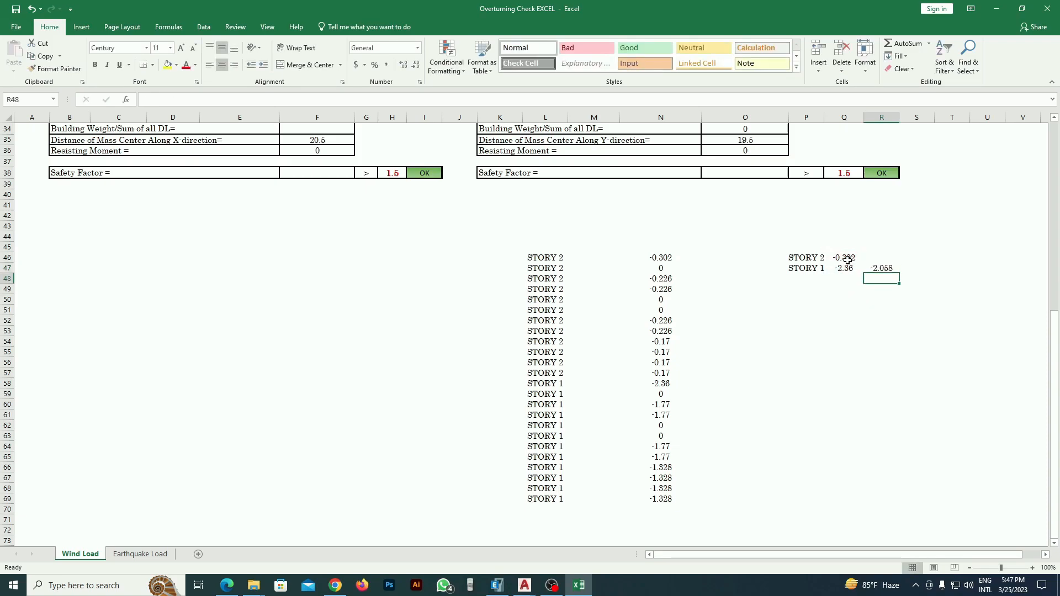
Step: Enter -.302 as the Story 2 force in cell R46 and select both story forces, R46:R47
{"action": "left_click", "coordinate": [882, 258]}
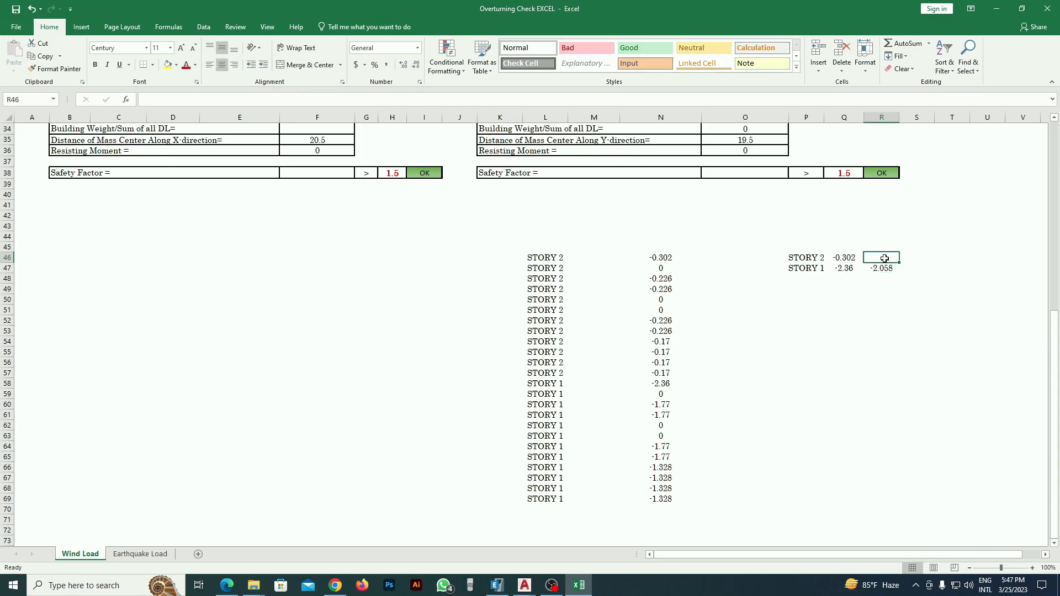
{"action": "type", "text": "-"}
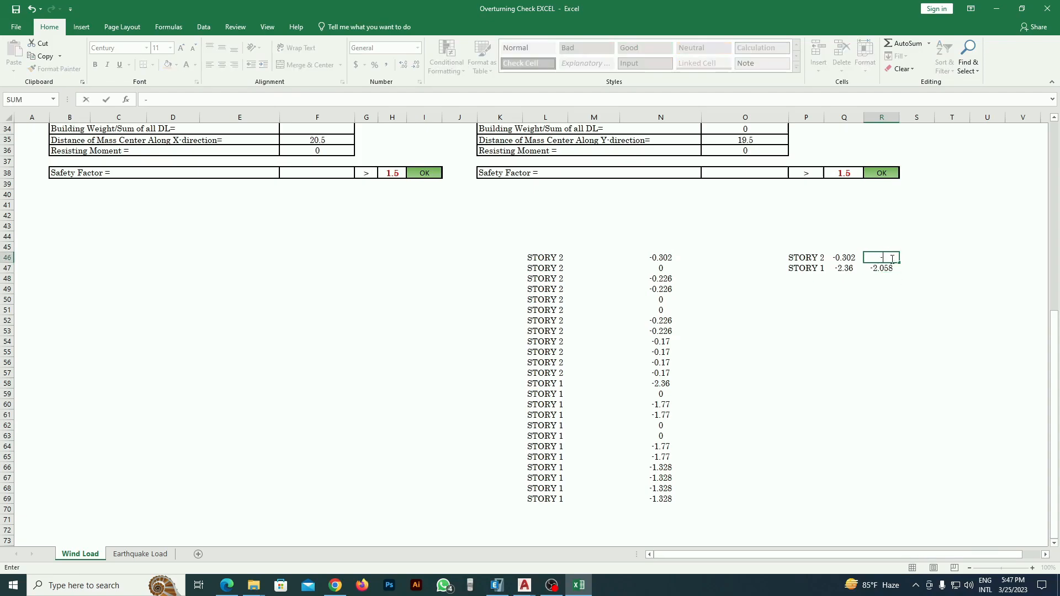
{"action": "type", "text": ".302"}
{"action": "left_click", "coordinate": [893, 349]}
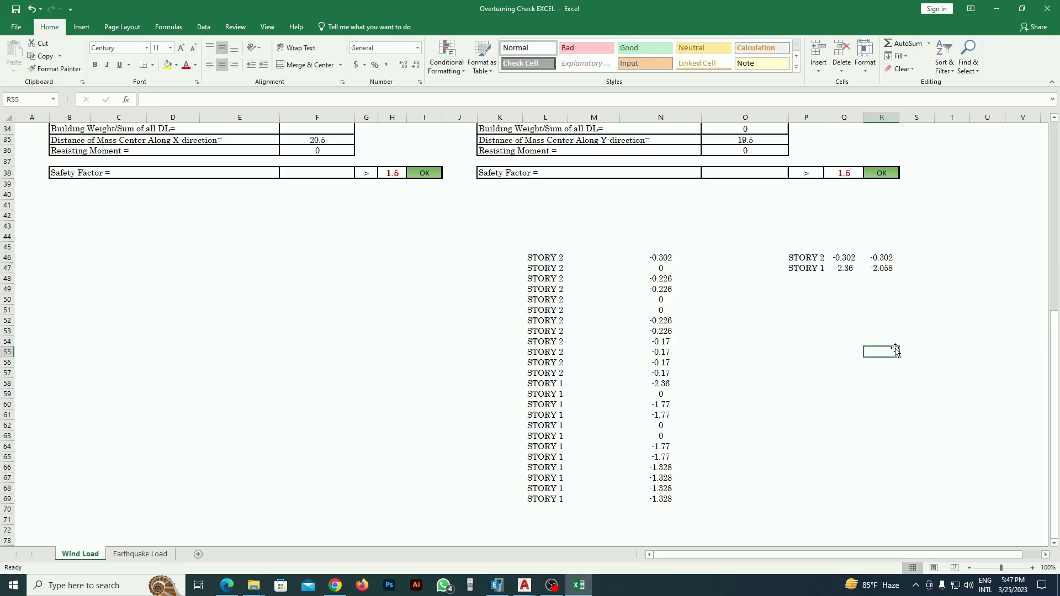
{"action": "left_click_drag", "start_coordinate": [882, 260], "coordinate": [888, 271]}
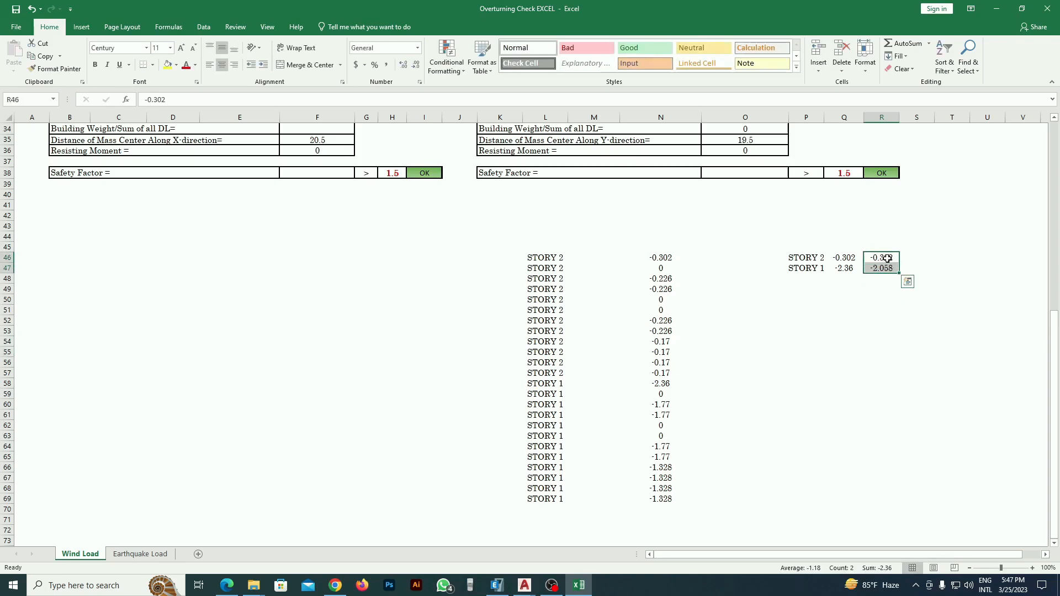
Step: Copy the two story forces in R46:R47 and paste them as values into P54:P55
{"action": "right_click", "coordinate": [886, 260]}
{"action": "left_click", "coordinate": [917, 280]}
{"action": "left_click", "coordinate": [807, 340]}
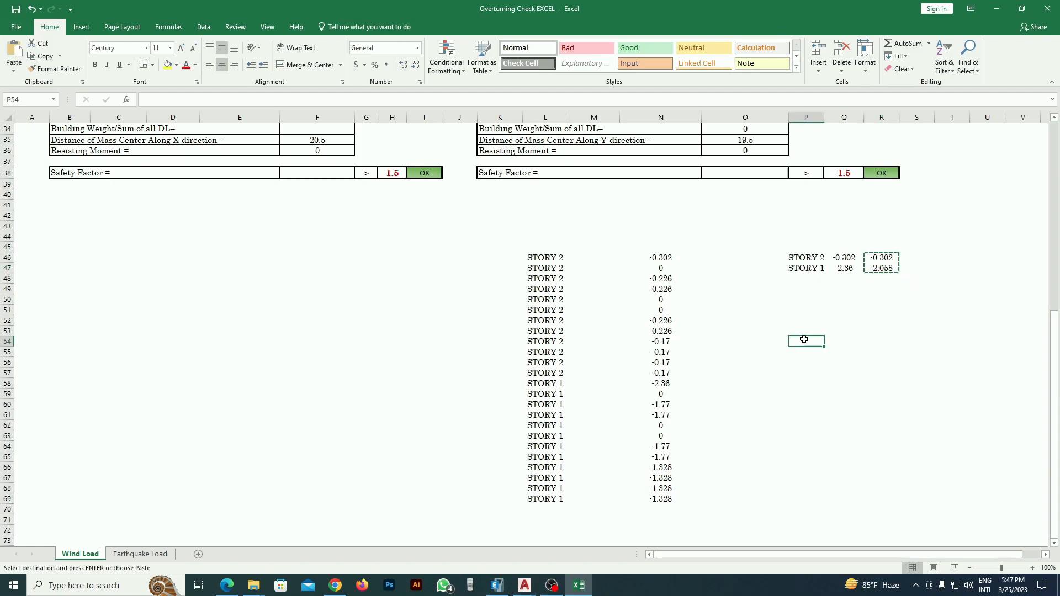
{"action": "right_click", "coordinate": [806, 341]}
{"action": "left_click", "coordinate": [844, 153]}
{"action": "left_click", "coordinate": [882, 446]}
Step: Copy the STORY 2 and STORY 1 labels from P46:P47 into O54:O55 beside the pasted forces
{"action": "left_click_drag", "start_coordinate": [806, 258], "coordinate": [806, 269]}
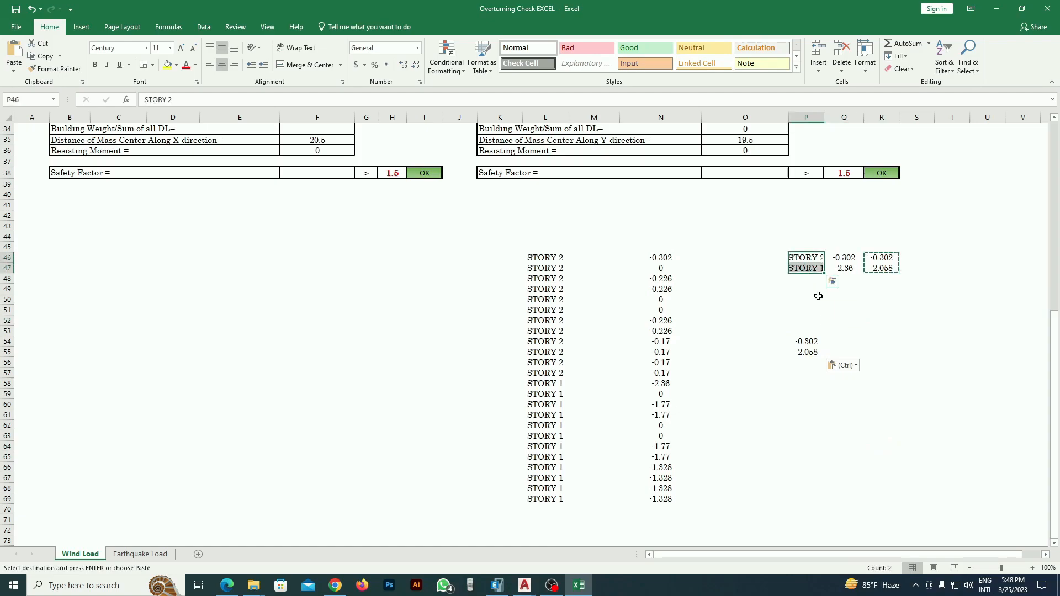
{"action": "key", "text": "ctrl+c"}
{"action": "left_click", "coordinate": [760, 341]}
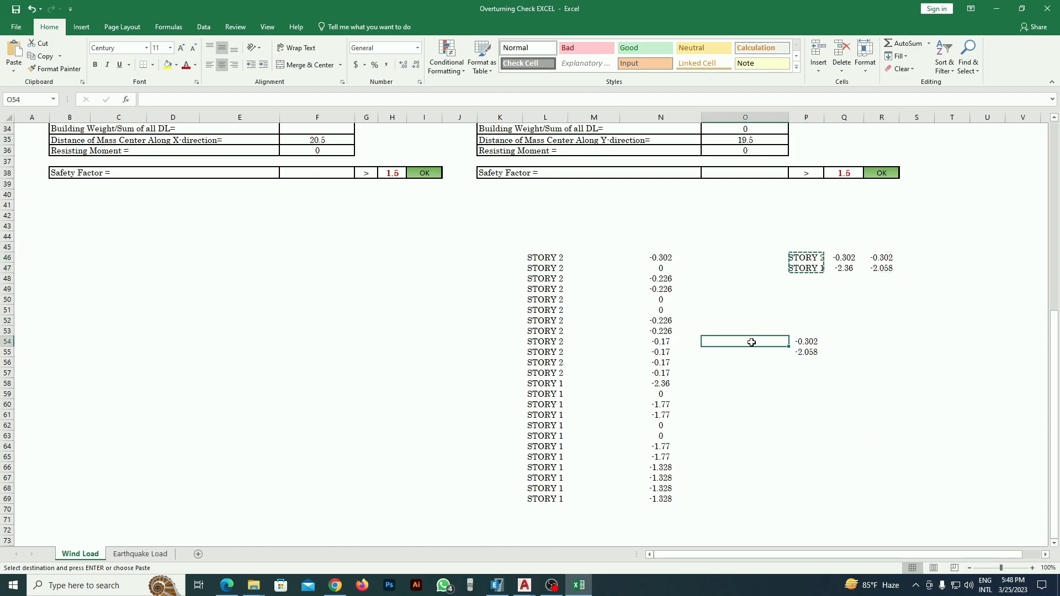
{"action": "right_click", "coordinate": [760, 341]}
{"action": "left_click", "coordinate": [789, 159]}
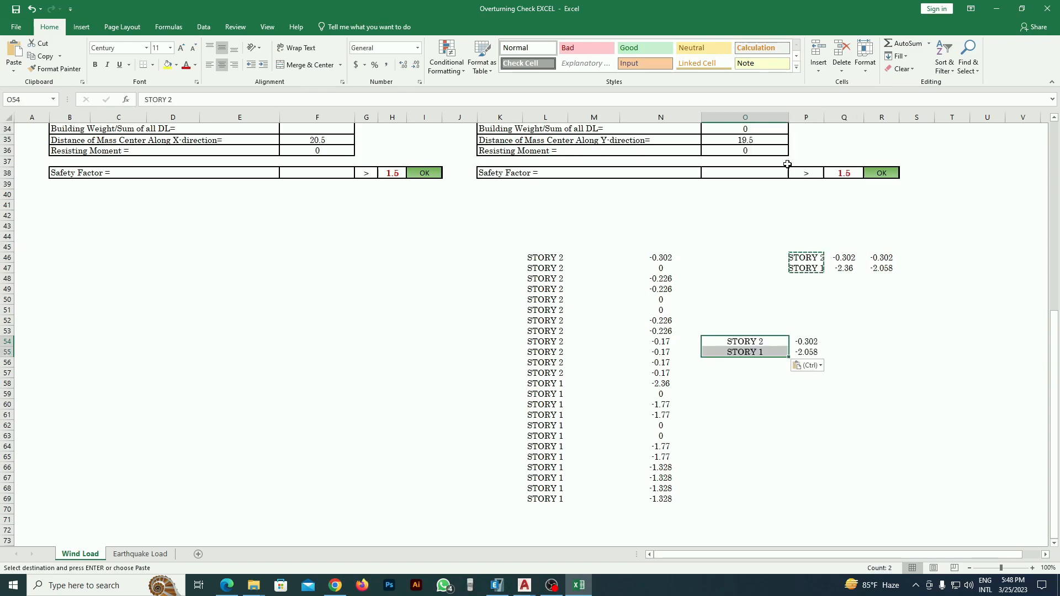
{"action": "left_click", "coordinate": [806, 436]}
{"action": "left_click", "coordinate": [917, 425]}
Step: Number the two story rows by entering 1 in Q54 and filling the series down to 2 in Q55
{"action": "left_click", "coordinate": [840, 342]}
{"action": "left_click", "coordinate": [878, 391]}
{"action": "left_click", "coordinate": [896, 415]}
{"action": "left_click", "coordinate": [847, 342]}
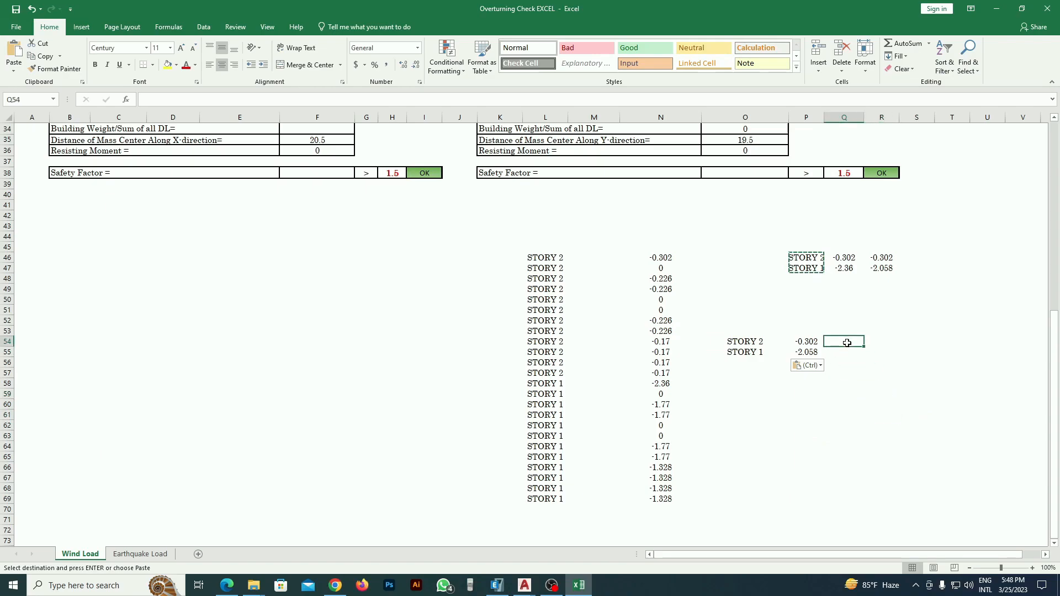
{"action": "type", "text": "1"}
{"action": "left_click", "coordinate": [882, 386]}
{"action": "left_click", "coordinate": [857, 344]}
{"action": "left_click_drag", "start_coordinate": [864, 349], "coordinate": [864, 359]}
{"action": "left_click", "coordinate": [873, 364]}
{"action": "left_click", "coordinate": [895, 391]}
{"action": "left_click", "coordinate": [893, 395]}
Step: Sort the range O54:Q55 from largest to smallest by the numbers in column Q
{"action": "left_click_drag", "start_coordinate": [853, 340], "coordinate": [756, 355]}
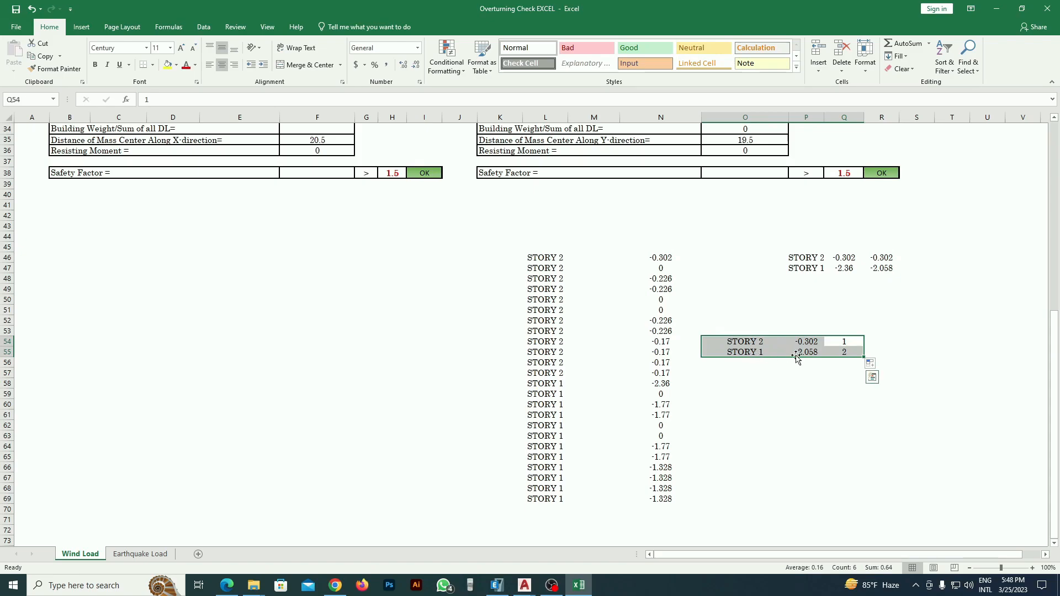
{"action": "left_click", "coordinate": [944, 63]}
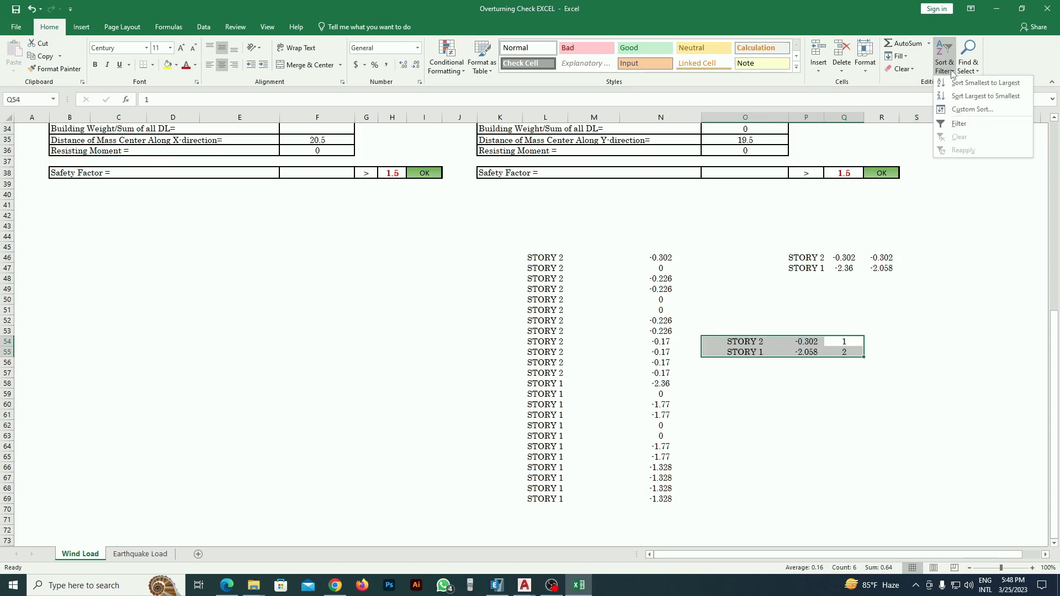
{"action": "left_click", "coordinate": [967, 97]}
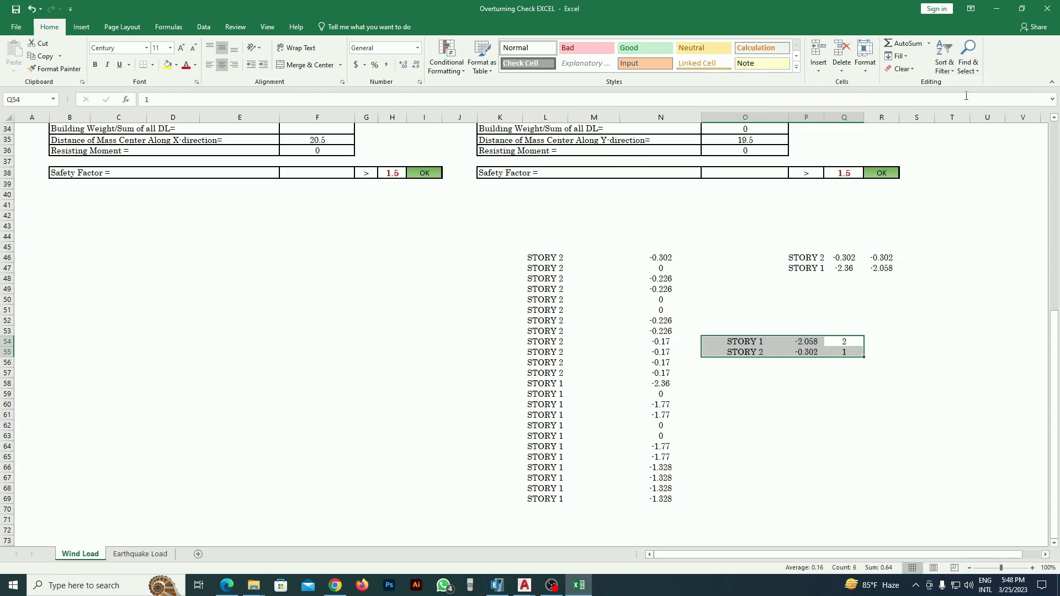
{"action": "left_click", "coordinate": [980, 400]}
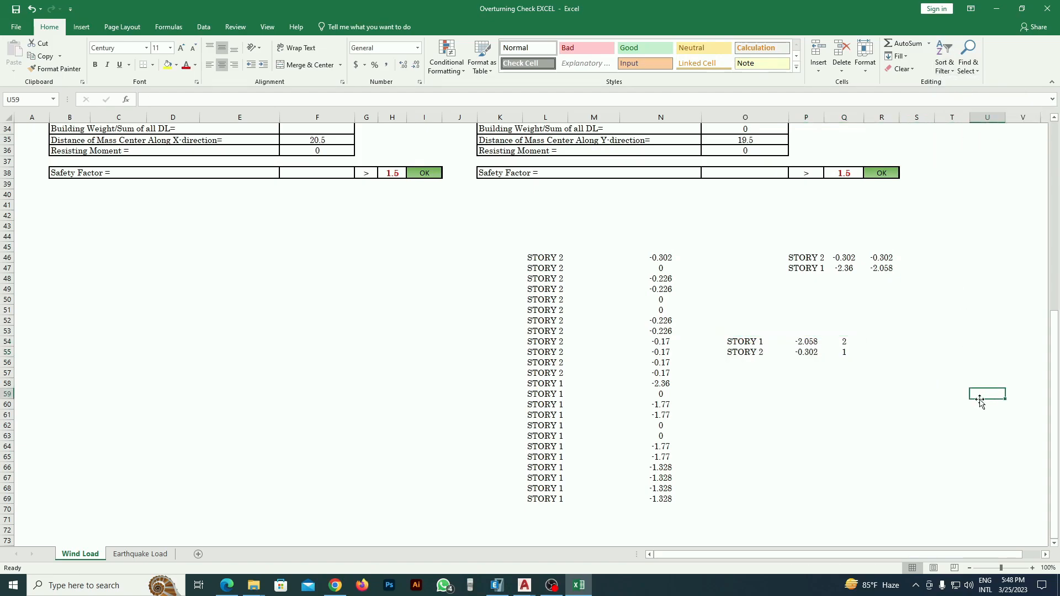
{"action": "left_click", "coordinate": [855, 453]}
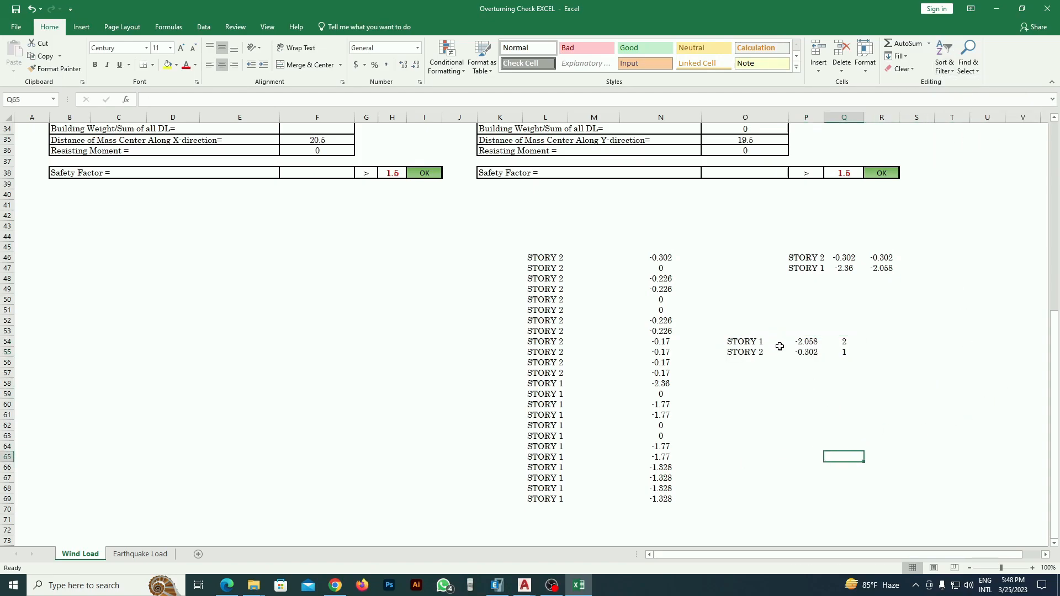
Step: Copy the sorted forces P54:P55 and paste them as values into the X-direction Story Force column at E6:E7
{"action": "scroll", "coordinate": [779, 343], "scroll_direction": "up", "scroll_amount": 11}
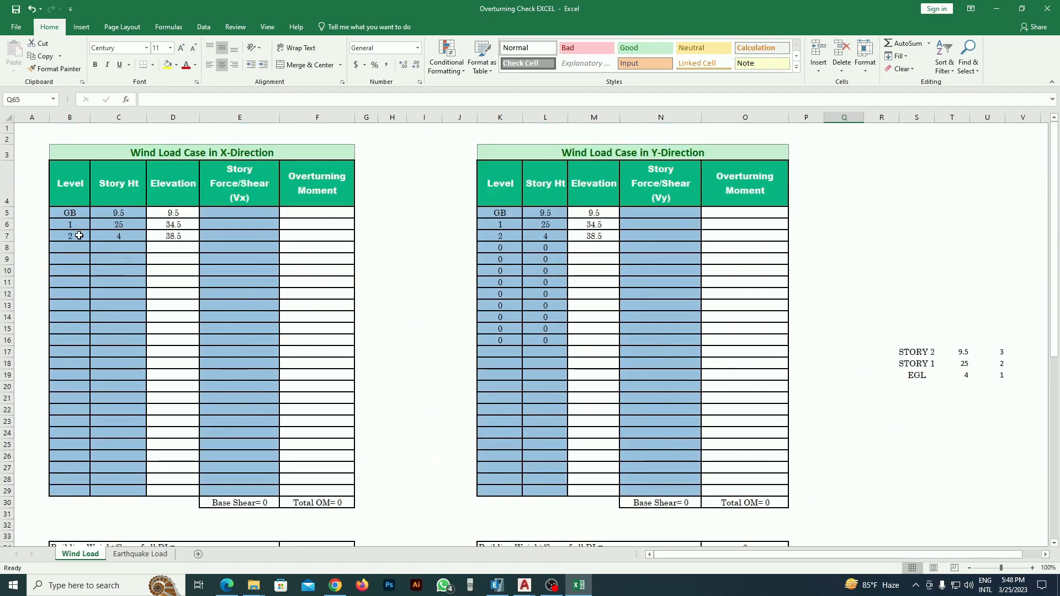
{"action": "scroll", "coordinate": [722, 317], "scroll_direction": "down", "scroll_amount": 9}
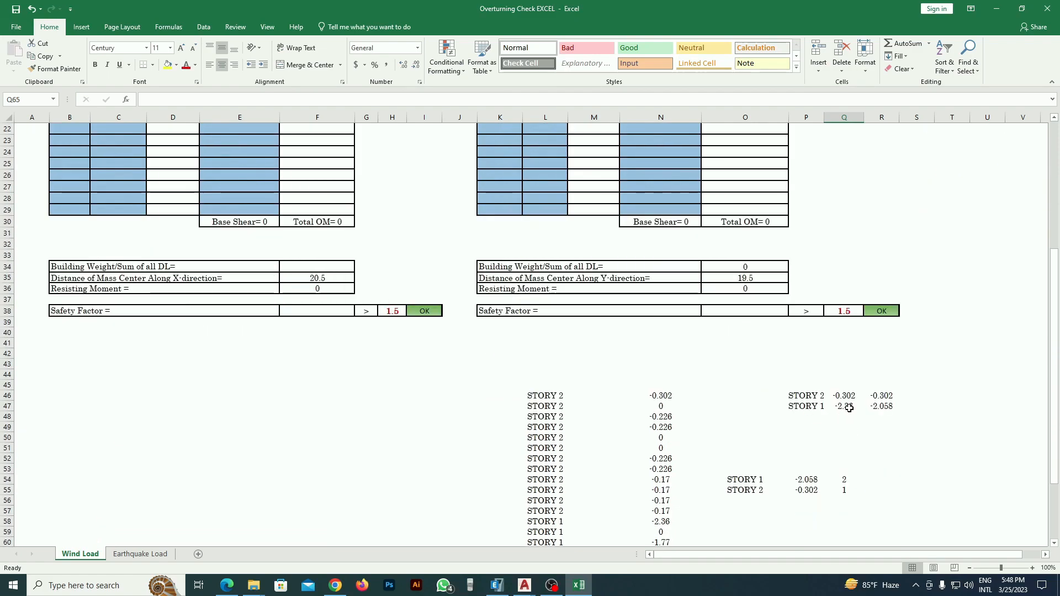
{"action": "left_click_drag", "start_coordinate": [806, 410], "coordinate": [807, 421]}
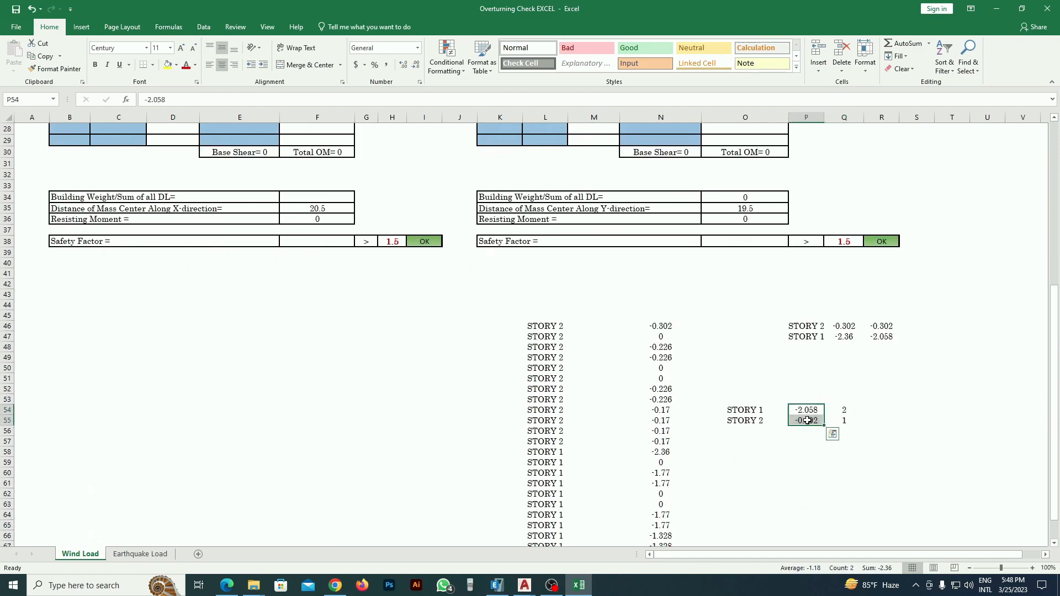
{"action": "key", "text": "ctrl+c"}
{"action": "scroll", "coordinate": [283, 407], "scroll_direction": "up", "scroll_amount": 9}
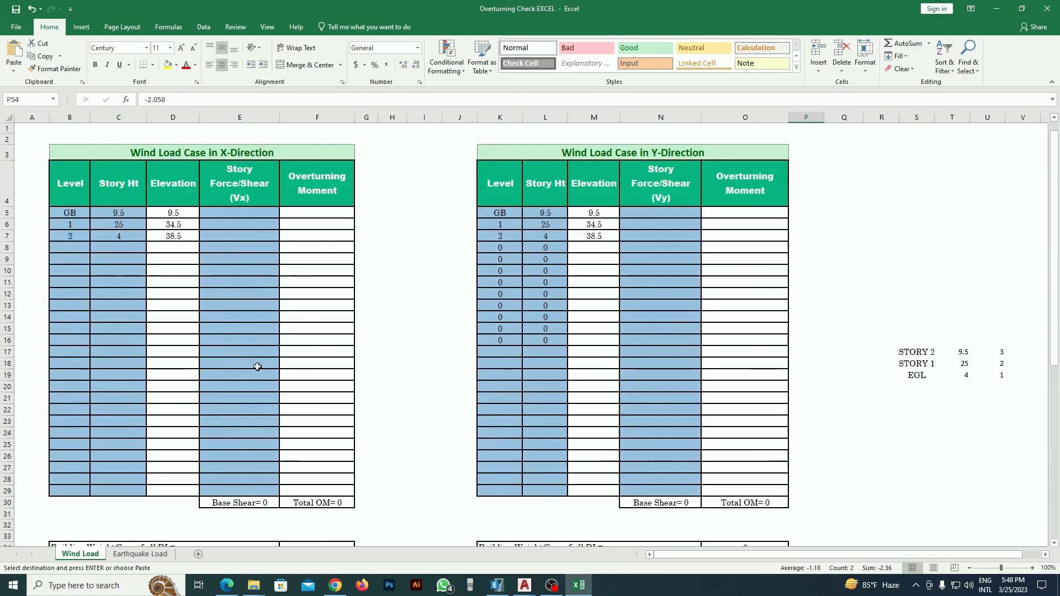
{"action": "right_click", "coordinate": [224, 224]}
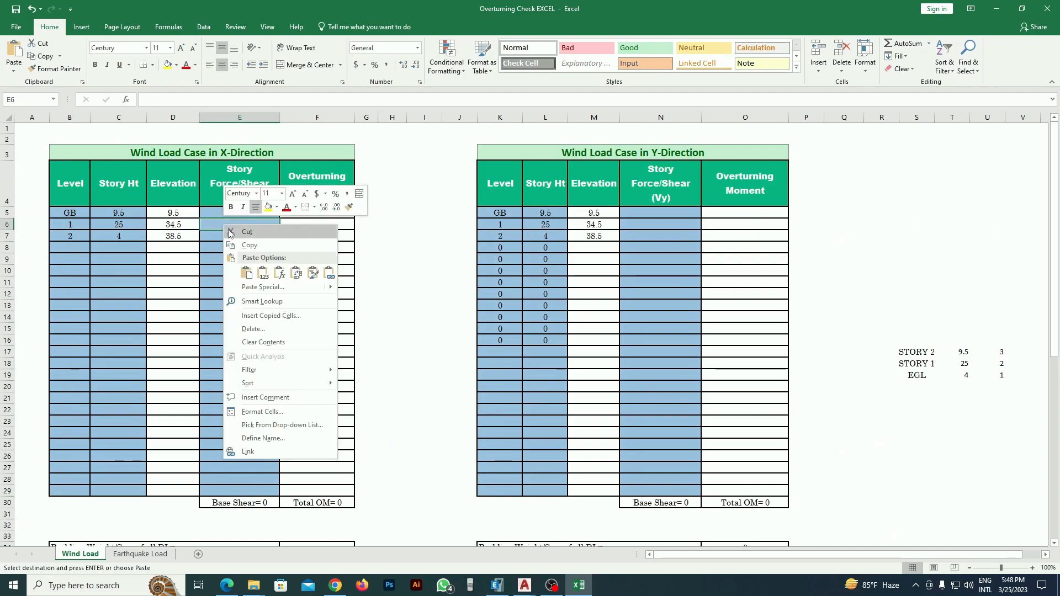
{"action": "left_click", "coordinate": [262, 273]}
{"action": "left_click", "coordinate": [312, 294]}
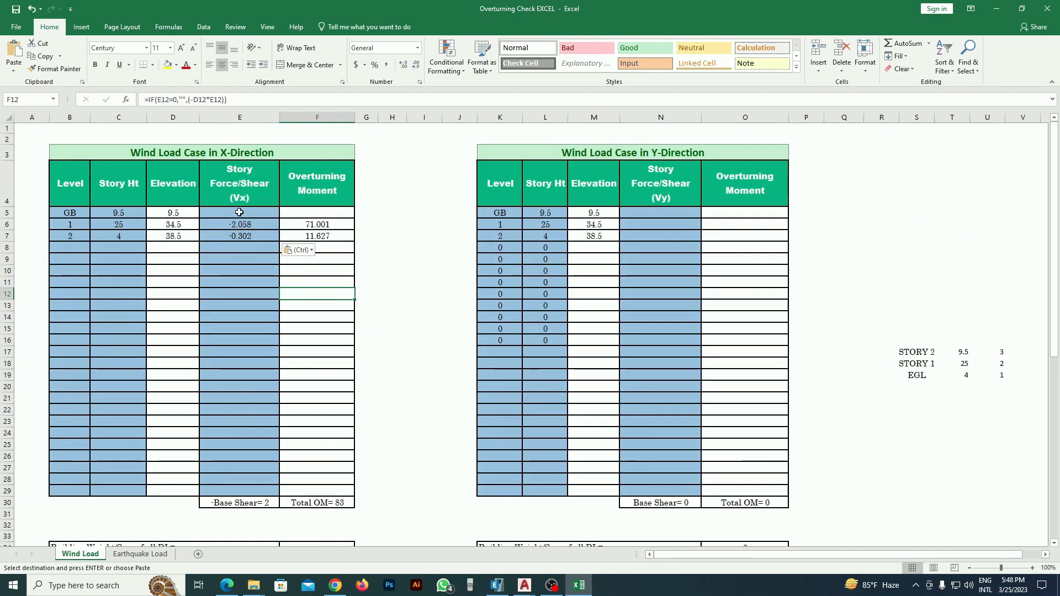
Step: Enter 0 as the GB story force in cell E5 and select the X-direction building weight cell F34
{"action": "left_click", "coordinate": [239, 213]}
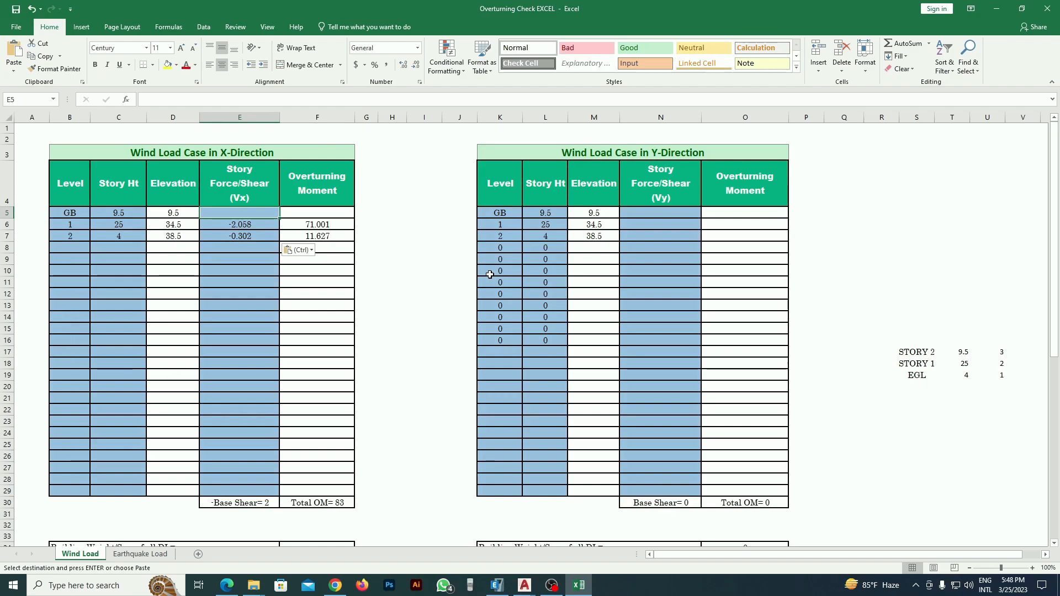
{"action": "type", "text": "0"}
{"action": "left_click", "coordinate": [447, 256]}
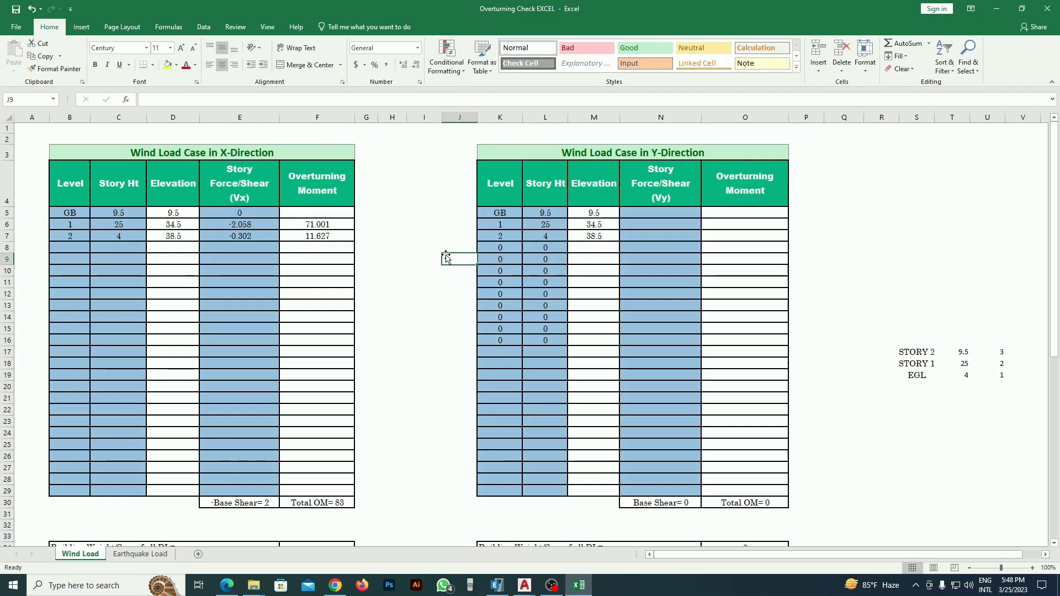
{"action": "scroll", "coordinate": [384, 278], "scroll_direction": "down", "scroll_amount": 1}
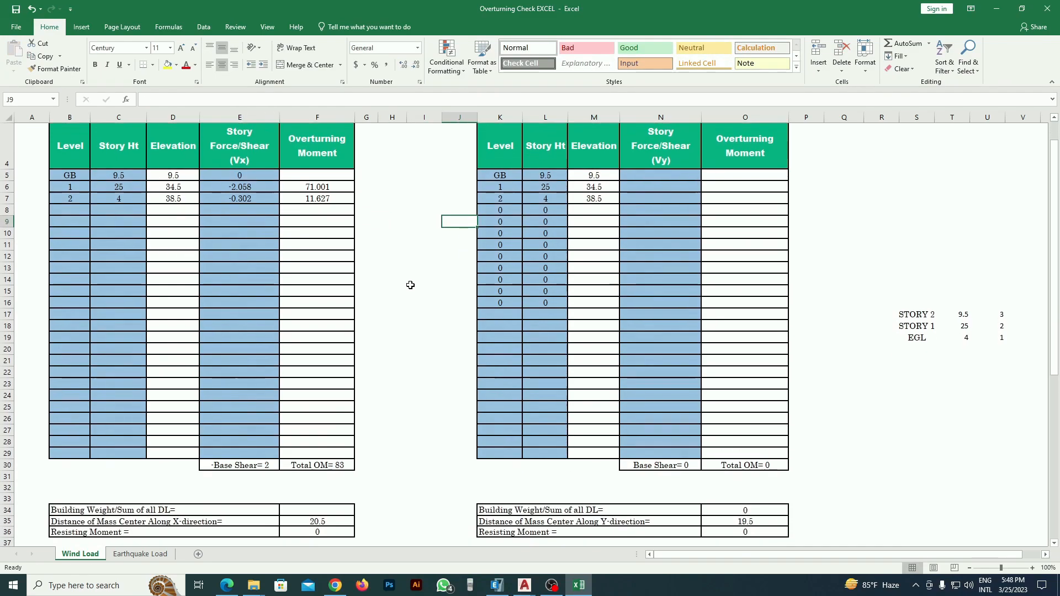
{"action": "scroll", "coordinate": [651, 192], "scroll_direction": "up", "scroll_amount": 1}
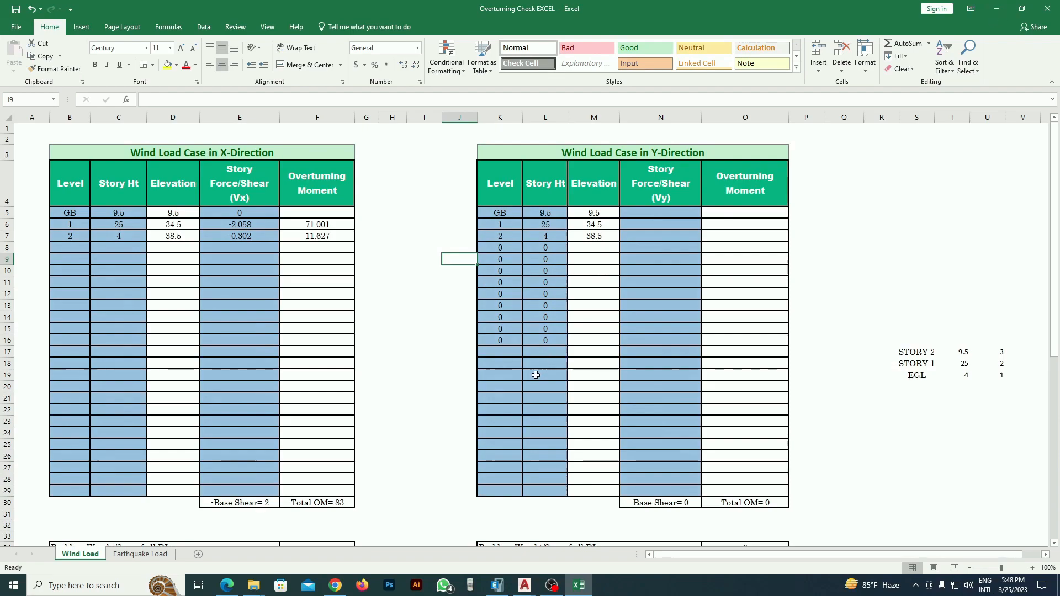
{"action": "scroll", "coordinate": [534, 372], "scroll_direction": "down", "scroll_amount": 3}
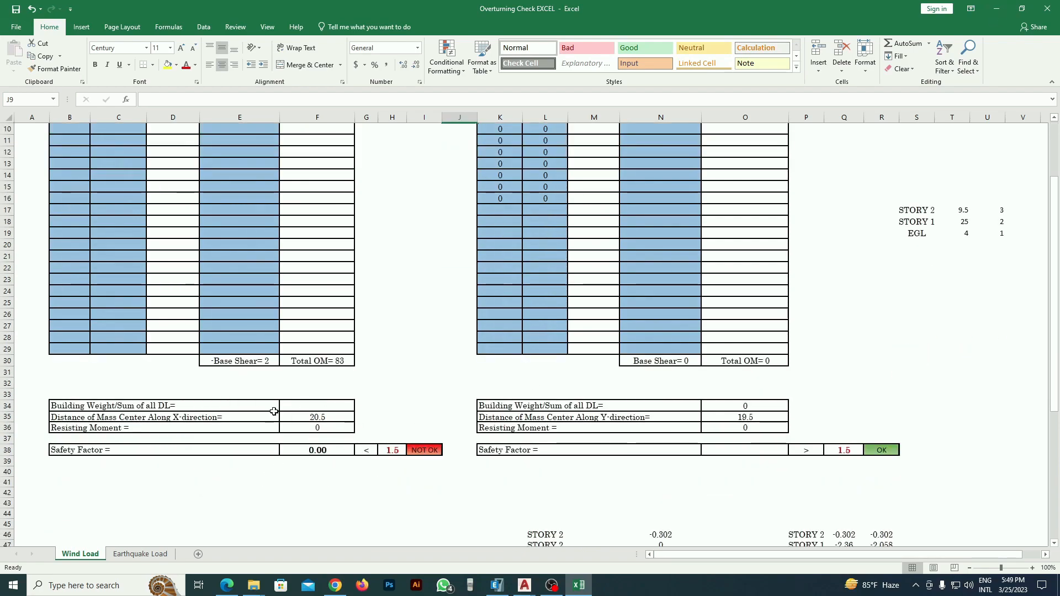
{"action": "left_click", "coordinate": [318, 407]}
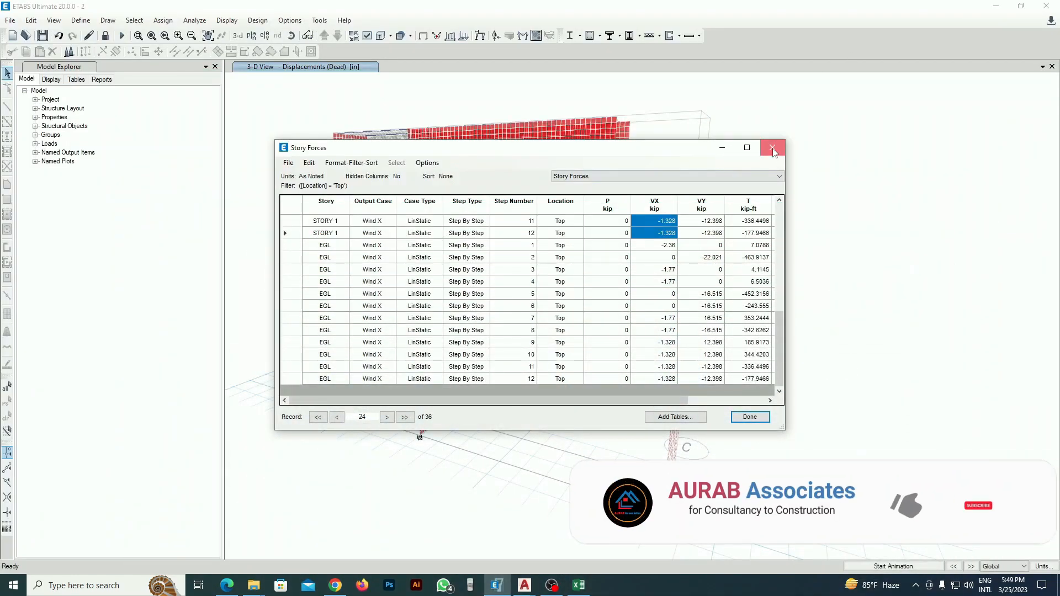
Step: In ETABS, close the current Story Forces table and display it again for the Wind Y load case only
{"action": "left_click", "coordinate": [773, 151]}
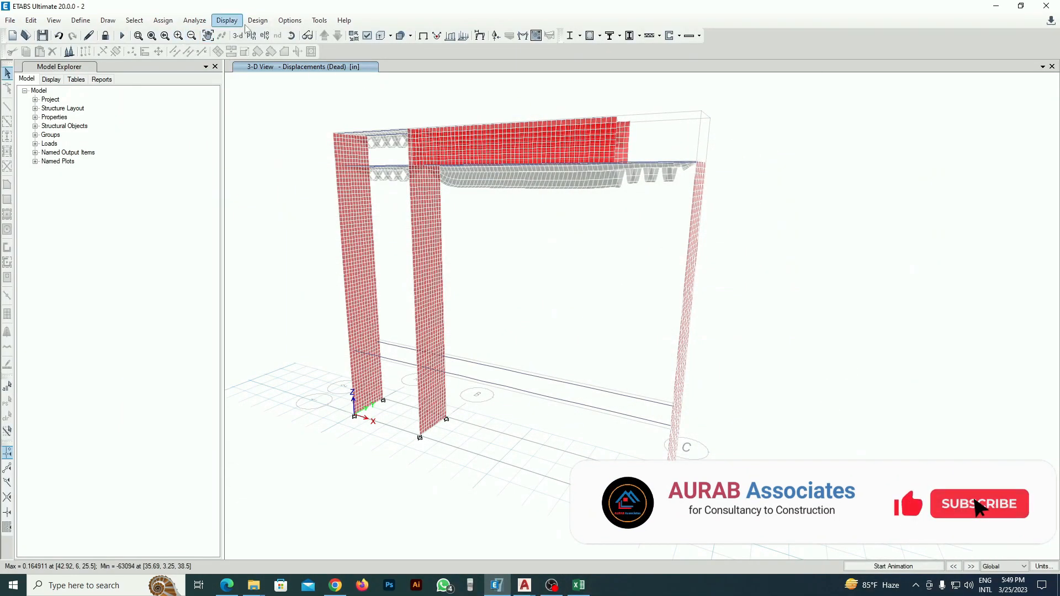
{"action": "left_click", "coordinate": [221, 23]}
{"action": "left_click", "coordinate": [286, 300]}
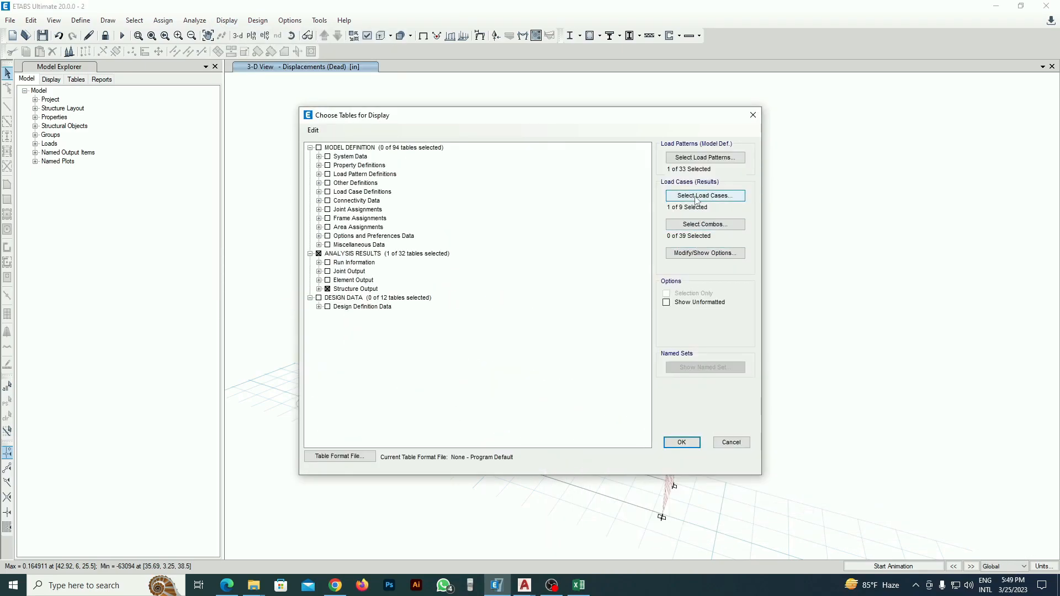
{"action": "left_click", "coordinate": [698, 199]}
{"action": "left_click", "coordinate": [446, 247]}
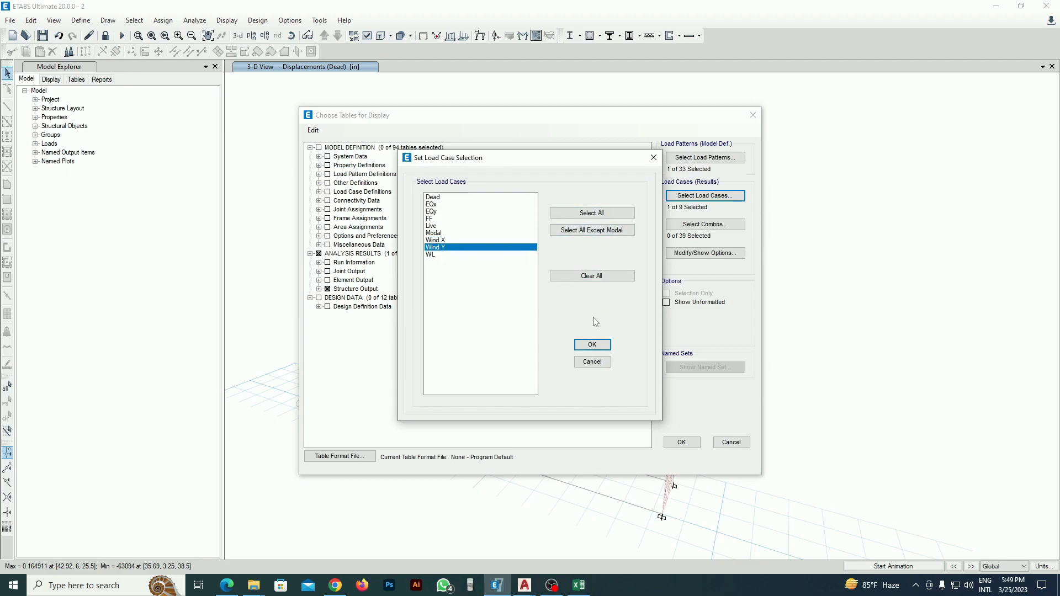
{"action": "left_click", "coordinate": [591, 344]}
{"action": "left_click", "coordinate": [681, 442]}
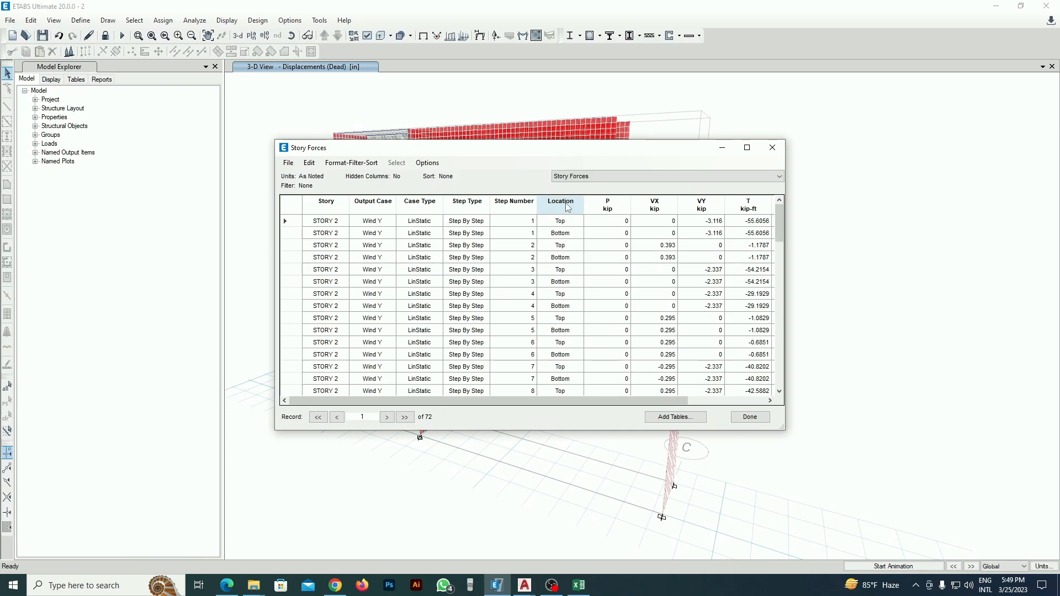
Step: Filter the Story Forces table to the Top location and copy the Story labels of all STORY 2 and STORY 1 rows
{"action": "left_click", "coordinate": [568, 207]}
{"action": "left_click", "coordinate": [615, 219]}
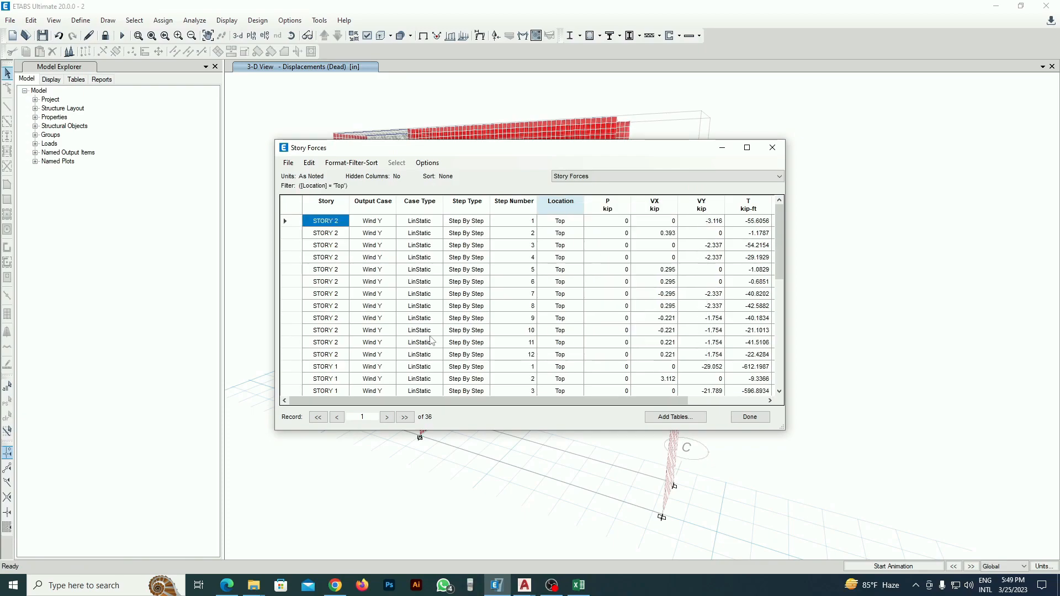
{"action": "mouse_move", "coordinate": [331, 226]}
{"action": "left_mouse_down"}
{"action": "mouse_move", "coordinate": [340, 420]}
{"action": "mouse_move", "coordinate": [331, 235]}
{"action": "left_mouse_up"}
{"action": "key", "text": "ctrl+c"}
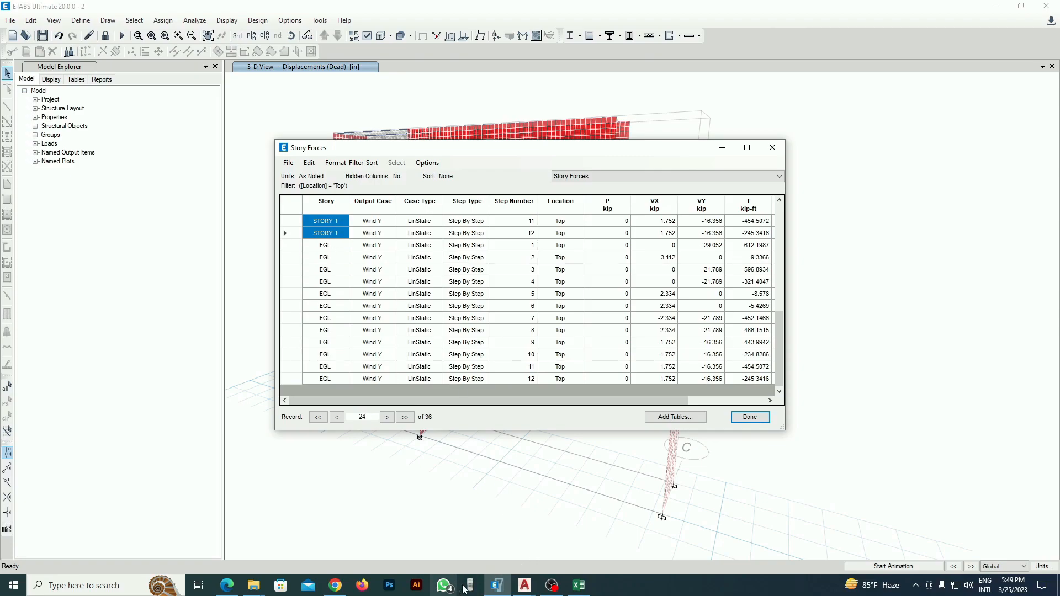
Step: Switch to the Excel overturning sheet and clear the old Wind X working data in K43:T73
{"action": "left_click", "coordinate": [578, 585]}
{"action": "scroll", "coordinate": [445, 425], "scroll_direction": "down", "scroll_amount": 2}
{"action": "left_click_drag", "start_coordinate": [499, 234], "coordinate": [969, 529]}
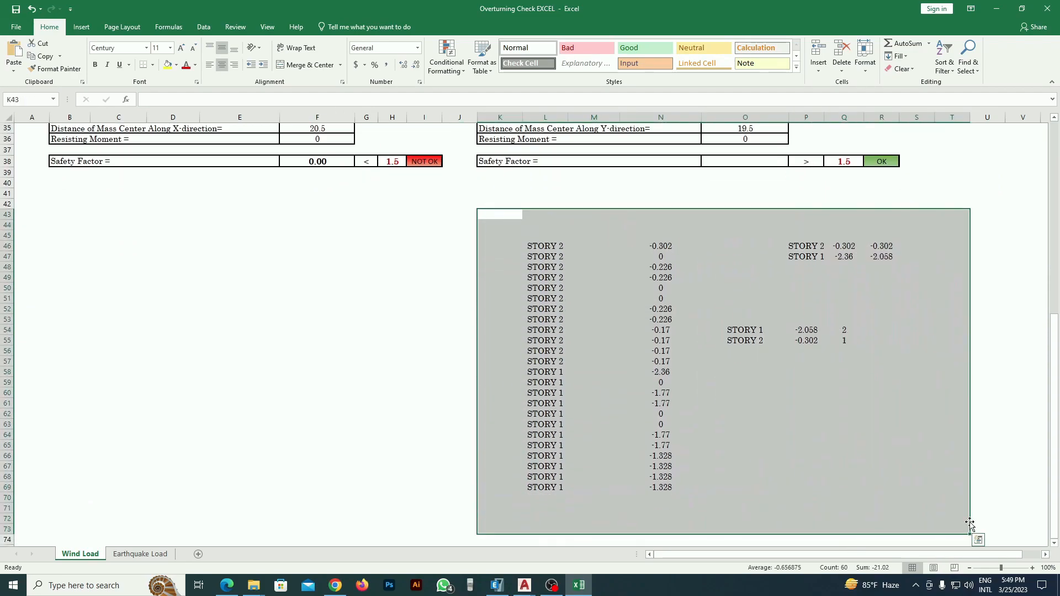
{"action": "key", "text": "Delete"}
Step: Paste the copied story labels from cell E48 downward, matching the destination formatting
{"action": "left_click", "coordinate": [258, 267]}
{"action": "right_click", "coordinate": [258, 267]}
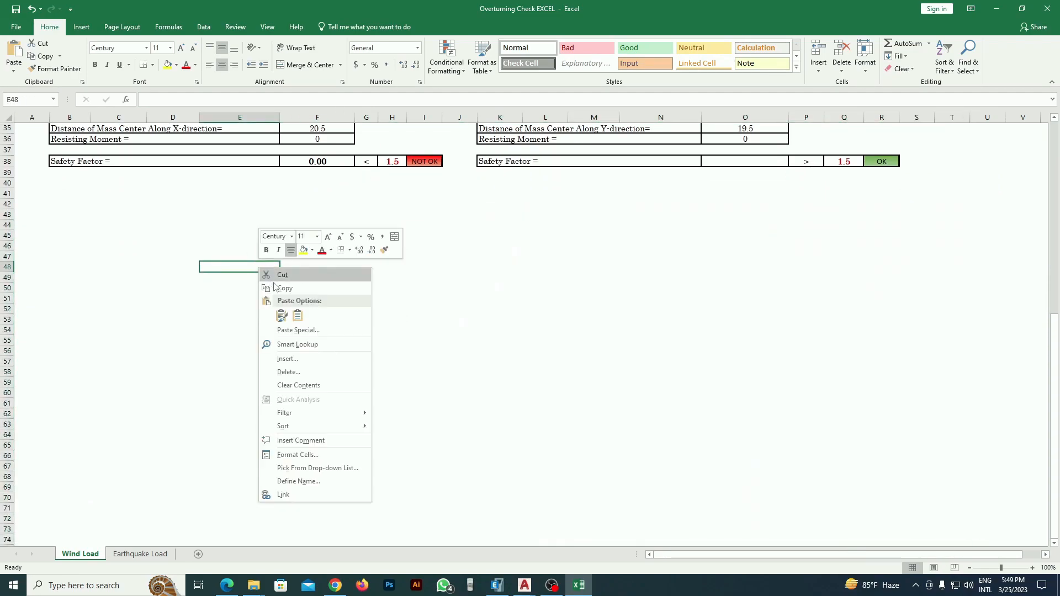
{"action": "left_click", "coordinate": [298, 312]}
{"action": "left_click", "coordinate": [502, 341]}
Step: Switch to ETABS and copy the VY values of all STORY 2 and STORY 1 rows in the Story Forces table
{"action": "left_click", "coordinate": [996, 8]}
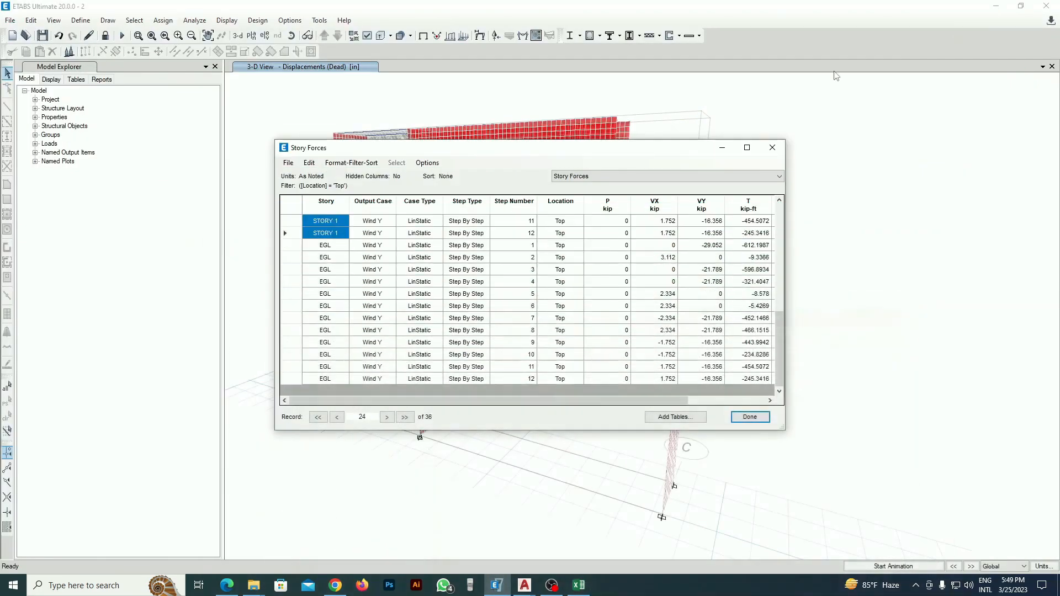
{"action": "scroll", "coordinate": [637, 293], "scroll_direction": "up", "scroll_amount": 6}
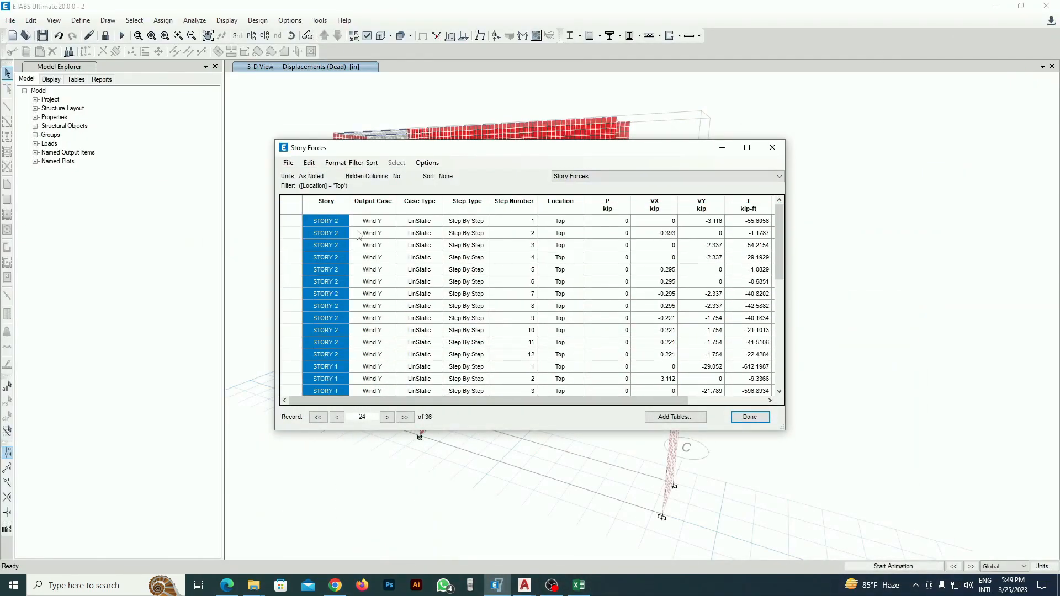
{"action": "left_click_drag", "start_coordinate": [704, 224], "coordinate": [692, 243]}
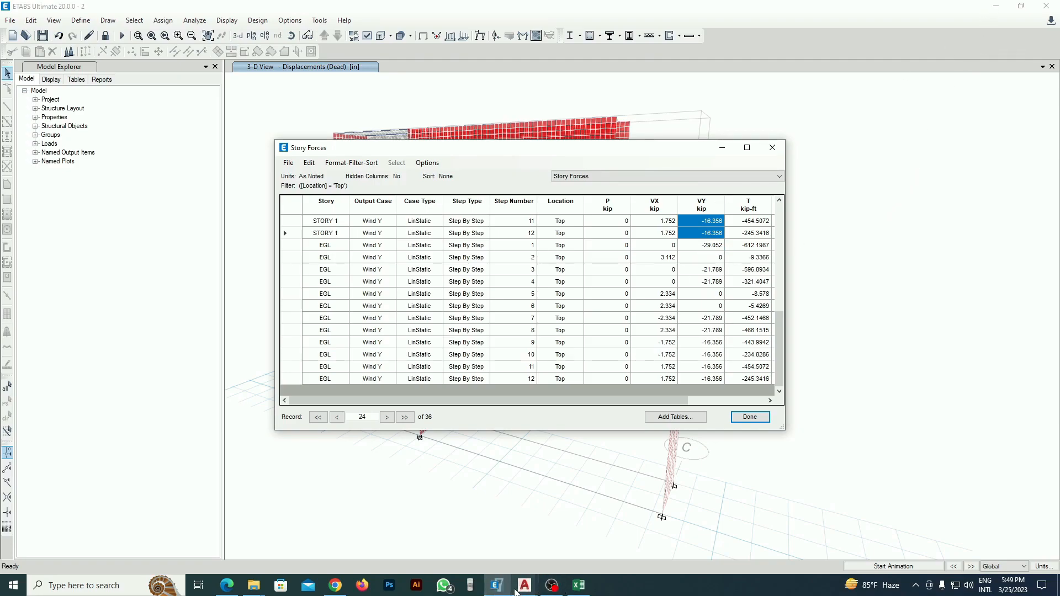
Step: Switch back to the Excel sheet and paste the copied VY values from cell F48 downward, matching the destination formatting
{"action": "left_click", "coordinate": [579, 585]}
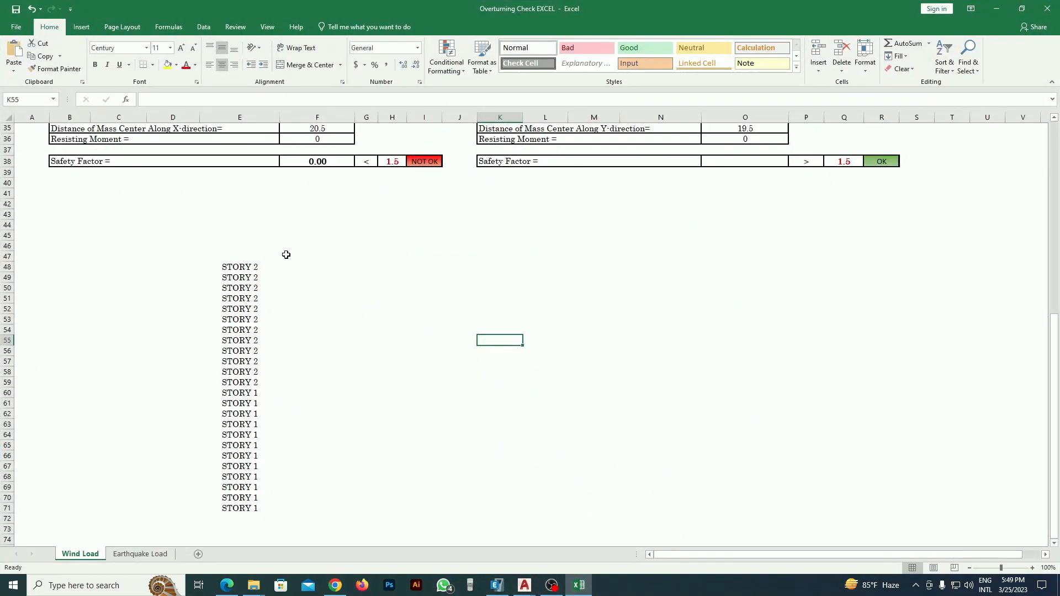
{"action": "left_click", "coordinate": [302, 271]}
{"action": "right_click", "coordinate": [303, 270]}
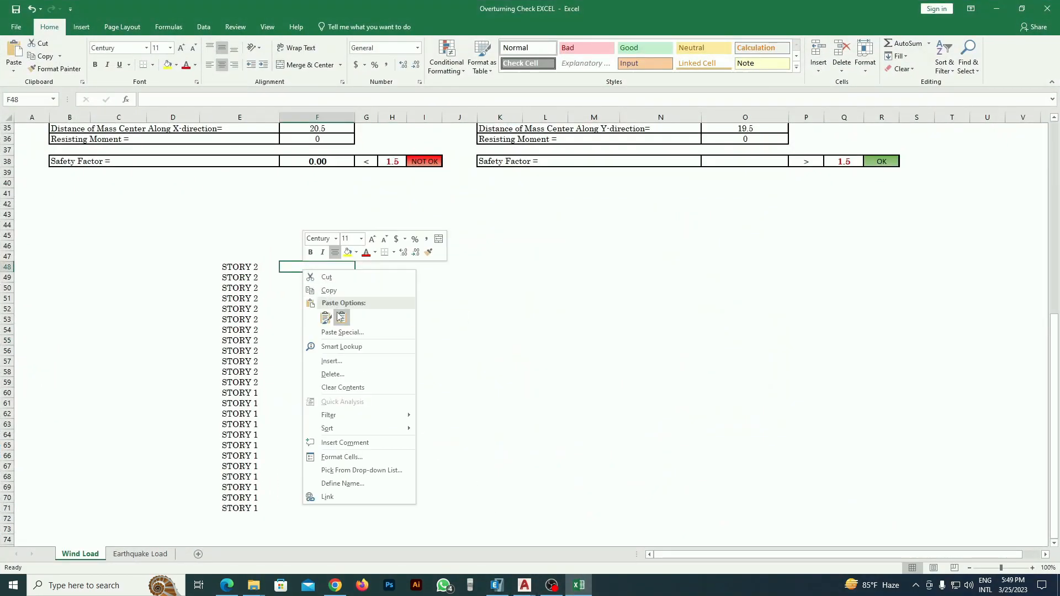
{"action": "left_click", "coordinate": [341, 317]}
{"action": "left_click", "coordinate": [458, 351]}
Step: Copy the first STORY 2 row with its force, E48:F48, into K47:L47
{"action": "left_click_drag", "start_coordinate": [230, 264], "coordinate": [280, 317]}
{"action": "left_click_drag", "start_coordinate": [304, 359], "coordinate": [306, 369]}
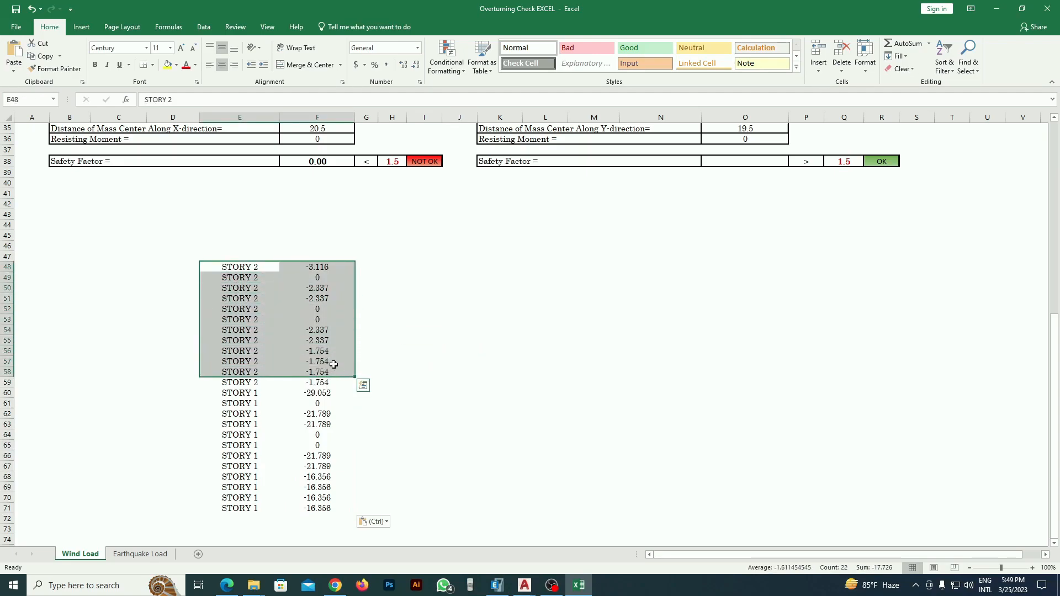
{"action": "left_click", "coordinate": [329, 268]}
{"action": "left_click_drag", "start_coordinate": [234, 264], "coordinate": [312, 267]}
{"action": "key", "text": "ctrl+c"}
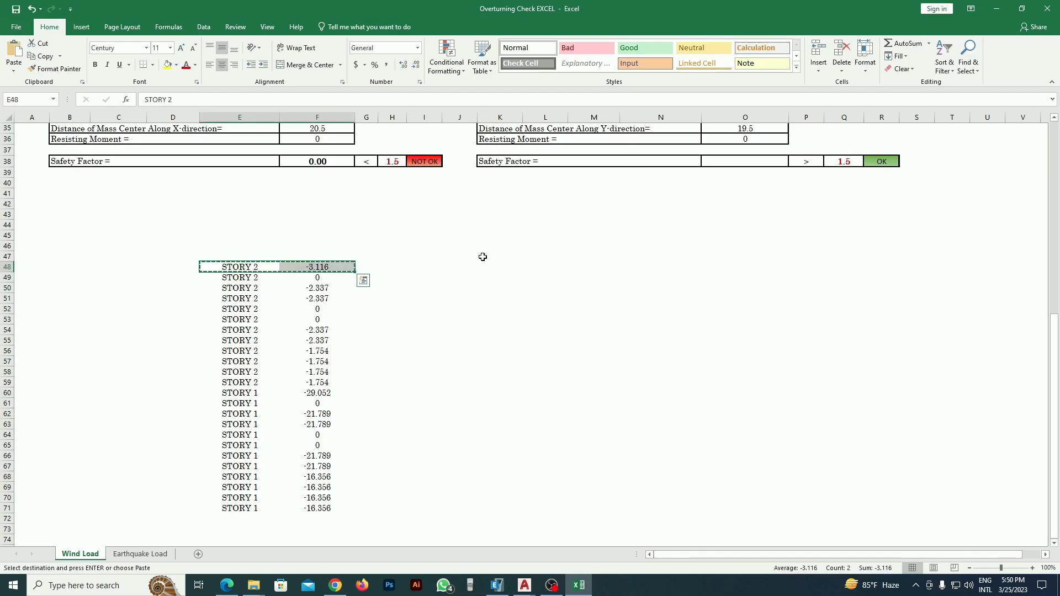
{"action": "left_click", "coordinate": [494, 256]}
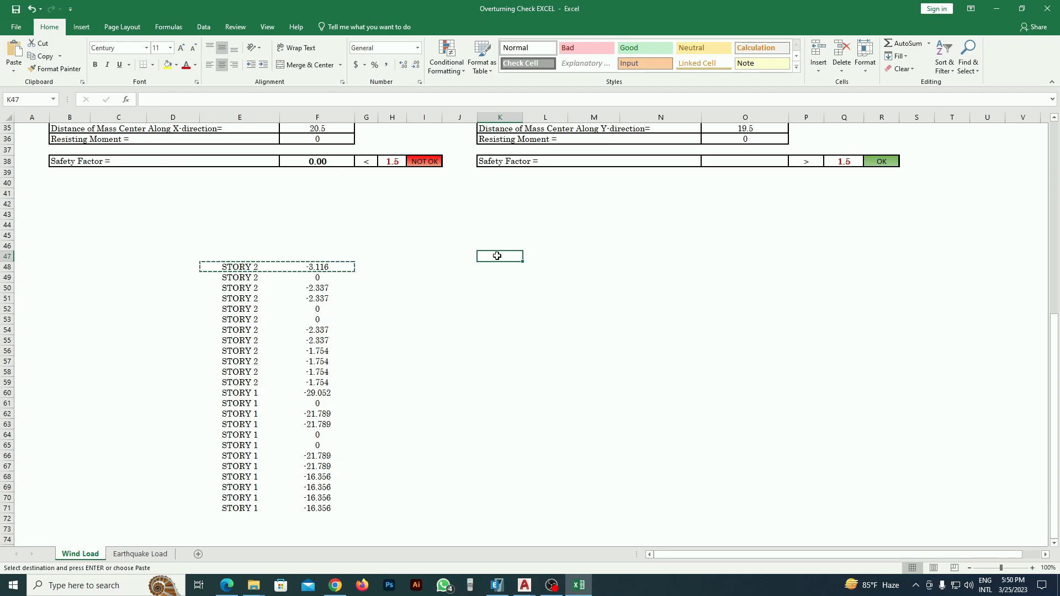
{"action": "key", "text": "ctrl+v"}
{"action": "left_click", "coordinate": [526, 319]}
{"action": "left_click", "coordinate": [424, 424]}
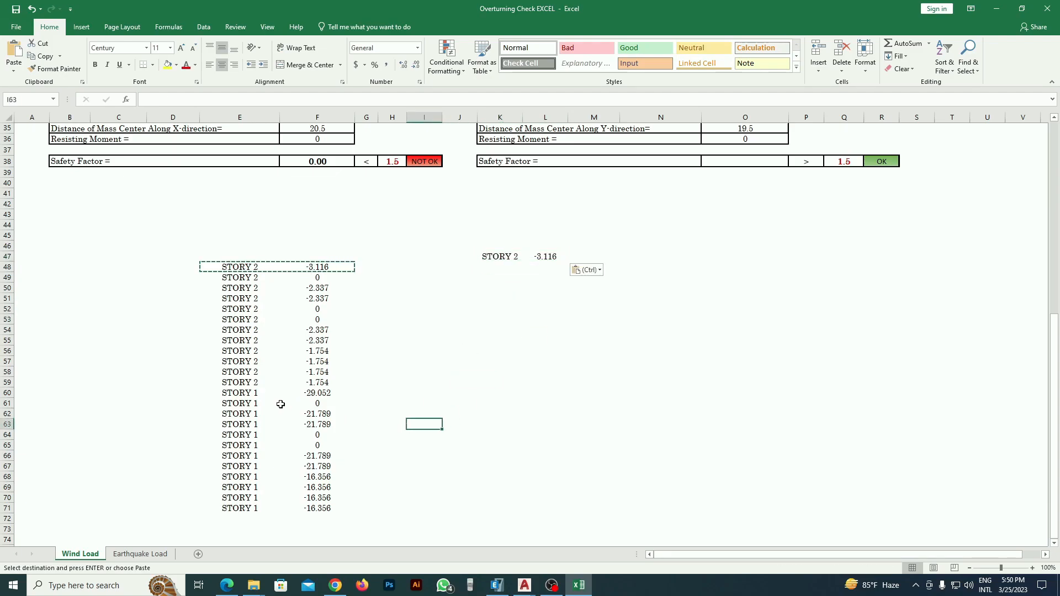
Step: Copy the first STORY 1 row with its force, E60:F60, and paste it as values into K48:L48
{"action": "left_click_drag", "start_coordinate": [228, 394], "coordinate": [322, 508]}
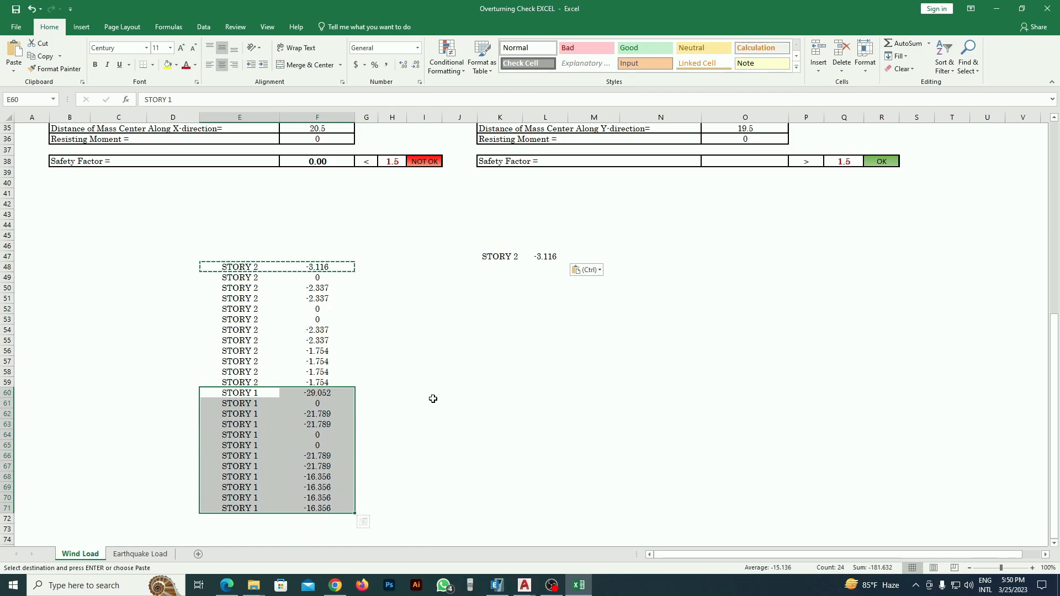
{"action": "left_click", "coordinate": [432, 400]}
{"action": "left_click_drag", "start_coordinate": [230, 393], "coordinate": [299, 394]}
{"action": "key", "text": "ctrl+c"}
{"action": "left_click", "coordinate": [552, 320]}
{"action": "left_click", "coordinate": [501, 267]}
{"action": "right_click", "coordinate": [502, 268]}
{"action": "left_click", "coordinate": [540, 313]}
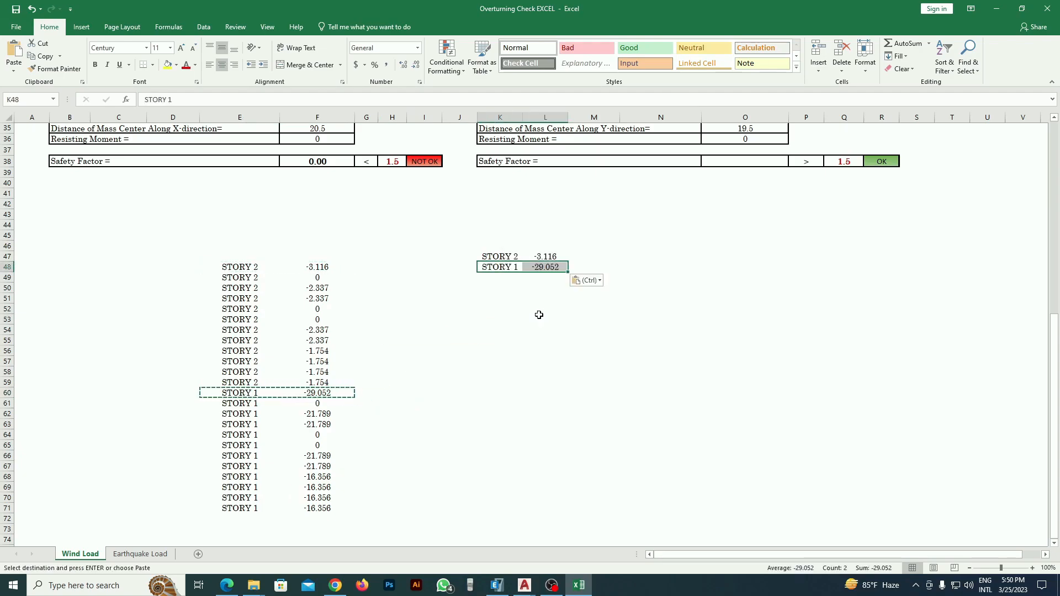
{"action": "left_click", "coordinate": [556, 321]}
Step: Enter the formula =L48-L47 in cell M48 to get the STORY 1 force by subtracting the story above
{"action": "left_click", "coordinate": [583, 266]}
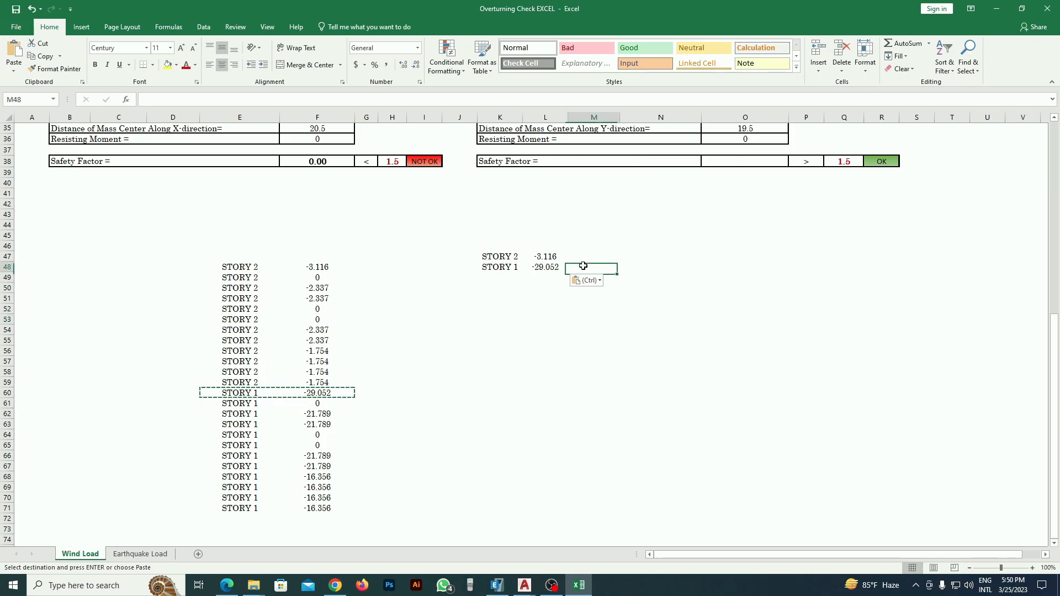
{"action": "double_click", "coordinate": [583, 266]}
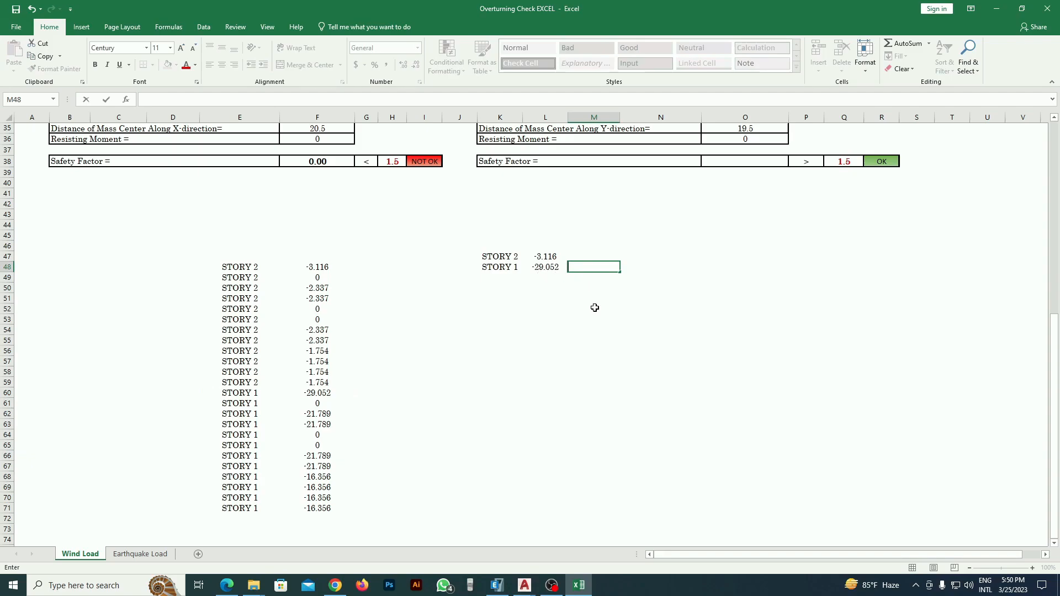
{"action": "key", "text": "Escape"}
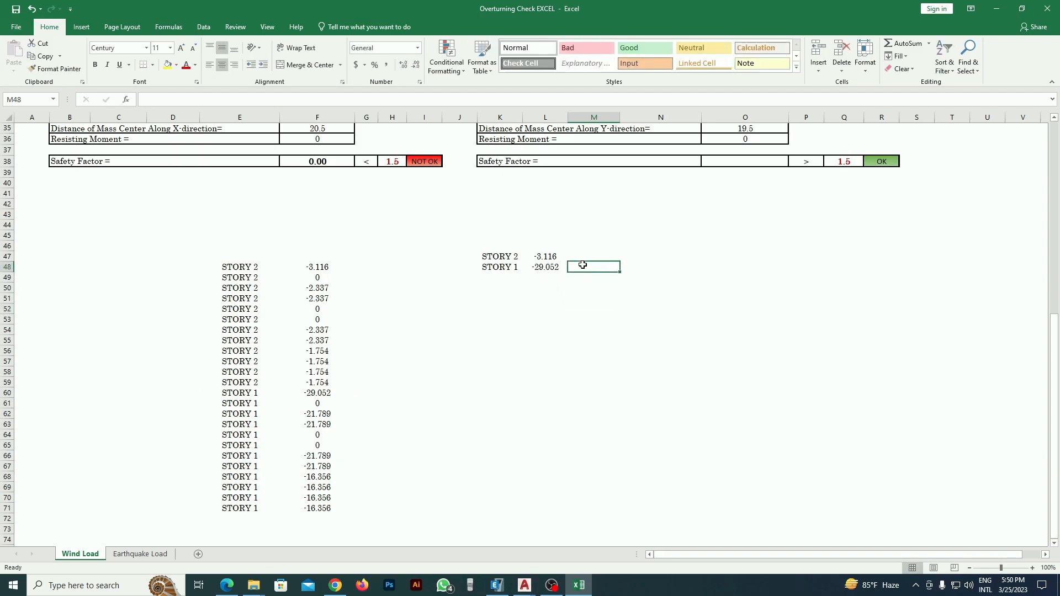
{"action": "type", "text": "="}
{"action": "left_click", "coordinate": [541, 270]}
{"action": "type", "text": "-"}
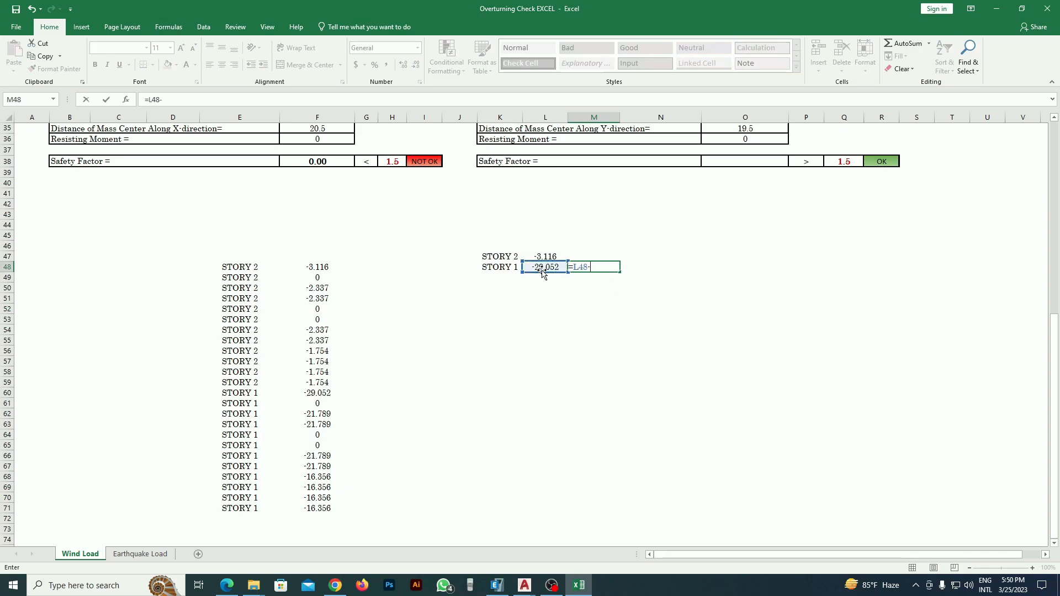
{"action": "left_click", "coordinate": [545, 258]}
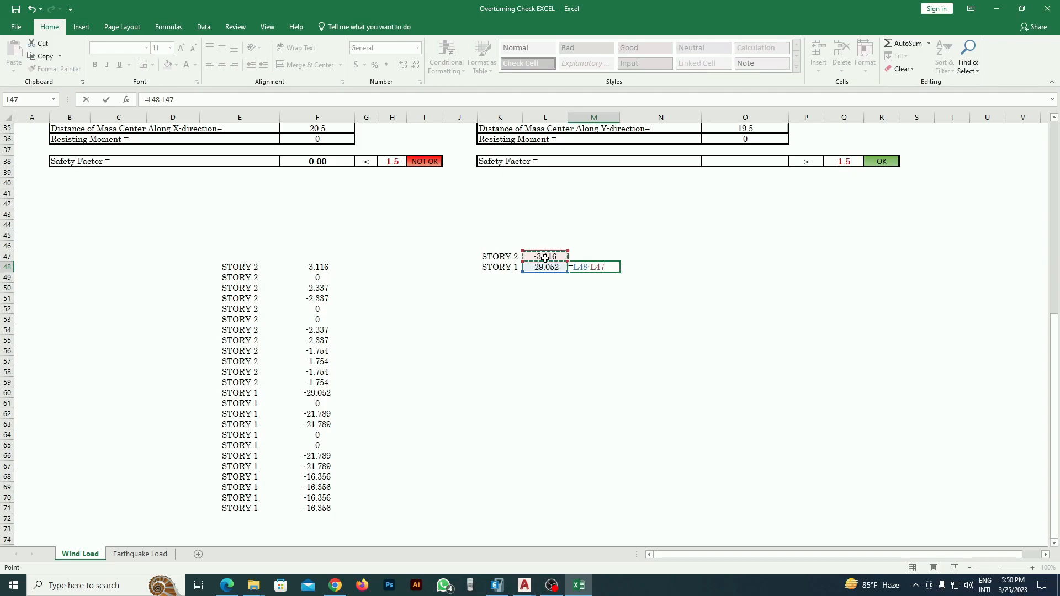
{"action": "key", "text": "Return"}
{"action": "left_click", "coordinate": [599, 269]}
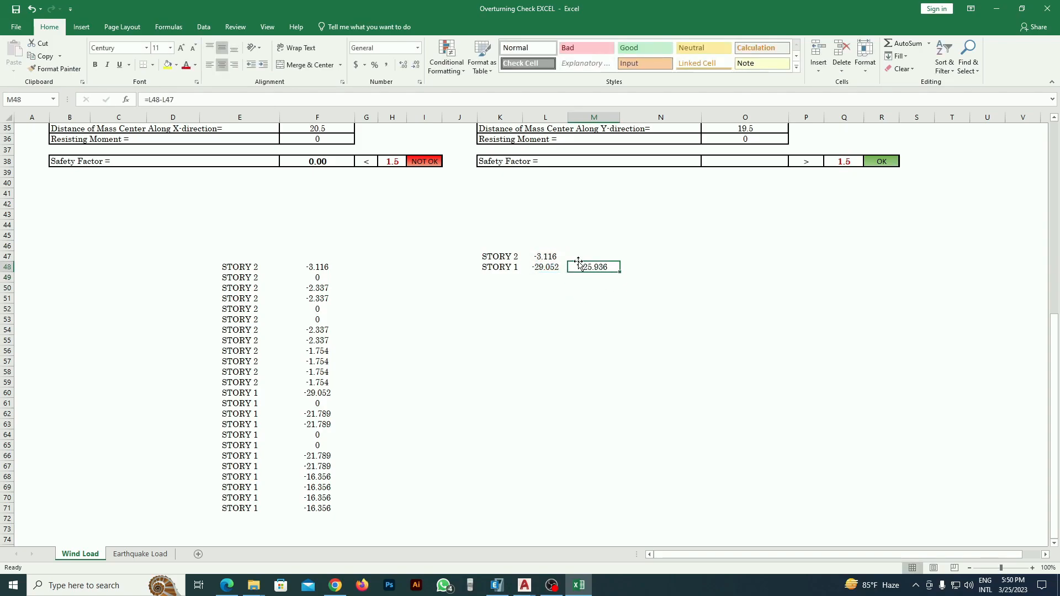
Step: Copy the STORY 2 force from L47 into M47
{"action": "left_click", "coordinate": [558, 255]}
{"action": "key", "text": "ctrl+c"}
{"action": "left_click", "coordinate": [591, 255]}
{"action": "key", "text": "ctrl+v"}
{"action": "left_click", "coordinate": [644, 319]}
{"action": "left_click", "coordinate": [631, 329]}
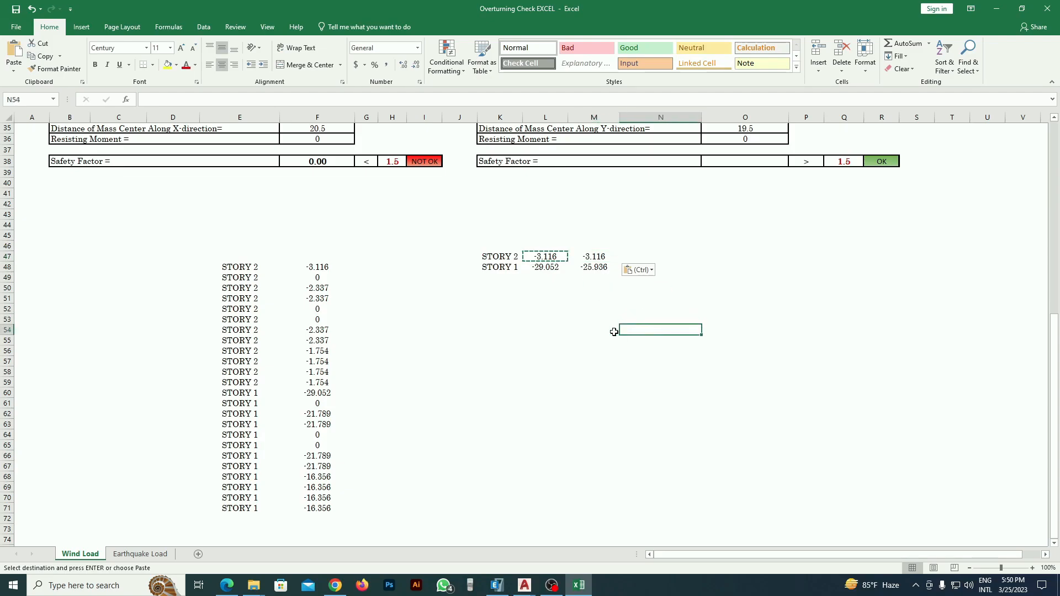
Step: Copy the story forces in M47:M48 and paste them as values into M54:M55
{"action": "left_click", "coordinate": [614, 321]}
{"action": "left_click_drag", "start_coordinate": [602, 257], "coordinate": [596, 267]}
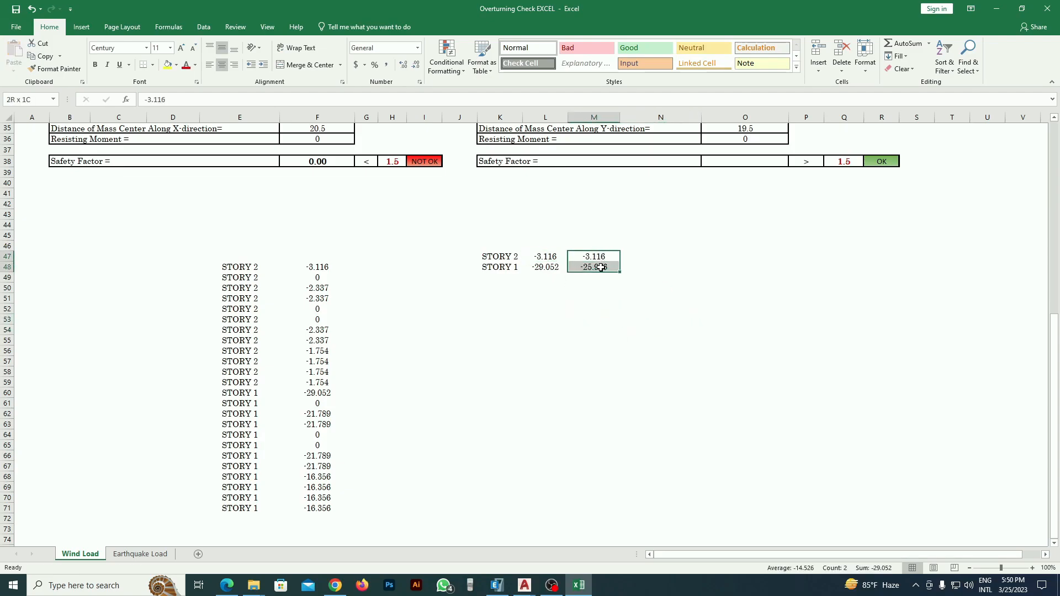
{"action": "key", "text": "ctrl+c"}
{"action": "left_click", "coordinate": [576, 326]}
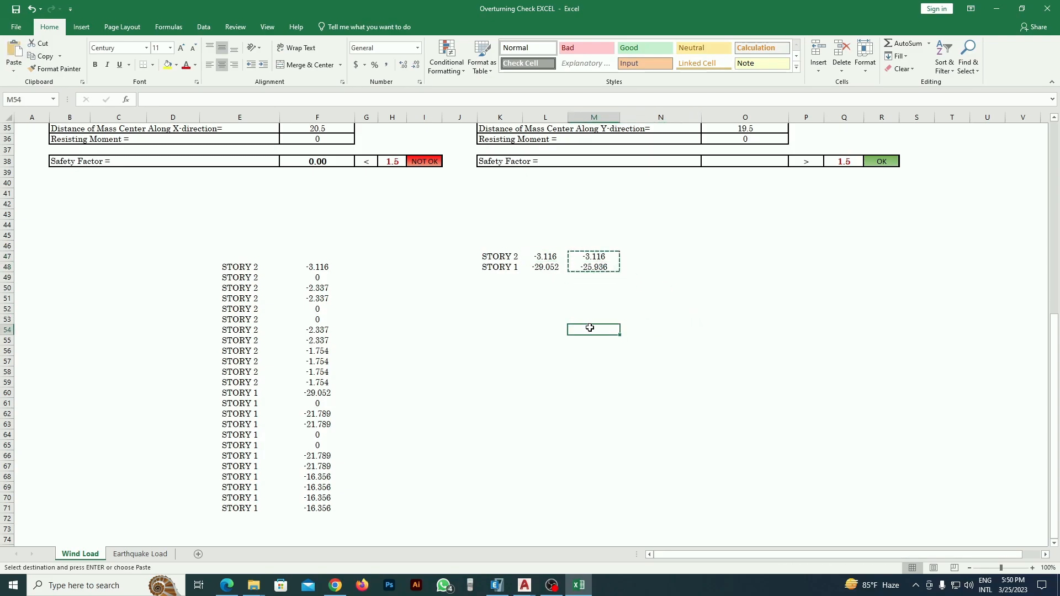
{"action": "right_click", "coordinate": [589, 327]}
{"action": "left_click", "coordinate": [629, 375]}
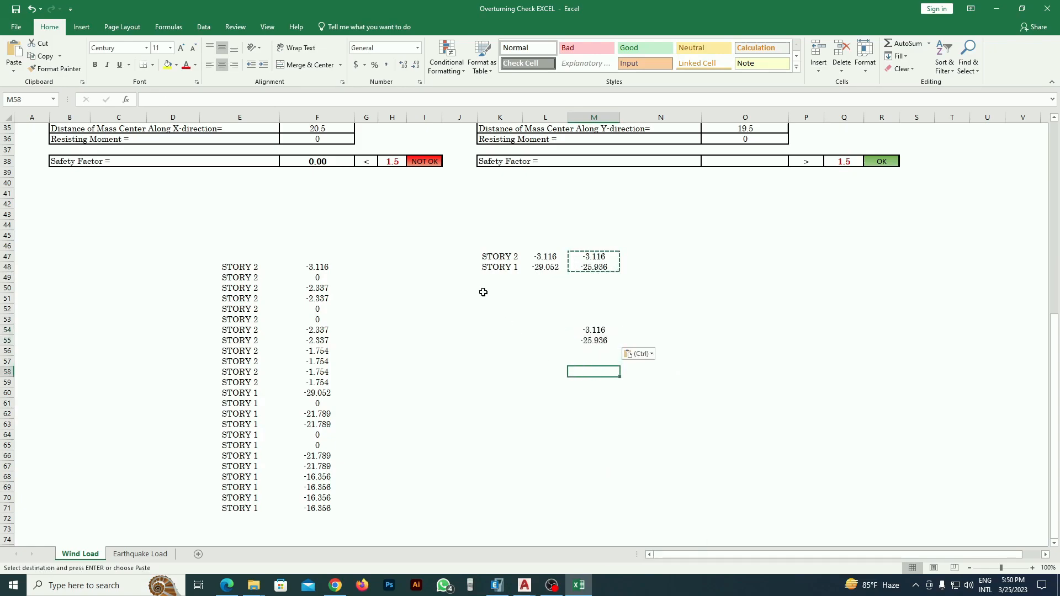
Step: Copy the story labels in K47:K48 and paste them as values beside the forces in L54:L55
{"action": "left_click", "coordinate": [498, 258]}
{"action": "left_click_drag", "start_coordinate": [503, 265], "coordinate": [503, 266]}
{"action": "key", "text": "ctrl+c"}
{"action": "left_click", "coordinate": [543, 330]}
{"action": "right_click", "coordinate": [543, 330]}
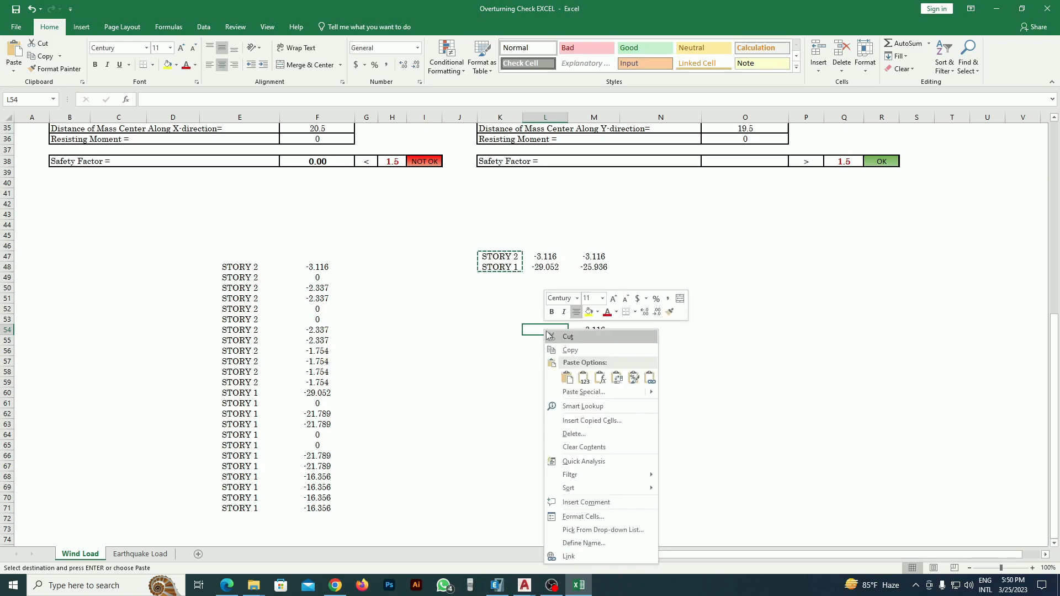
{"action": "left_click", "coordinate": [584, 375]}
{"action": "left_click", "coordinate": [751, 389]}
Step: Number the two story rows 1 and 2 in N54:N55 with a fill series
{"action": "left_click", "coordinate": [633, 329]}
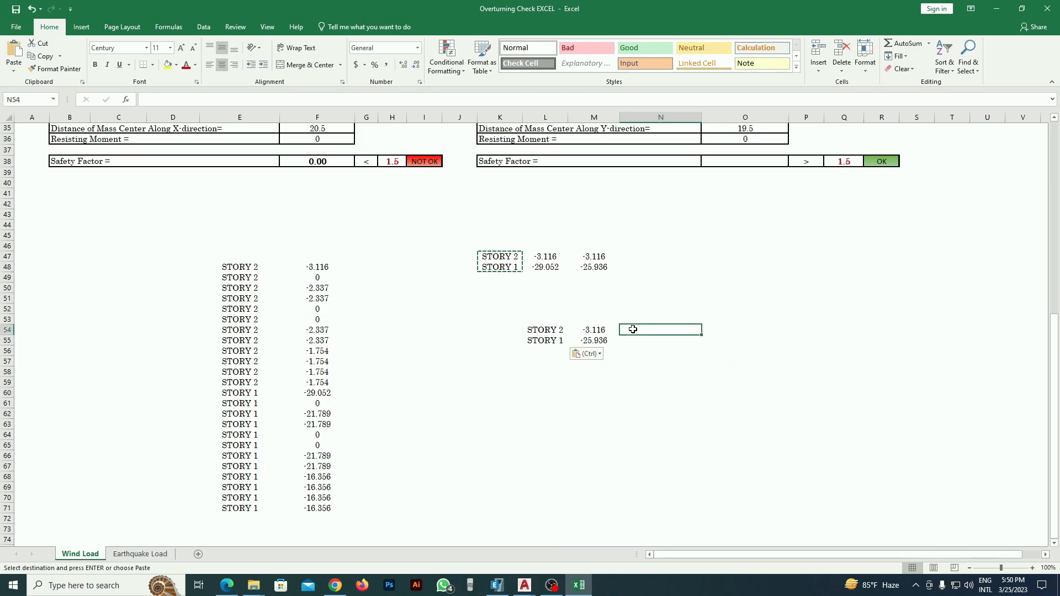
{"action": "key", "text": "Escape"}
{"action": "key", "text": "Down"}
{"action": "key", "text": "Down"}
{"action": "key", "text": "Down"}
{"action": "key", "text": "Down"}
{"action": "key", "text": "Down"}
{"action": "left_click", "coordinate": [662, 330]}
{"action": "type", "text": "1"}
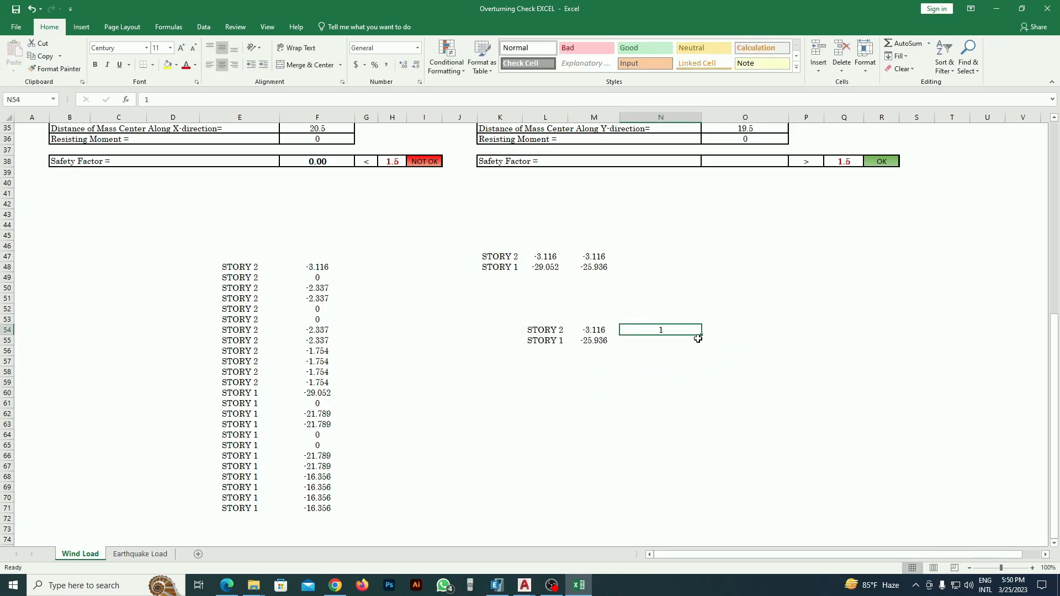
{"action": "left_click_drag", "start_coordinate": [701, 335], "coordinate": [705, 347]}
{"action": "left_click", "coordinate": [711, 352]}
{"action": "left_click", "coordinate": [724, 378]}
{"action": "left_click", "coordinate": [668, 402]}
Step: Sort the range L54:N55 from largest to smallest by the numbers in column N
{"action": "left_click_drag", "start_coordinate": [689, 331], "coordinate": [598, 339]}
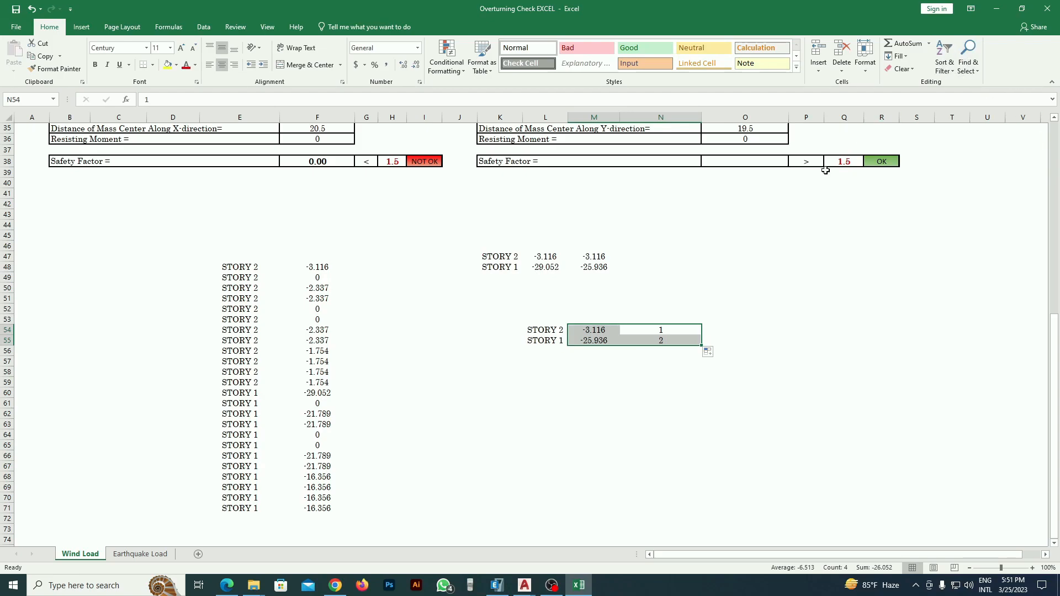
{"action": "left_click", "coordinate": [696, 352]}
{"action": "left_click_drag", "start_coordinate": [690, 330], "coordinate": [552, 339]}
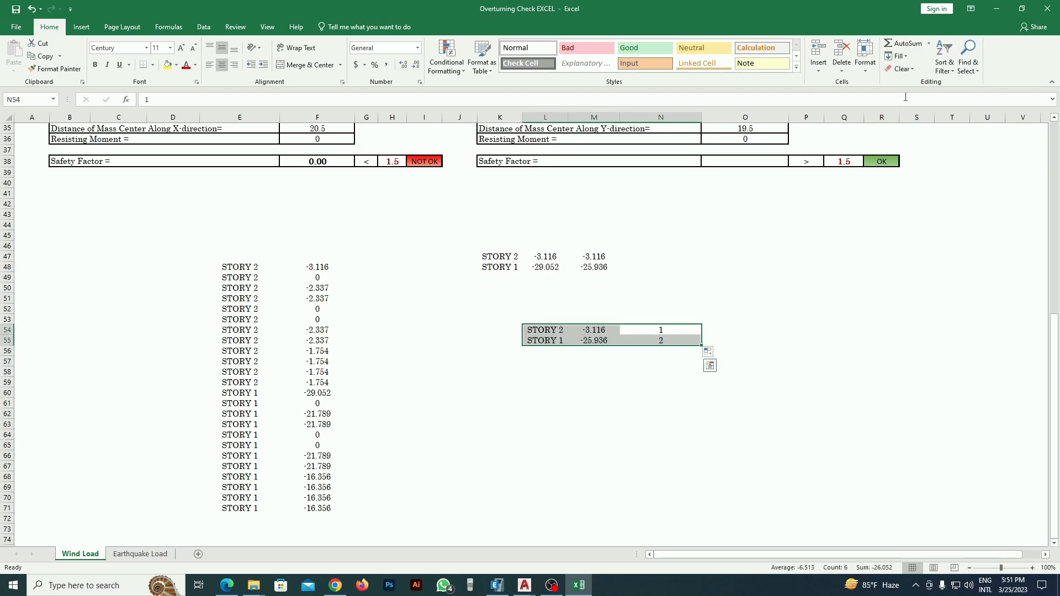
{"action": "left_click", "coordinate": [944, 63]}
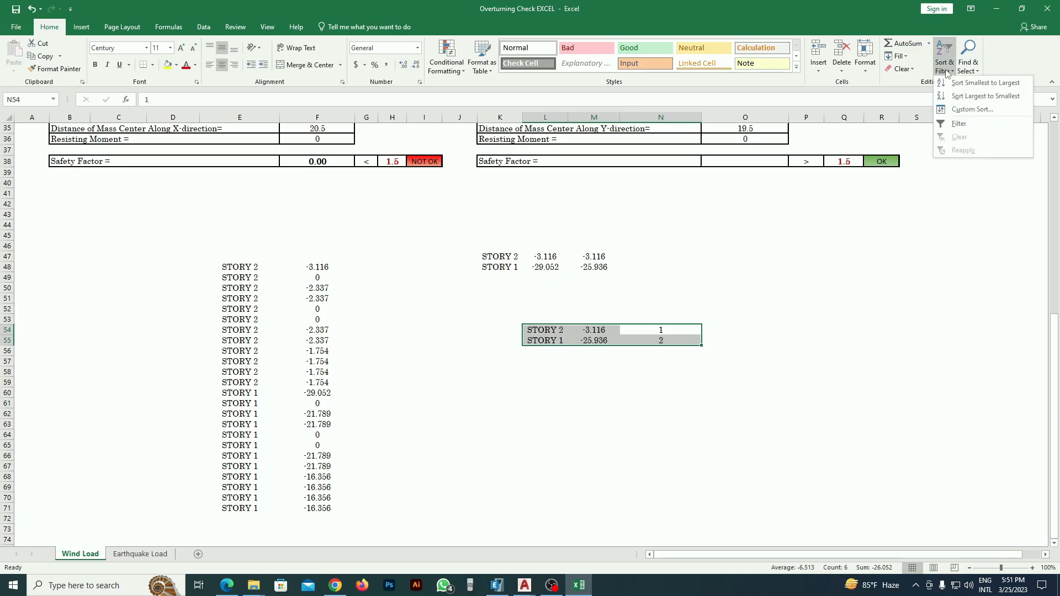
{"action": "left_click", "coordinate": [963, 96]}
{"action": "left_click", "coordinate": [882, 276]}
{"action": "left_click", "coordinate": [731, 389]}
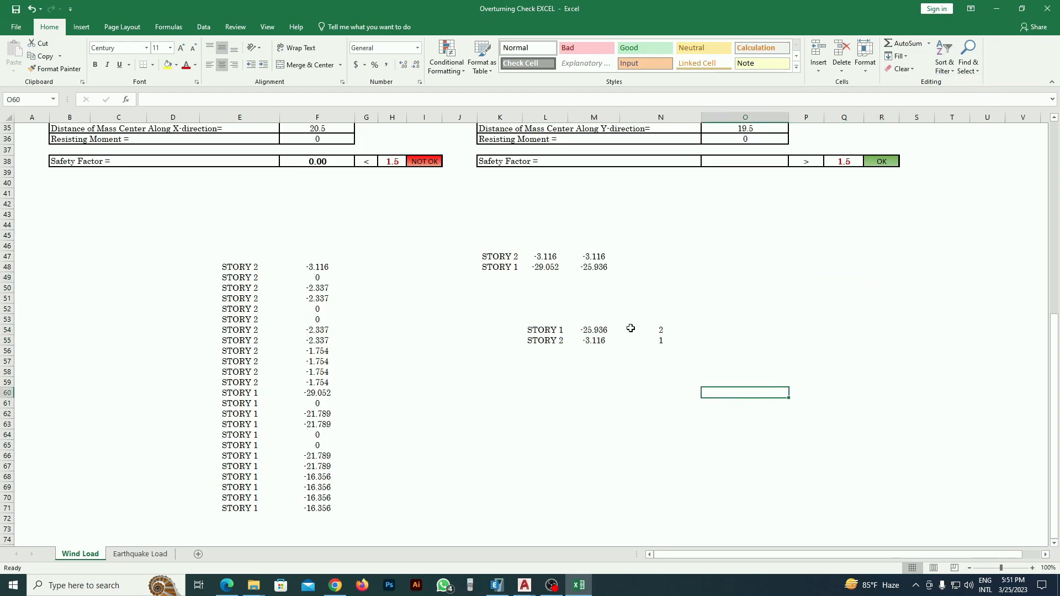
Step: Copy the sorted forces in M54:M55 and paste them as values into the Y-direction Story Force/Shear (Vy) cells N6:N7
{"action": "left_click_drag", "start_coordinate": [613, 329], "coordinate": [608, 339]}
{"action": "key", "text": "ctrl+c"}
{"action": "scroll", "coordinate": [633, 393], "scroll_direction": "up", "scroll_amount": 11}
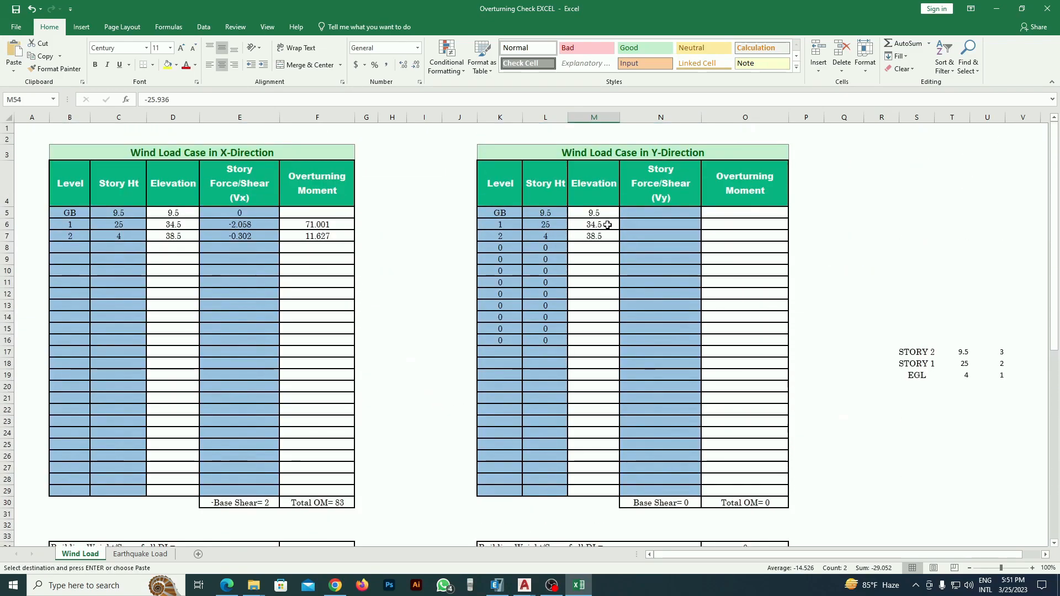
{"action": "right_click", "coordinate": [648, 226]}
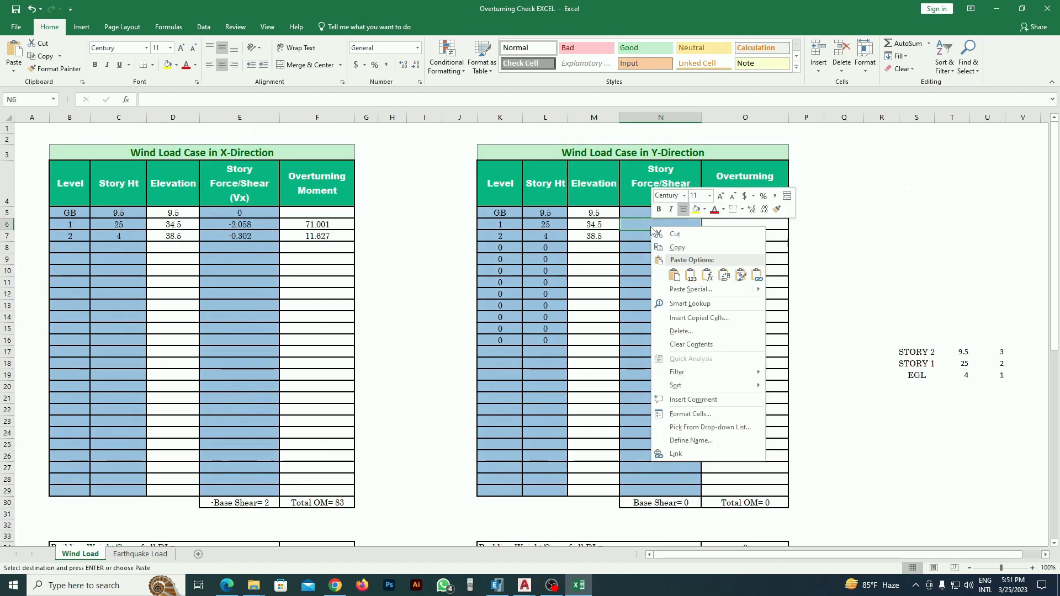
{"action": "left_click", "coordinate": [691, 274]}
{"action": "left_click", "coordinate": [869, 260]}
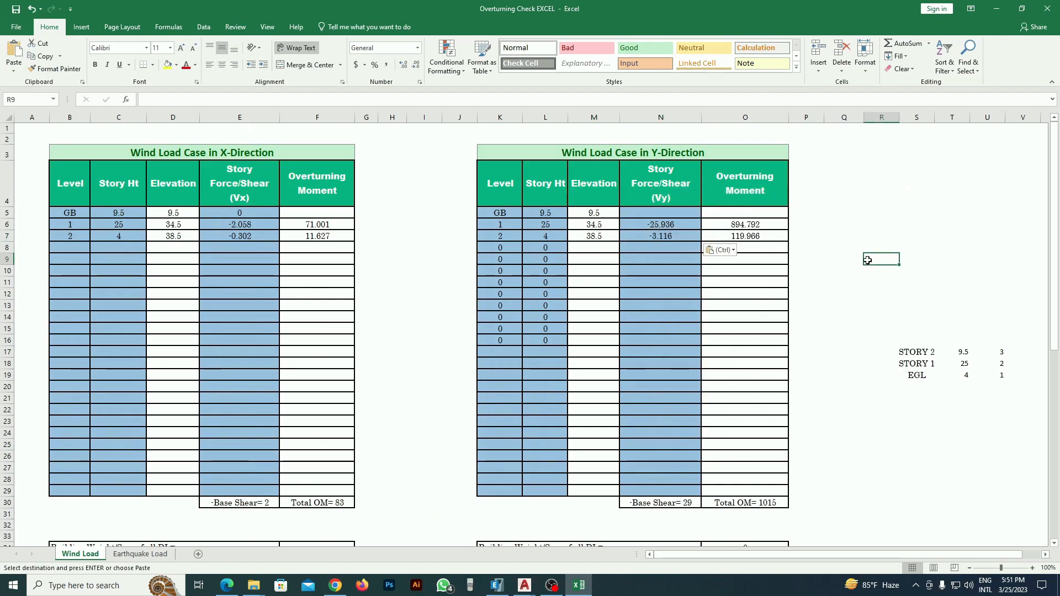
Step: Enter 0 as the Y-direction story force for the GB level in cell N5
{"action": "left_click", "coordinate": [666, 214]}
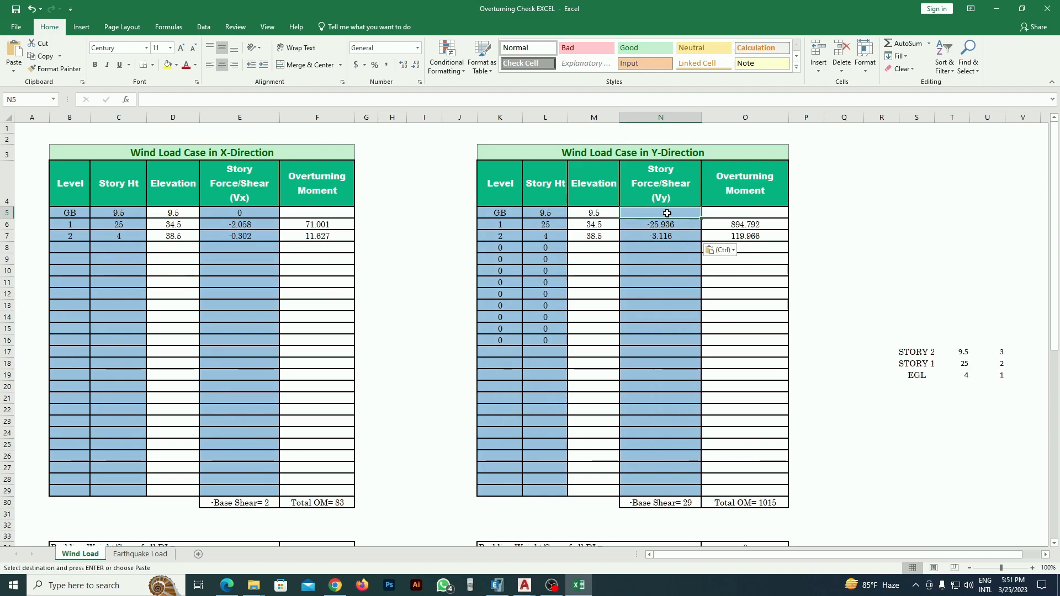
{"action": "type", "text": "0"}
{"action": "left_click", "coordinate": [902, 209]}
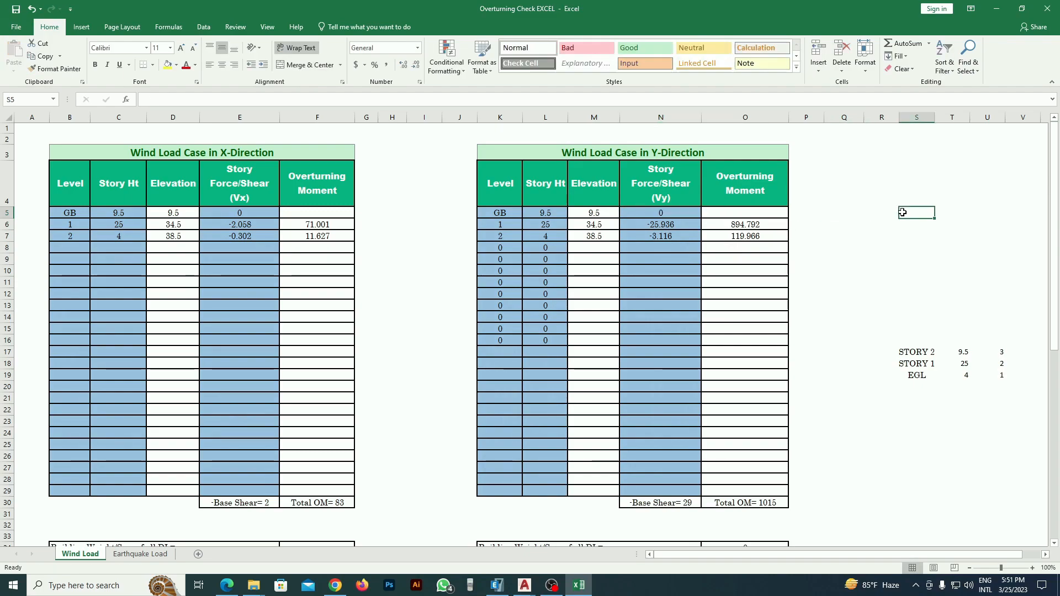
Step: Select the X-direction Building Weight cell F34, switch to ETABS and close the Story Forces table
{"action": "scroll", "coordinate": [516, 359], "scroll_direction": "down", "scroll_amount": 3}
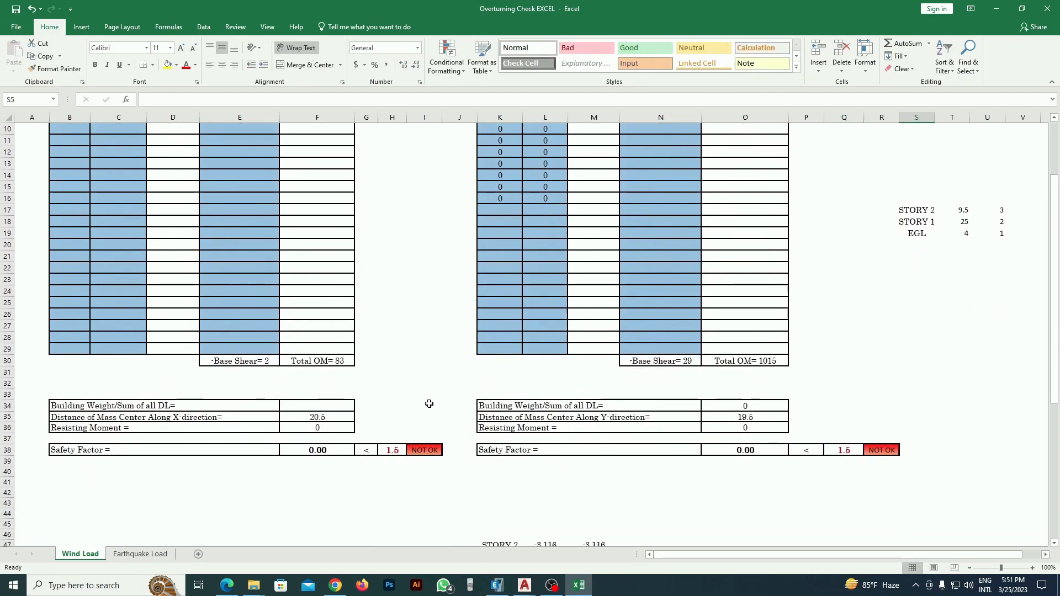
{"action": "left_click", "coordinate": [331, 406]}
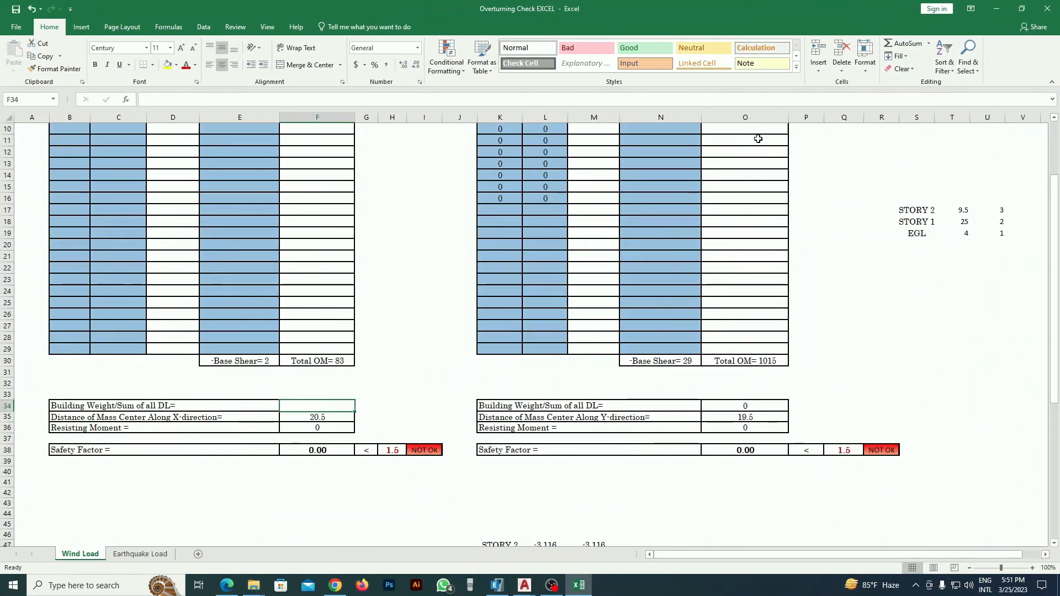
{"action": "left_click", "coordinate": [997, 8]}
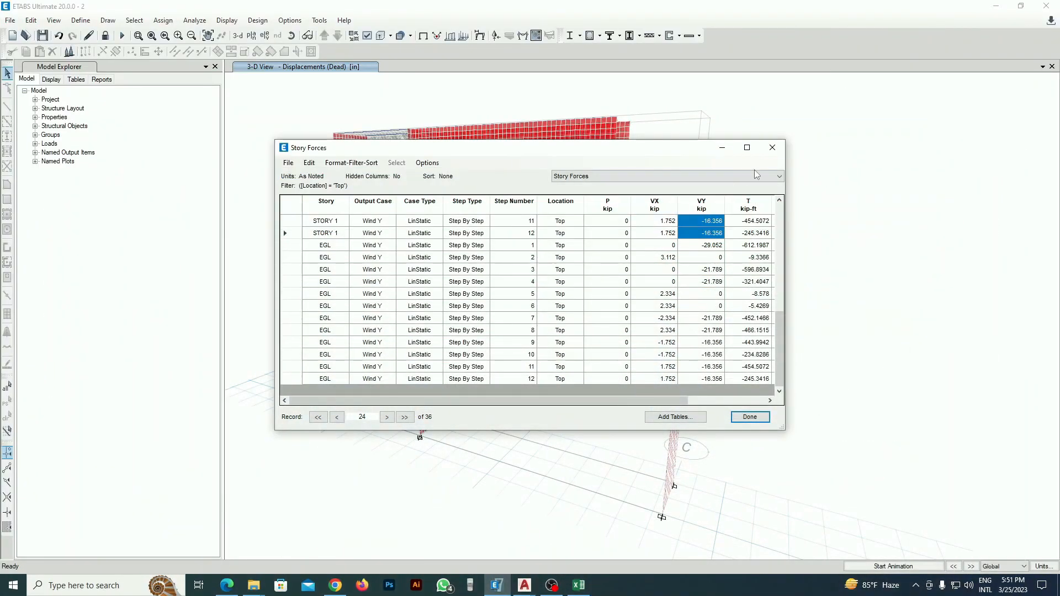
{"action": "left_click", "coordinate": [782, 149]}
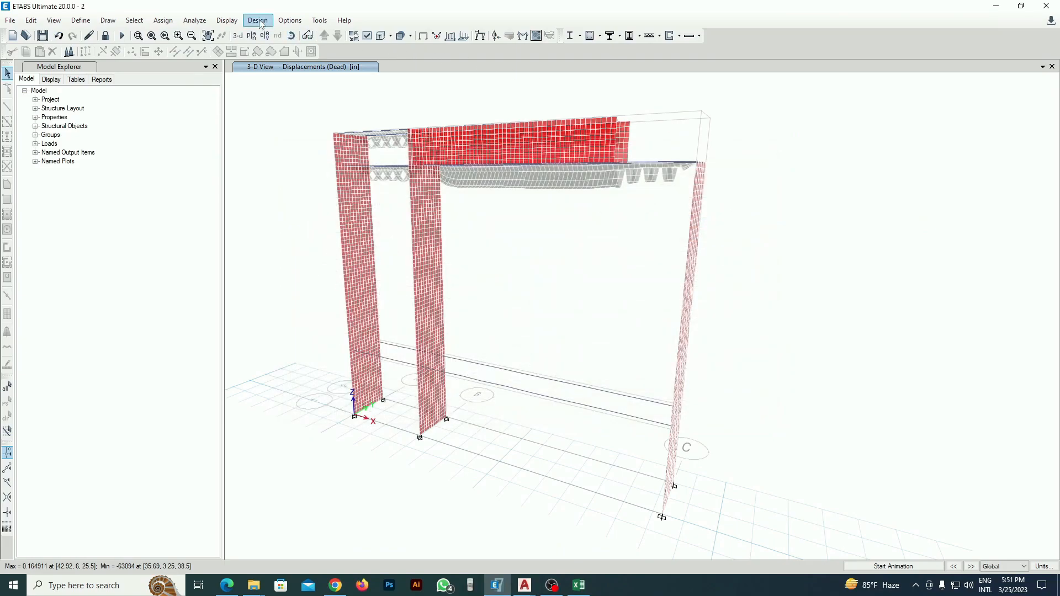
Step: Open the table selection for display and deselect all Structure Output tables
{"action": "left_click", "coordinate": [226, 20]}
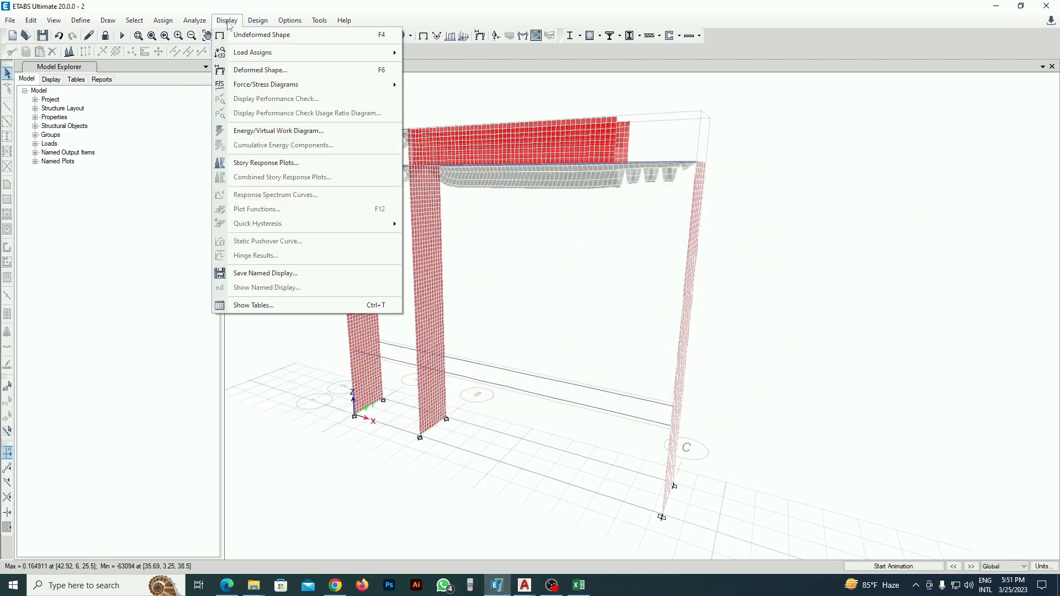
{"action": "left_click", "coordinate": [312, 303]}
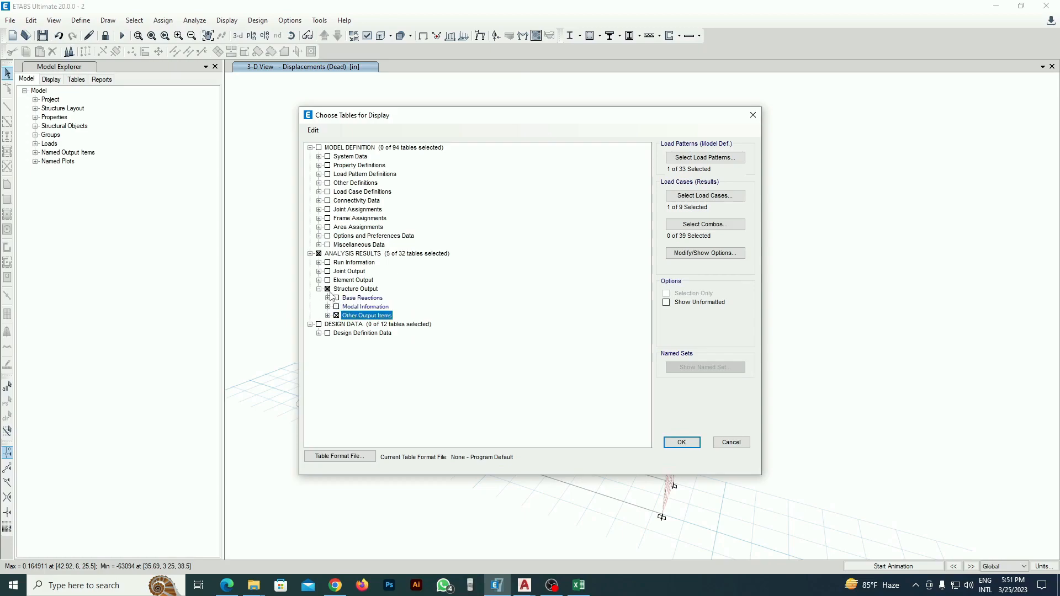
{"action": "left_click", "coordinate": [328, 290]}
{"action": "left_click", "coordinate": [327, 290]}
{"action": "left_click", "coordinate": [319, 289]}
Step: Display the Joint Reactions table from Joint Output, check its Output Case filter options and close it
{"action": "left_click", "coordinate": [320, 272]}
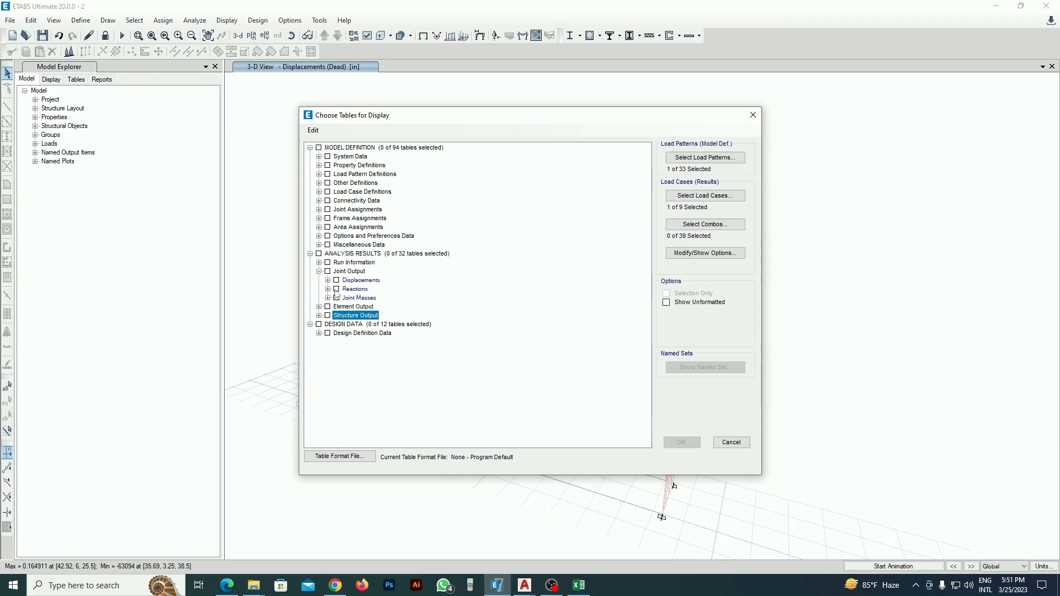
{"action": "left_click", "coordinate": [328, 290]}
{"action": "left_click", "coordinate": [346, 298]}
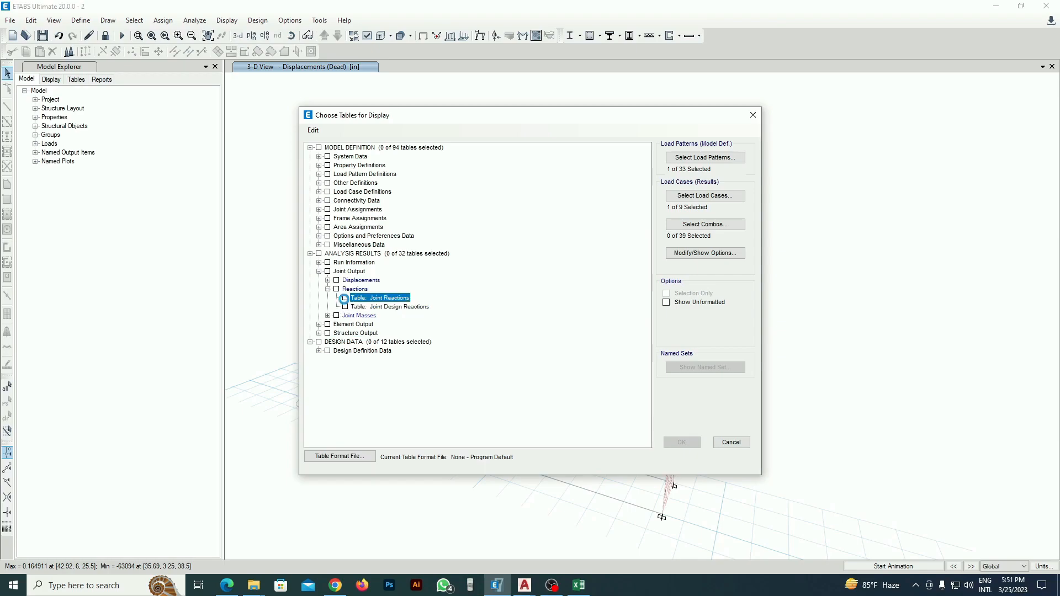
{"action": "left_click", "coordinate": [682, 443]}
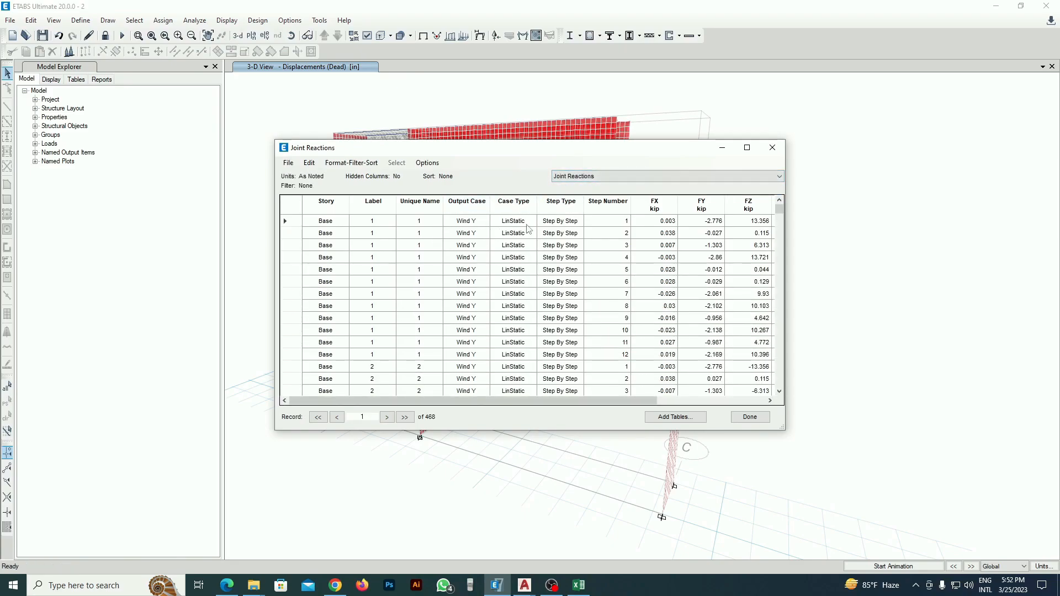
{"action": "left_click", "coordinate": [474, 211]}
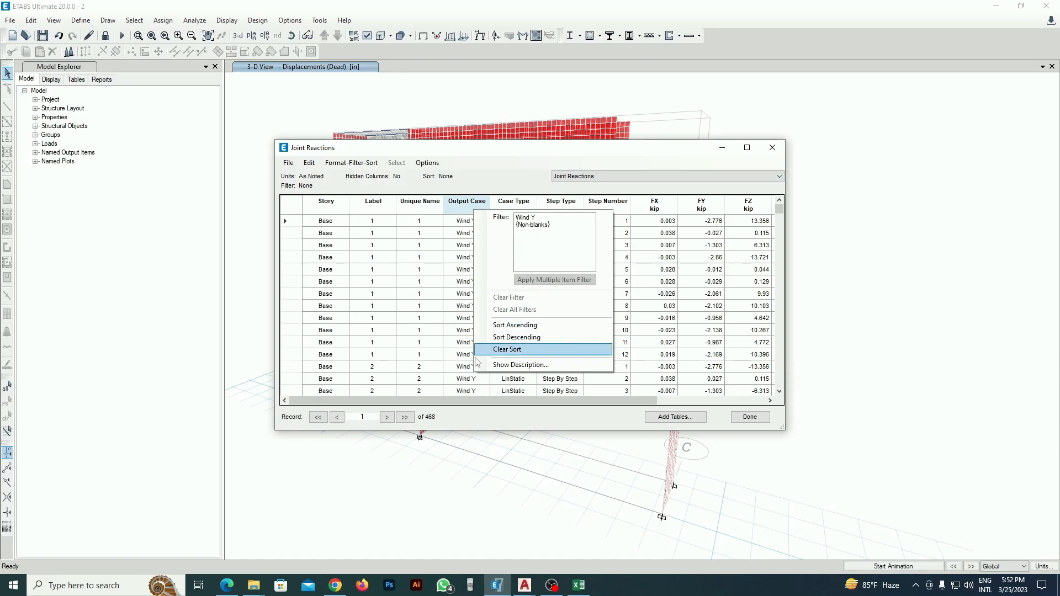
{"action": "left_click", "coordinate": [772, 147]}
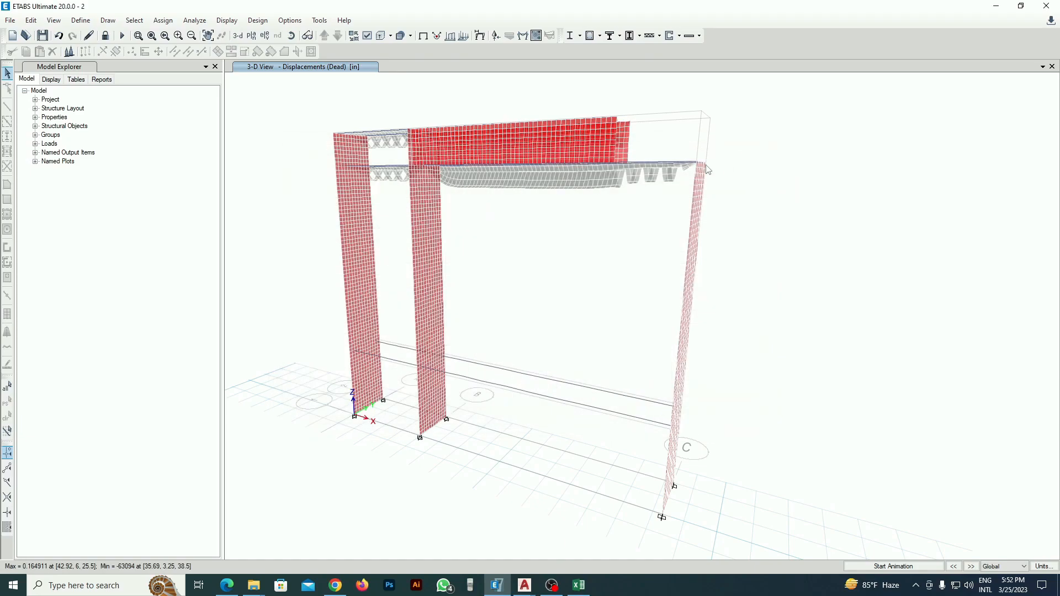
Step: Examine the load cases and scale factors defined in the ALL DEAD load combination
{"action": "left_click", "coordinate": [81, 21]}
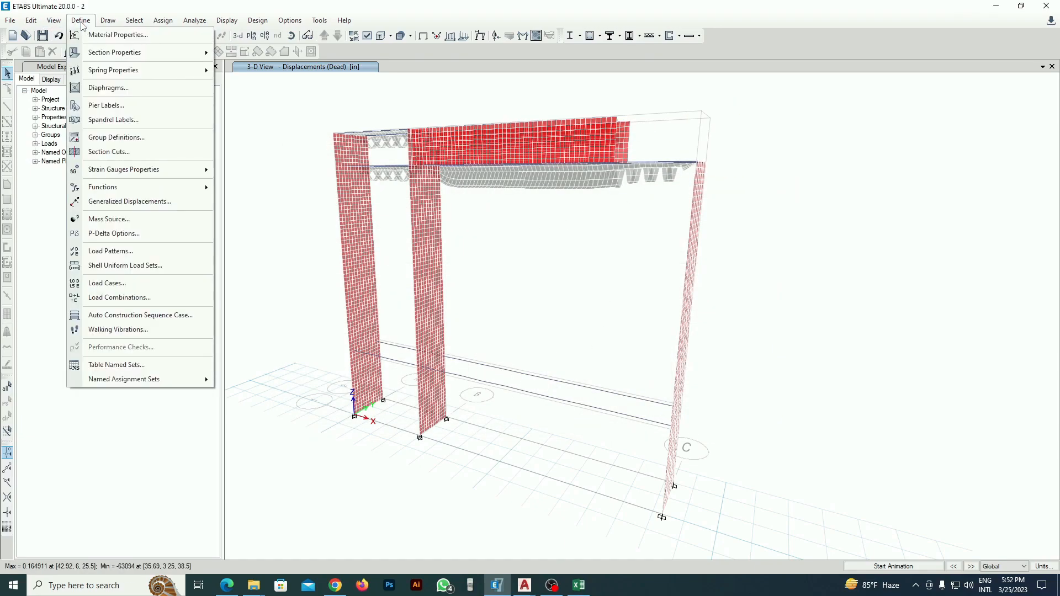
{"action": "left_click", "coordinate": [165, 297]}
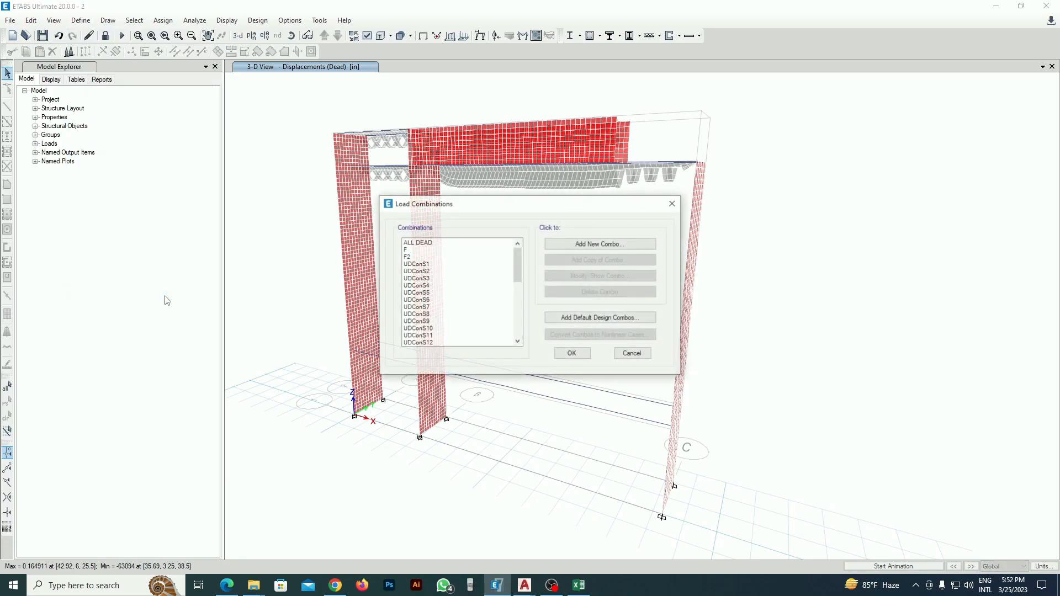
{"action": "left_click", "coordinate": [443, 243]}
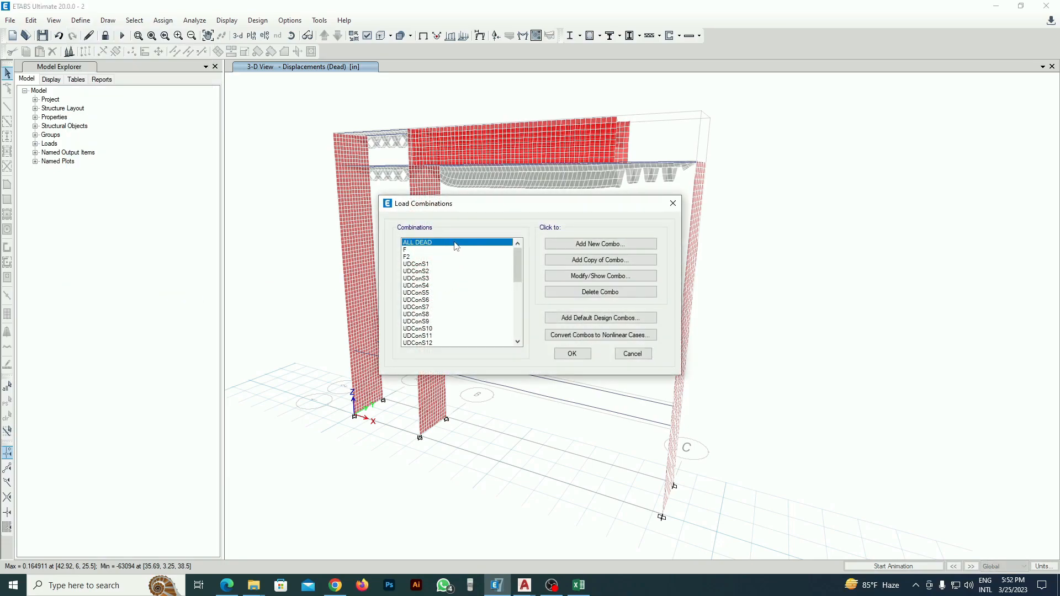
{"action": "left_click", "coordinate": [608, 281]}
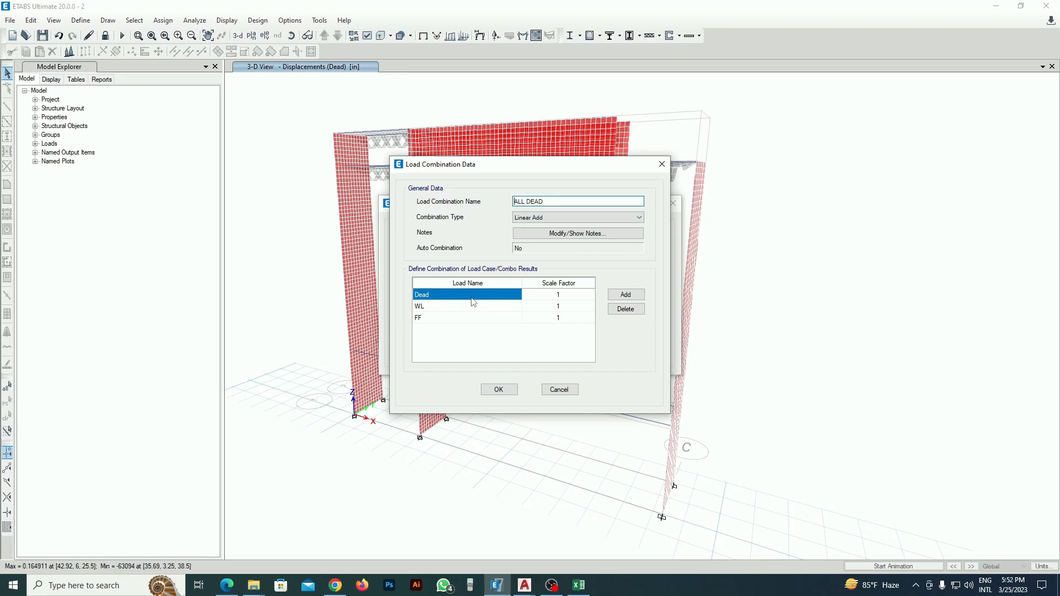
{"action": "left_click", "coordinate": [516, 392]}
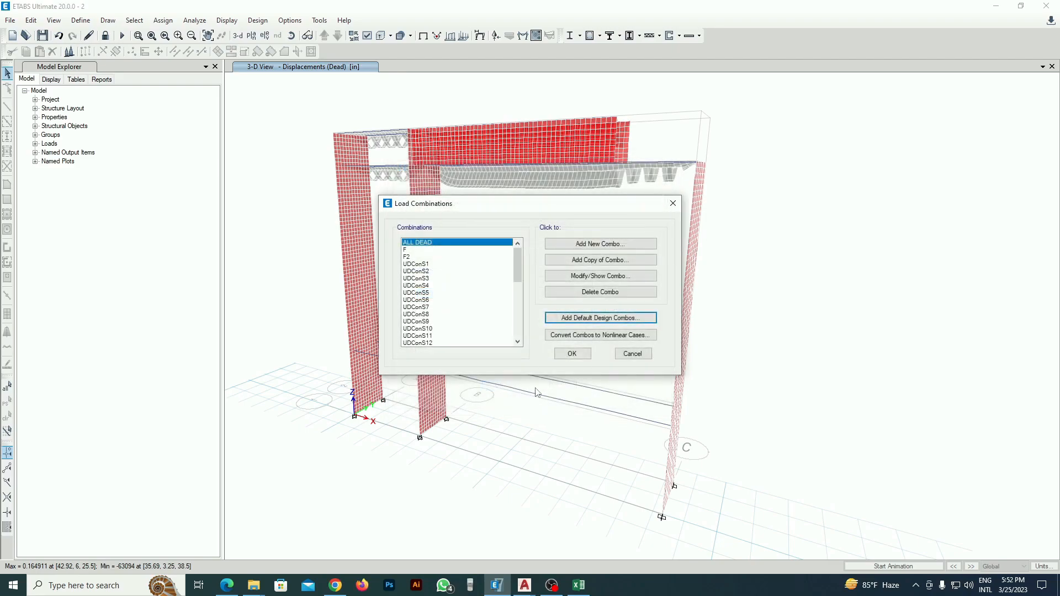
{"action": "left_click", "coordinate": [562, 354]}
Step: Reopen the table selection for display and clear all selected load cases
{"action": "left_click", "coordinate": [227, 20]}
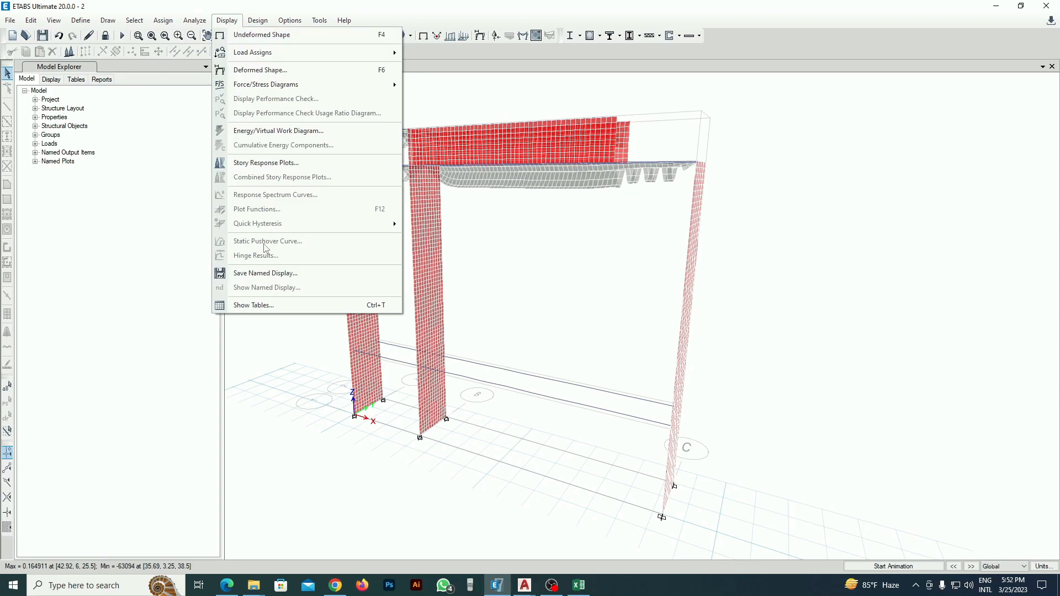
{"action": "left_click", "coordinate": [273, 309]}
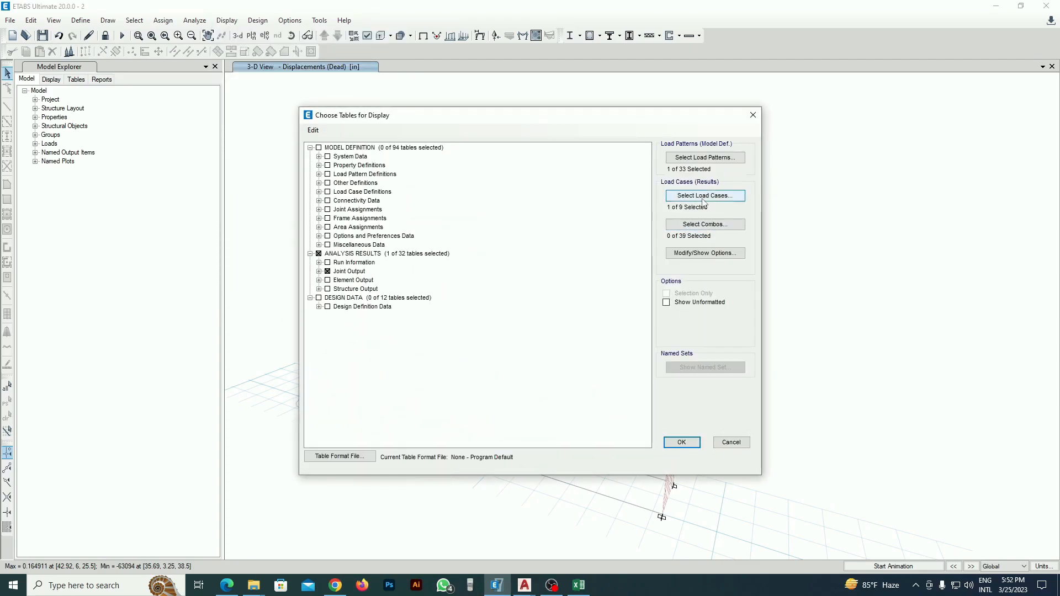
{"action": "left_click", "coordinate": [705, 195]}
{"action": "left_click", "coordinate": [591, 276]}
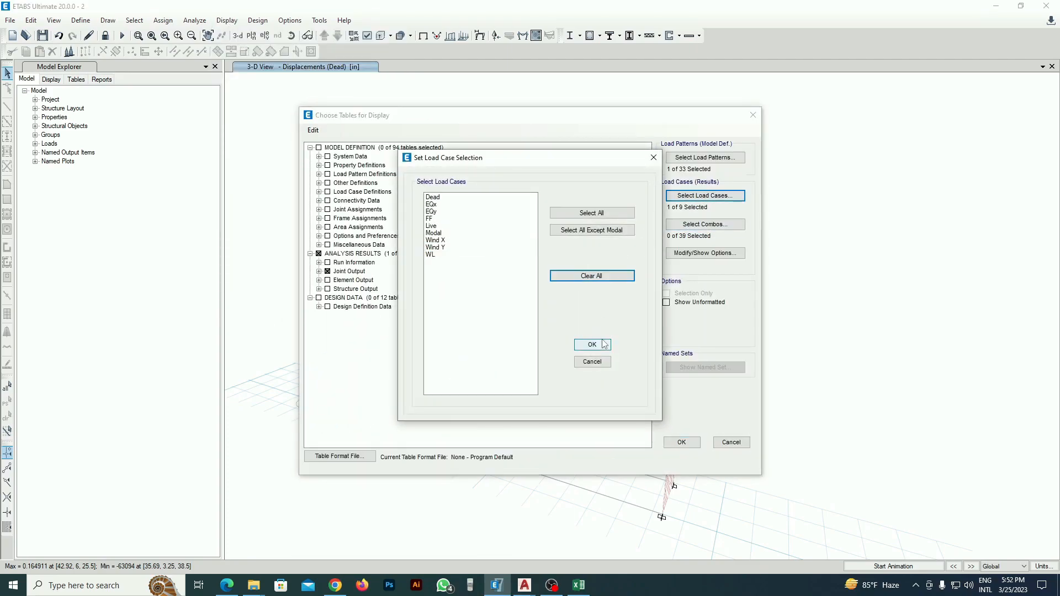
{"action": "left_click", "coordinate": [592, 345]}
Step: Clear all selected load patterns, choose the ALL DEAD combo and display the Joint Reactions table
{"action": "left_click", "coordinate": [705, 159]}
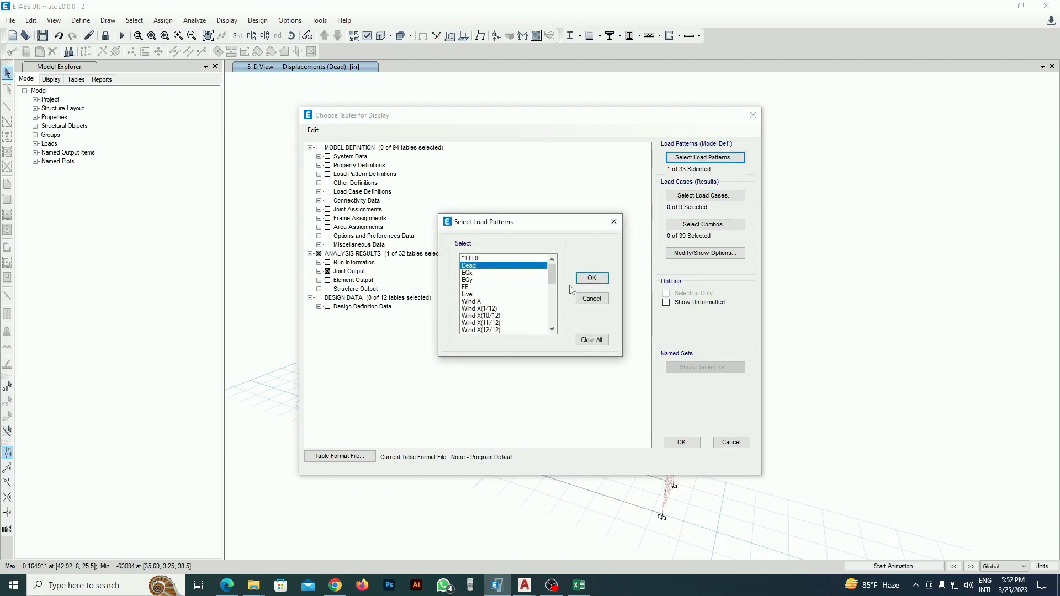
{"action": "left_click", "coordinate": [600, 342]}
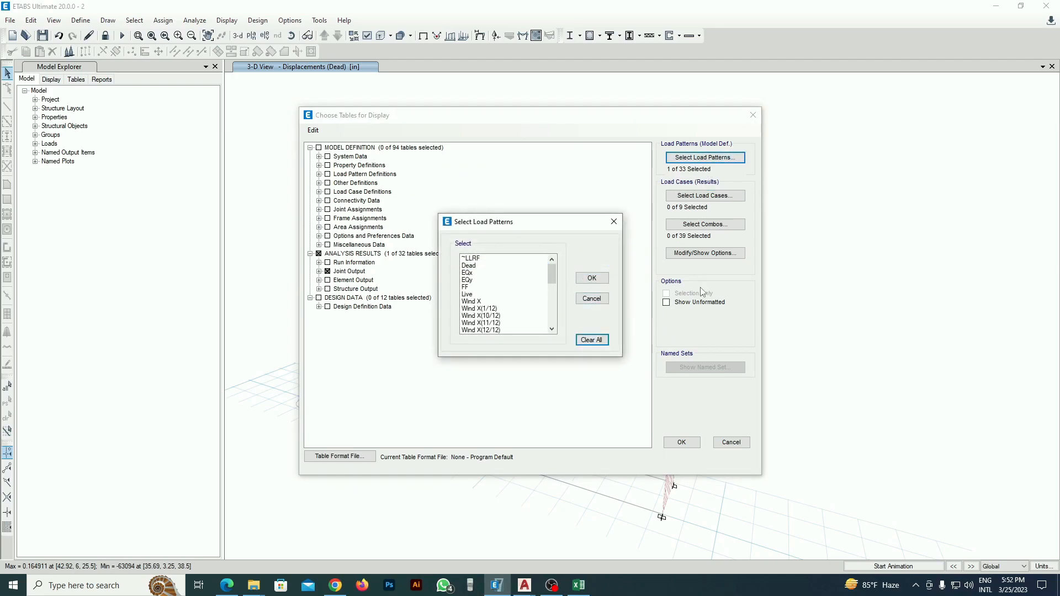
{"action": "left_click", "coordinate": [592, 278]}
{"action": "left_click", "coordinate": [709, 226]}
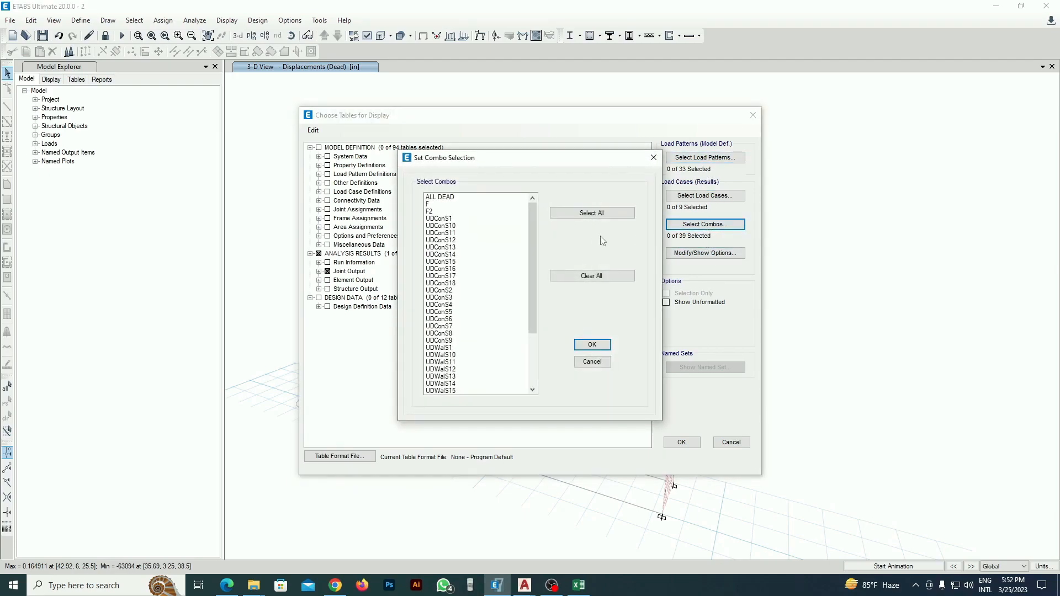
{"action": "left_click", "coordinate": [458, 198]}
{"action": "left_click", "coordinate": [592, 344]}
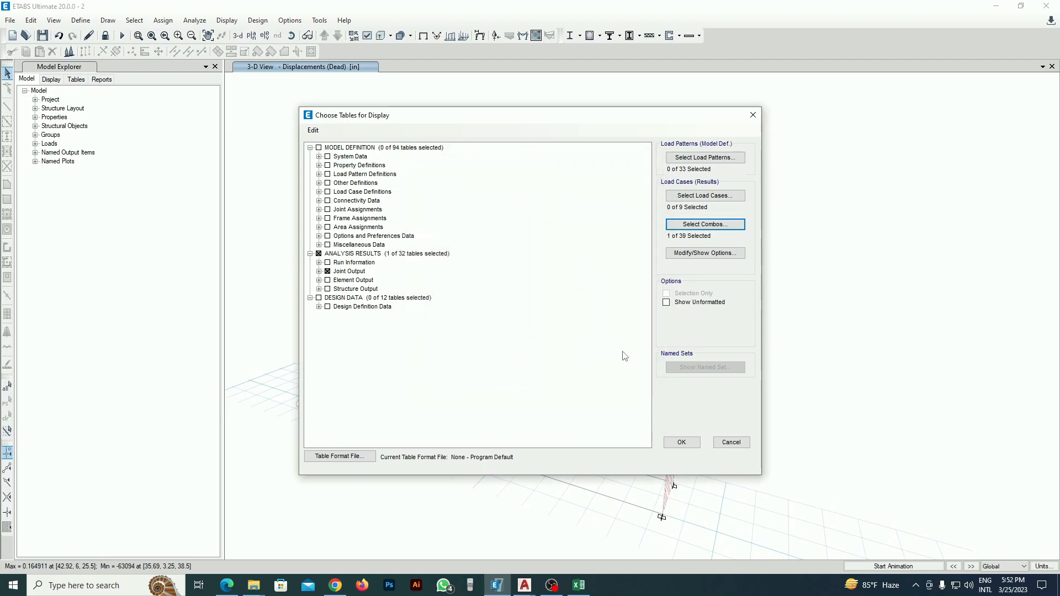
{"action": "left_click", "coordinate": [681, 442]}
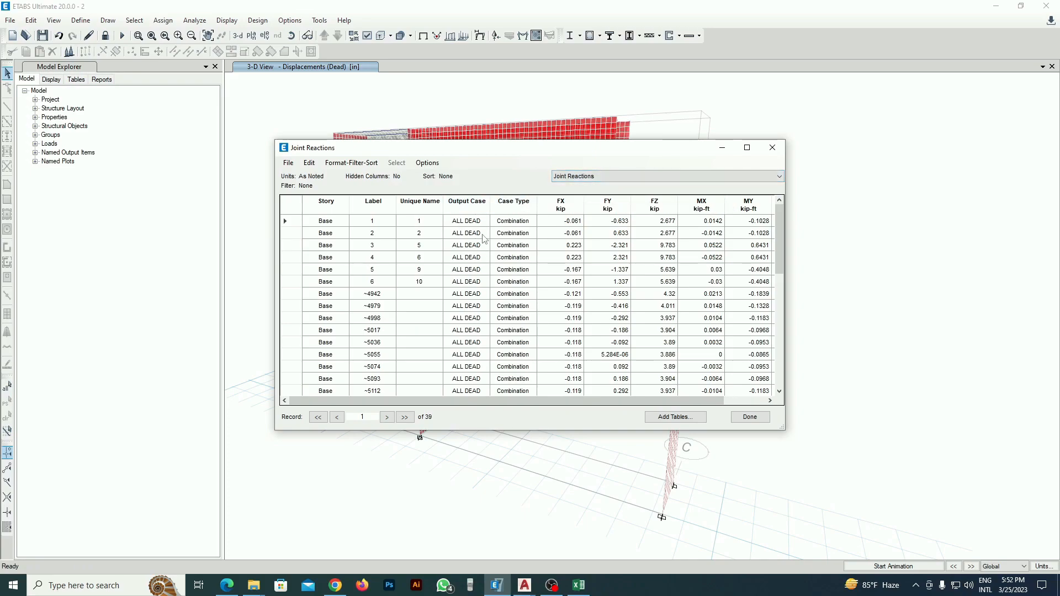
Step: Copy the whole FZ column of the ALL DEAD joint reactions into Excel from cell L60, matching the destination formatting
{"action": "left_click_drag", "start_coordinate": [660, 222], "coordinate": [665, 440]}
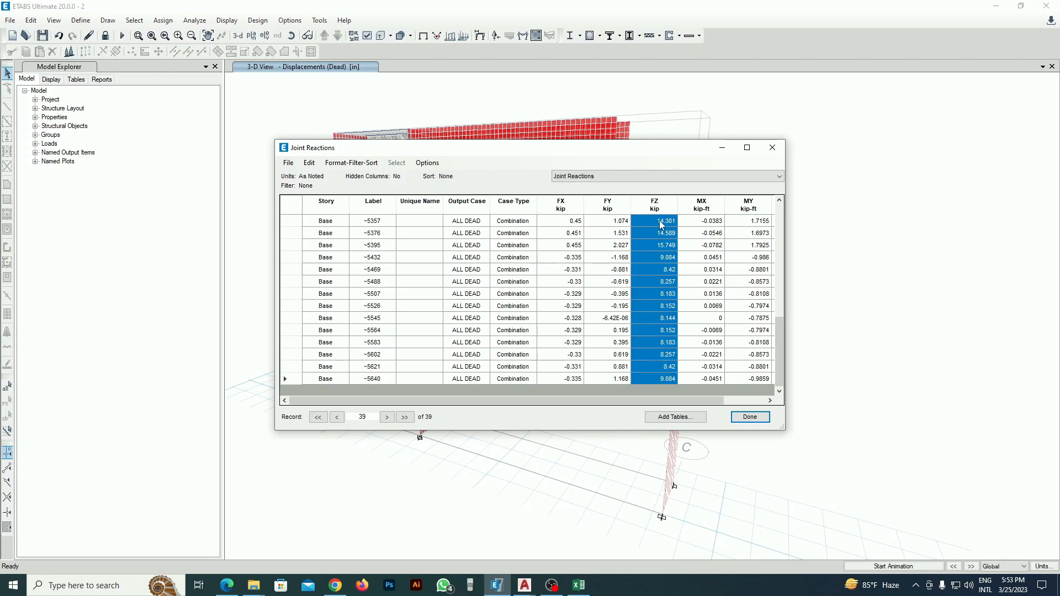
{"action": "scroll", "coordinate": [658, 330], "scroll_direction": "up", "scroll_amount": 8}
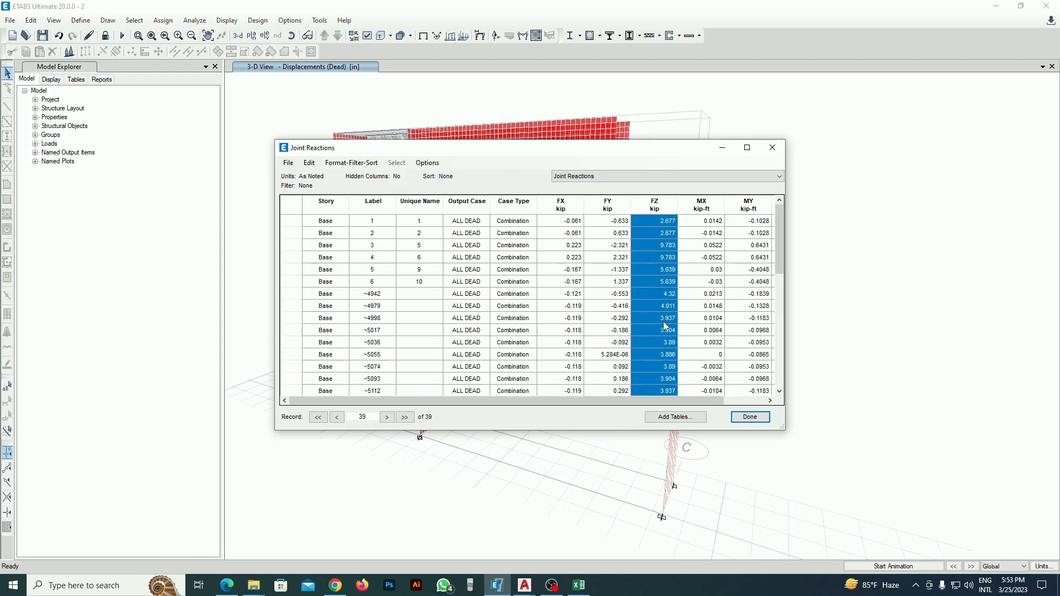
{"action": "left_click", "coordinate": [578, 585]}
{"action": "scroll", "coordinate": [639, 393], "scroll_direction": "down", "scroll_amount": 11}
{"action": "left_click", "coordinate": [537, 408]}
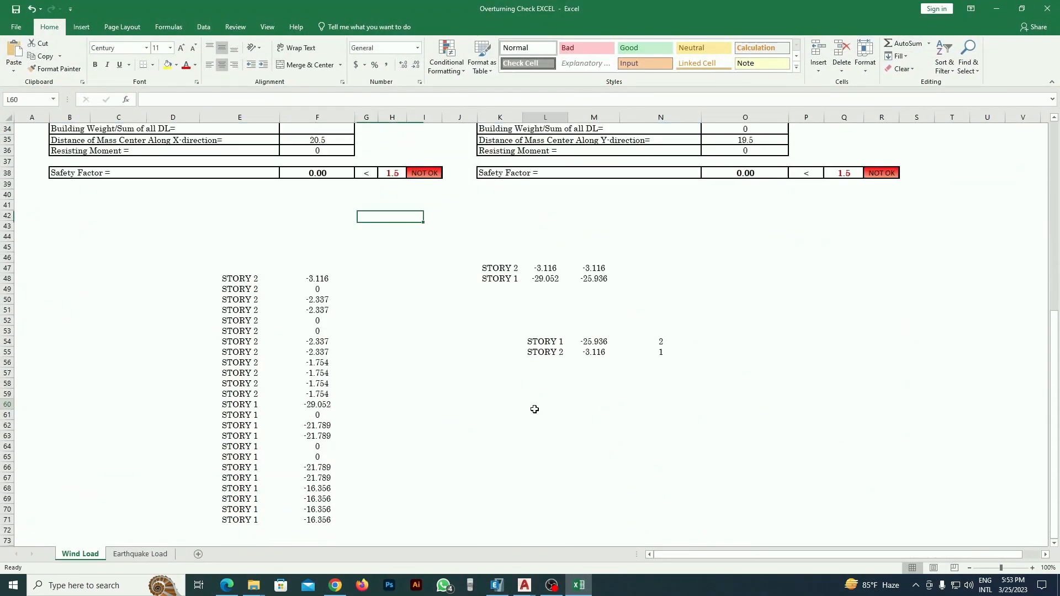
{"action": "right_click", "coordinate": [539, 408]}
{"action": "left_click", "coordinate": [577, 219]}
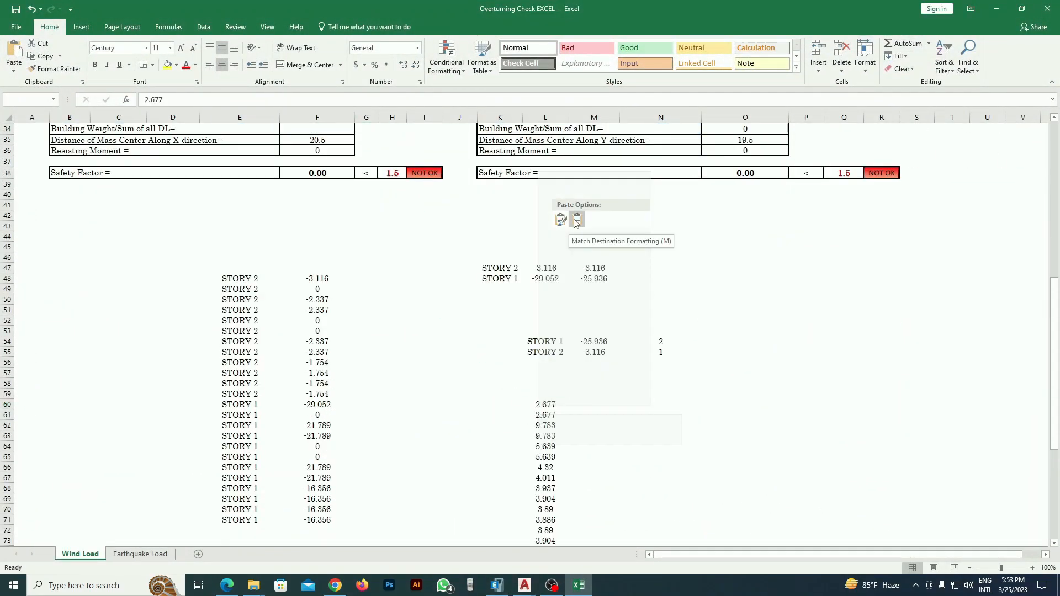
Step: Delete the leftover story force working values in the range K47:N55
{"action": "left_click_drag", "start_coordinate": [789, 414], "coordinate": [792, 437]}
{"action": "left_click_drag", "start_coordinate": [703, 372], "coordinate": [449, 220]}
{"action": "left_click", "coordinate": [453, 224]}
{"action": "left_click", "coordinate": [668, 382]}
{"action": "left_click_drag", "start_coordinate": [704, 372], "coordinate": [466, 234]}
{"action": "left_click_drag", "start_coordinate": [485, 258], "coordinate": [699, 364]}
{"action": "key", "text": "Delete"}
Step: Delete the leftover list of story names and forces in E48:F71
{"action": "scroll", "coordinate": [320, 432], "scroll_direction": "down", "scroll_amount": 2}
{"action": "left_click_drag", "start_coordinate": [393, 481], "coordinate": [172, 166]}
{"action": "key", "text": "Delete"}
Step: Sum the pasted FZ reactions L60:L98 with a SUM formula in cell L102
{"action": "scroll", "coordinate": [436, 258], "scroll_direction": "down", "scroll_amount": 10}
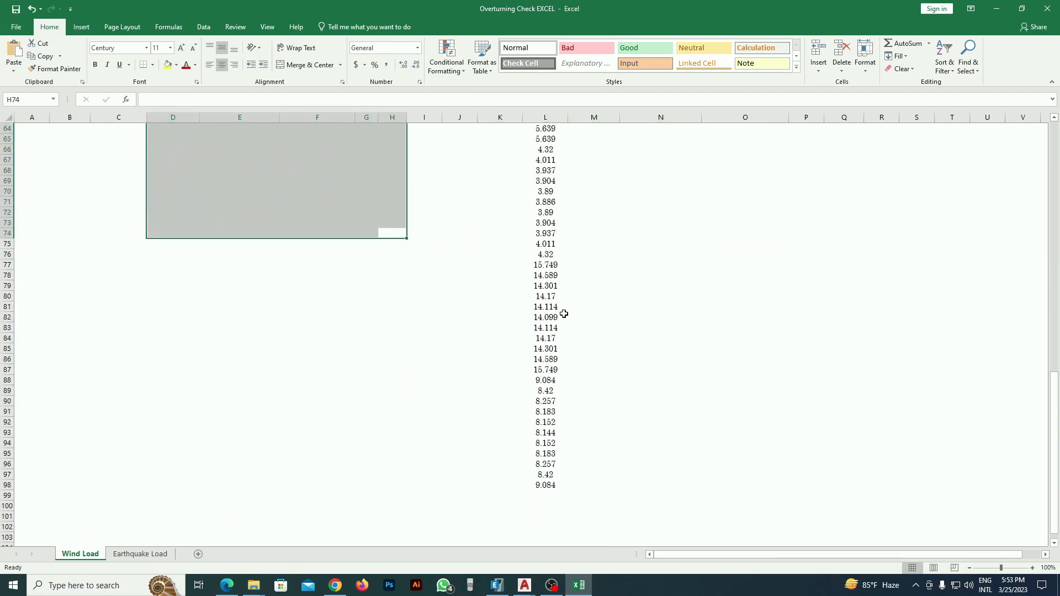
{"action": "left_click", "coordinate": [545, 468]}
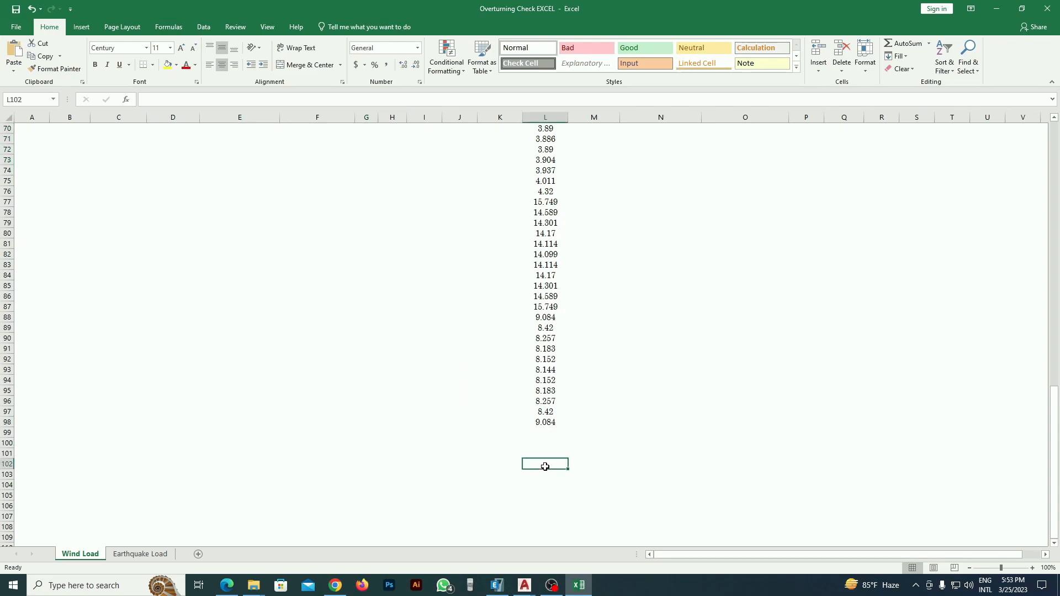
{"action": "type", "text": "=sum"}
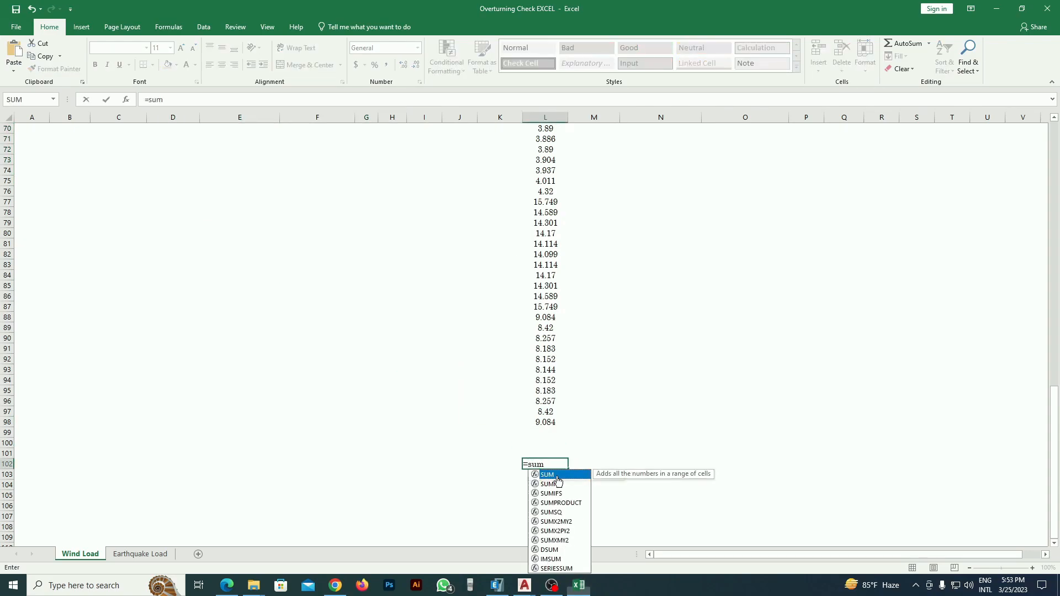
{"action": "double_click", "coordinate": [552, 475]}
{"action": "scroll", "coordinate": [552, 238], "scroll_direction": "up", "scroll_amount": 6}
{"action": "left_click_drag", "start_coordinate": [544, 212], "coordinate": [542, 485]}
{"action": "key", "text": "Return"}
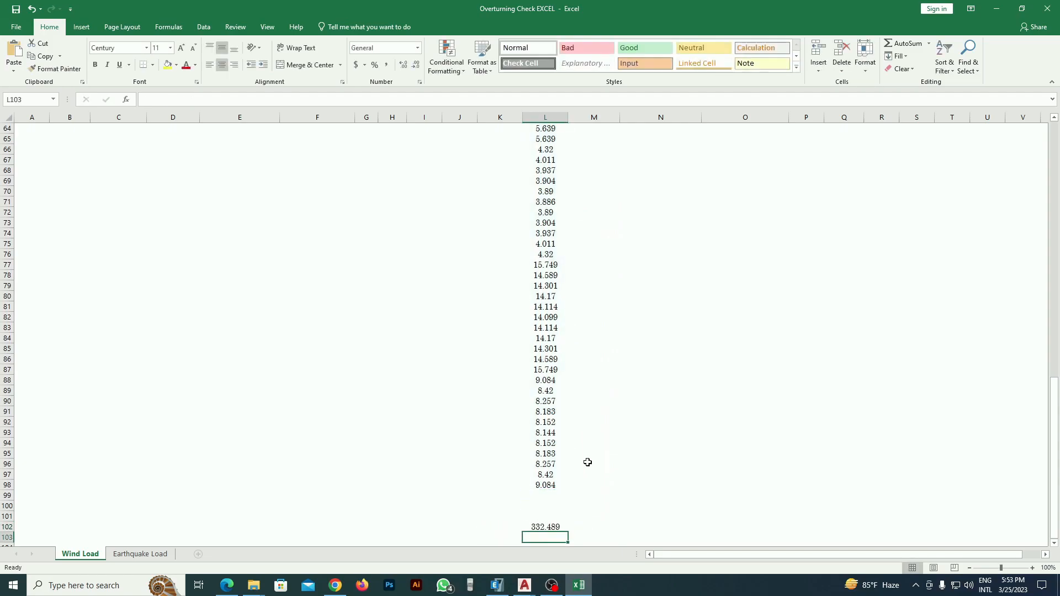
Step: Label the reaction sum with the unit KIP in cell M102 and switch back to ETABS
{"action": "left_click", "coordinate": [574, 526]}
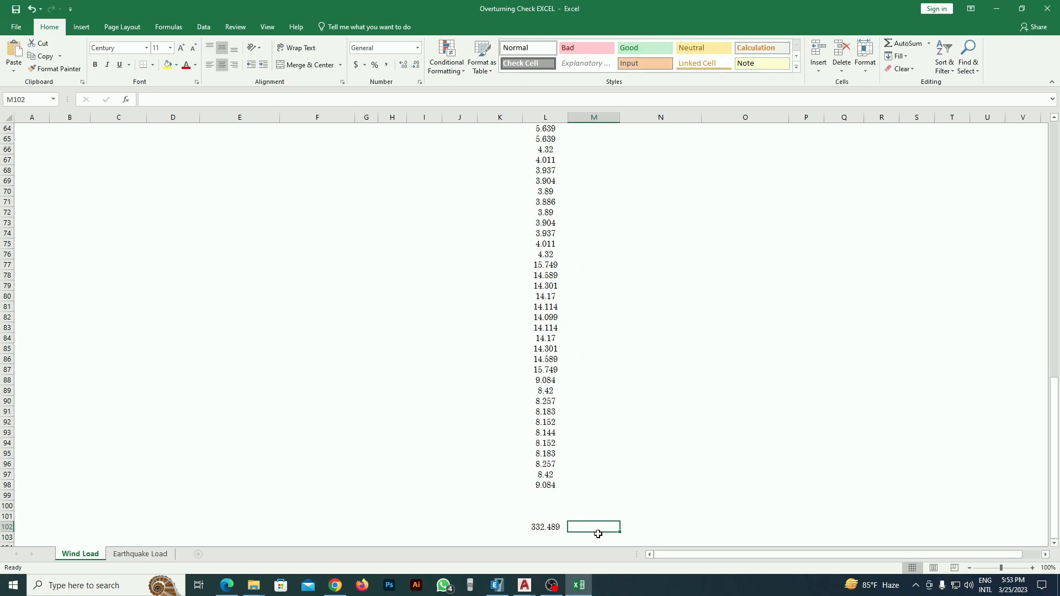
{"action": "type", "text": "Kl"}
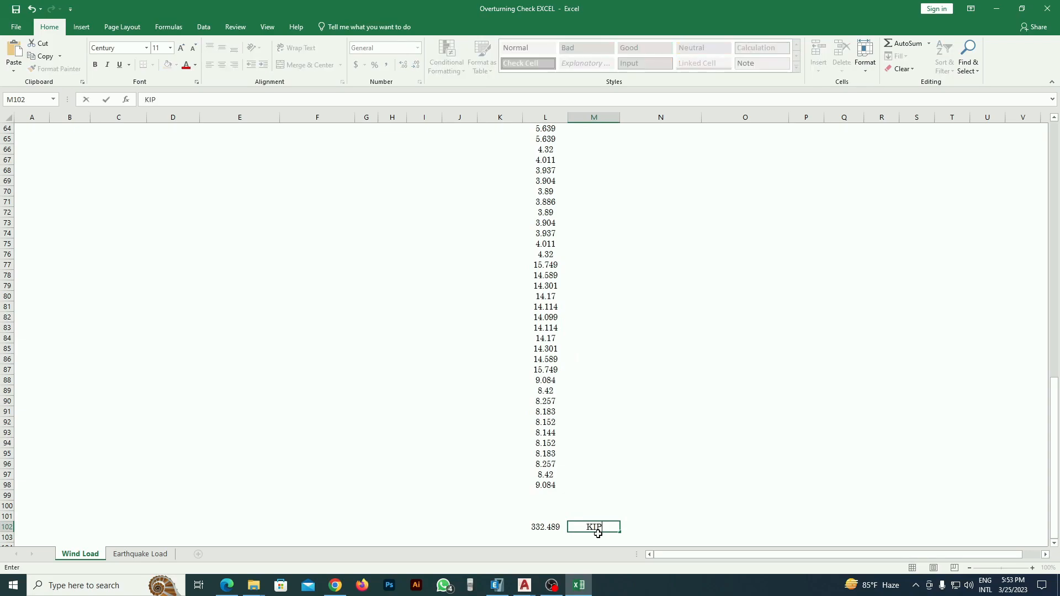
{"action": "left_click", "coordinate": [623, 484]}
{"action": "left_click", "coordinate": [497, 586]}
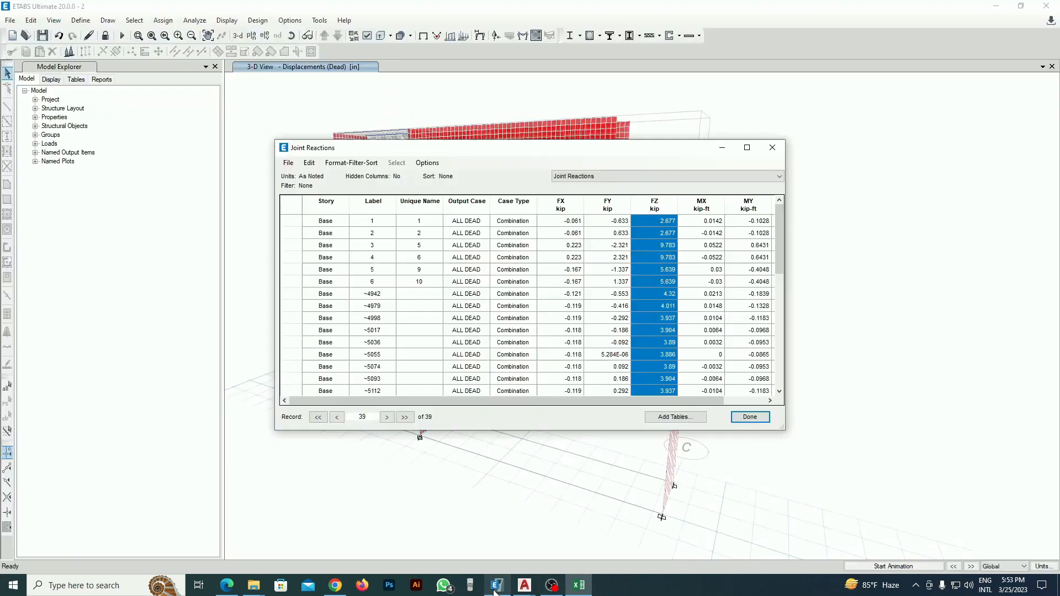
Step: Minimise the Joint Reactions table and switch to the 05 - COMBINED FOOTING DETILES drawing in AutoCAD
{"action": "left_click", "coordinate": [722, 148]}
{"action": "mouse_move", "coordinate": [524, 585]}
{"action": "left_click", "coordinate": [479, 541]}
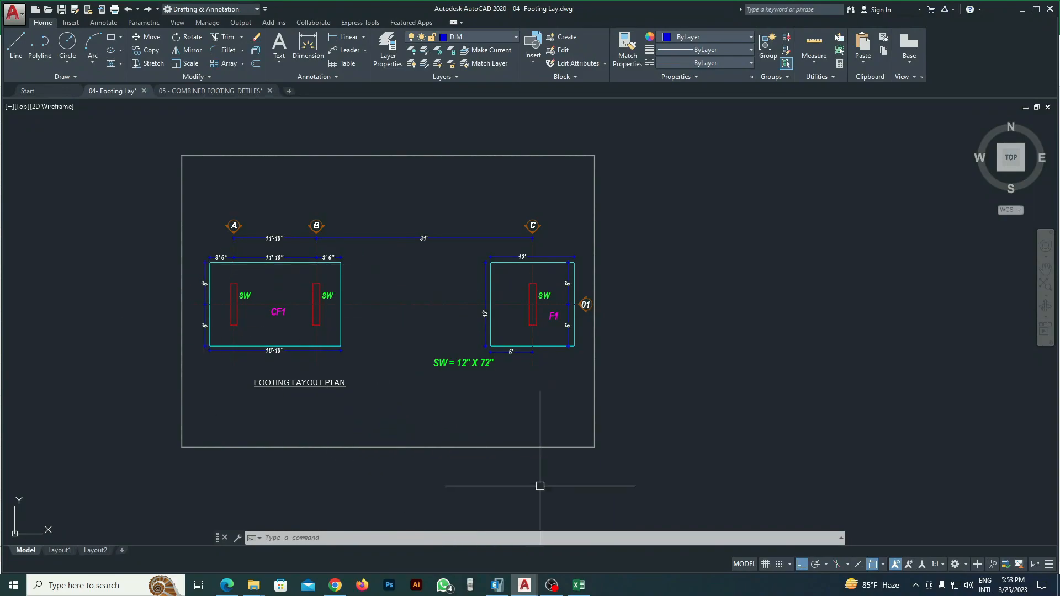
{"action": "mouse_move", "coordinate": [525, 589]}
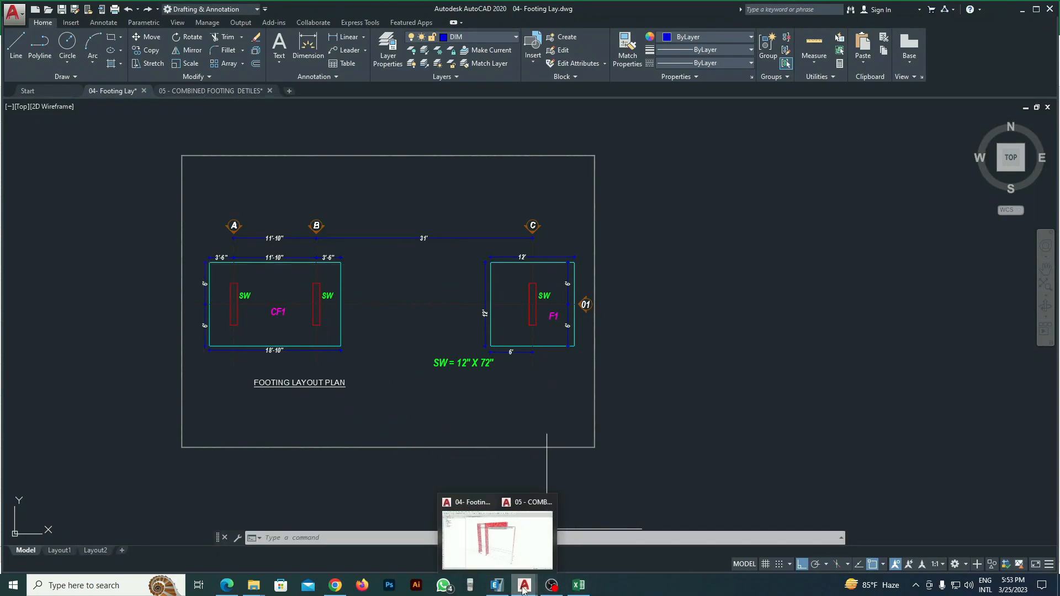
{"action": "left_click", "coordinate": [574, 530]}
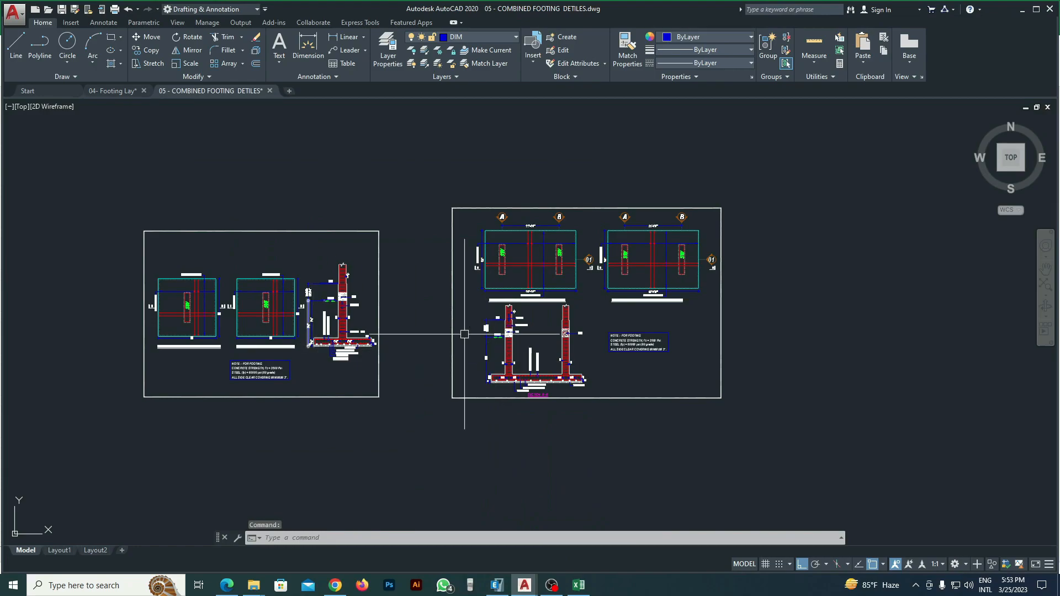
Step: Examine the length and width dimensions of combined footing CF1 in its bottom and top layer plans
{"action": "scroll", "coordinate": [542, 306], "scroll_direction": "up", "scroll_amount": 4}
{"action": "left_click_drag", "start_coordinate": [542, 306], "coordinate": [493, 420]}
{"action": "scroll", "coordinate": [421, 282], "scroll_direction": "up", "scroll_amount": 2}
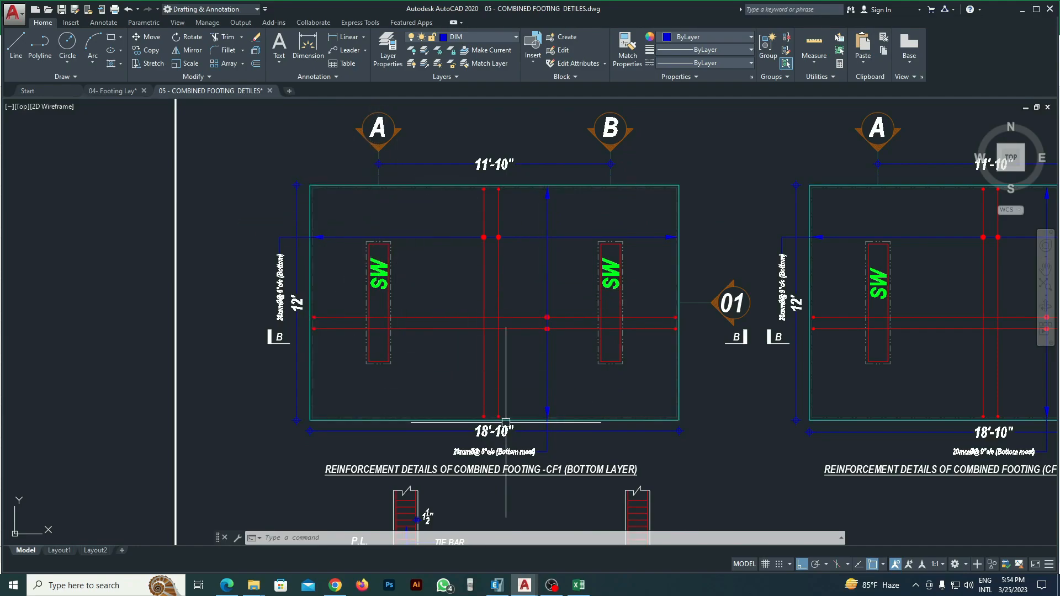
{"action": "left_click", "coordinate": [291, 280]}
{"action": "key", "text": "Escape"}
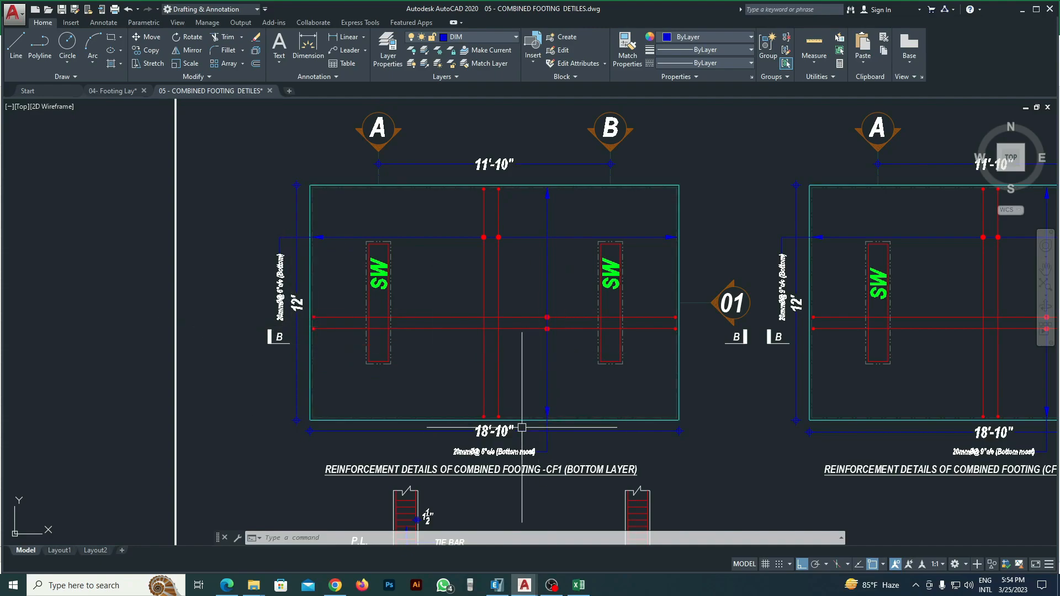
{"action": "scroll", "coordinate": [518, 436], "scroll_direction": "down", "scroll_amount": 3}
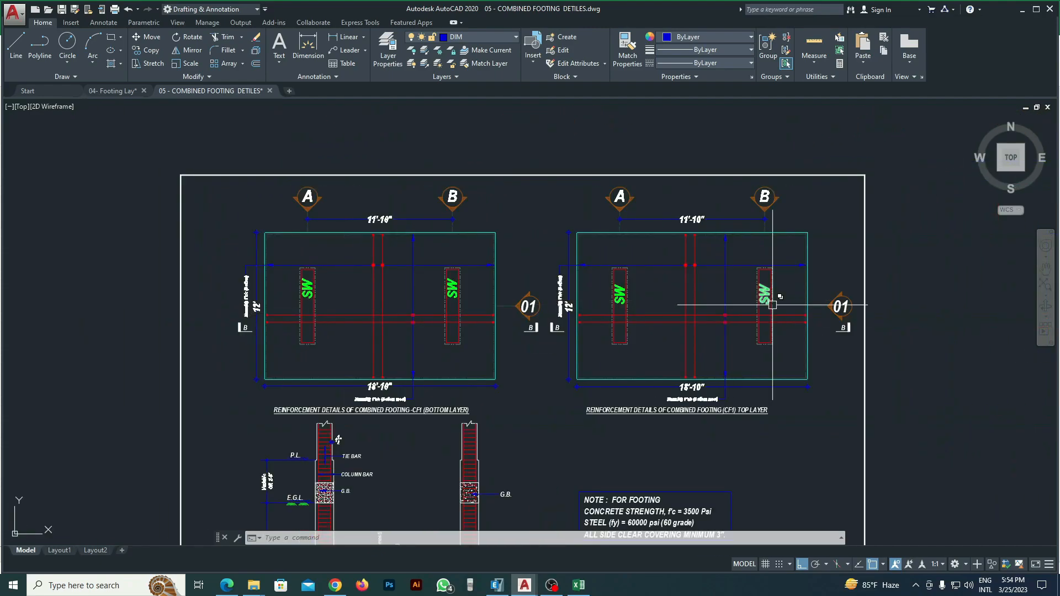
{"action": "scroll", "coordinate": [775, 301], "scroll_direction": "up", "scroll_amount": 3}
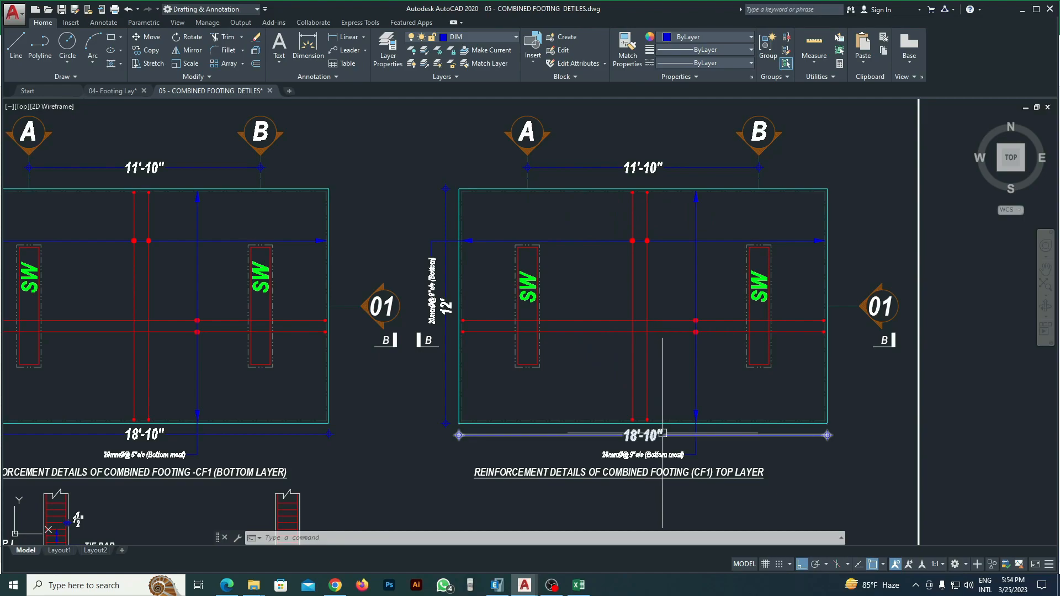
Step: Examine the plan dimensions of footing F1 and its thickness in section A-A
{"action": "scroll", "coordinate": [868, 358], "scroll_direction": "down", "scroll_amount": 5}
{"action": "scroll", "coordinate": [797, 373], "scroll_direction": "up", "scroll_amount": 2}
{"action": "scroll", "coordinate": [921, 361], "scroll_direction": "down", "scroll_amount": 2}
{"action": "scroll", "coordinate": [428, 396], "scroll_direction": "up", "scroll_amount": 3}
{"action": "scroll", "coordinate": [357, 465], "scroll_direction": "up", "scroll_amount": 3}
{"action": "scroll", "coordinate": [362, 441], "scroll_direction": "down", "scroll_amount": 2}
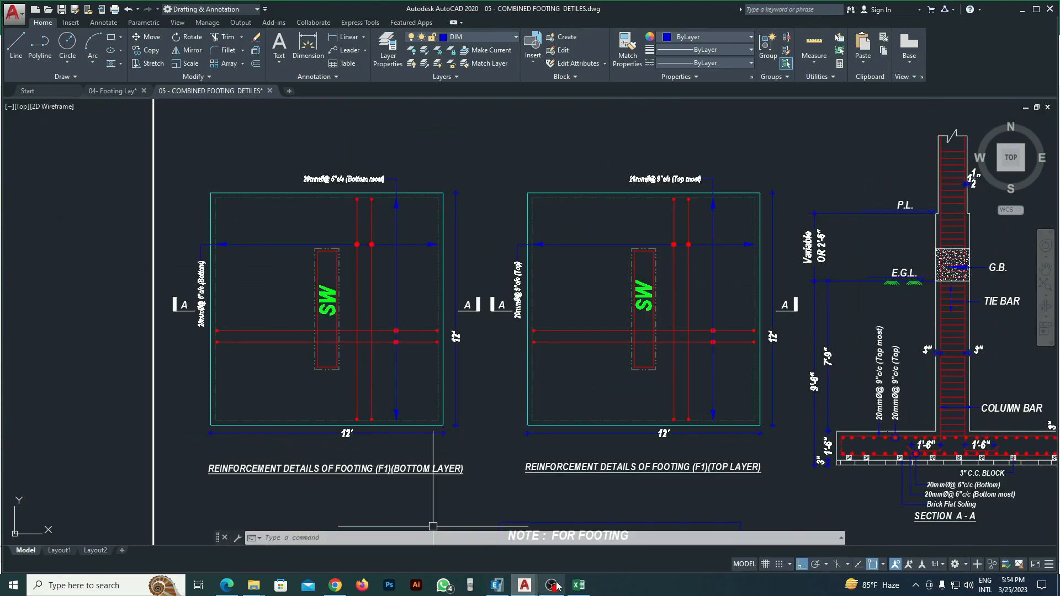
Step: Calculate footing F1's volume in cubic feet as 12×12×1.5 in the Casio calculator emulator
{"action": "left_click", "coordinate": [470, 585]}
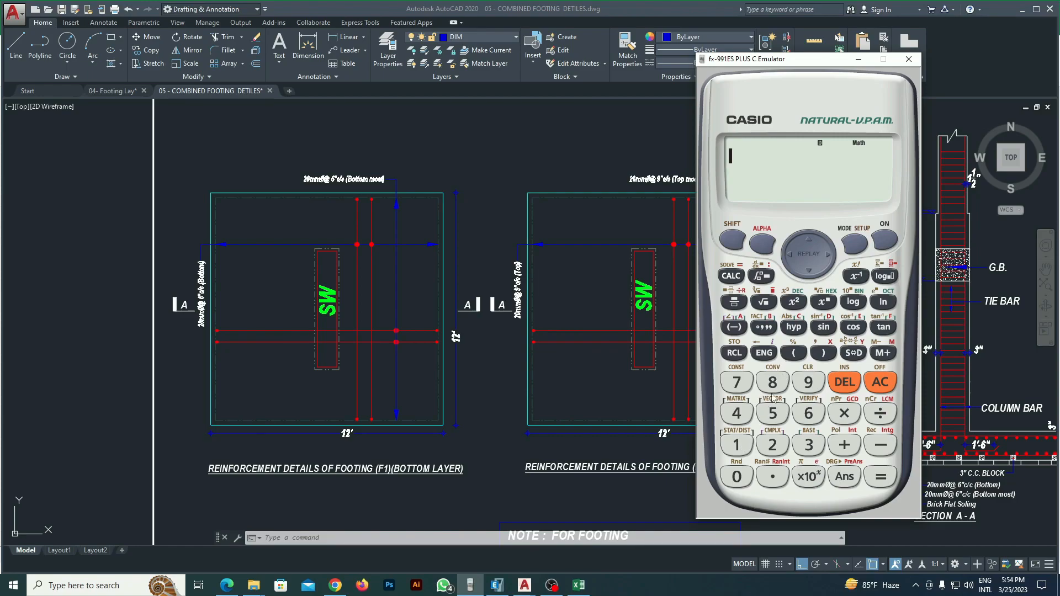
{"action": "left_click", "coordinate": [790, 356]}
{"action": "left_click", "coordinate": [744, 442]}
{"action": "left_click", "coordinate": [880, 382]}
{"action": "left_click", "coordinate": [735, 445]}
{"action": "left_click", "coordinate": [774, 447]}
{"action": "left_click", "coordinate": [843, 414]}
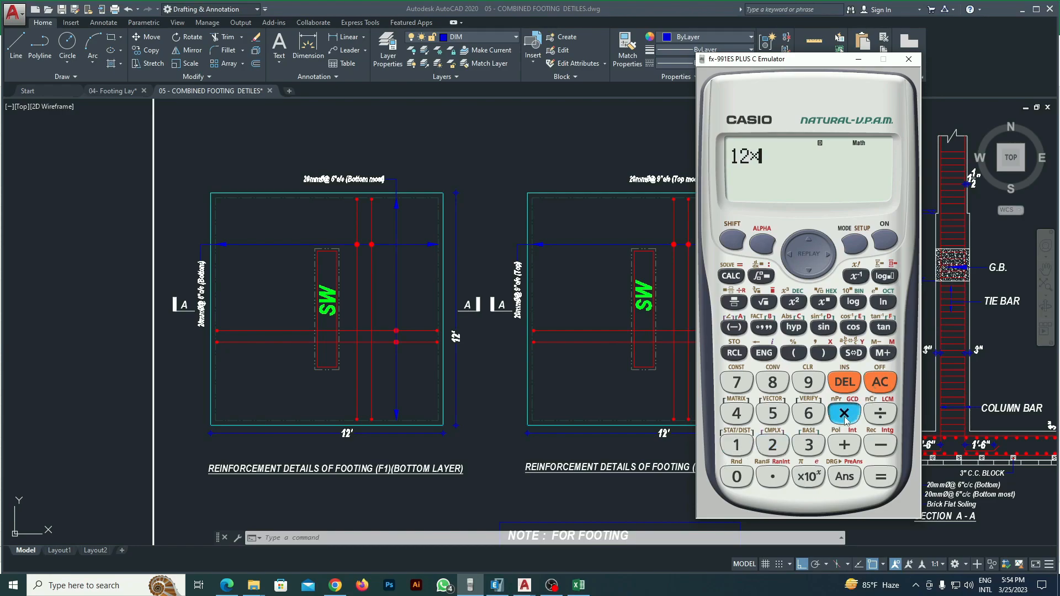
{"action": "left_click", "coordinate": [741, 447]}
{"action": "left_click", "coordinate": [778, 446]}
{"action": "left_click", "coordinate": [837, 418]}
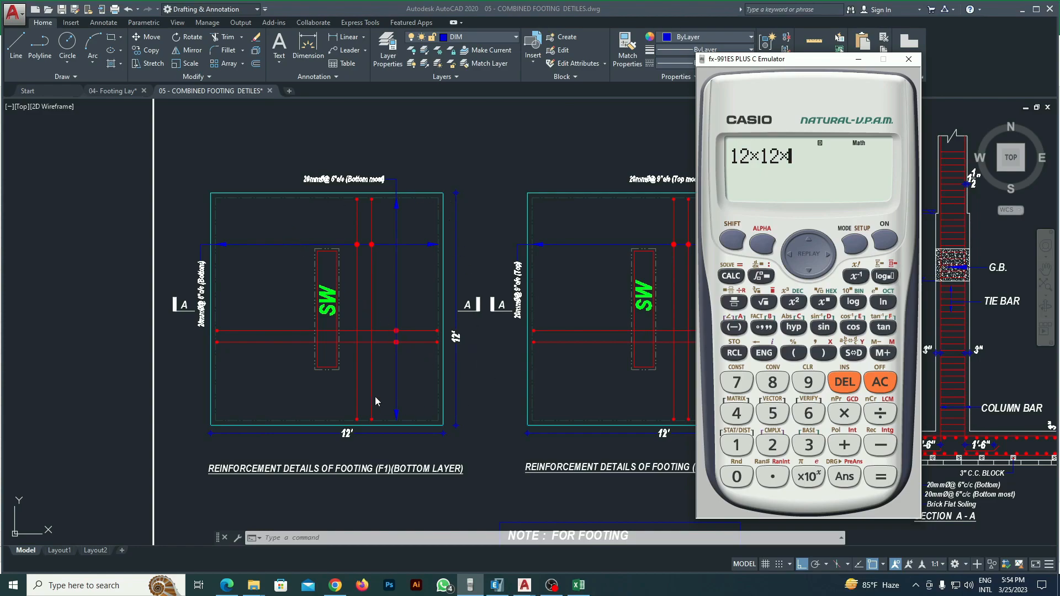
{"action": "left_click", "coordinate": [736, 446]}
{"action": "left_click", "coordinate": [773, 477]}
{"action": "left_click", "coordinate": [772, 413]}
{"action": "left_click", "coordinate": [881, 478]}
Step: Convert the F1 footing volume to cubic metres by dividing the answer by (3.28×3.28×3.28)
{"action": "left_click", "coordinate": [882, 414]}
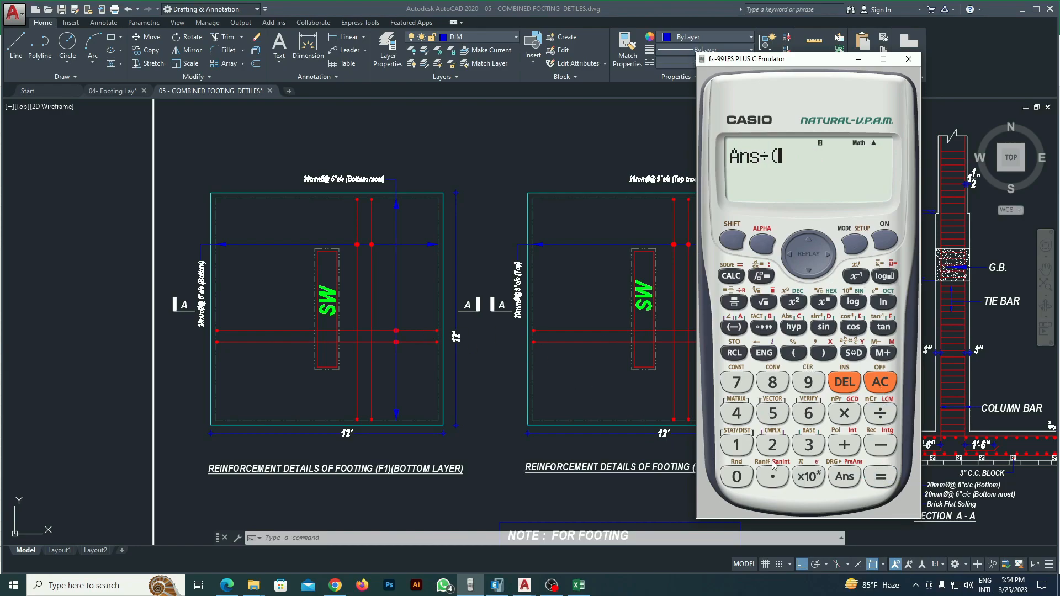
{"action": "left_click", "coordinate": [809, 445]}
{"action": "left_click", "coordinate": [773, 477]}
{"action": "left_click", "coordinate": [772, 445]}
{"action": "left_click", "coordinate": [772, 382]}
{"action": "left_click", "coordinate": [843, 414]}
{"action": "left_click", "coordinate": [808, 445]}
{"action": "left_click", "coordinate": [772, 476]}
{"action": "left_click", "coordinate": [773, 445]}
{"action": "left_click", "coordinate": [772, 382]}
{"action": "left_click", "coordinate": [843, 414]}
{"action": "left_click", "coordinate": [808, 445]}
{"action": "left_click", "coordinate": [772, 477]}
{"action": "left_click", "coordinate": [773, 445]}
{"action": "left_click", "coordinate": [772, 382]}
{"action": "left_click", "coordinate": [822, 352]}
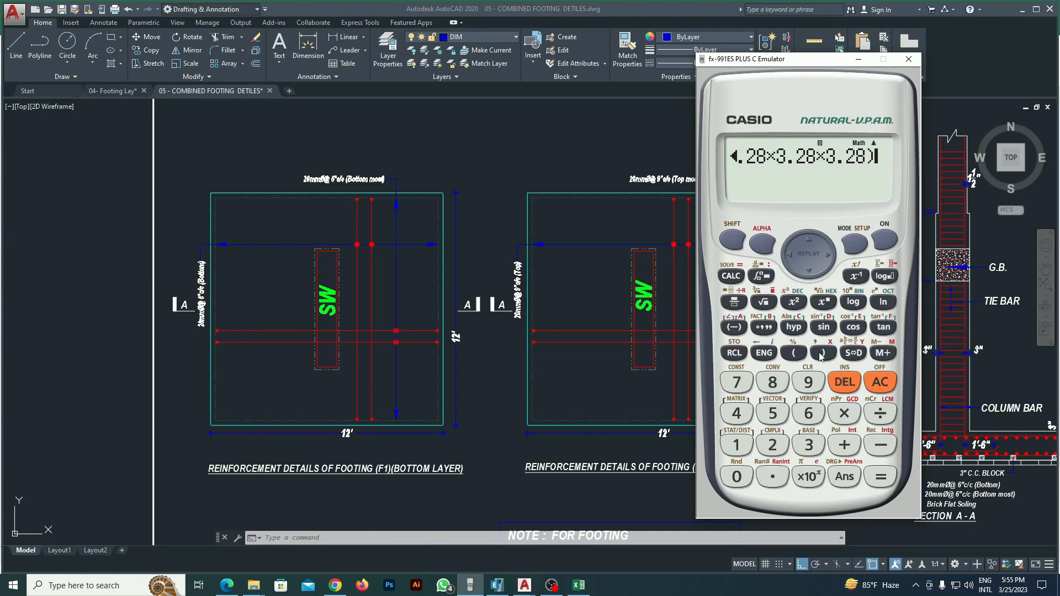
{"action": "left_click", "coordinate": [880, 474]}
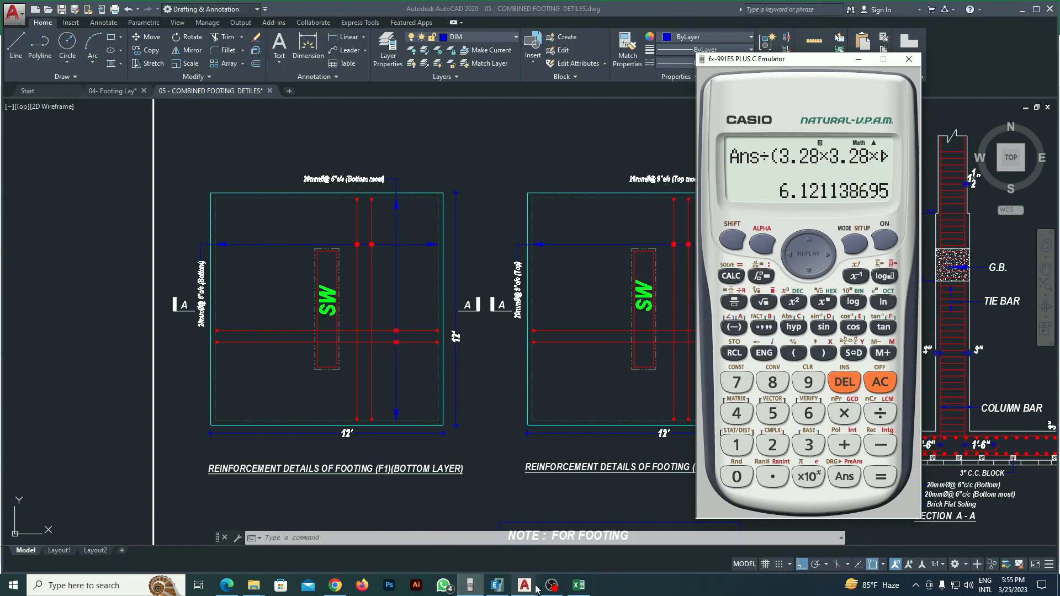
Step: Look up the unit weights of stone and brick aggregate concrete and the reinforced concrete note in BNBC2020.pdf
{"action": "mouse_move", "coordinate": [534, 593]}
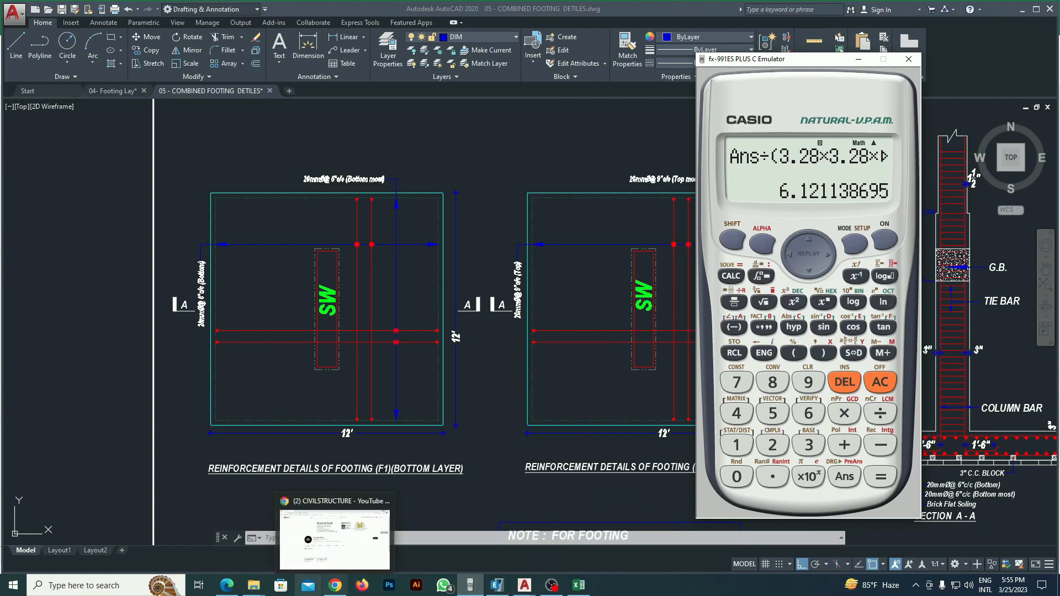
{"action": "left_click", "coordinate": [234, 591]}
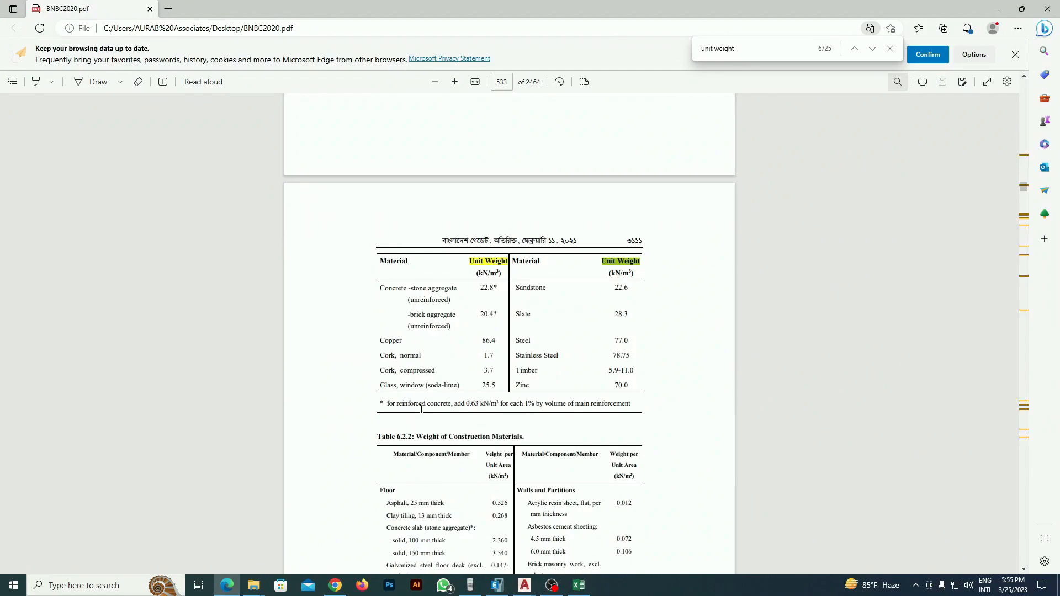
{"action": "scroll", "coordinate": [472, 381], "scroll_direction": "down", "scroll_amount": 2}
{"action": "scroll", "coordinate": [448, 286], "scroll_direction": "up", "scroll_amount": 2}
{"action": "left_click_drag", "start_coordinate": [481, 284], "coordinate": [497, 288]}
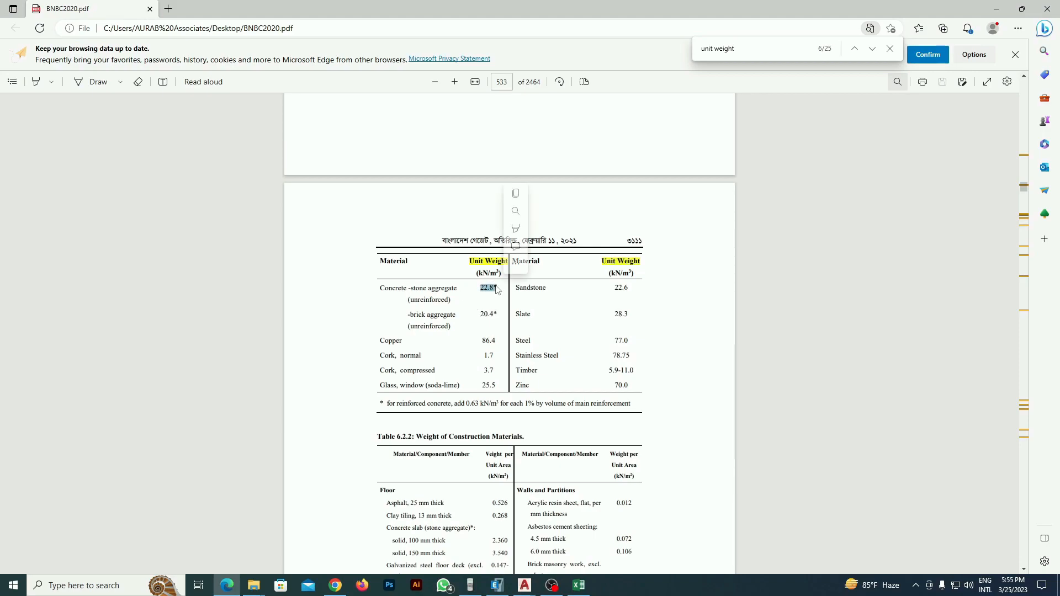
{"action": "left_click", "coordinate": [481, 315]}
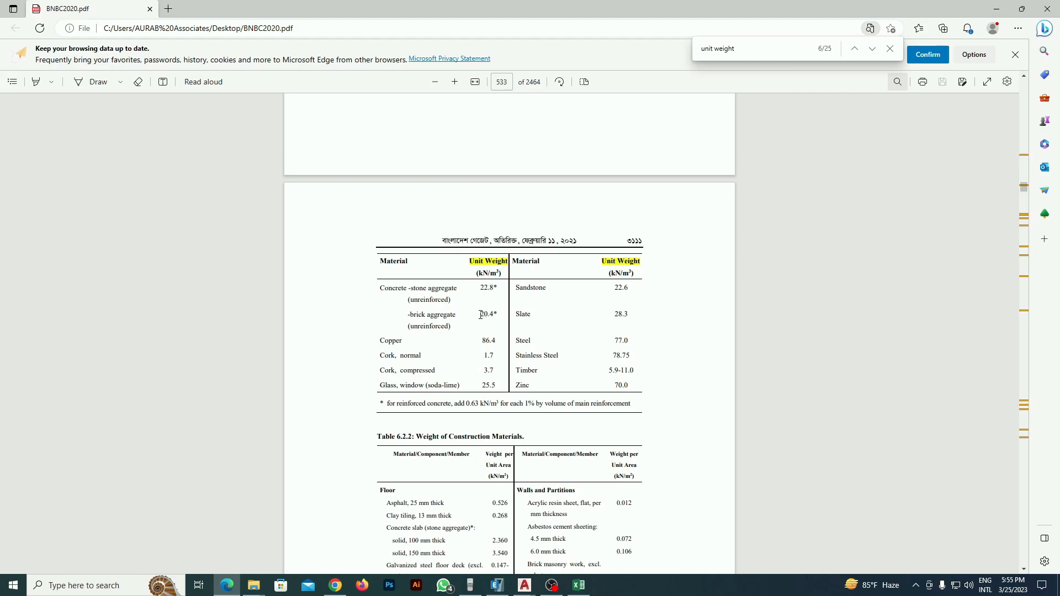
{"action": "left_click_drag", "start_coordinate": [497, 312], "coordinate": [498, 313]}
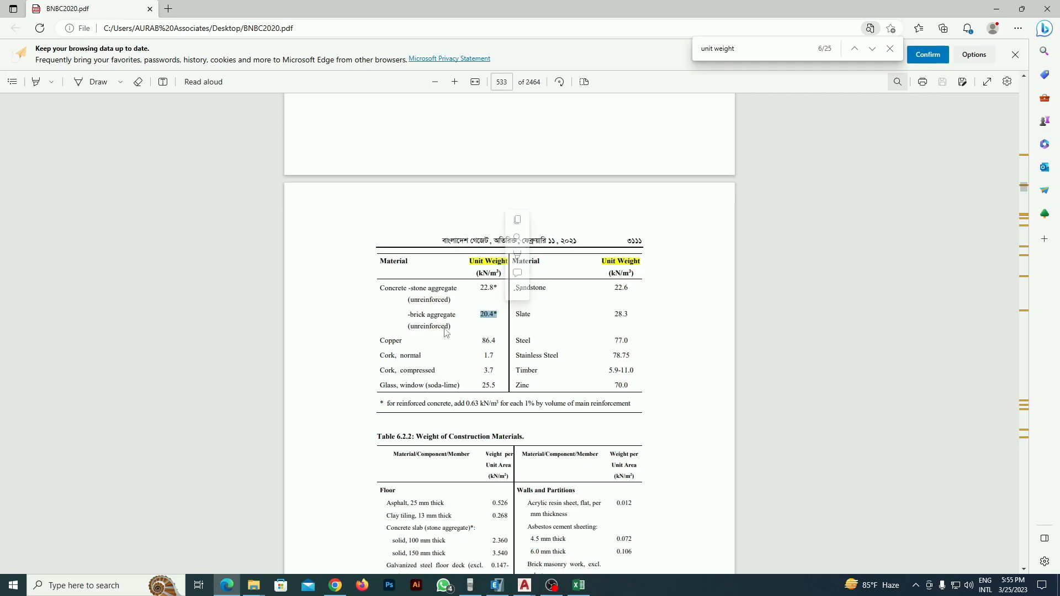
{"action": "left_click_drag", "start_coordinate": [388, 402], "coordinate": [665, 408]}
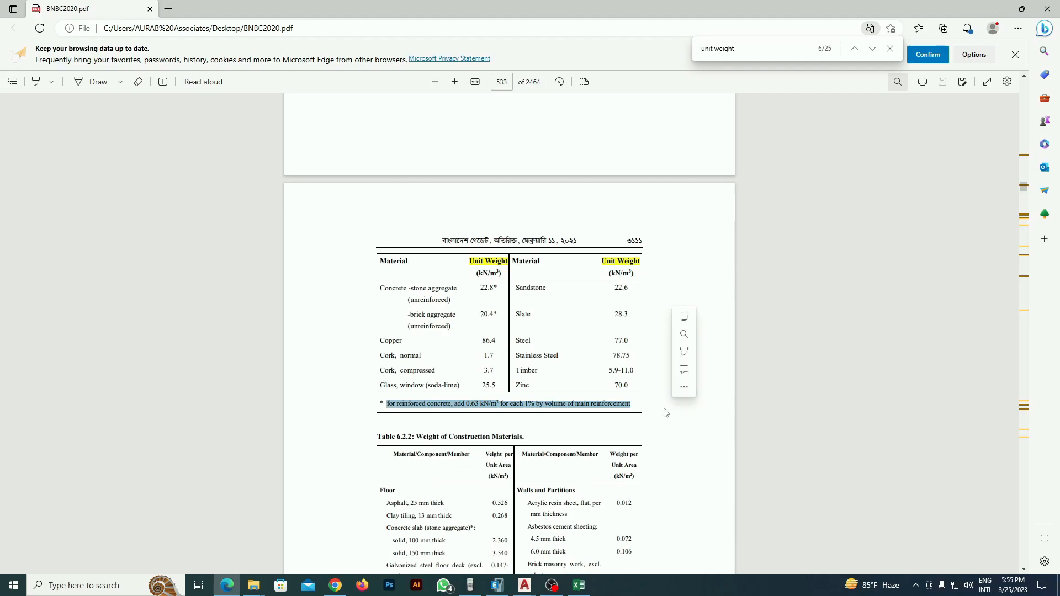
{"action": "double_click", "coordinate": [481, 312]}
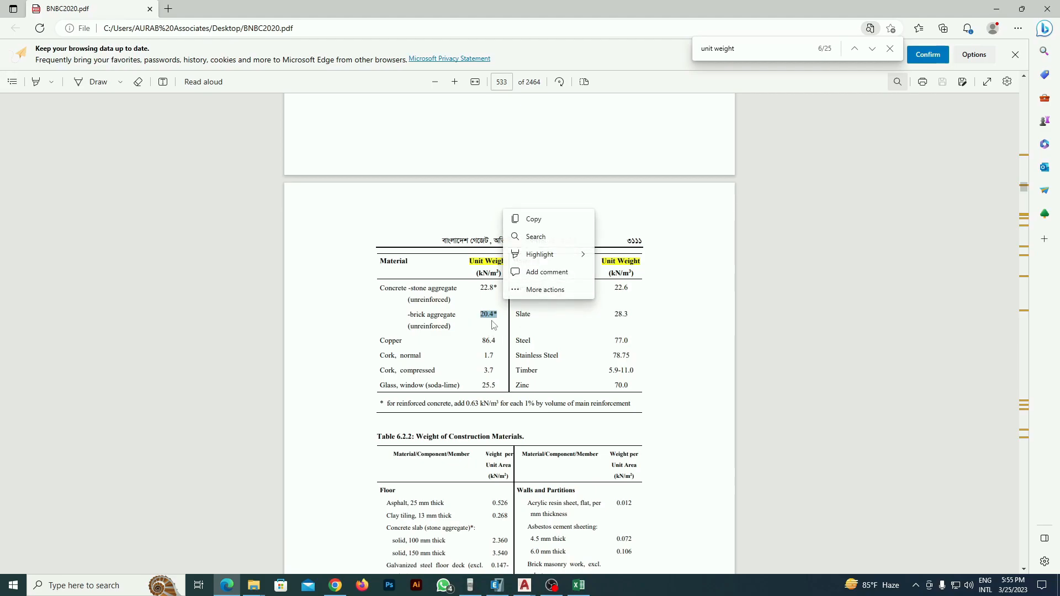
Step: Return to the calculator and multiply the F1 volume by the 20.4 kN/m³ concrete unit weight
{"action": "left_click", "coordinate": [997, 9]}
{"action": "left_click", "coordinate": [841, 416]}
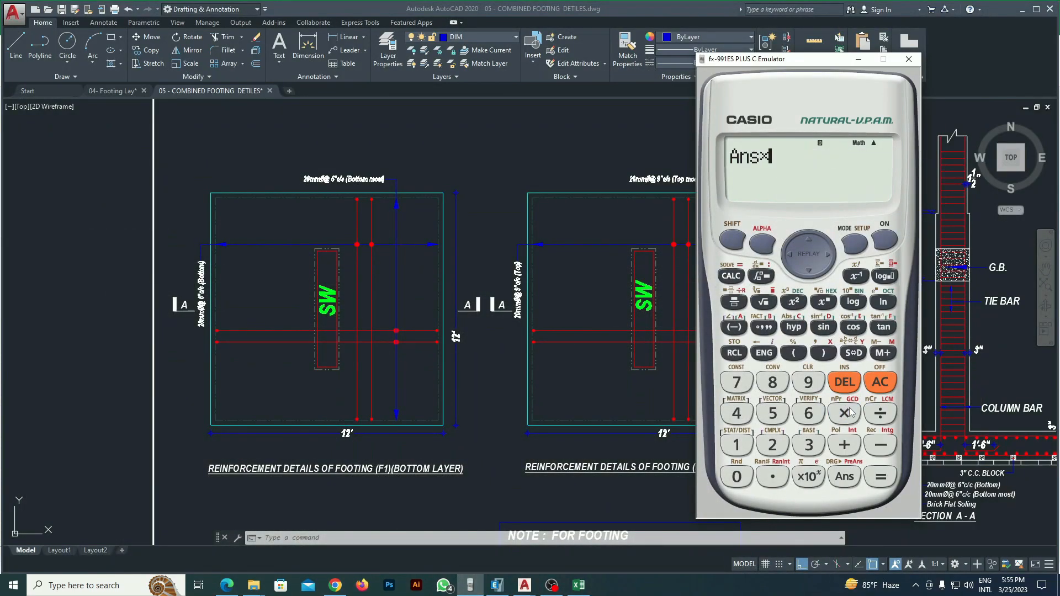
{"action": "left_click", "coordinate": [773, 445]}
{"action": "left_click", "coordinate": [737, 477]}
{"action": "left_click", "coordinate": [772, 477]}
{"action": "left_click", "coordinate": [878, 477]}
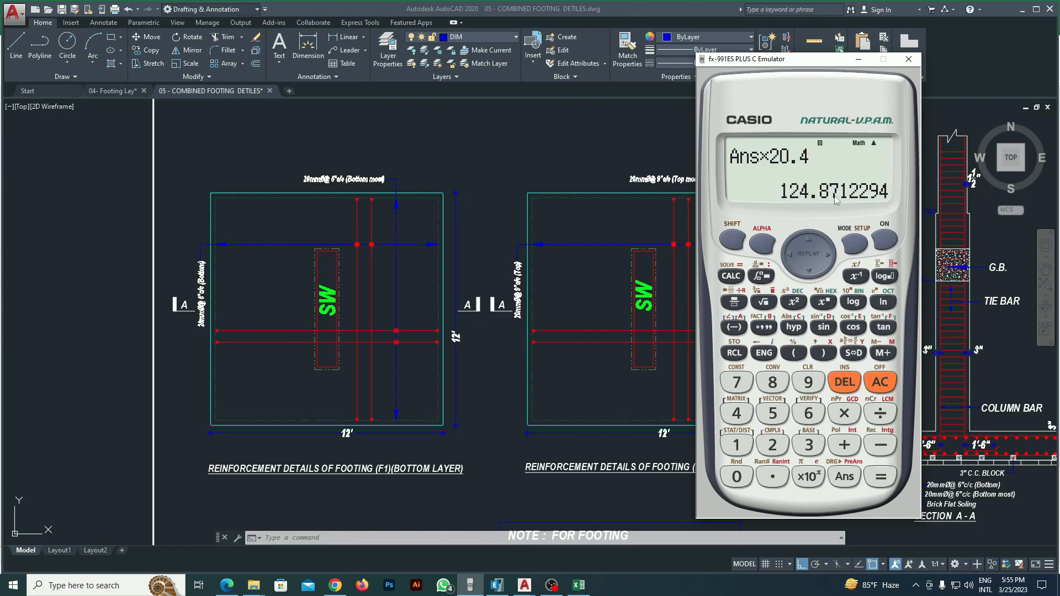
Step: Record the F1 footing weight as 124 in cell L103 of the Wind Load sheet and label it KN in M103
{"action": "left_click", "coordinate": [579, 586]}
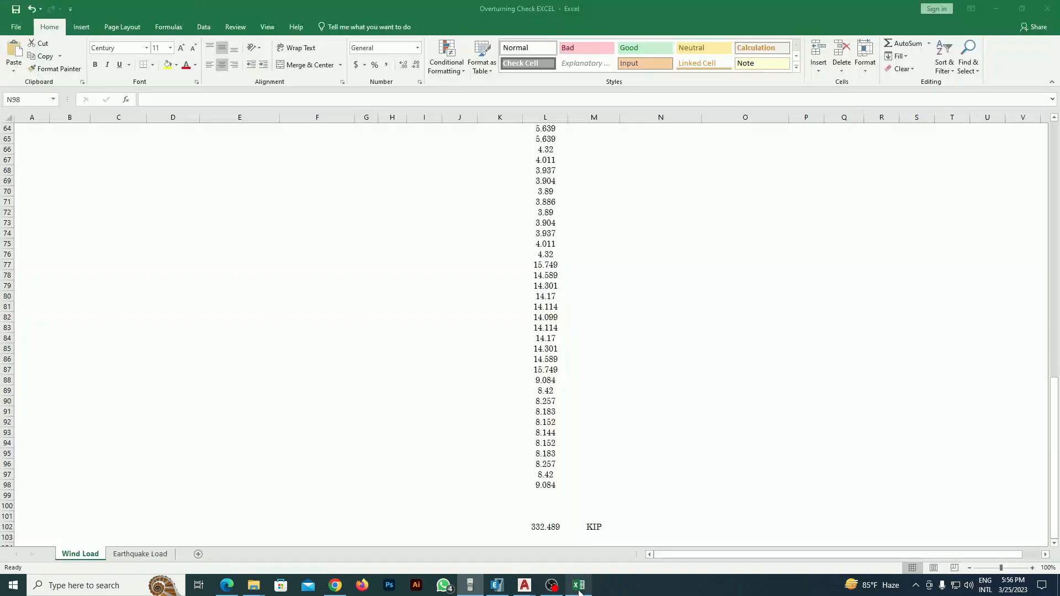
{"action": "scroll", "coordinate": [608, 497], "scroll_direction": "down", "scroll_amount": 3}
{"action": "left_click", "coordinate": [545, 445]}
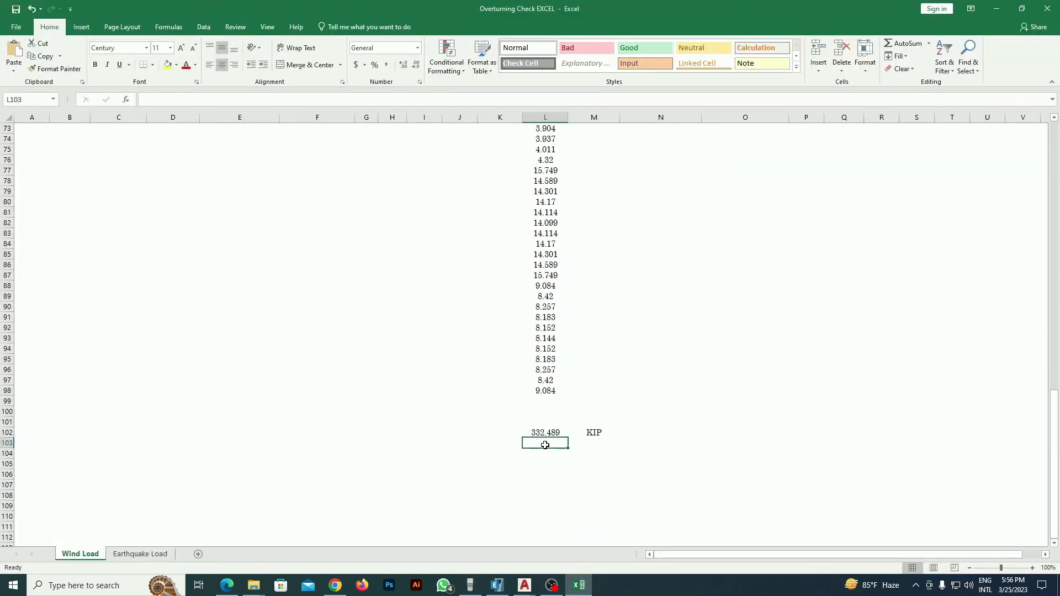
{"action": "type", "text": "124"}
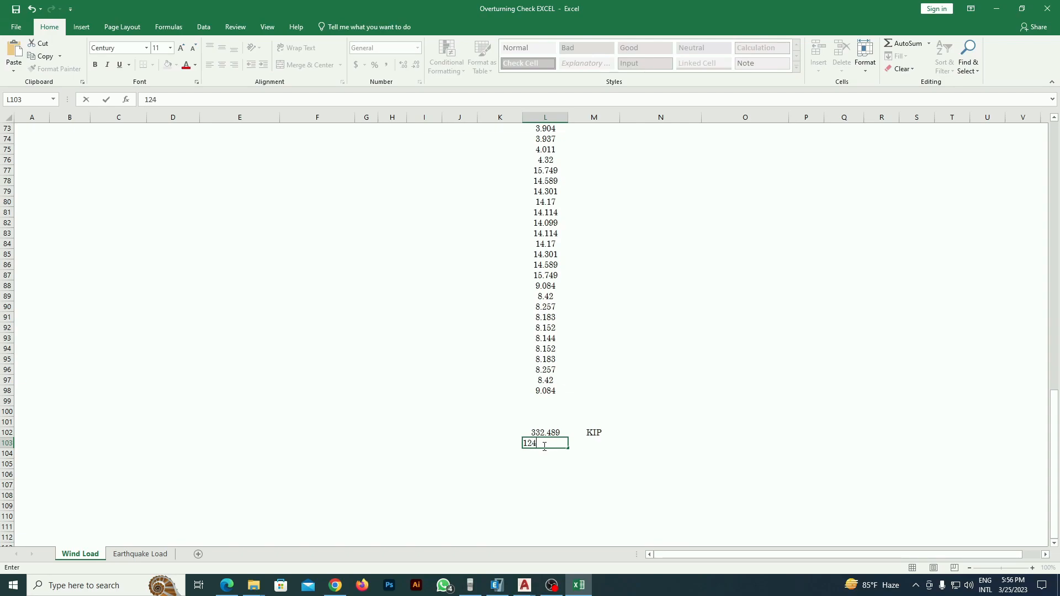
{"action": "left_click", "coordinate": [591, 442]}
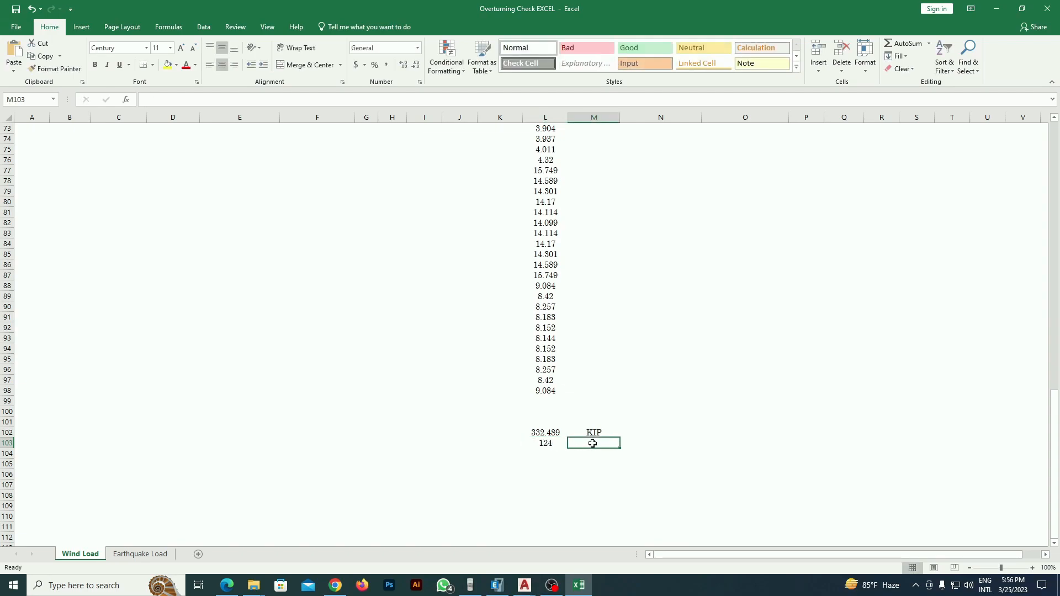
{"action": "type", "text": "KN"}
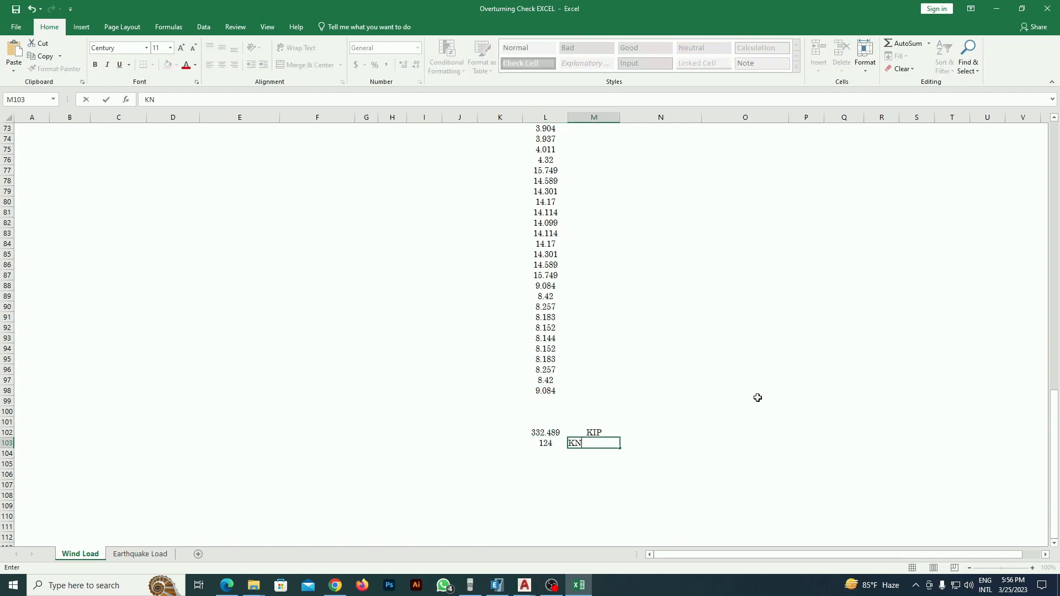
{"action": "left_click", "coordinate": [757, 397]}
Step: Return to the footing drawing, clear the calculator and examine the length of combined footing CF1
{"action": "left_click", "coordinate": [997, 9]}
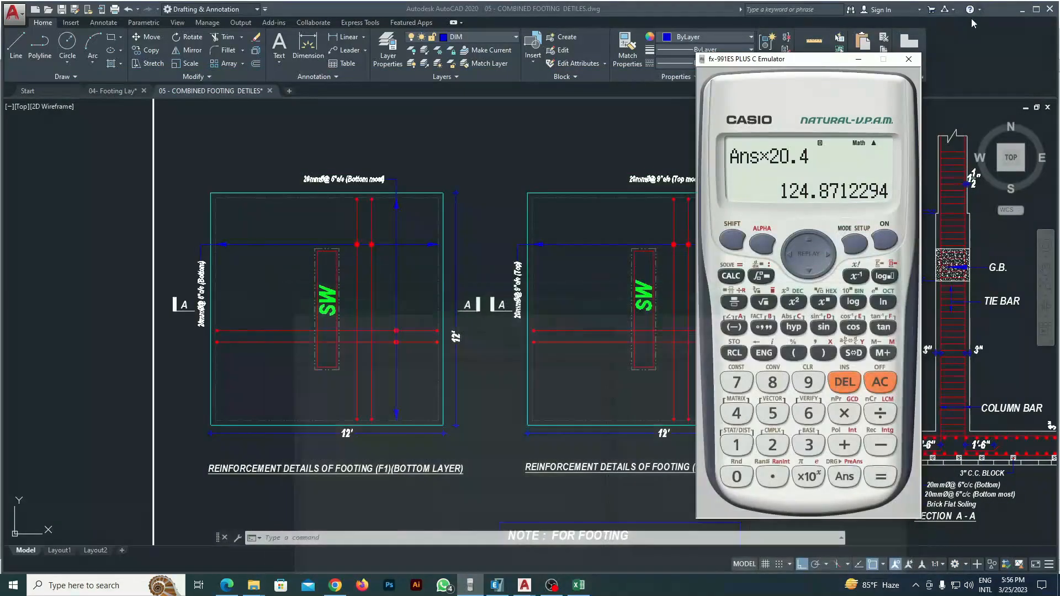
{"action": "left_click", "coordinate": [864, 384]}
{"action": "scroll", "coordinate": [331, 331], "scroll_direction": "down", "scroll_amount": 3}
{"action": "scroll", "coordinate": [466, 279], "scroll_direction": "up", "scroll_amount": 8}
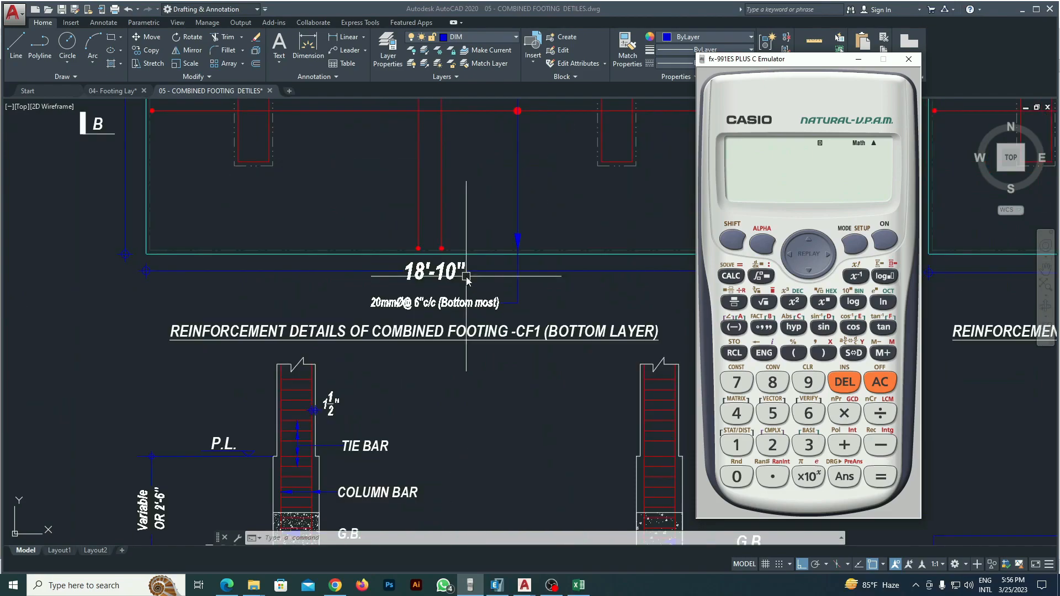
{"action": "scroll", "coordinate": [446, 304], "scroll_direction": "down", "scroll_amount": 2}
{"action": "left_click", "coordinate": [447, 293]}
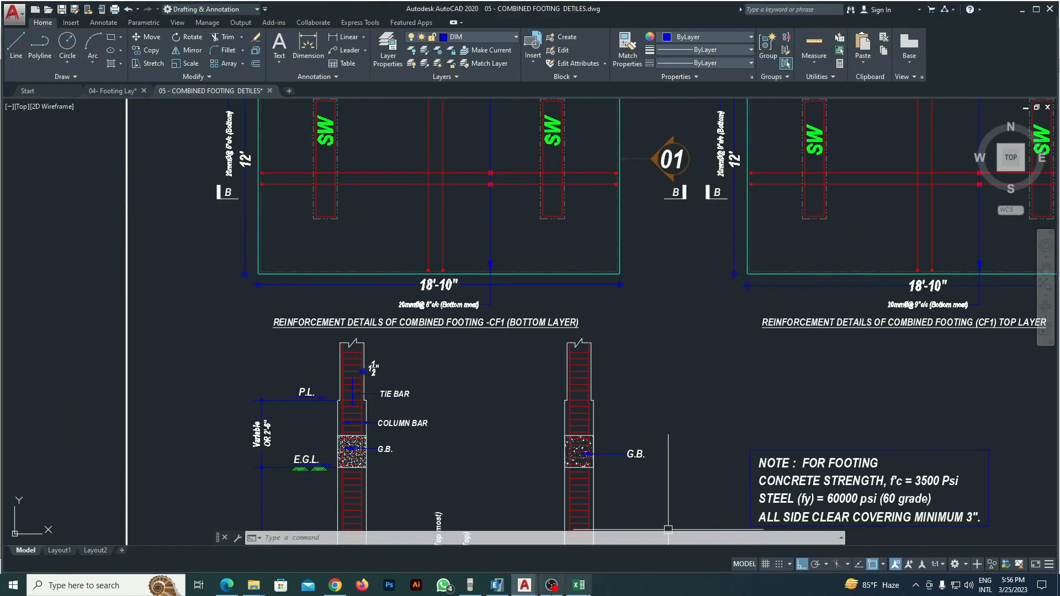
{"action": "left_click", "coordinate": [470, 586]}
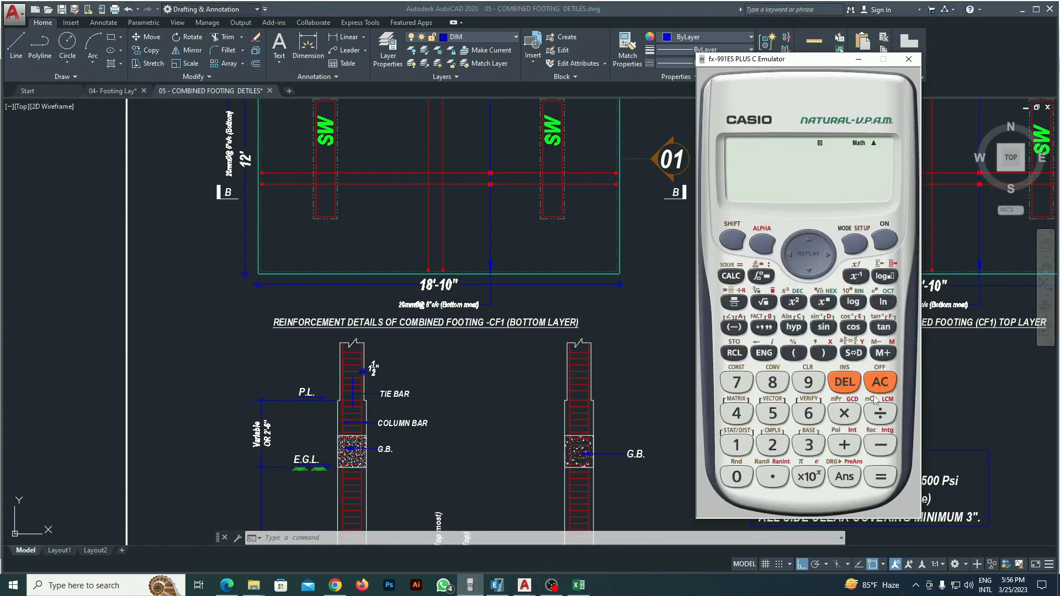
Step: Calculate combined footing CF1's volume in cubic feet as 18.83×12×1.5
{"action": "left_click", "coordinate": [739, 445]}
{"action": "left_click", "coordinate": [771, 386]}
{"action": "left_click", "coordinate": [772, 476]}
{"action": "left_click", "coordinate": [771, 384]}
{"action": "left_click", "coordinate": [808, 445]}
{"action": "scroll", "coordinate": [364, 271], "scroll_direction": "down", "scroll_amount": 2}
{"action": "scroll", "coordinate": [277, 207], "scroll_direction": "up", "scroll_amount": 2}
{"action": "left_click", "coordinate": [737, 445]}
{"action": "left_click", "coordinate": [772, 448]}
{"action": "left_click", "coordinate": [840, 422]}
{"action": "left_click", "coordinate": [736, 445]}
{"action": "left_click", "coordinate": [773, 476]}
{"action": "left_click", "coordinate": [772, 414]}
{"action": "left_click", "coordinate": [880, 477]}
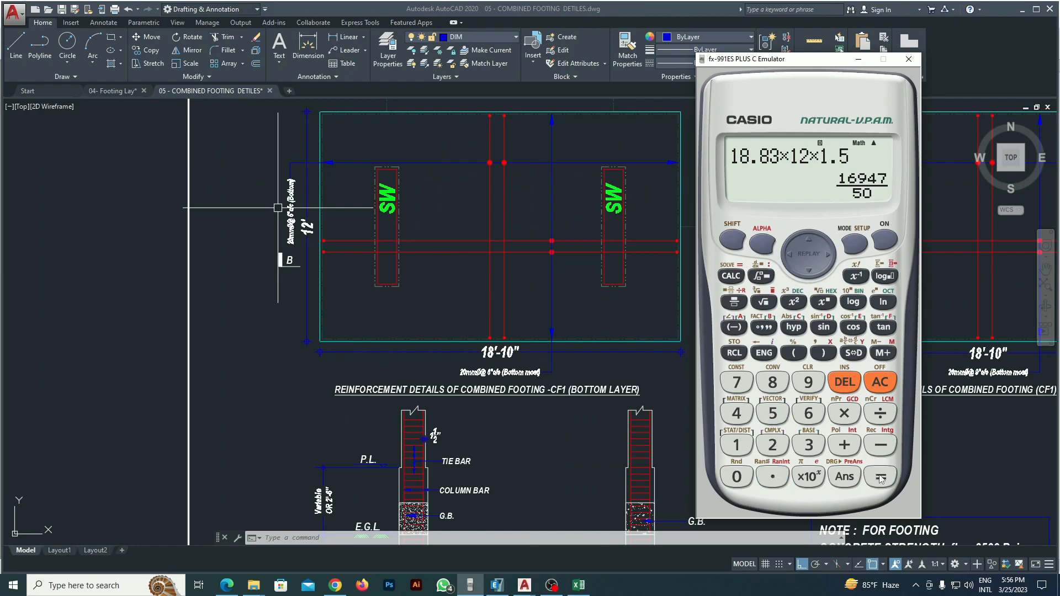
Step: Convert the CF1 volume to cubic metres by dividing the calculated result by (3.28×3.28×3.28)
{"action": "left_click", "coordinate": [879, 416]}
{"action": "left_click", "coordinate": [794, 353]}
{"action": "left_click", "coordinate": [808, 445]}
{"action": "left_click", "coordinate": [772, 445]}
{"action": "left_click", "coordinate": [772, 382]}
{"action": "left_click", "coordinate": [844, 382]}
{"action": "left_click", "coordinate": [844, 382]}
{"action": "left_click", "coordinate": [773, 382]}
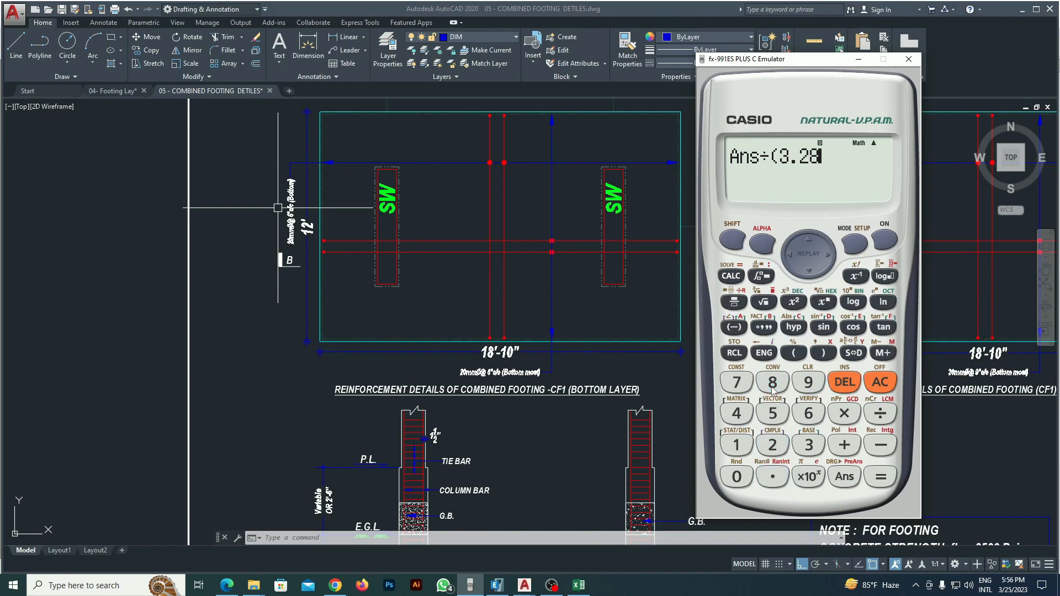
{"action": "left_click", "coordinate": [840, 419]}
{"action": "left_click", "coordinate": [801, 455]}
{"action": "left_click", "coordinate": [773, 476]}
{"action": "left_click", "coordinate": [772, 445]}
{"action": "left_click", "coordinate": [773, 382]}
{"action": "left_click", "coordinate": [844, 413]}
{"action": "left_click", "coordinate": [808, 444]}
{"action": "left_click", "coordinate": [772, 476]}
{"action": "left_click", "coordinate": [773, 445]}
{"action": "left_click", "coordinate": [772, 382]}
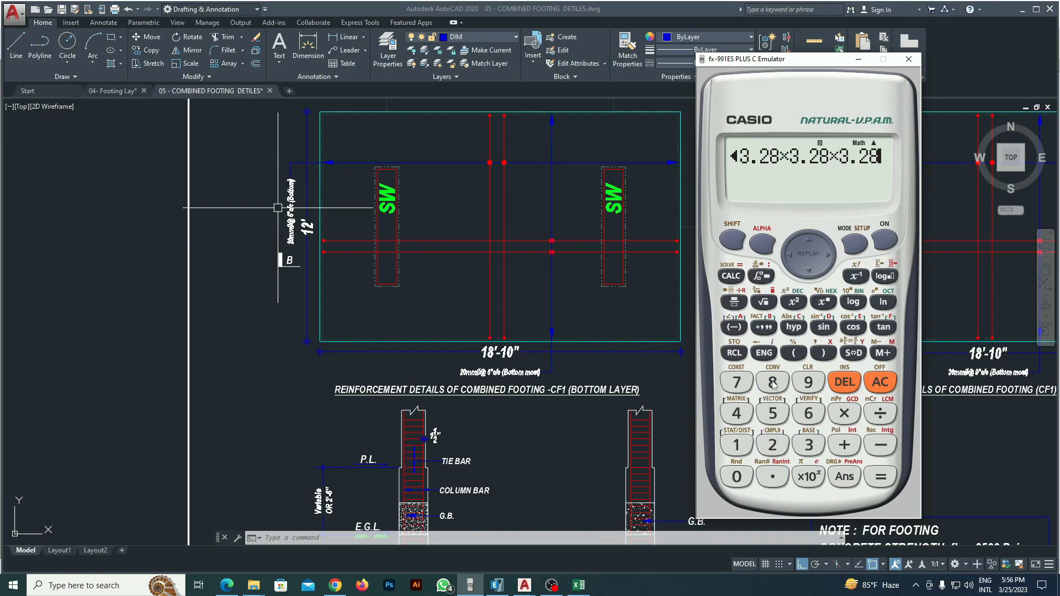
{"action": "left_click", "coordinate": [816, 356]}
{"action": "left_click", "coordinate": [881, 476]}
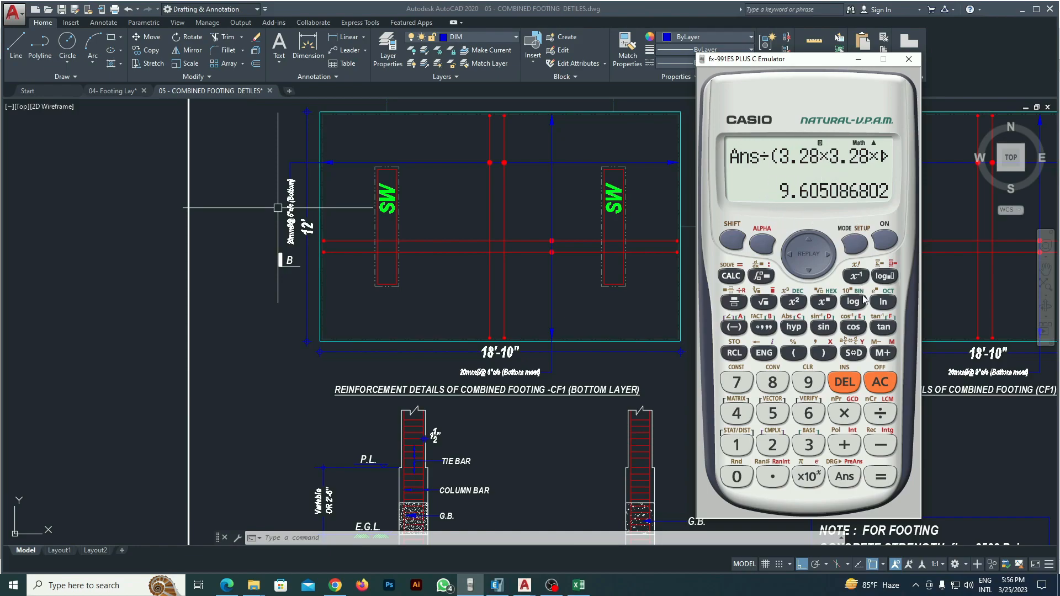
Step: Multiply the converted CF1 volume by the 20.4 kN/m³ concrete unit weight
{"action": "left_click", "coordinate": [843, 421]}
{"action": "left_click", "coordinate": [772, 447]}
{"action": "left_click", "coordinate": [740, 478]}
{"action": "left_click", "coordinate": [773, 478]}
{"action": "left_click", "coordinate": [737, 421]}
{"action": "left_click", "coordinate": [881, 476]}
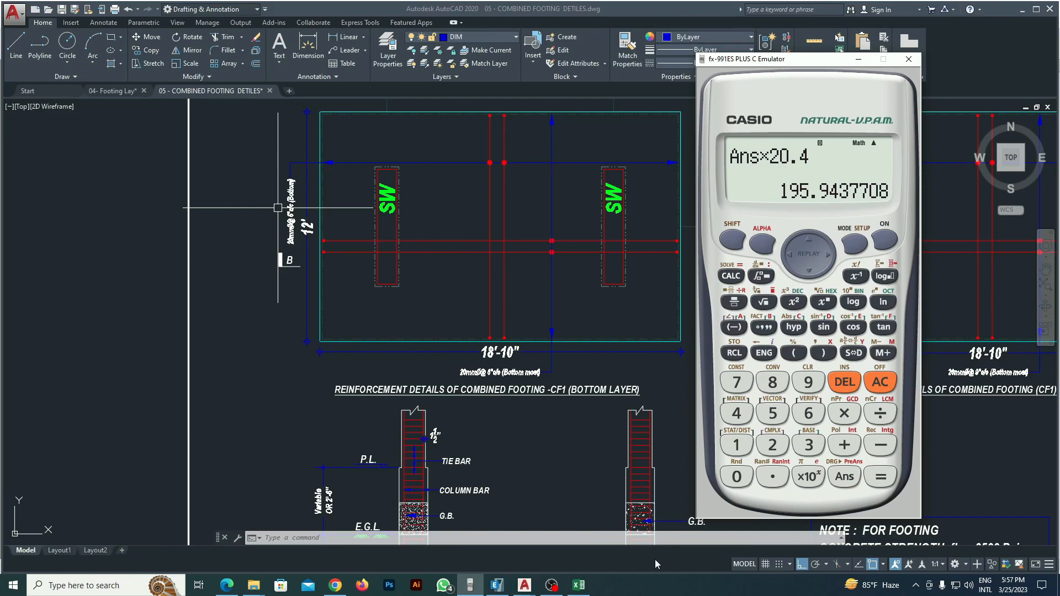
Step: Switch to the Excel workbook, record the CF1 footing weight as 195 in L104 of the Wind Load sheet and label it KN in M104
{"action": "left_click", "coordinate": [575, 590]}
{"action": "left_click", "coordinate": [553, 453]}
{"action": "type", "text": "1"}
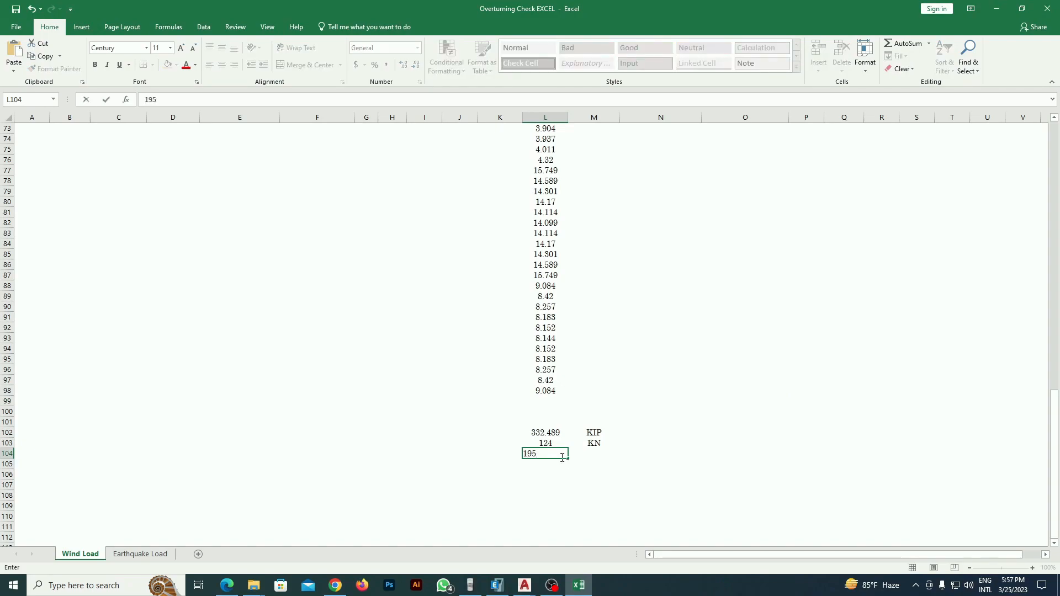
{"action": "type", "text": "95"}
{"action": "left_click", "coordinate": [635, 453]}
{"action": "left_click", "coordinate": [596, 454]}
{"action": "type", "text": "KN"}
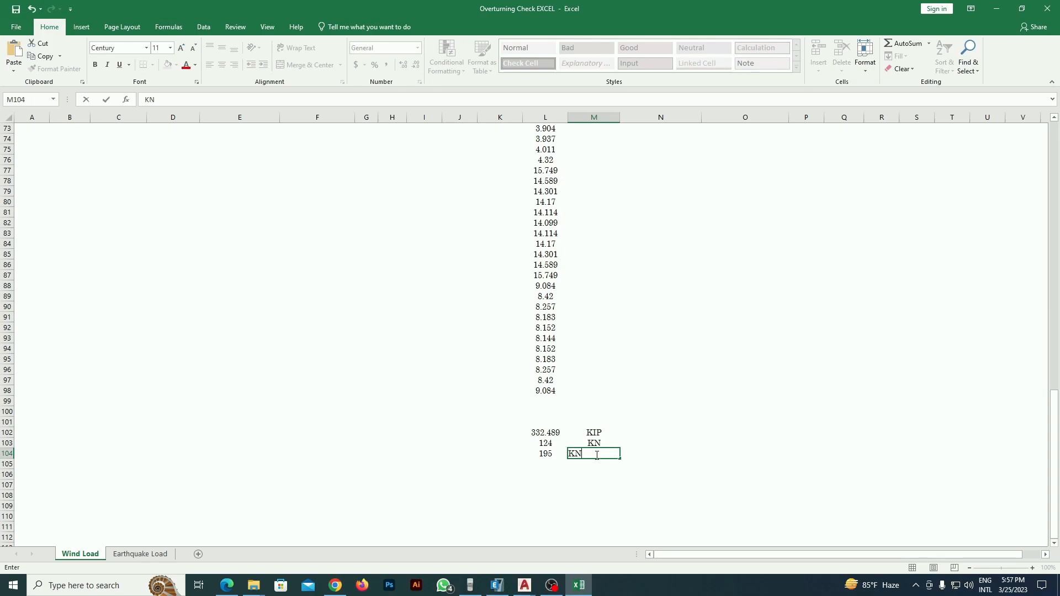
{"action": "left_click", "coordinate": [904, 306]}
Step: Return to the AutoCAD footing drawing and examine the combined footing CF1 reinforcement plans and grid lines
{"action": "left_click", "coordinate": [996, 9]}
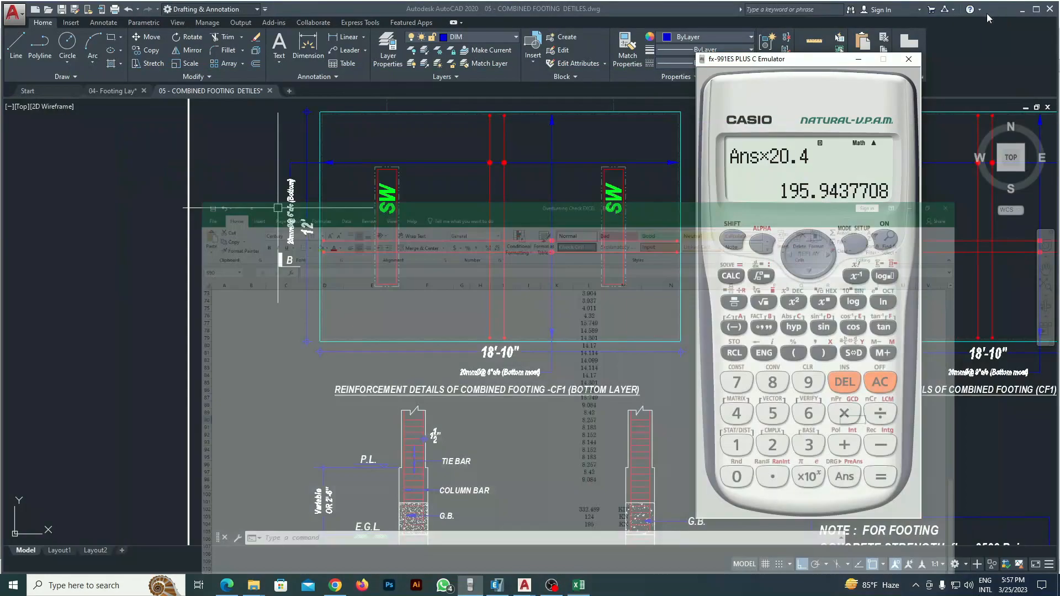
{"action": "left_click", "coordinate": [621, 295]}
{"action": "scroll", "coordinate": [575, 295], "scroll_direction": "up", "scroll_amount": 4}
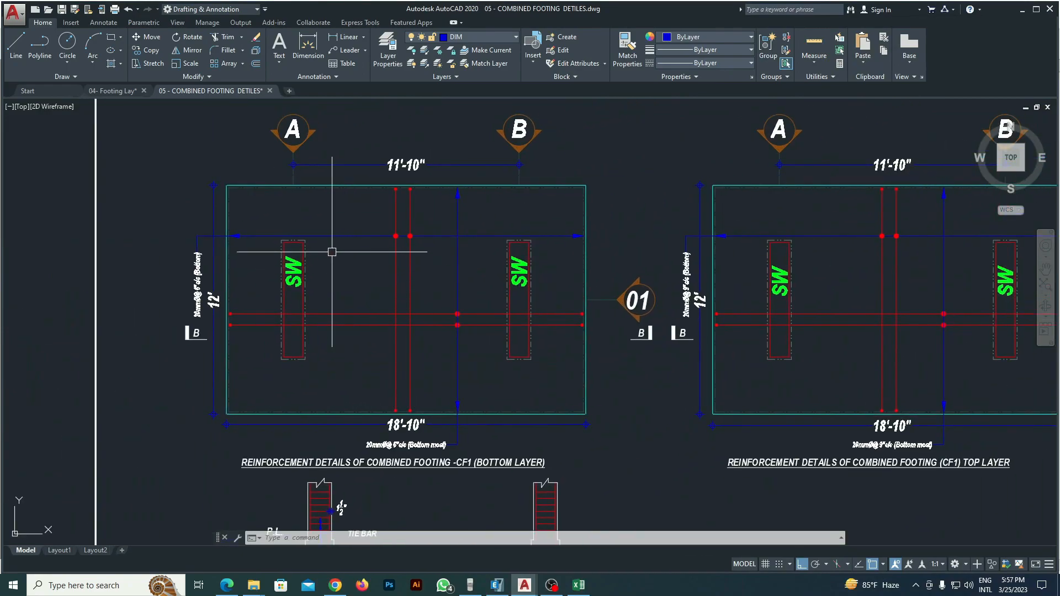
Step: Check the overall length and width dimensions of the combined footing CF1 in the bottom-layer plan
{"action": "left_click", "coordinate": [394, 424]}
{"action": "left_click", "coordinate": [213, 305]}
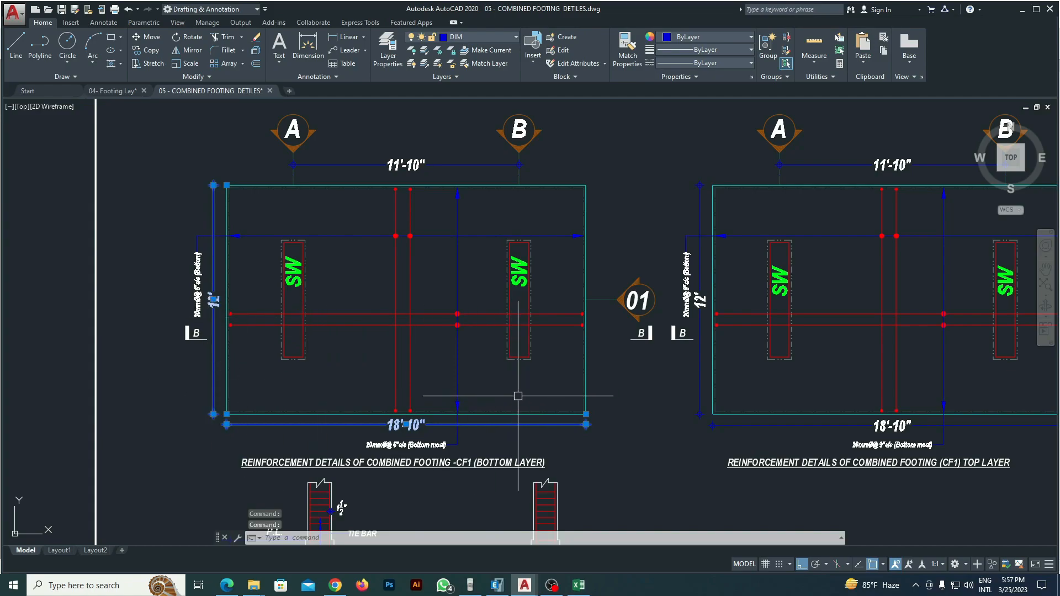
{"action": "left_click", "coordinate": [489, 426]}
{"action": "key", "text": "Escape"}
{"action": "key", "text": "Escape"}
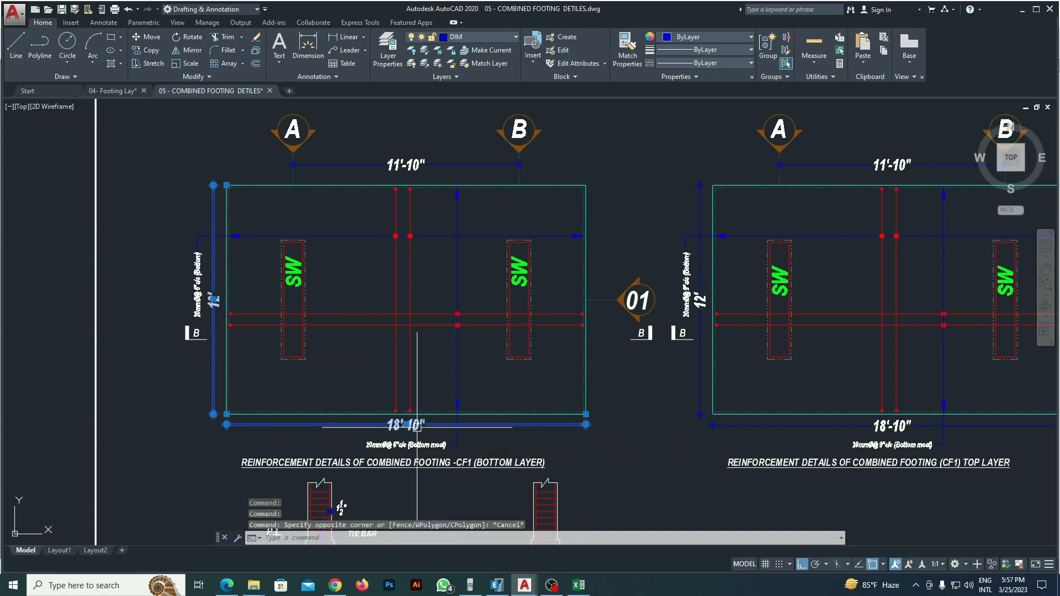
{"action": "key", "text": "Escape"}
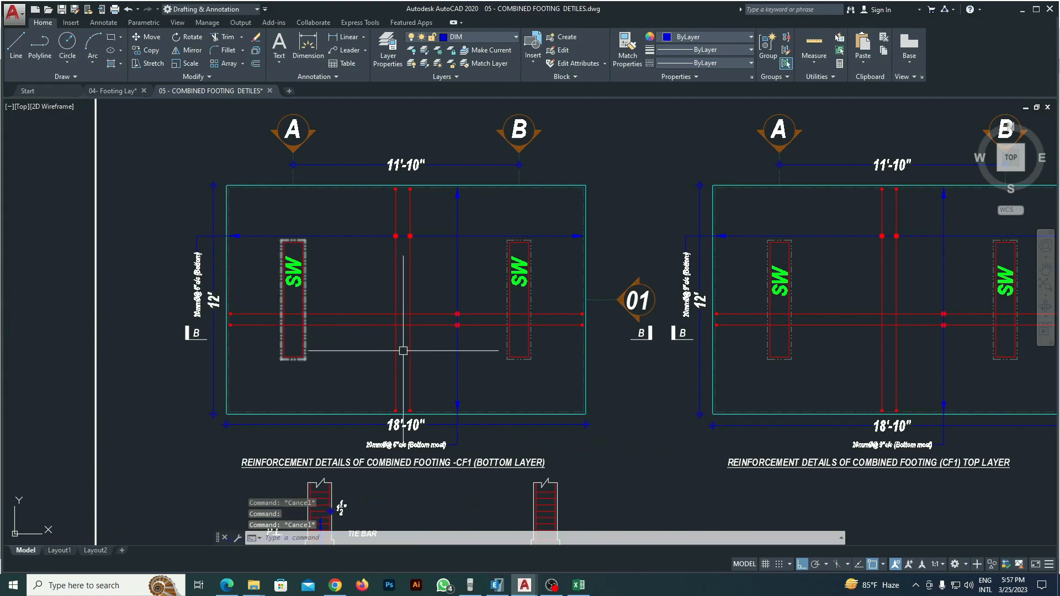
Step: Examine the depth dimensions in footing section A-A, from E.G.L. down to the base, including the footing thickness
{"action": "scroll", "coordinate": [528, 326], "scroll_direction": "down", "scroll_amount": 6}
{"action": "scroll", "coordinate": [528, 327], "scroll_direction": "down", "scroll_amount": 2}
{"action": "scroll", "coordinate": [549, 343], "scroll_direction": "up", "scroll_amount": 10}
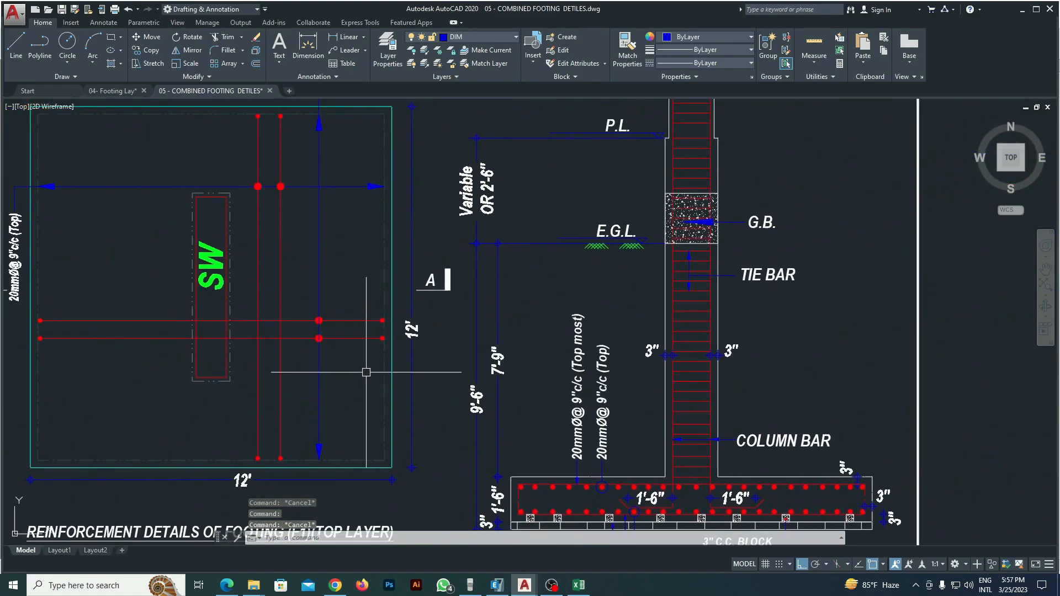
{"action": "left_click", "coordinate": [533, 244]}
{"action": "scroll", "coordinate": [520, 458], "scroll_direction": "down", "scroll_amount": 3}
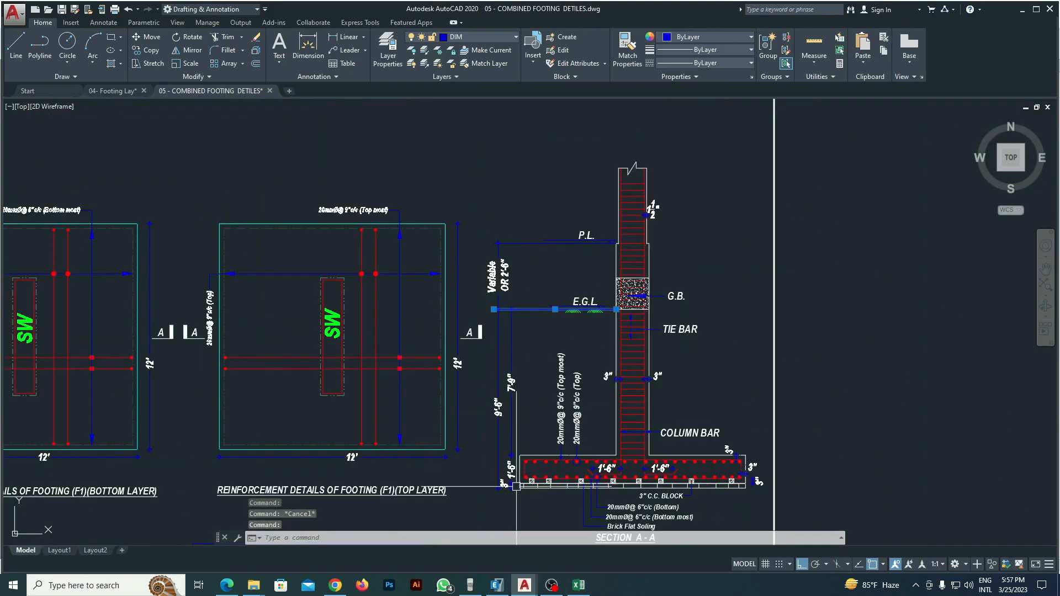
{"action": "scroll", "coordinate": [513, 494], "scroll_direction": "up", "scroll_amount": 3}
{"action": "left_click", "coordinate": [484, 350]}
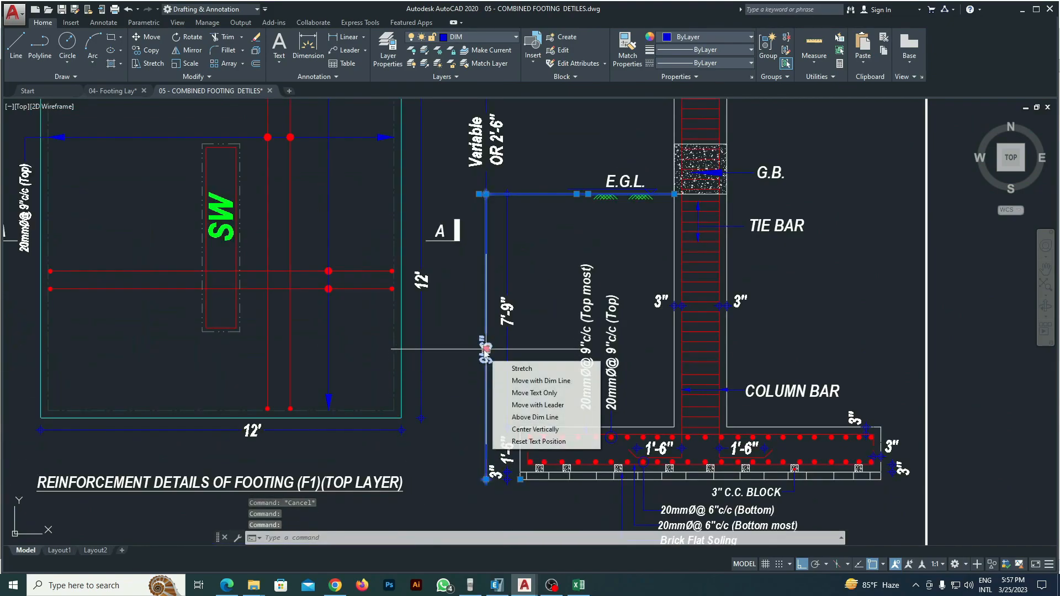
{"action": "key", "text": "Escape"}
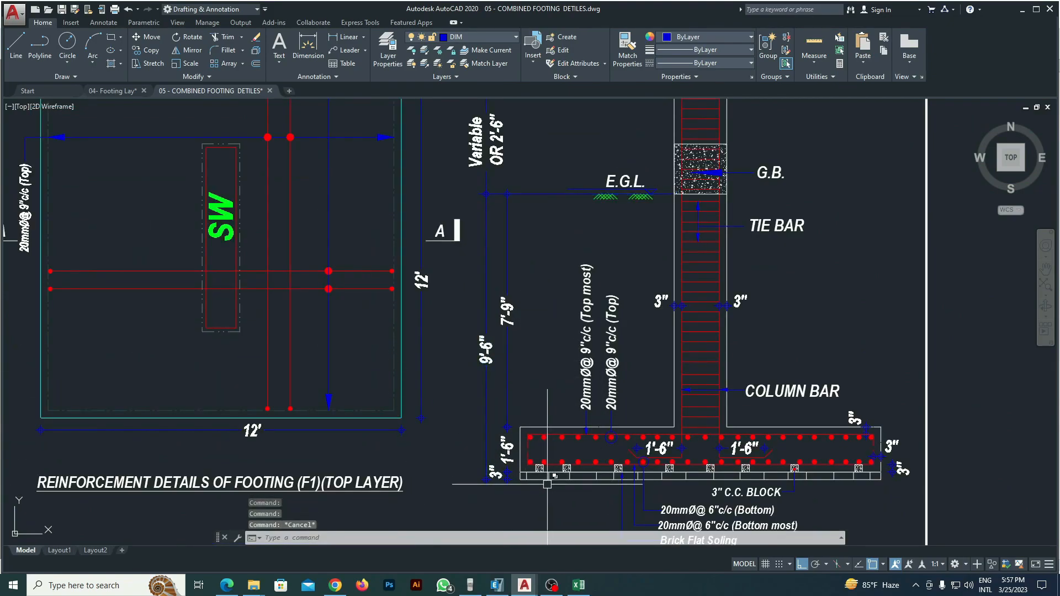
{"action": "left_click", "coordinate": [511, 449]}
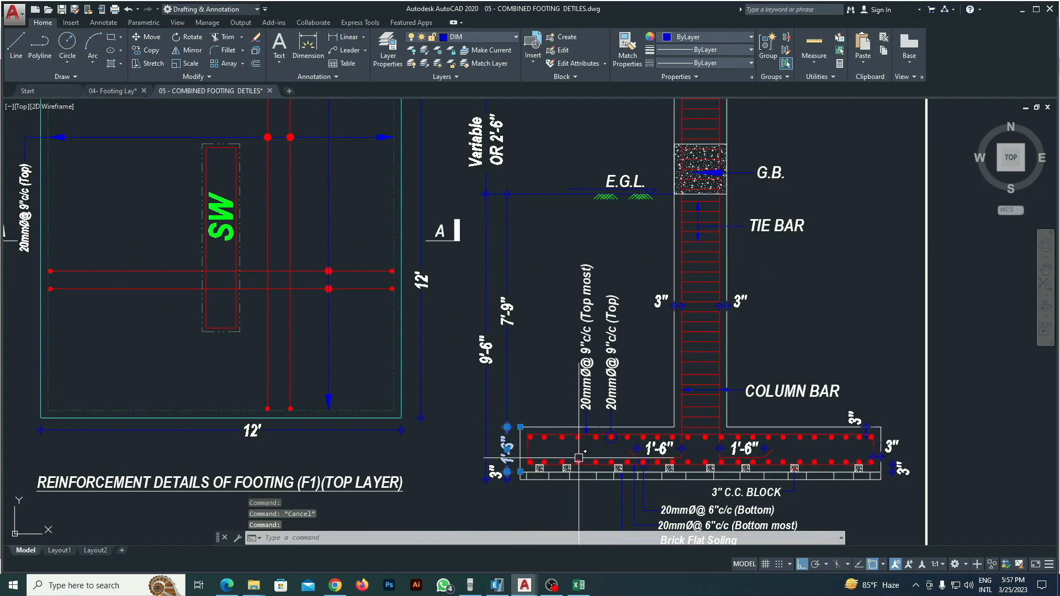
{"action": "key", "text": "Escape"}
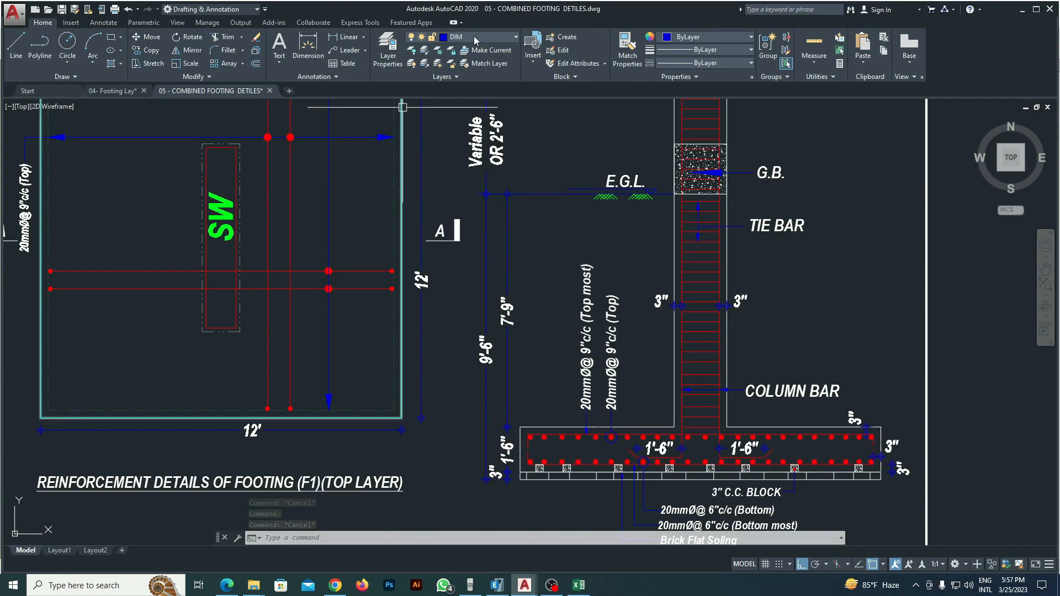
Step: Add a vertical linear dimension from the footing's top edge up to the E.G.L. line in section A-A
{"action": "left_click", "coordinate": [348, 39]}
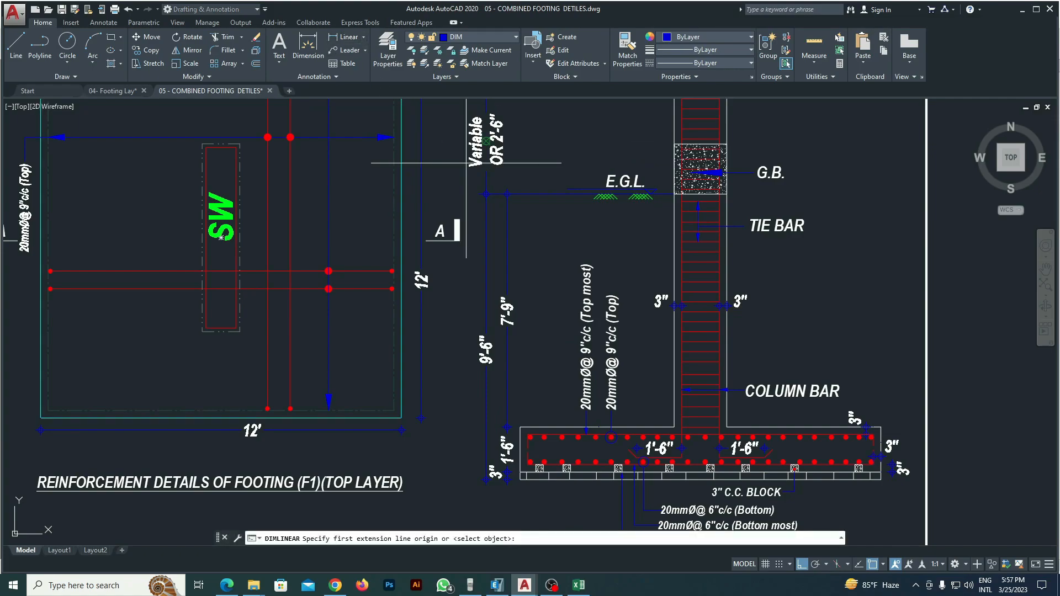
{"action": "scroll", "coordinate": [541, 417], "scroll_direction": "up", "scroll_amount": 3}
{"action": "left_click", "coordinate": [508, 432]}
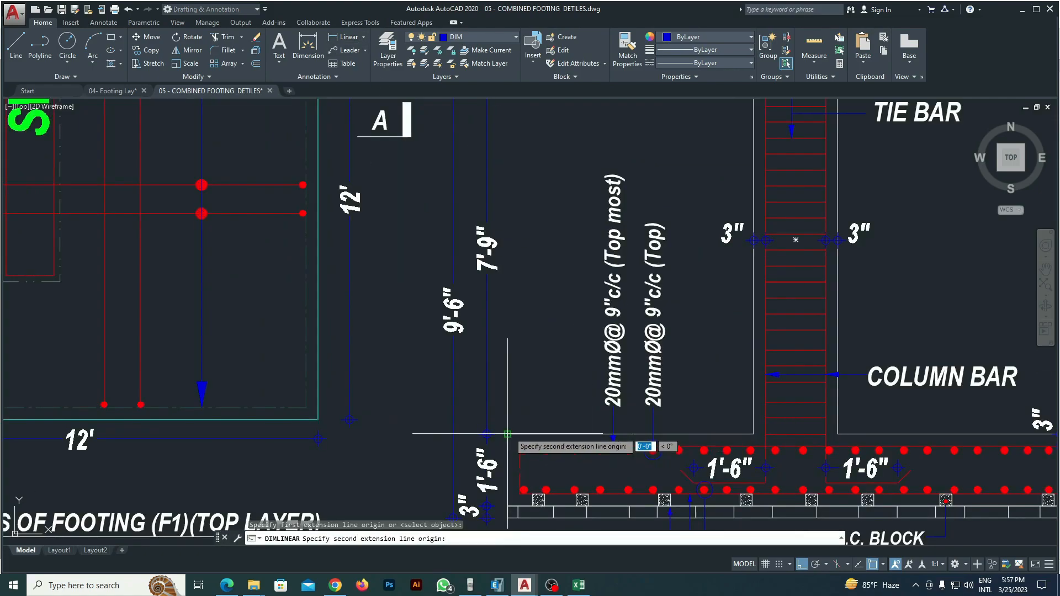
{"action": "scroll", "coordinate": [508, 432], "scroll_direction": "down", "scroll_amount": 3}
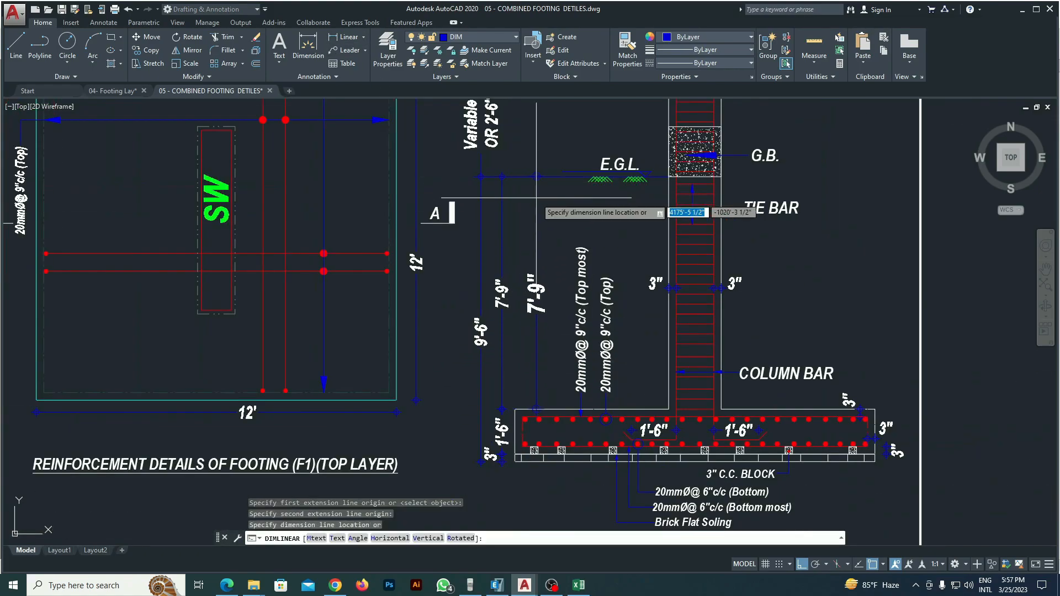
{"action": "left_click", "coordinate": [514, 176]}
{"action": "scroll", "coordinate": [566, 345], "scroll_direction": "up", "scroll_amount": 2}
{"action": "scroll", "coordinate": [557, 344], "scroll_direction": "down", "scroll_amount": 3}
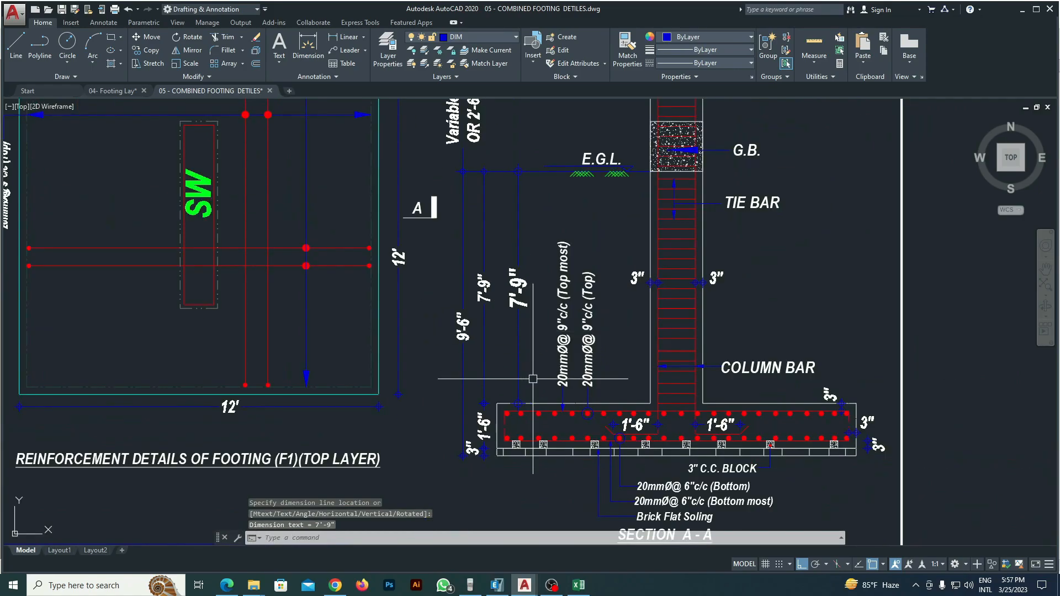
{"action": "scroll", "coordinate": [478, 442], "scroll_direction": "up", "scroll_amount": 3}
{"action": "key", "text": "Escape"}
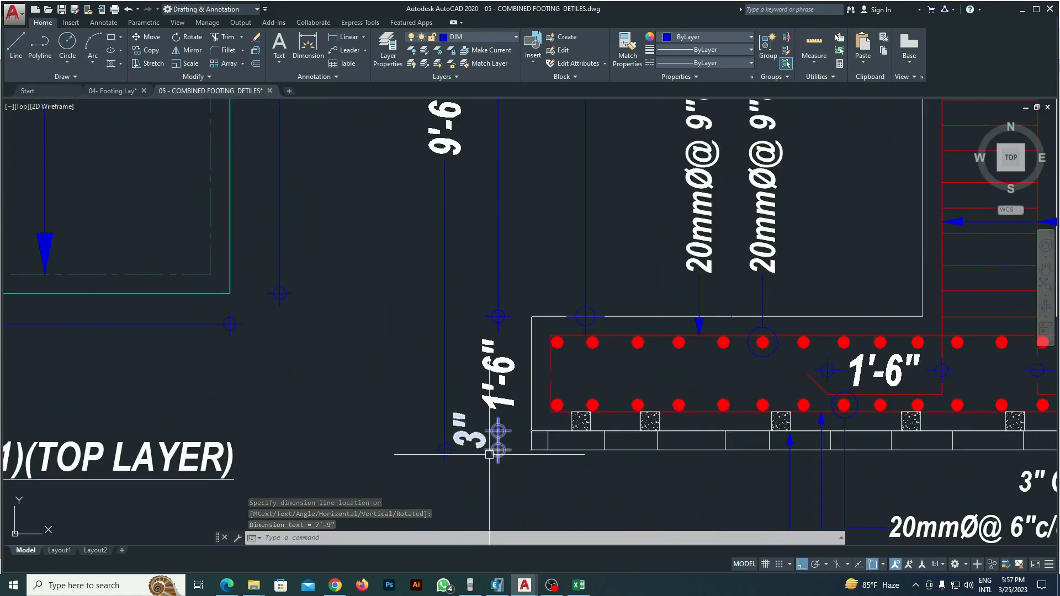
{"action": "scroll", "coordinate": [463, 450], "scroll_direction": "down", "scroll_amount": 3}
{"action": "left_click", "coordinate": [538, 316]}
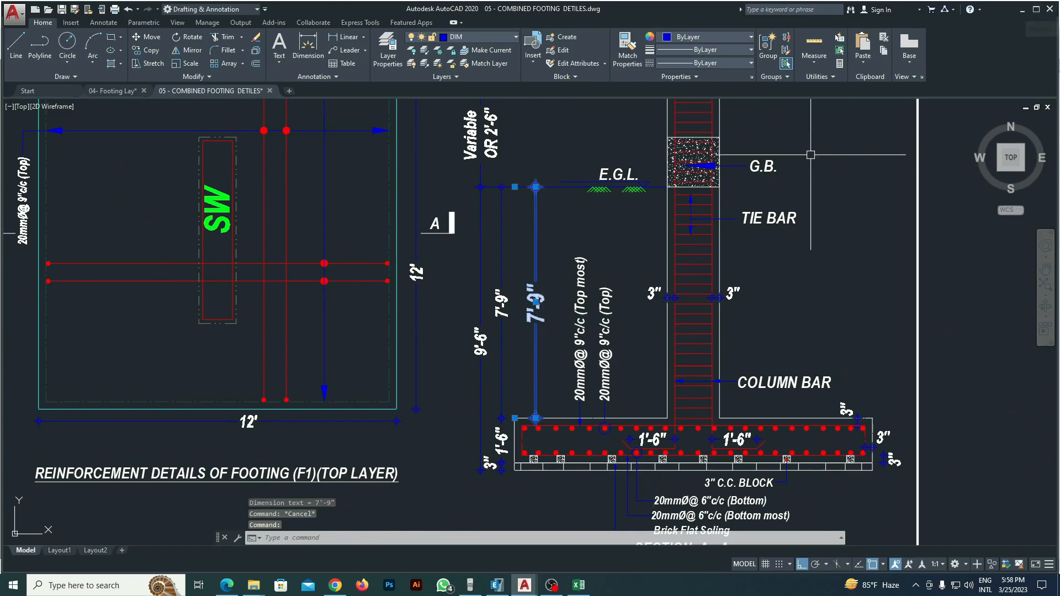
{"action": "scroll", "coordinate": [597, 299], "scroll_direction": "down", "scroll_amount": 2}
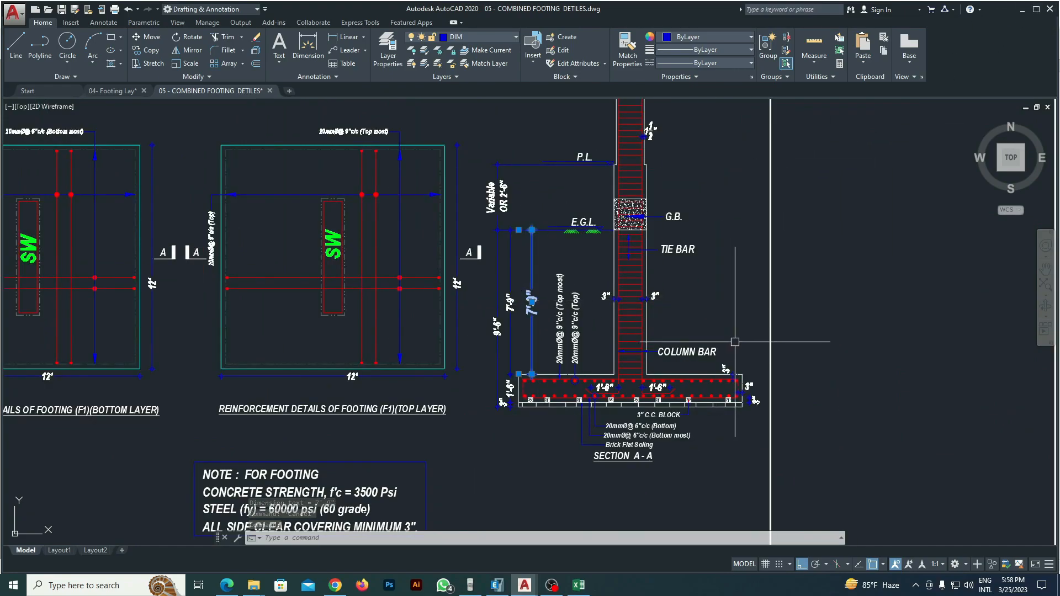
Step: Switch to the calculator and compute the soil volume above the footing as 12×12×7.75
{"action": "left_click", "coordinate": [1022, 11]}
{"action": "left_click", "coordinate": [891, 383]}
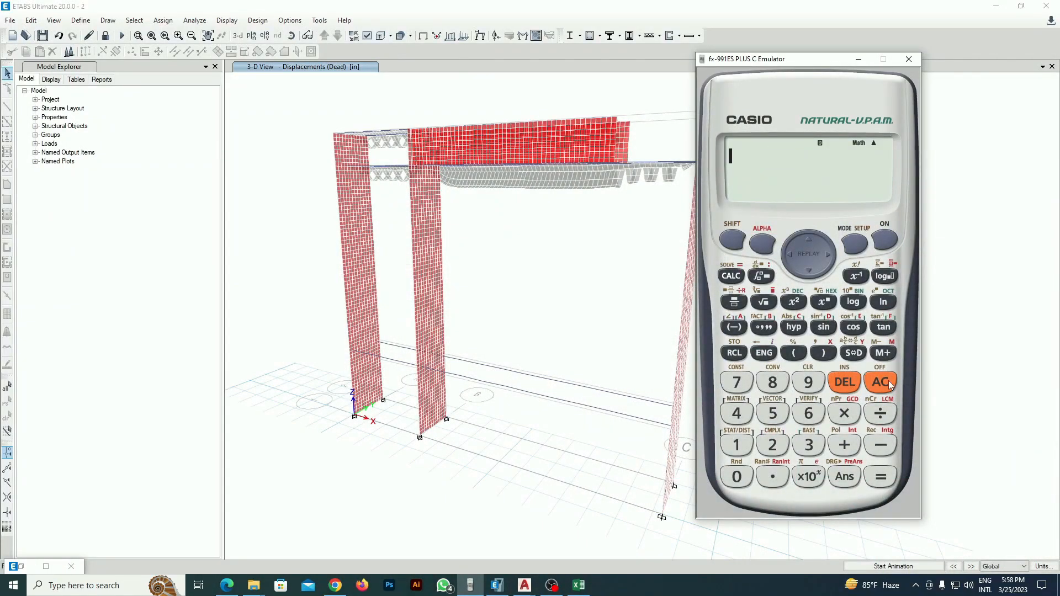
{"action": "left_click", "coordinate": [743, 450]}
{"action": "left_click", "coordinate": [771, 450]}
{"action": "left_click", "coordinate": [847, 422]}
{"action": "left_click", "coordinate": [748, 449]}
{"action": "left_click", "coordinate": [776, 450]}
{"action": "left_click", "coordinate": [845, 420]}
{"action": "left_click", "coordinate": [747, 387]}
{"action": "left_click", "coordinate": [773, 475]}
{"action": "left_click", "coordinate": [746, 386]}
{"action": "left_click", "coordinate": [775, 416]}
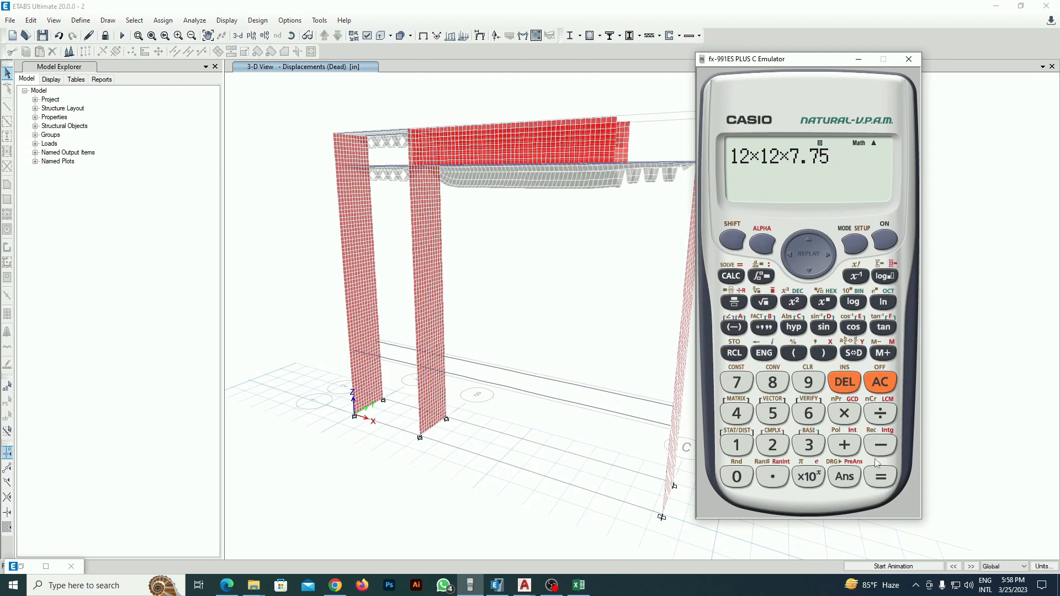
{"action": "left_click", "coordinate": [882, 477]}
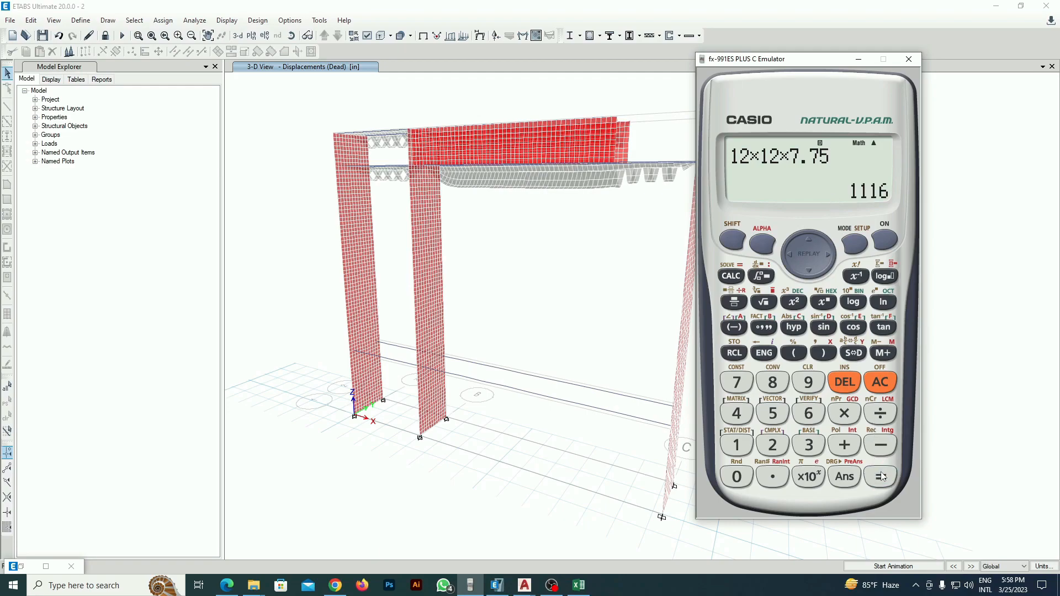
Step: Convert the volume to cubic metres by dividing the answer by (3.28×3.28×3.28)
{"action": "left_click", "coordinate": [883, 415]}
{"action": "left_click", "coordinate": [805, 356]}
{"action": "left_click", "coordinate": [809, 445]}
{"action": "left_click", "coordinate": [772, 477]}
{"action": "left_click", "coordinate": [781, 378]}
{"action": "left_click", "coordinate": [845, 382]}
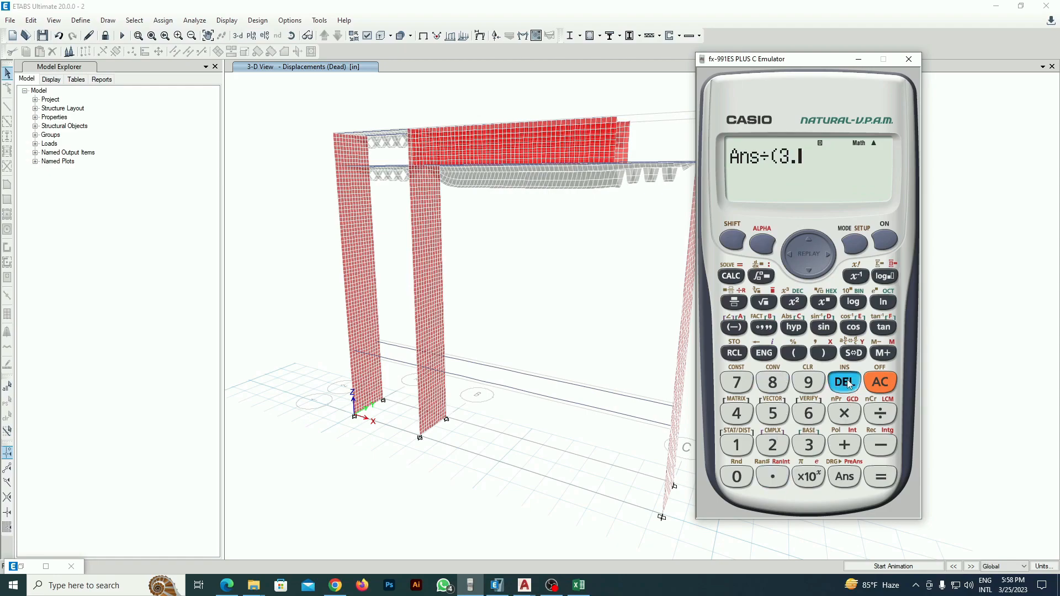
{"action": "left_click", "coordinate": [776, 446]}
{"action": "left_click", "coordinate": [773, 382]}
{"action": "left_click", "coordinate": [844, 414]}
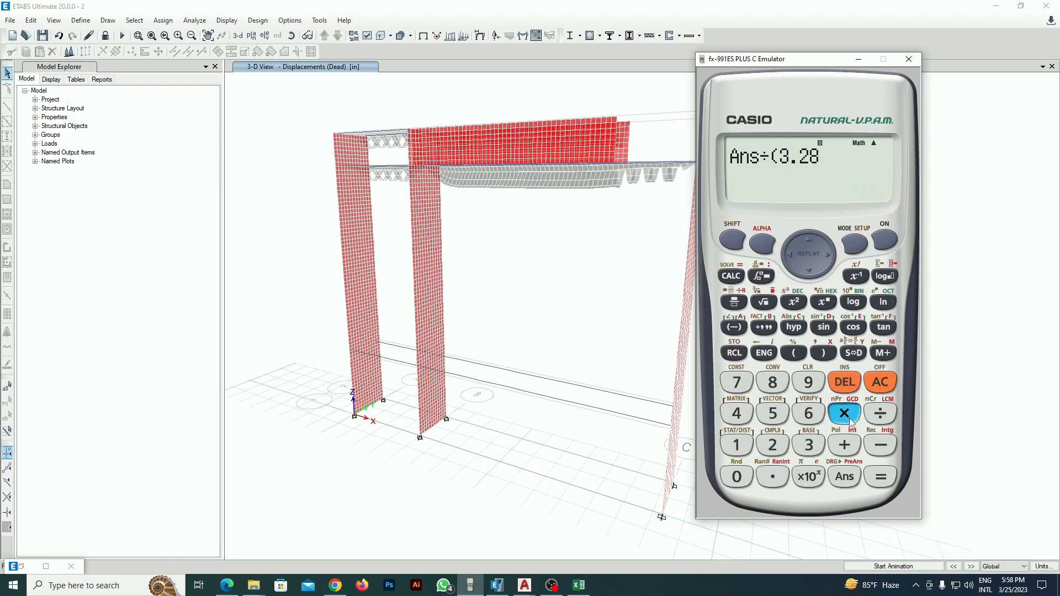
{"action": "left_click", "coordinate": [808, 445]}
{"action": "left_click", "coordinate": [778, 476]}
{"action": "left_click", "coordinate": [776, 445]}
{"action": "left_click", "coordinate": [773, 382]}
{"action": "left_click", "coordinate": [844, 414]}
{"action": "left_click", "coordinate": [813, 451]}
{"action": "left_click", "coordinate": [776, 475]}
{"action": "left_click", "coordinate": [772, 446]}
{"action": "left_click", "coordinate": [783, 383]}
{"action": "left_click", "coordinate": [823, 353]}
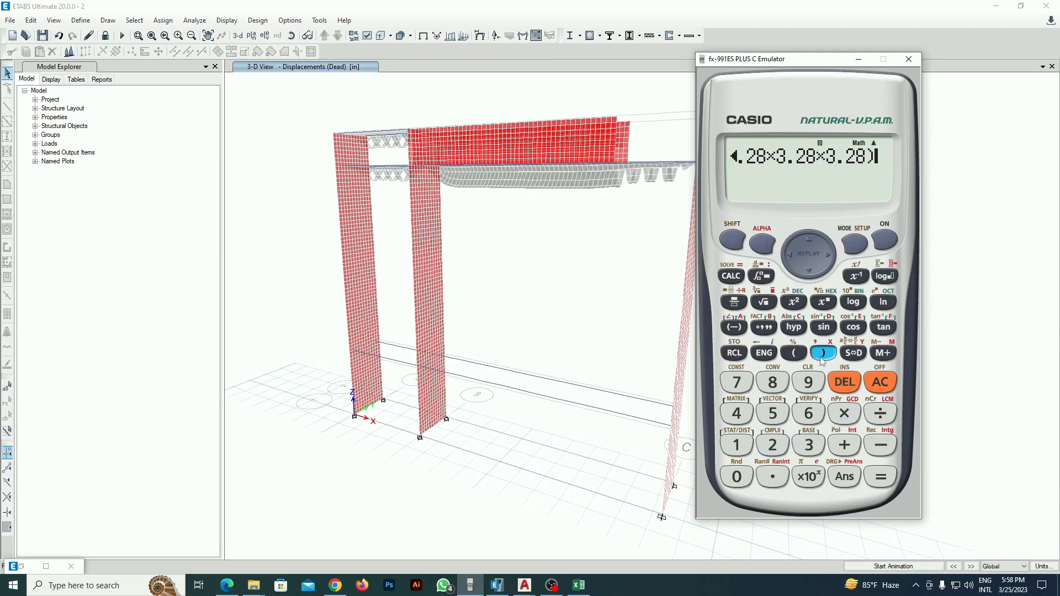
{"action": "left_click", "coordinate": [882, 477]}
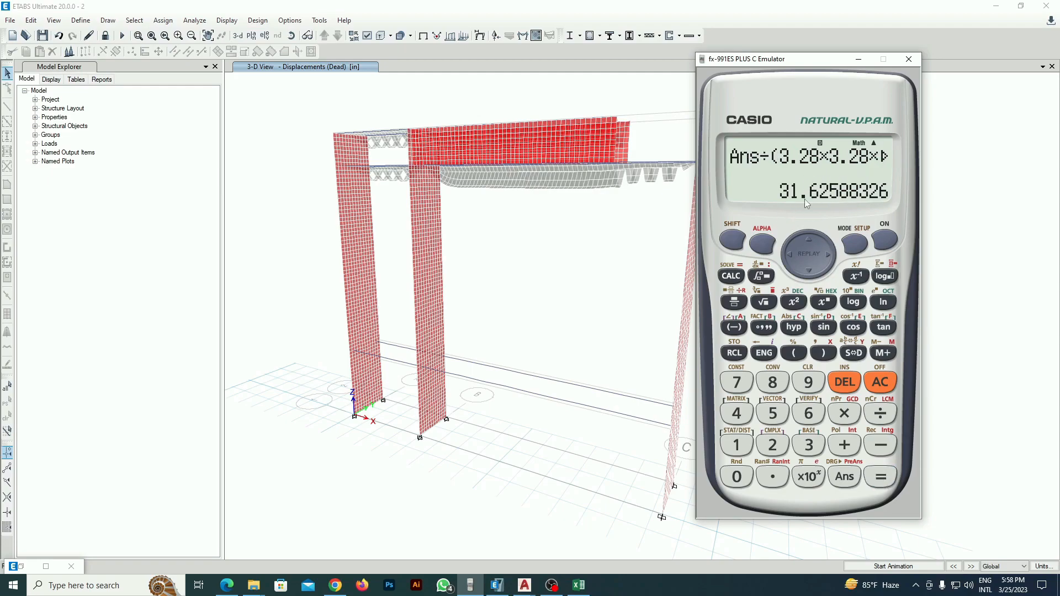
Step: Begin multiplying the answer, switch to BNBC2020.pdf in Edge and consult the unit weight table of basic materials
{"action": "left_click", "coordinate": [843, 411]}
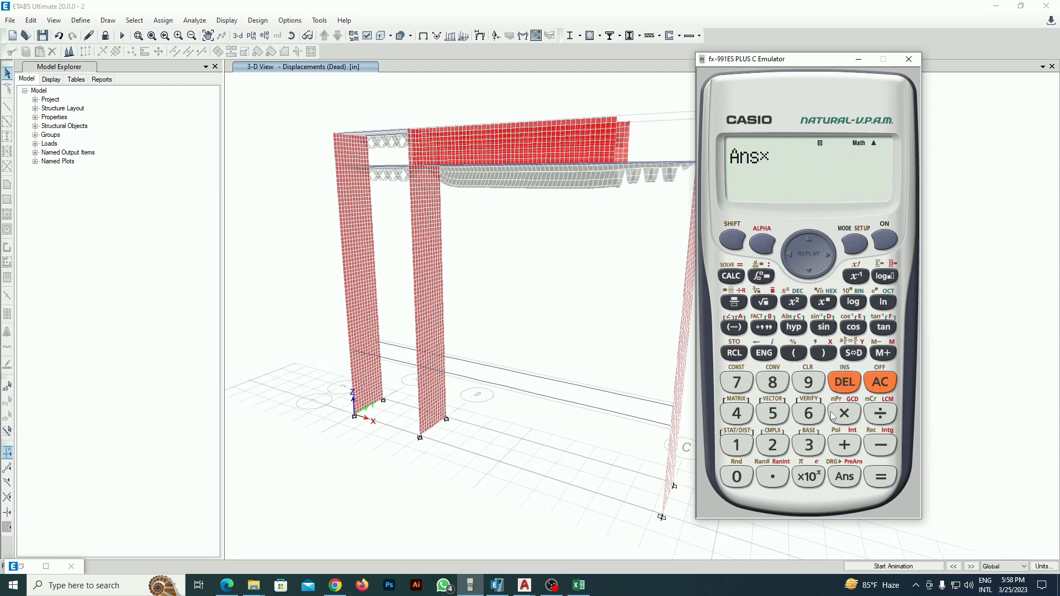
{"action": "left_click", "coordinate": [336, 586]}
{"action": "left_click", "coordinate": [338, 588]}
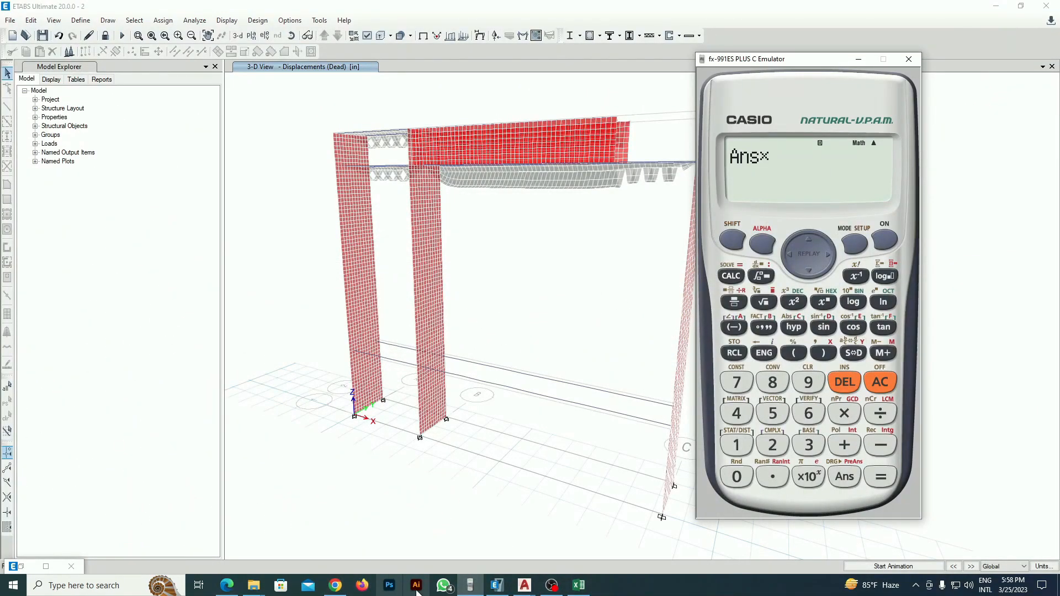
{"action": "left_click", "coordinate": [227, 586]}
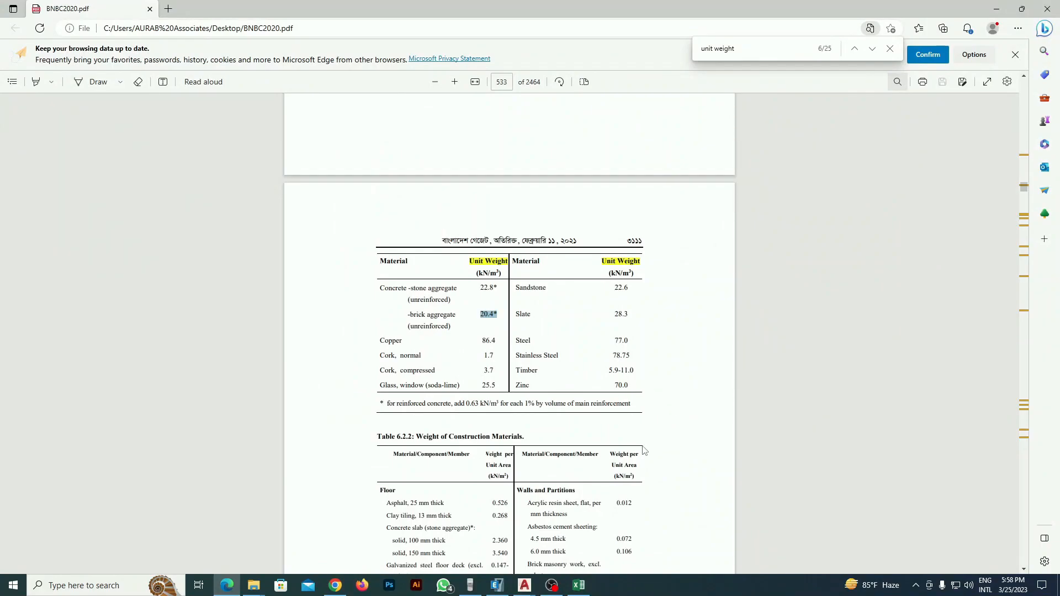
{"action": "scroll", "coordinate": [584, 391], "scroll_direction": "up", "scroll_amount": 5}
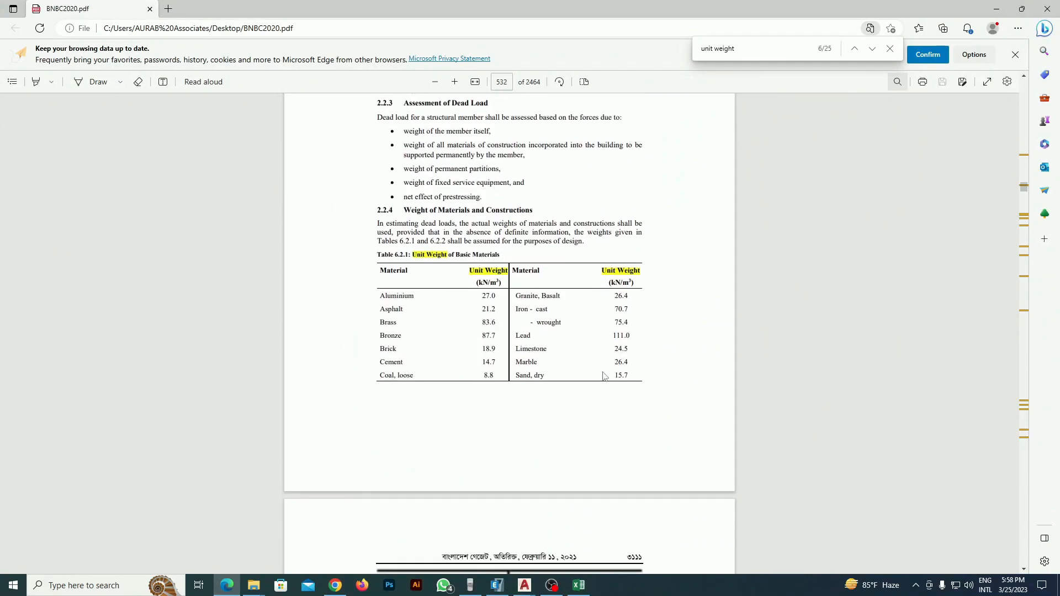
{"action": "scroll", "coordinate": [600, 372], "scroll_direction": "down", "scroll_amount": 1}
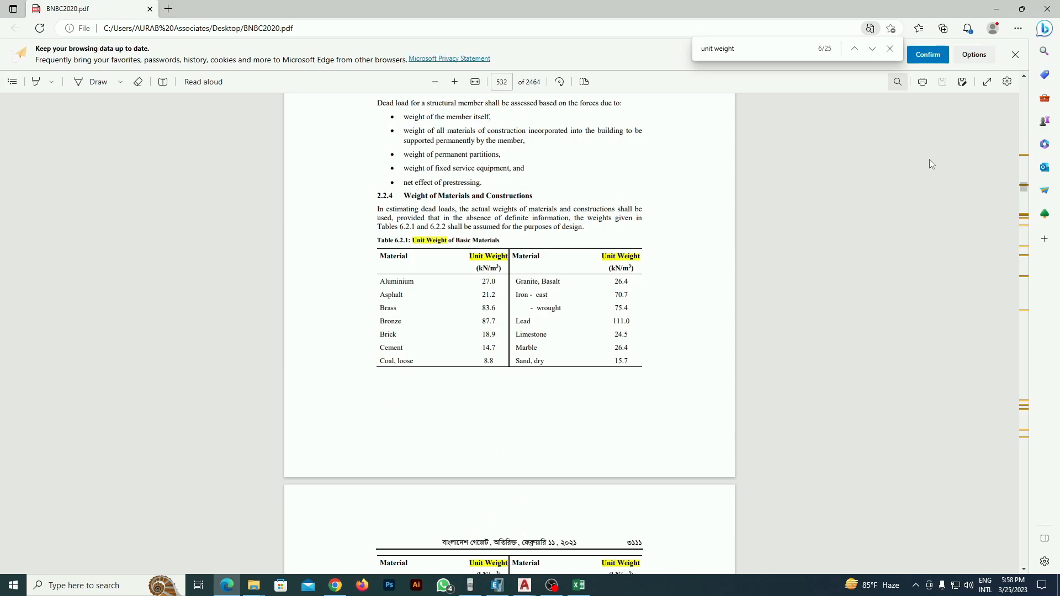
{"action": "left_click", "coordinate": [997, 9]}
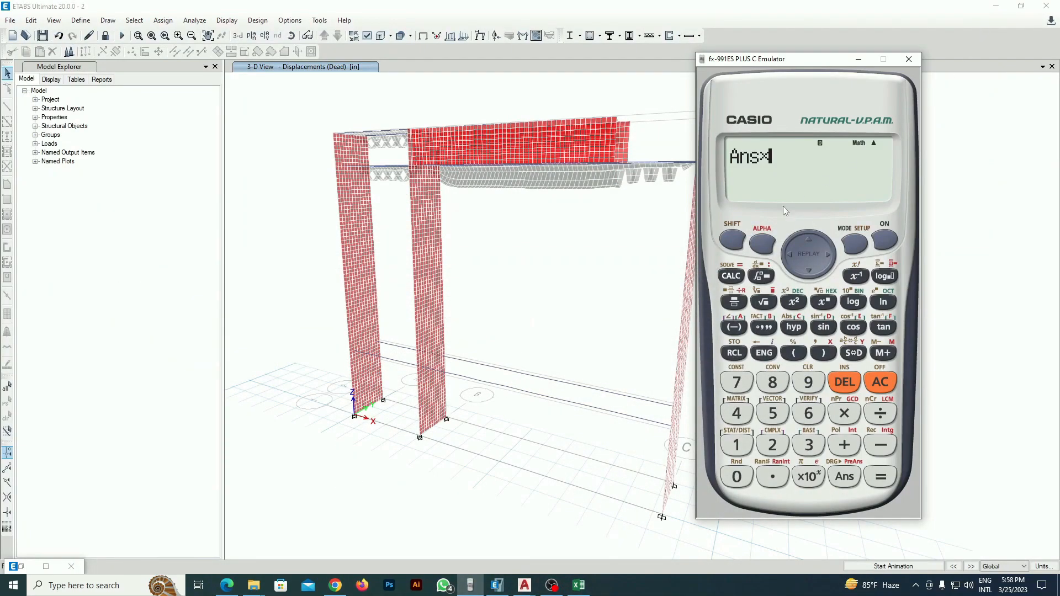
Step: Complete the multiplication of the soil volume by a unit weight of 13.5 on the calculator
{"action": "left_click", "coordinate": [746, 446]}
{"action": "left_click", "coordinate": [808, 445]}
{"action": "left_click", "coordinate": [772, 475]}
{"action": "left_click", "coordinate": [775, 419]}
{"action": "left_click", "coordinate": [881, 476]}
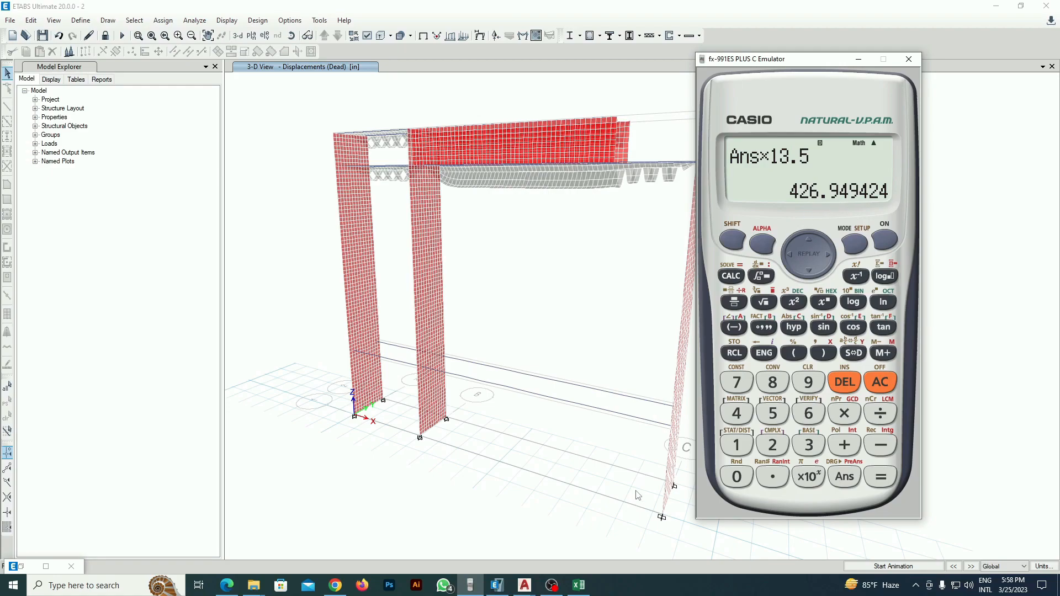
Step: Switch to the Overturning Check workbook in Excel and enter 426 in L105 and KN in M105 of the Wind Load sheet
{"action": "left_click", "coordinate": [578, 586]}
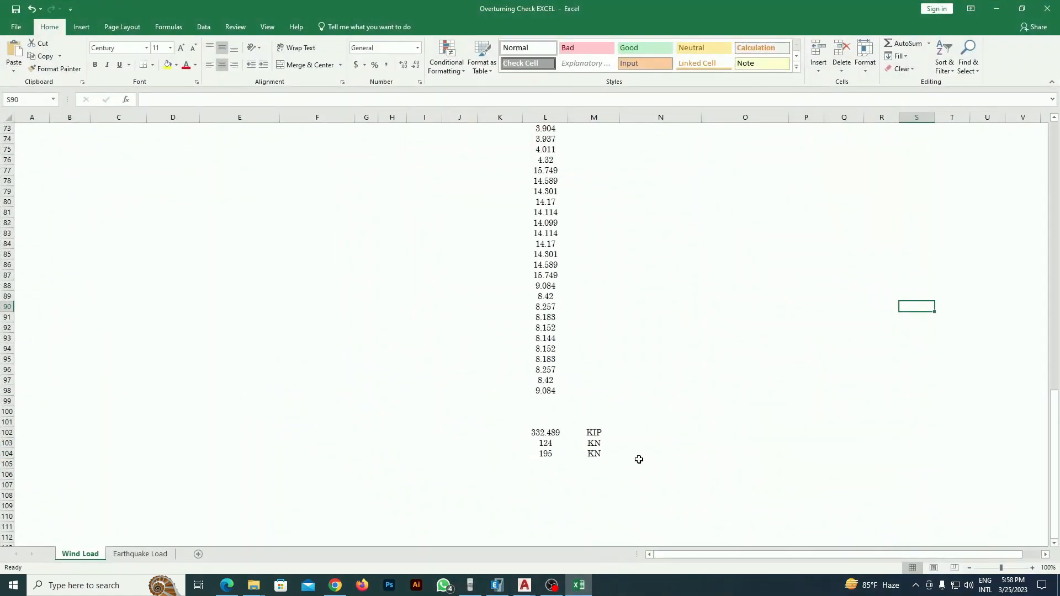
{"action": "left_click", "coordinate": [553, 465]}
{"action": "type", "text": "4"}
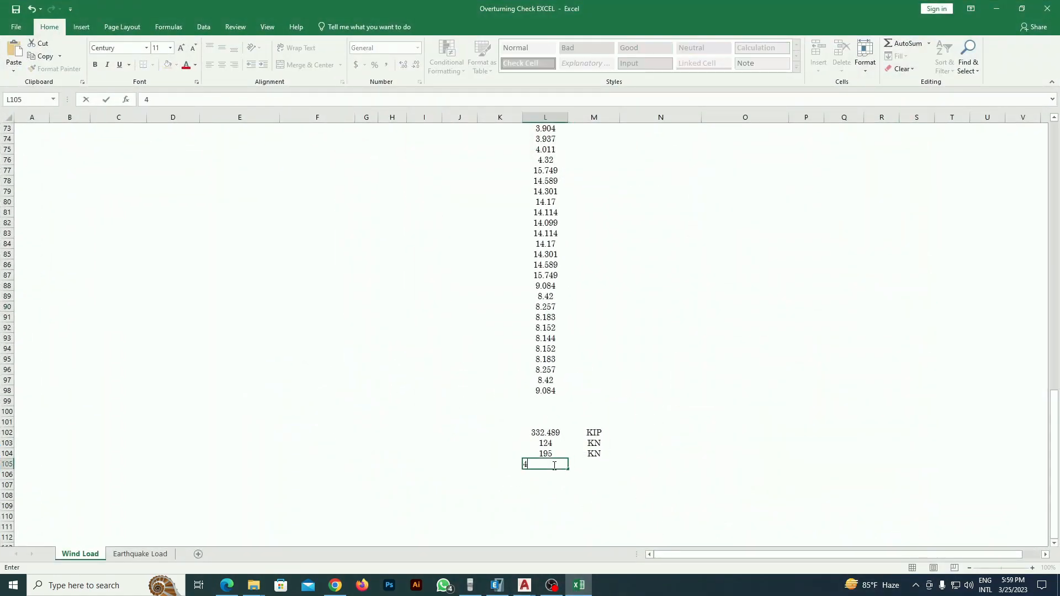
{"action": "left_click", "coordinate": [746, 455]}
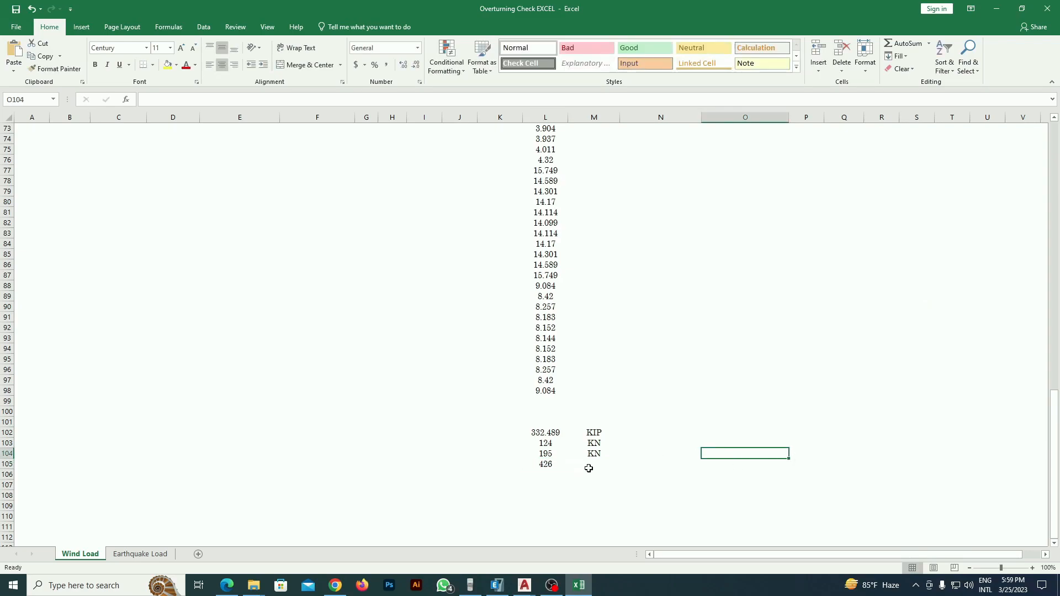
{"action": "left_click", "coordinate": [588, 468]}
{"action": "type", "text": "KN"}
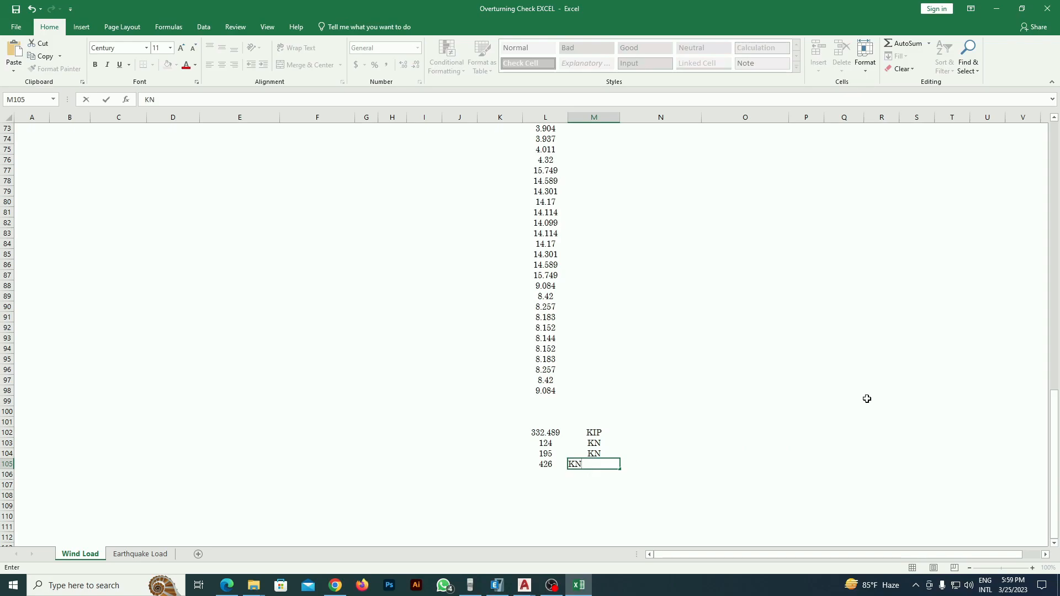
{"action": "left_click", "coordinate": [866, 398]}
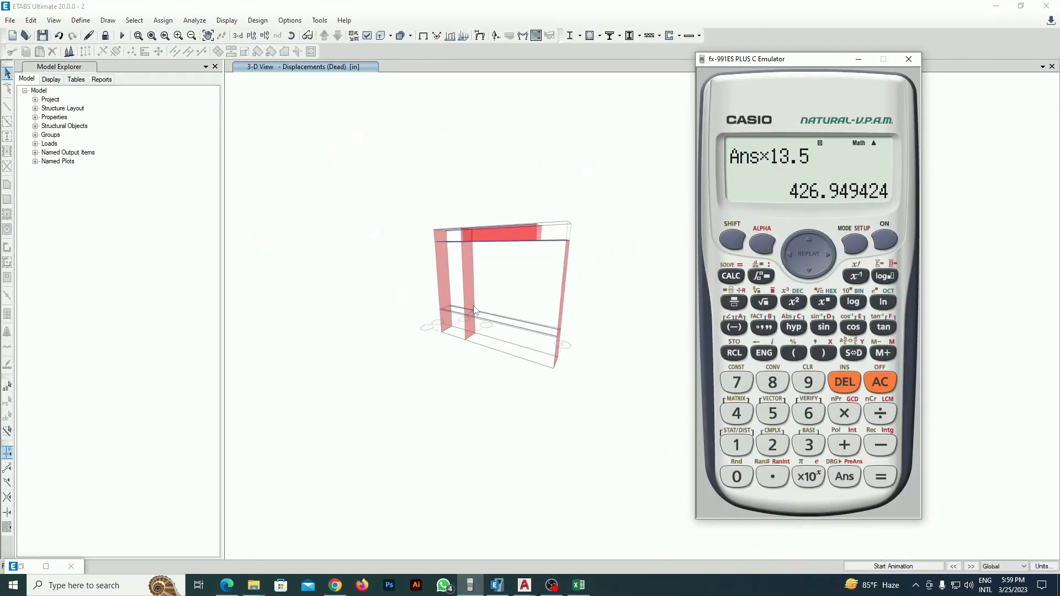
Step: Switch to AutoCAD and examine the CF1 footing dimensions in 04- Footing Lay.dwg and the section in the combined footing details drawing
{"action": "left_click", "coordinate": [524, 584]}
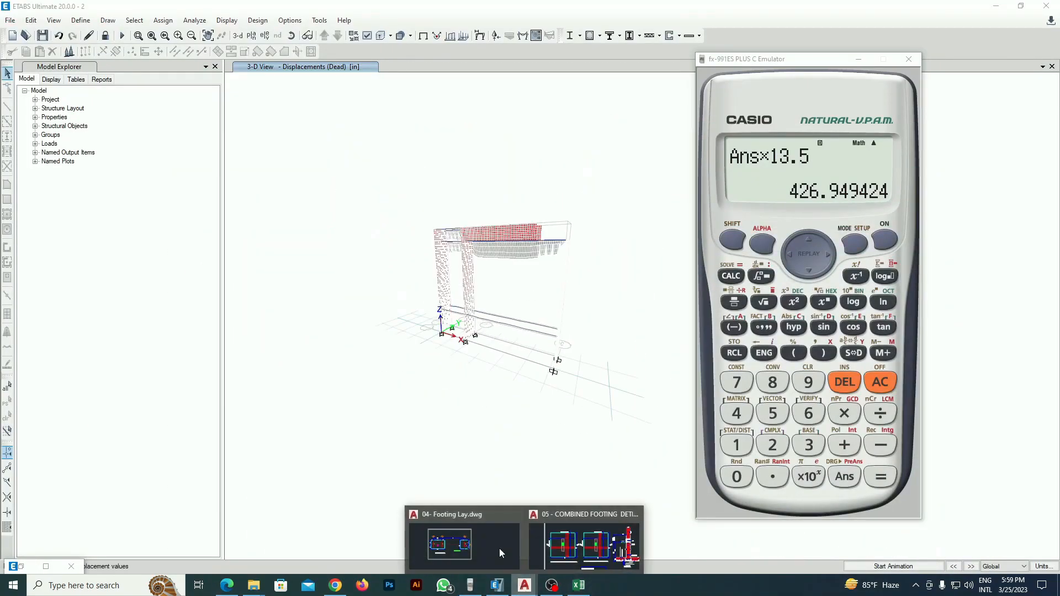
{"action": "left_click", "coordinate": [495, 548]}
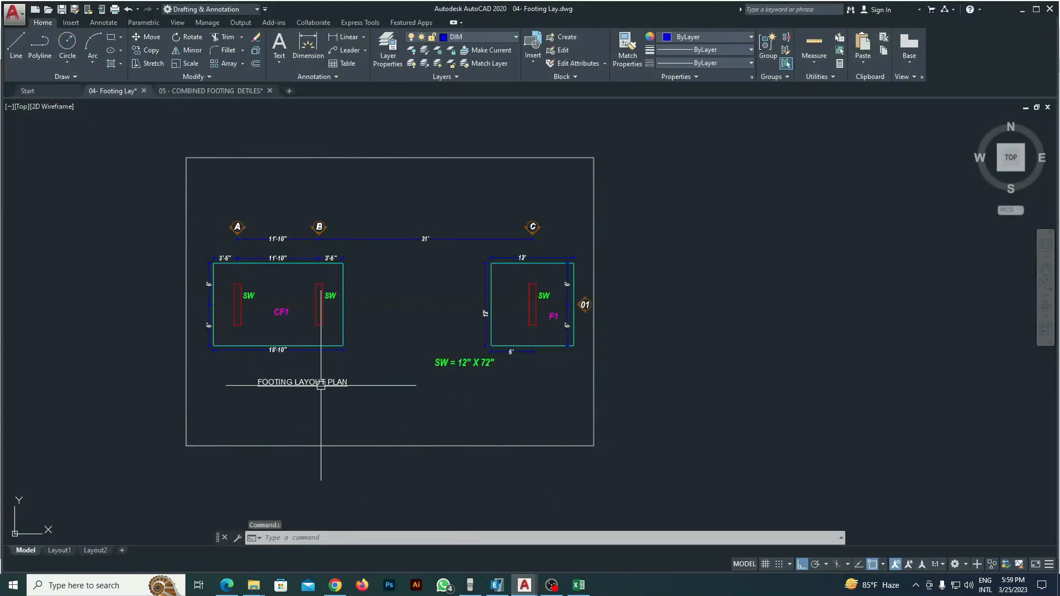
{"action": "scroll", "coordinate": [474, 469], "scroll_direction": "down", "scroll_amount": 10}
{"action": "left_click", "coordinate": [471, 586]}
{"action": "left_click", "coordinate": [523, 584]}
{"action": "left_click", "coordinate": [602, 549]}
{"action": "scroll", "coordinate": [431, 403], "scroll_direction": "down", "scroll_amount": 4}
{"action": "left_click_drag", "start_coordinate": [738, 435], "coordinate": [381, 463]}
{"action": "scroll", "coordinate": [381, 463], "scroll_direction": "up", "scroll_amount": 2}
{"action": "scroll", "coordinate": [563, 350], "scroll_direction": "up", "scroll_amount": 3}
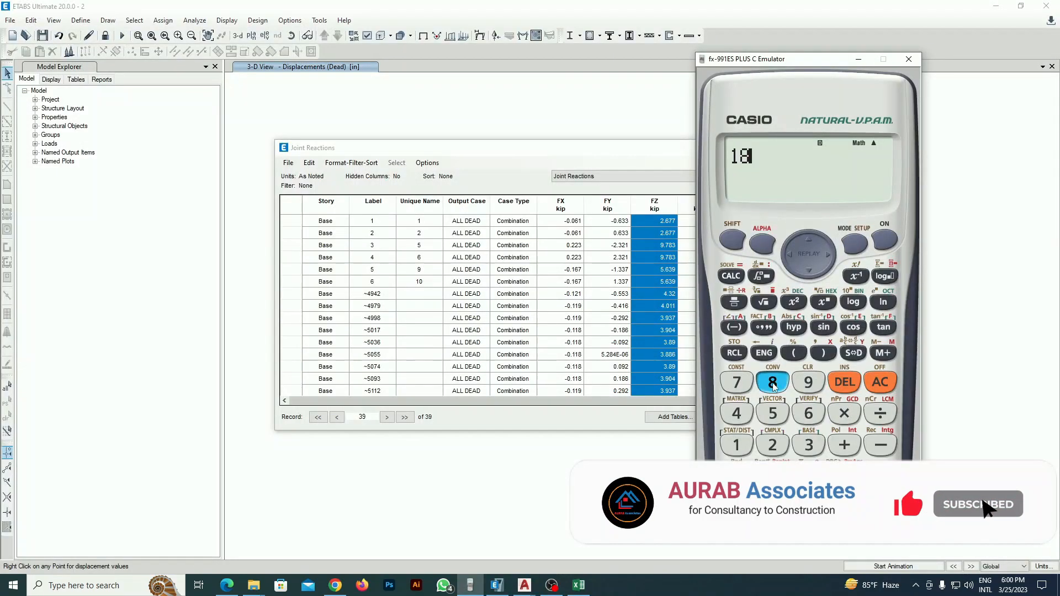
Step: Calculate the soil volume above combined footing CF1 on the fx-991ES PLUS C Emulator as 18.83×12×7.75
{"action": "left_click", "coordinate": [773, 476]}
{"action": "left_click", "coordinate": [775, 383]}
{"action": "left_click", "coordinate": [814, 448]}
{"action": "left_click", "coordinate": [844, 418]}
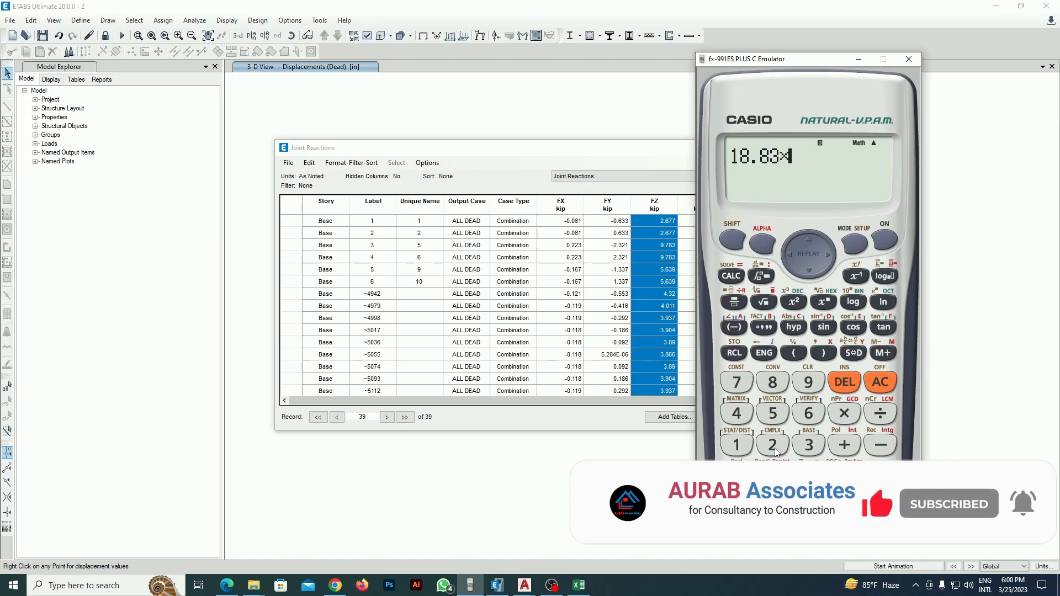
{"action": "left_click", "coordinate": [736, 445]}
{"action": "left_click", "coordinate": [773, 445]}
{"action": "left_click", "coordinate": [843, 414]}
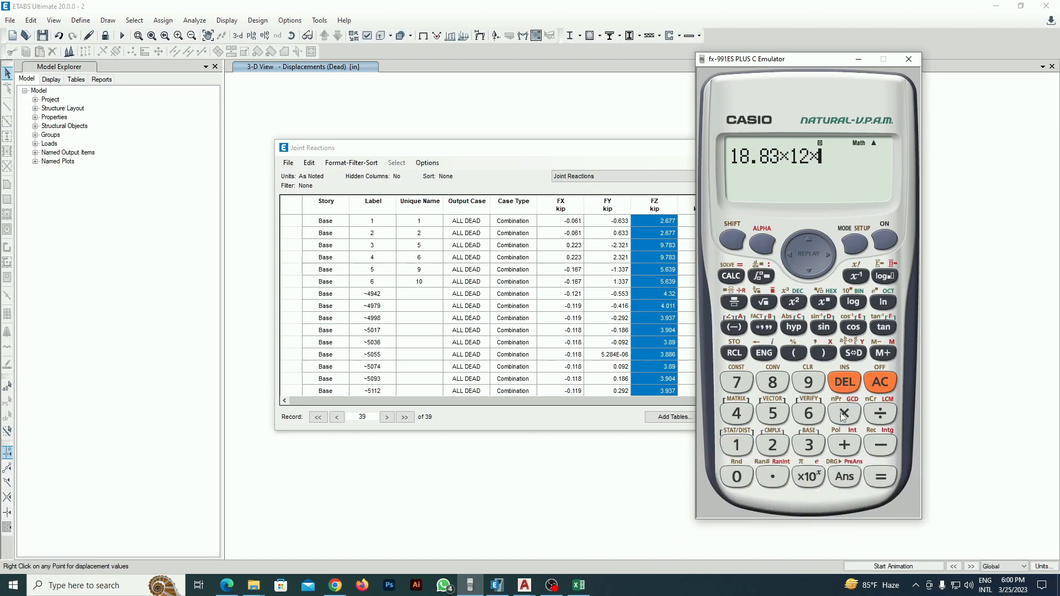
{"action": "left_click", "coordinate": [737, 385]}
{"action": "left_click", "coordinate": [779, 421]}
{"action": "left_click", "coordinate": [849, 383]}
{"action": "left_click", "coordinate": [849, 383]}
{"action": "left_click", "coordinate": [773, 476]}
{"action": "left_click", "coordinate": [738, 383]}
{"action": "left_click", "coordinate": [782, 415]}
{"action": "left_click", "coordinate": [882, 473]}
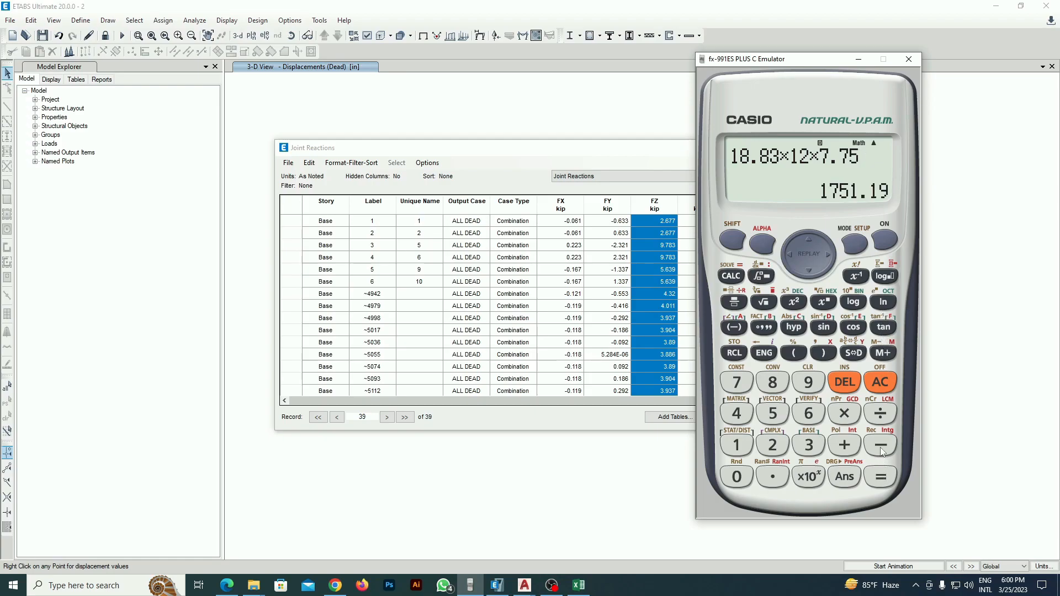
Step: Convert the CF1 soil volume to cubic metres by dividing the answer by (3.28×3.28×3.28)
{"action": "left_click", "coordinate": [882, 419]}
{"action": "left_click", "coordinate": [794, 354]}
{"action": "left_click", "coordinate": [809, 445]}
{"action": "left_click", "coordinate": [773, 476]}
{"action": "left_click", "coordinate": [774, 441]}
{"action": "left_click", "coordinate": [768, 384]}
{"action": "left_click", "coordinate": [833, 415]}
{"action": "left_click", "coordinate": [806, 443]}
{"action": "left_click", "coordinate": [777, 469]}
{"action": "left_click", "coordinate": [773, 444]}
{"action": "left_click", "coordinate": [773, 384]}
{"action": "left_click", "coordinate": [834, 414]}
{"action": "left_click", "coordinate": [809, 445]}
{"action": "left_click", "coordinate": [773, 475]}
{"action": "left_click", "coordinate": [773, 445]}
{"action": "left_click", "coordinate": [774, 389]}
{"action": "left_click", "coordinate": [819, 357]}
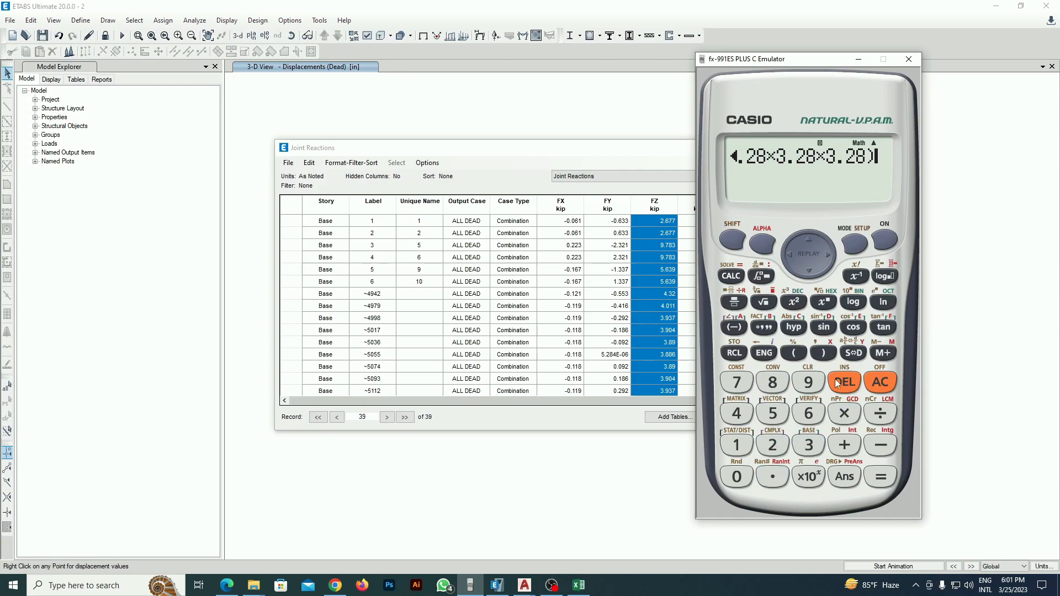
{"action": "left_click", "coordinate": [882, 476]}
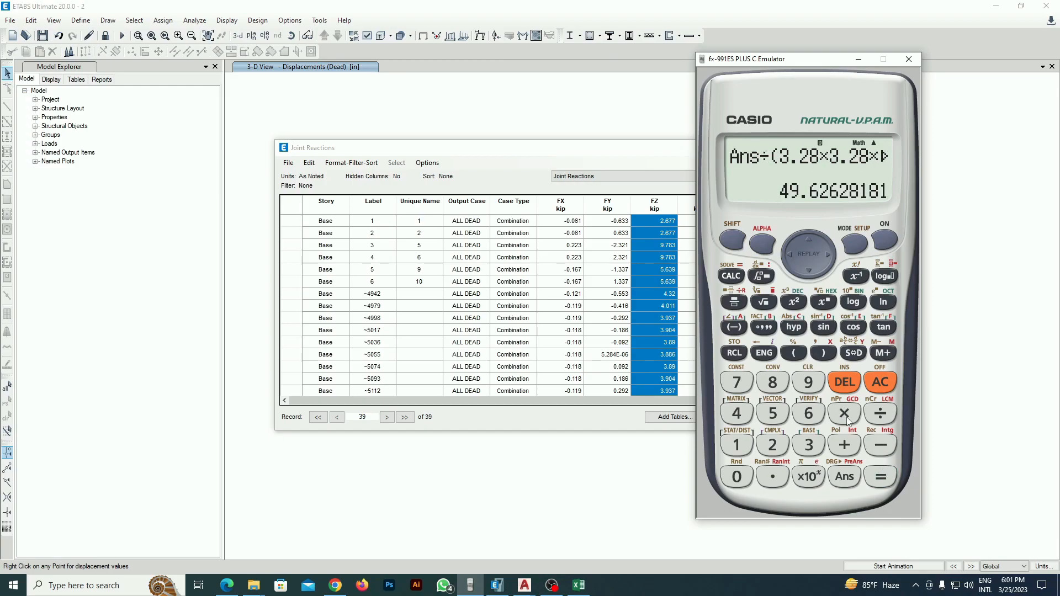
Step: Multiply the CF1 soil volume in cubic metres by a unit weight of 13
{"action": "left_click", "coordinate": [846, 415]}
{"action": "left_click", "coordinate": [737, 445]}
{"action": "left_click", "coordinate": [809, 445]}
{"action": "left_click", "coordinate": [873, 476]}
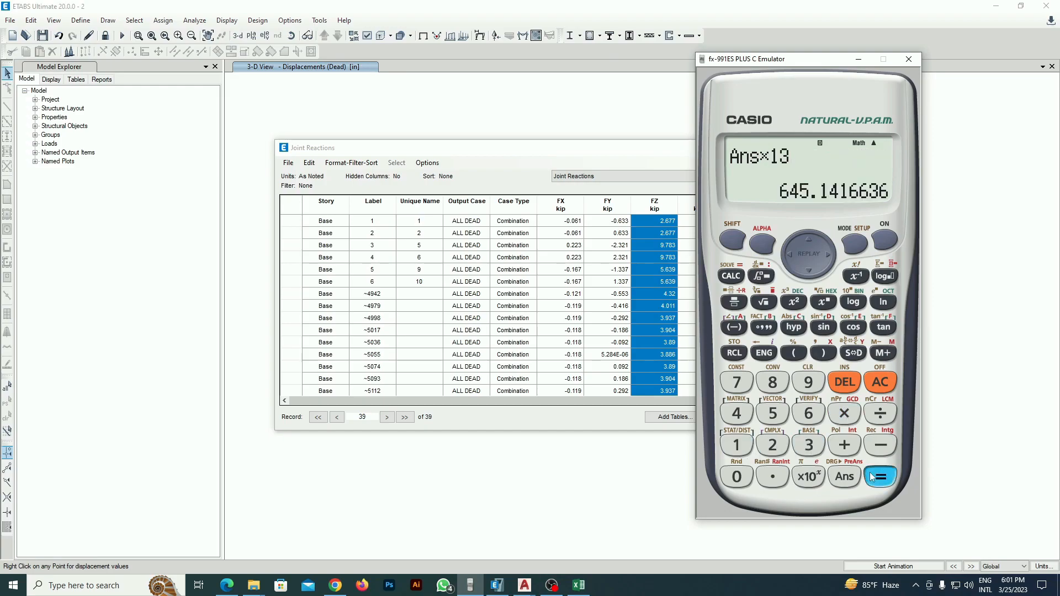
Step: Switch to the Overturning Check workbook in Excel and enter 645 in L106 of the Wind Load sheet
{"action": "left_click", "coordinate": [578, 584]}
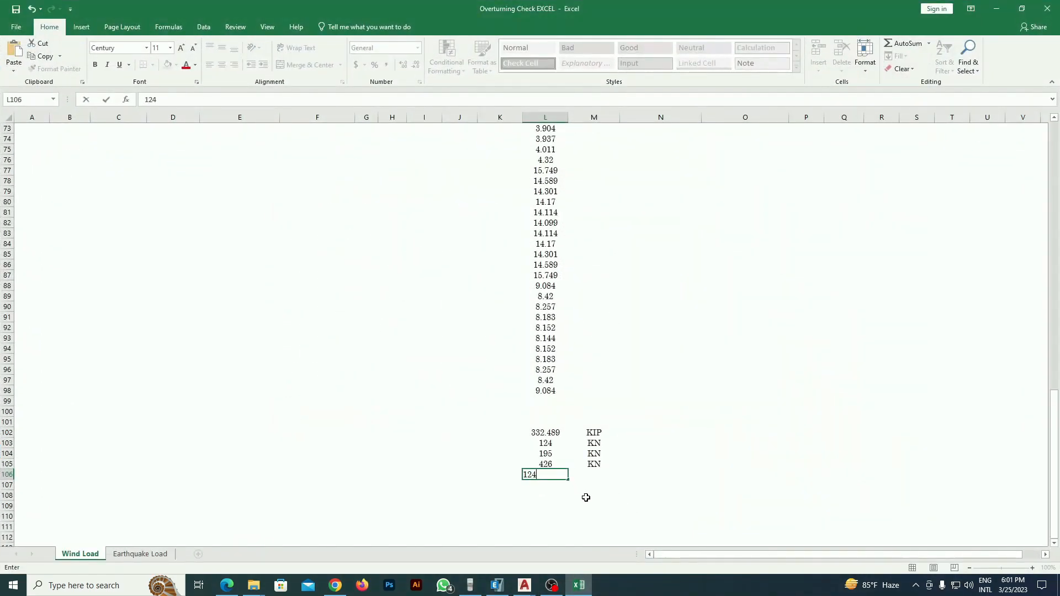
{"action": "key", "text": "Return"}
{"action": "left_click", "coordinate": [557, 476]}
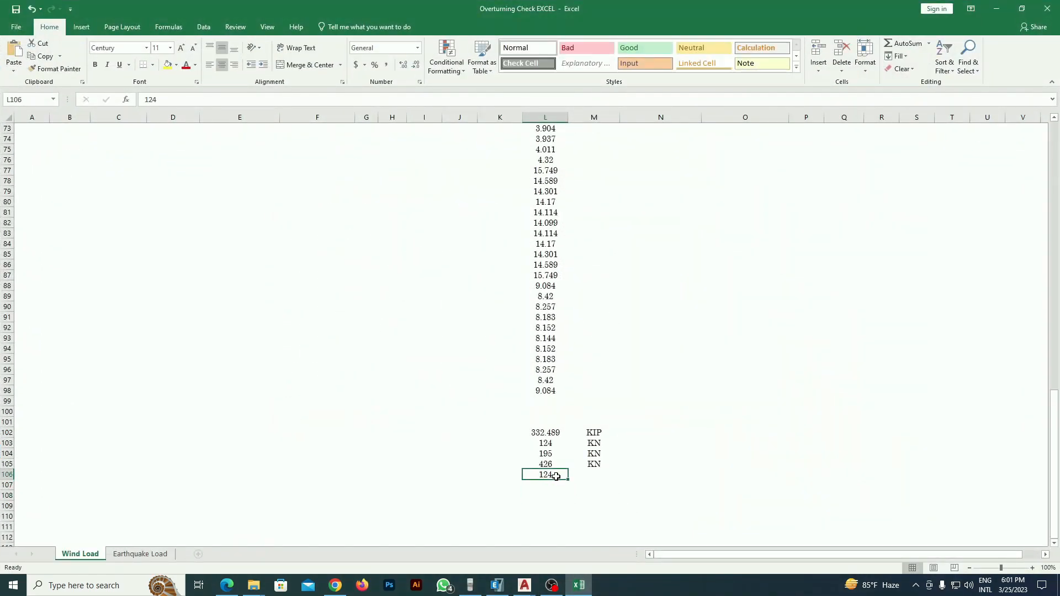
{"action": "type", "text": "645"}
{"action": "left_click", "coordinate": [938, 380]}
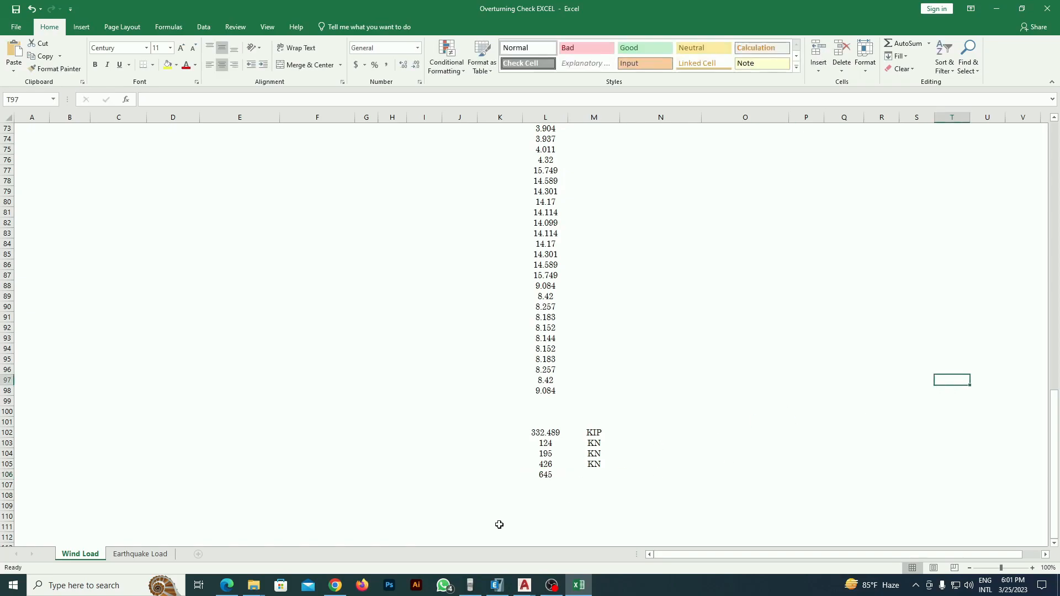
Step: Return to the calculator emulator and recalculate the soil volume above footing F1 as 12×12×7.75
{"action": "left_click", "coordinate": [996, 9]}
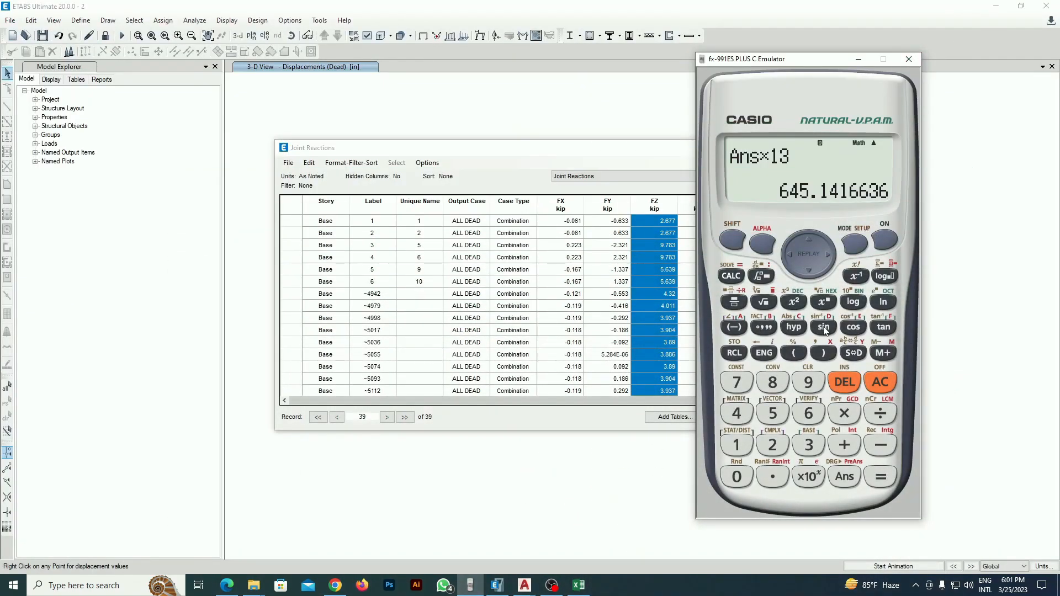
{"action": "left_click", "coordinate": [873, 389]}
{"action": "left_click", "coordinate": [767, 449]}
{"action": "left_click", "coordinate": [841, 417]}
{"action": "left_click", "coordinate": [747, 448]}
{"action": "left_click", "coordinate": [768, 448]}
{"action": "left_click", "coordinate": [844, 414]}
{"action": "left_click", "coordinate": [737, 382]}
{"action": "left_click", "coordinate": [773, 472]}
{"action": "left_click", "coordinate": [737, 382]}
{"action": "left_click", "coordinate": [773, 414]}
{"action": "left_click", "coordinate": [880, 478]}
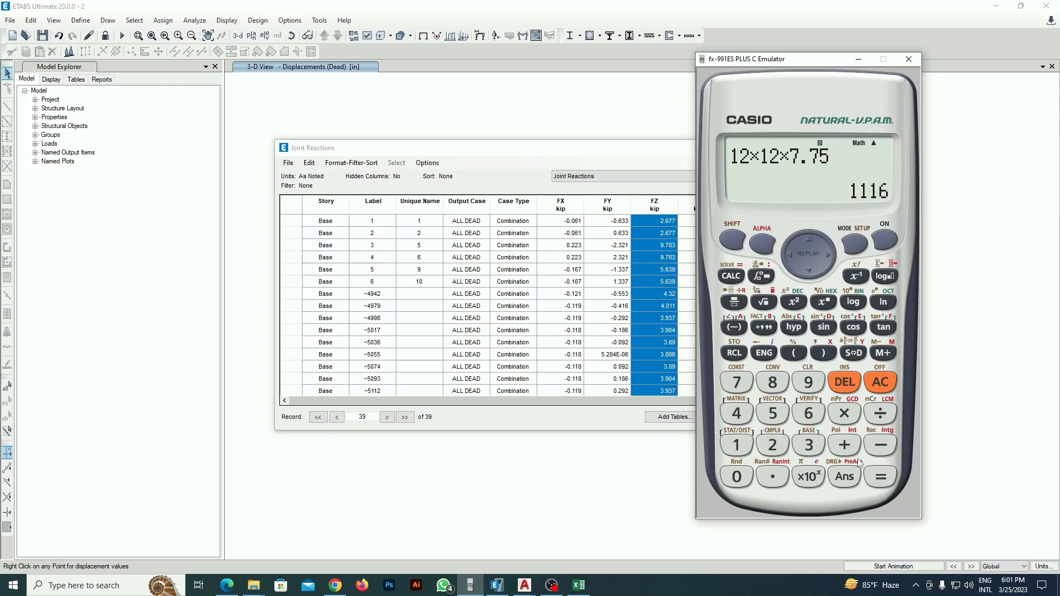
Step: Convert the F1 soil volume to cubic metres by dividing the answer by (3.28×3.28×3.28)
{"action": "left_click", "coordinate": [878, 414]}
{"action": "left_click", "coordinate": [793, 354]}
{"action": "left_click", "coordinate": [808, 445]}
{"action": "left_click", "coordinate": [776, 473]}
{"action": "type", "text": "28"}
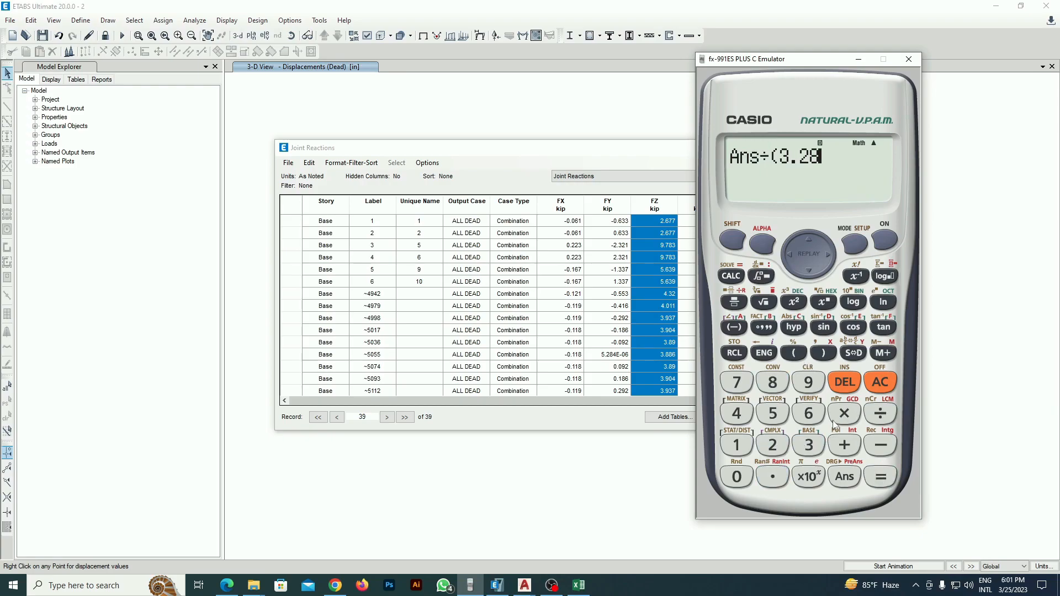
{"action": "type", "text": "*3.28*"}
{"action": "type", "text": "3.28×3.28×"}
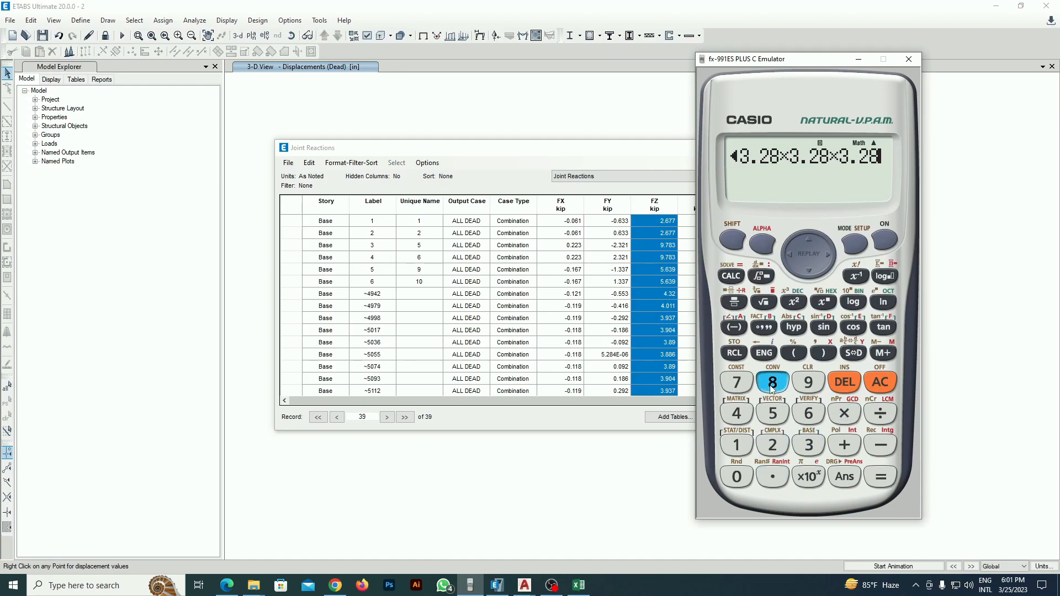
{"action": "left_click", "coordinate": [824, 354]}
{"action": "left_click", "coordinate": [878, 475]}
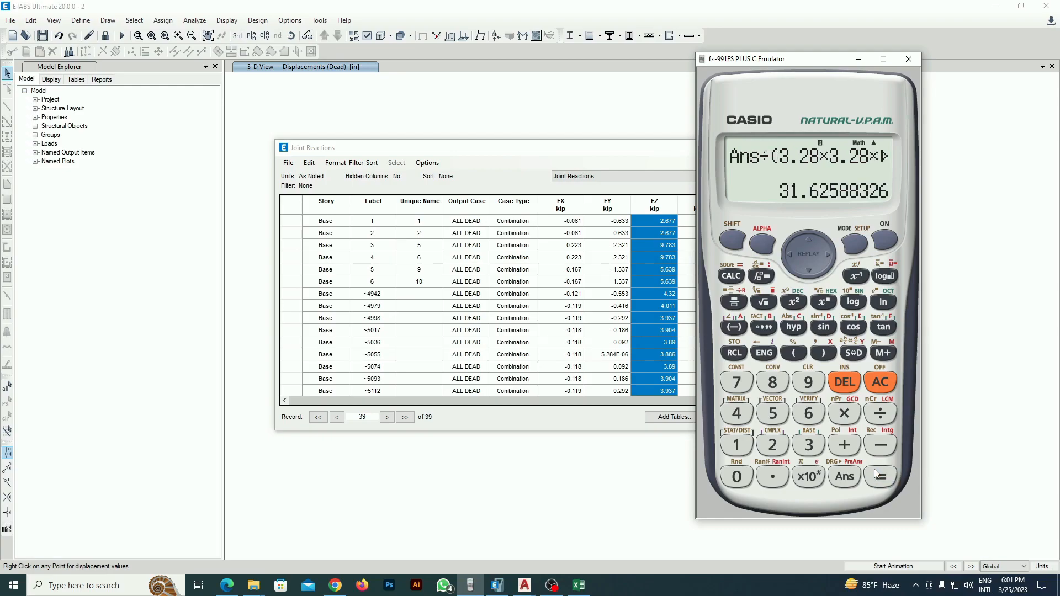
Step: Multiply the F1 soil volume in cubic metres by a unit weight of 13
{"action": "left_click", "coordinate": [829, 406]}
{"action": "left_click", "coordinate": [743, 446]}
{"action": "left_click", "coordinate": [809, 445]}
{"action": "left_click", "coordinate": [883, 478]}
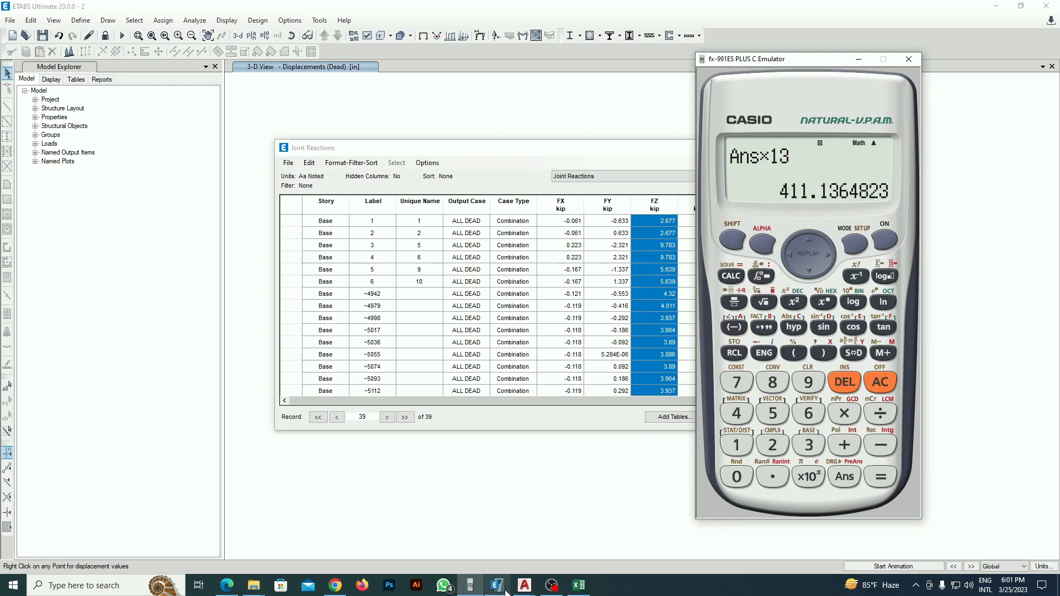
Step: Switch to the Overturning Check workbook in Excel and change the F1 soil weight in L105 to 411
{"action": "left_click", "coordinate": [578, 586]}
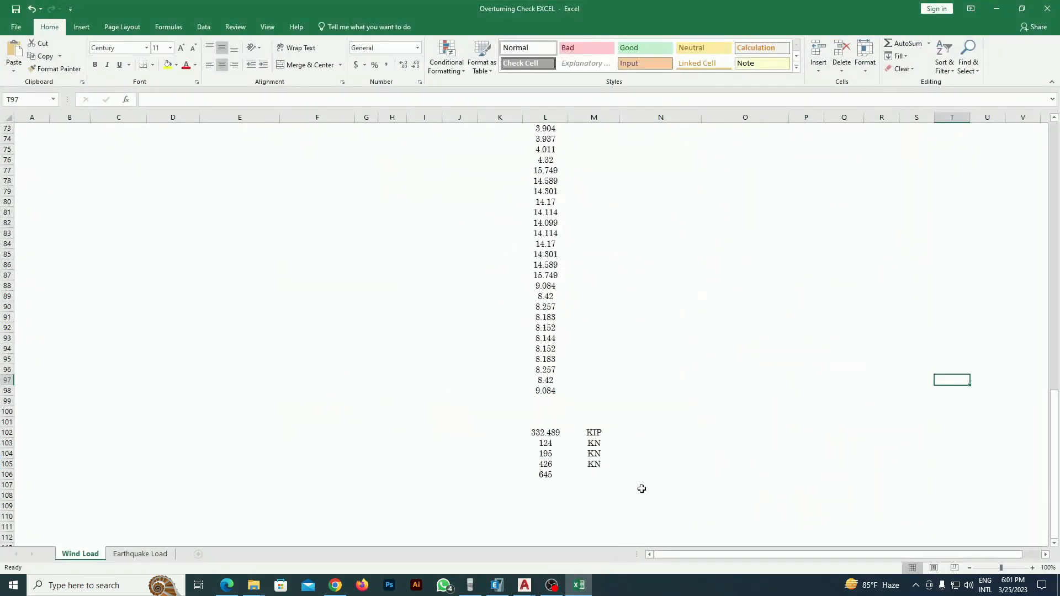
{"action": "left_click", "coordinate": [551, 467]}
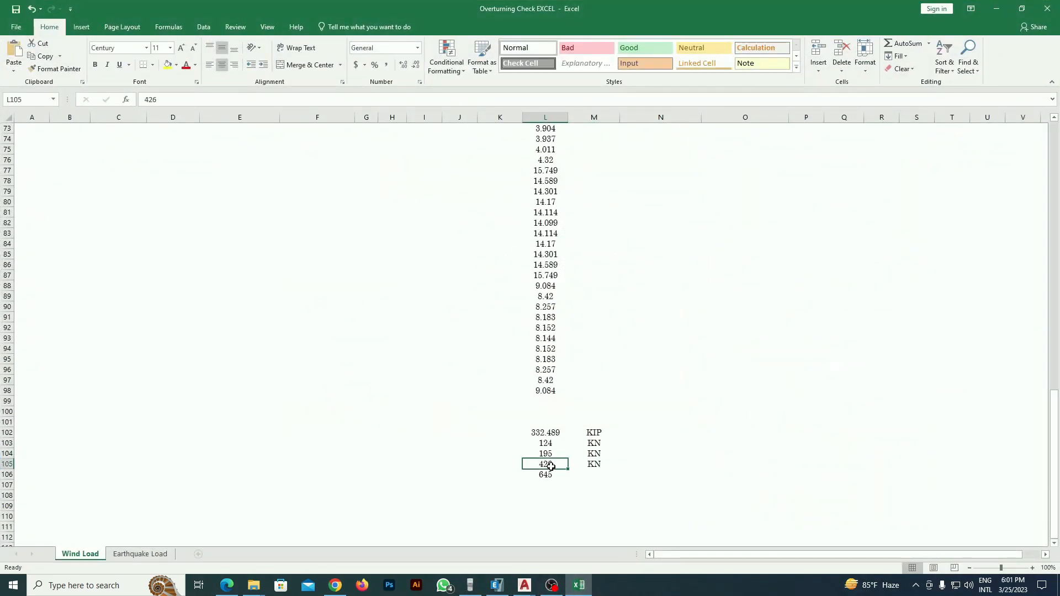
{"action": "type", "text": "4"}
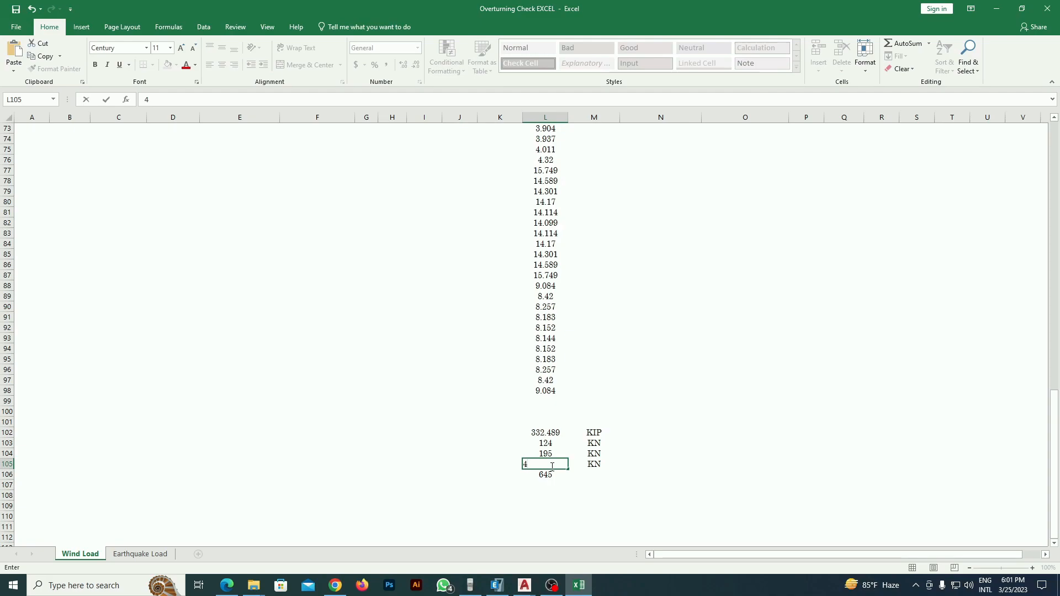
{"action": "type", "text": "11"}
{"action": "left_click", "coordinate": [641, 516]}
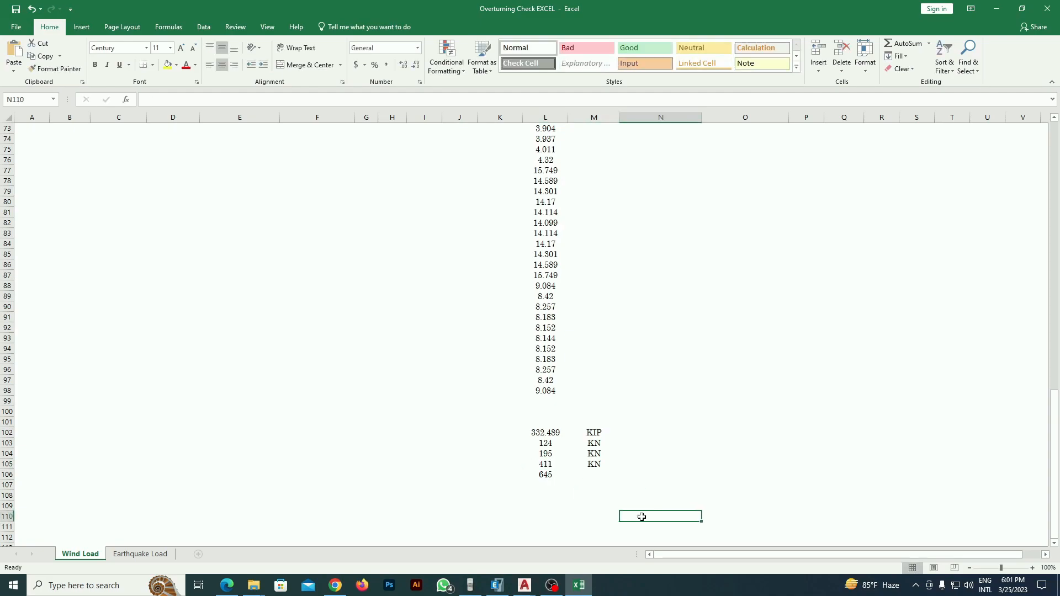
Step: Enter the unit kn in M106 beside the CF1 soil weight
{"action": "left_click", "coordinate": [596, 478]}
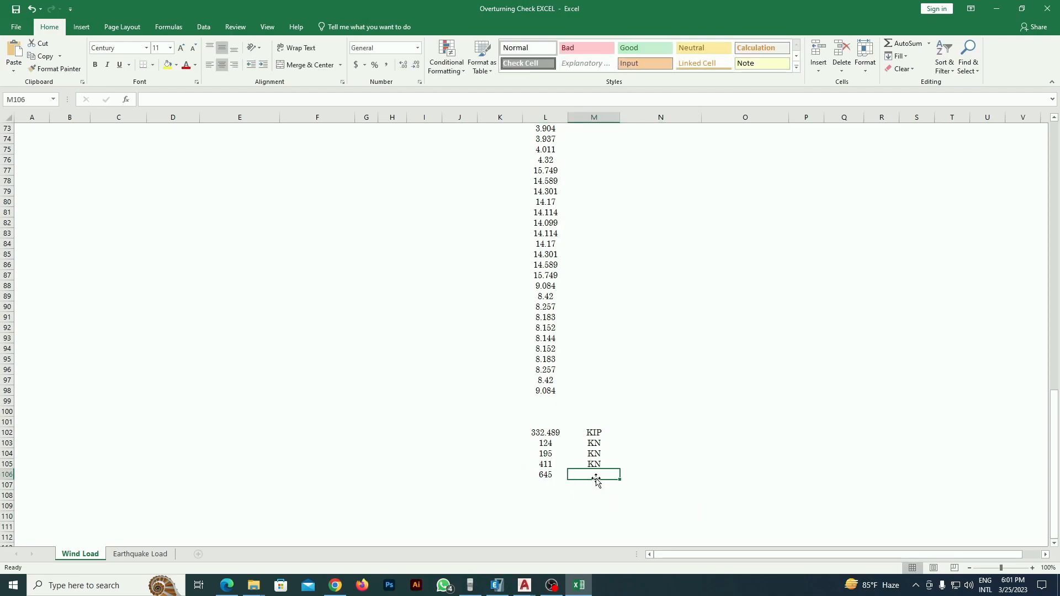
{"action": "type", "text": "kn"}
{"action": "left_click", "coordinate": [724, 504]}
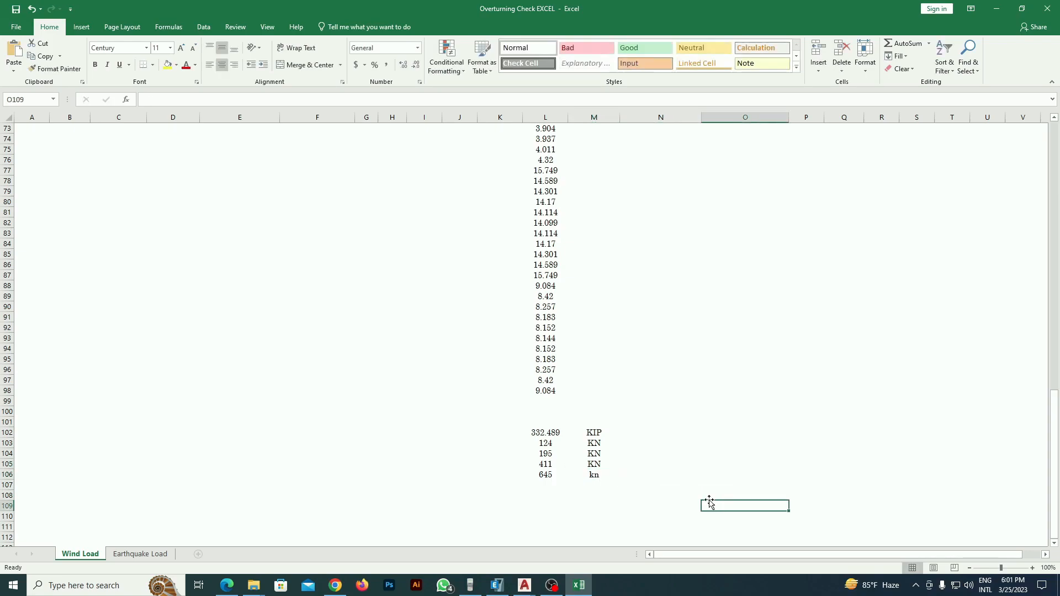
Step: Total the kN loads in L107 with a SUM formula over L103:L106
{"action": "left_click_drag", "start_coordinate": [552, 445], "coordinate": [554, 489]}
{"action": "left_click", "coordinate": [545, 494]}
{"action": "left_click", "coordinate": [543, 485]}
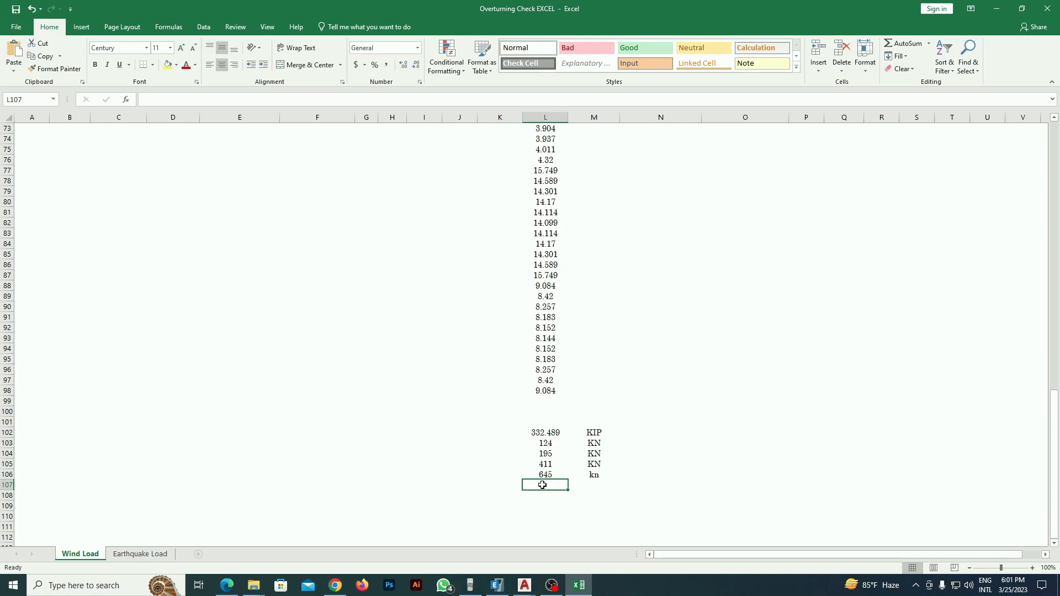
{"action": "type", "text": "="}
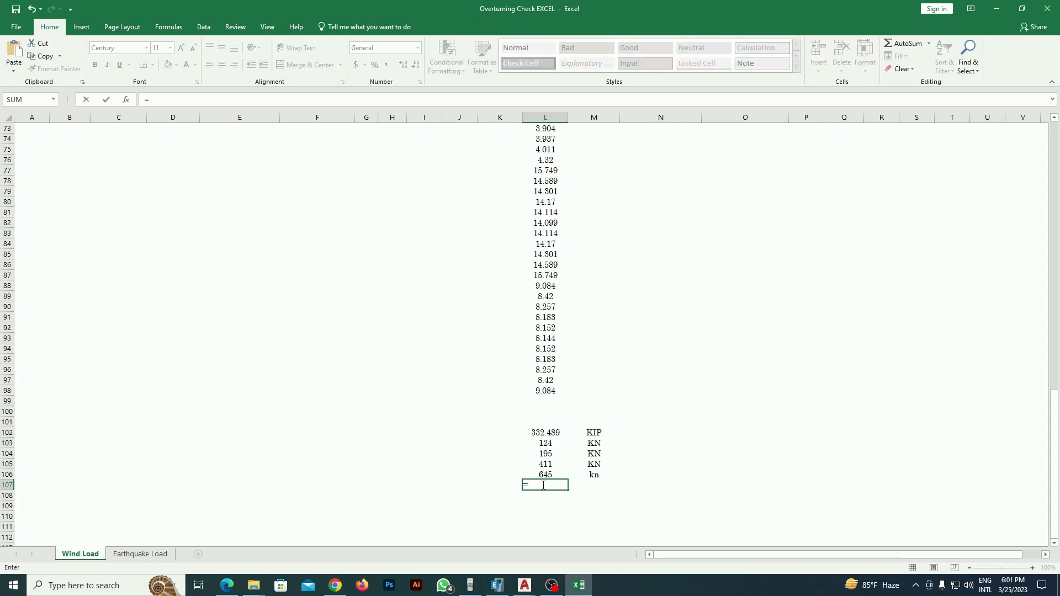
{"action": "type", "text": "sum"}
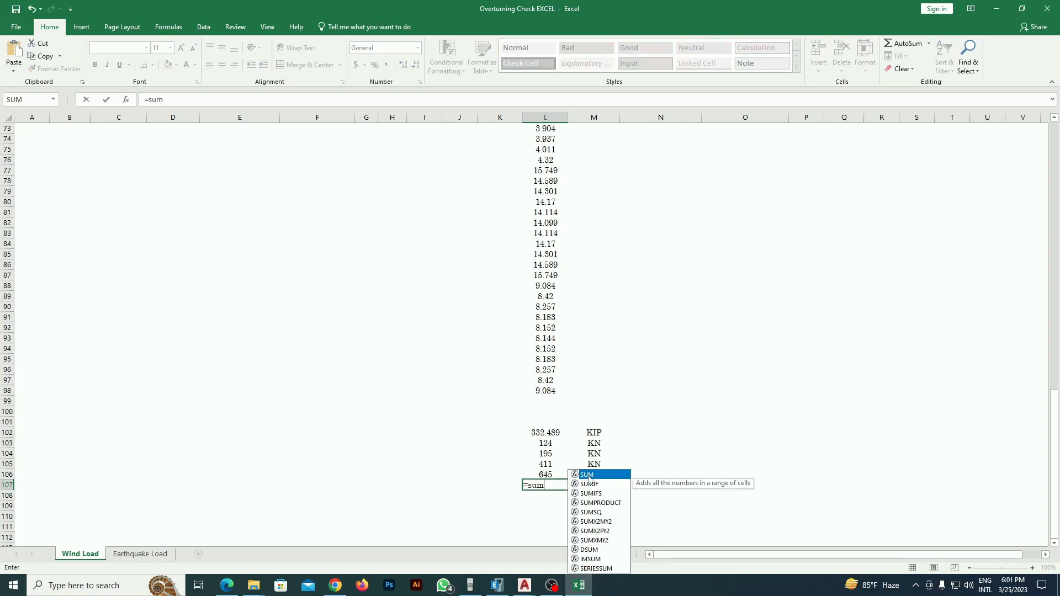
{"action": "double_click", "coordinate": [589, 478]}
{"action": "left_click_drag", "start_coordinate": [556, 444], "coordinate": [557, 475]}
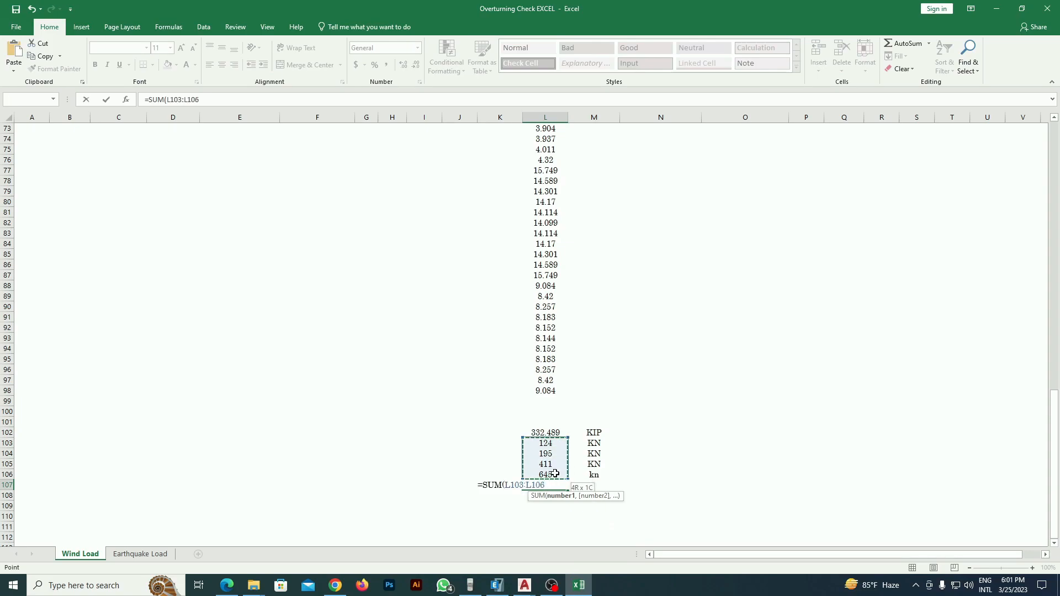
{"action": "key", "text": "Return"}
{"action": "key", "text": "Up"}
{"action": "left_click", "coordinate": [596, 486]}
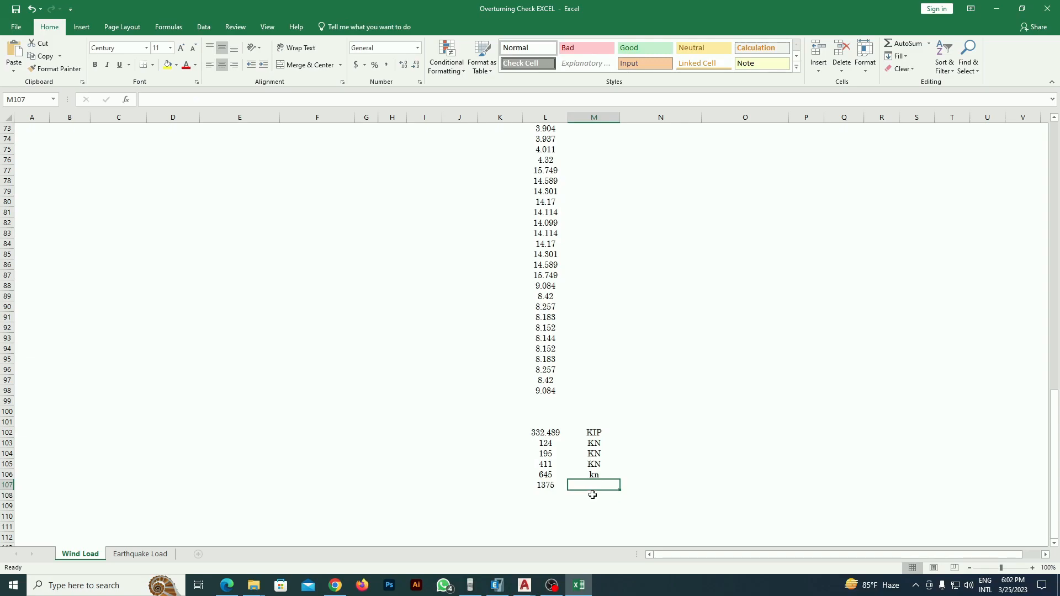
Step: Switch to Chrome, search Google for "kn to kips" in a new tab and open the ConvertLIVE Kilonewtons to Kips converter
{"action": "left_click", "coordinate": [335, 585]}
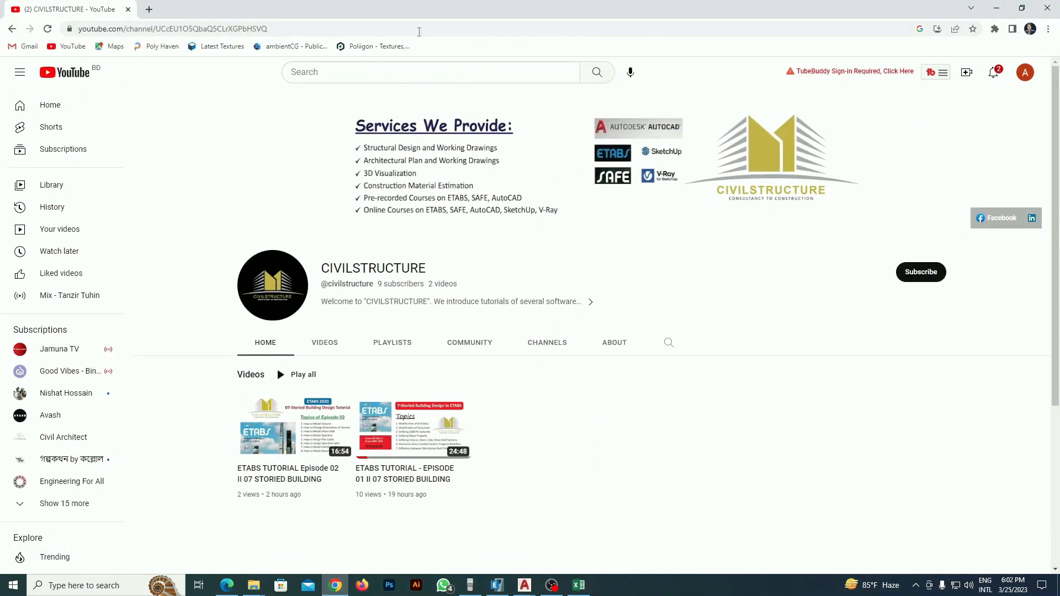
{"action": "left_click", "coordinate": [149, 9]}
{"action": "left_click", "coordinate": [426, 225]}
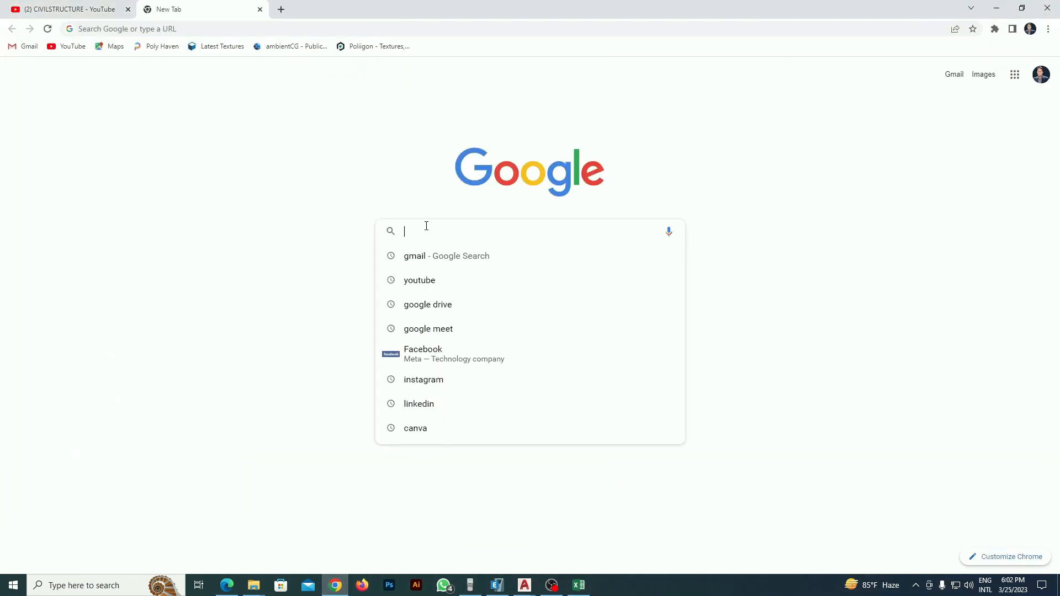
{"action": "type", "text": "kn to "}
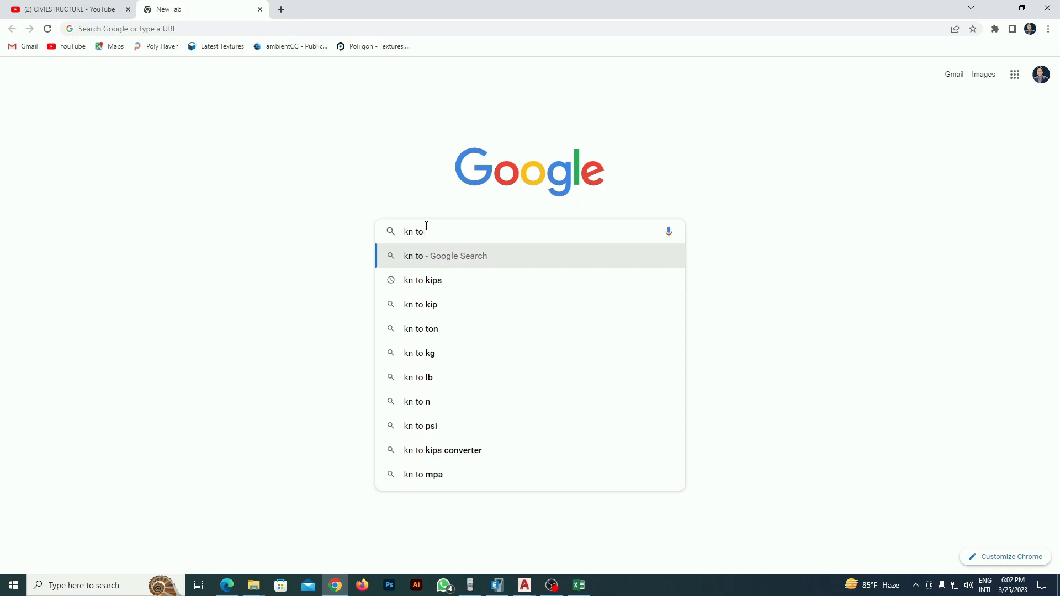
{"action": "type", "text": "kips"}
{"action": "key", "text": "Return"}
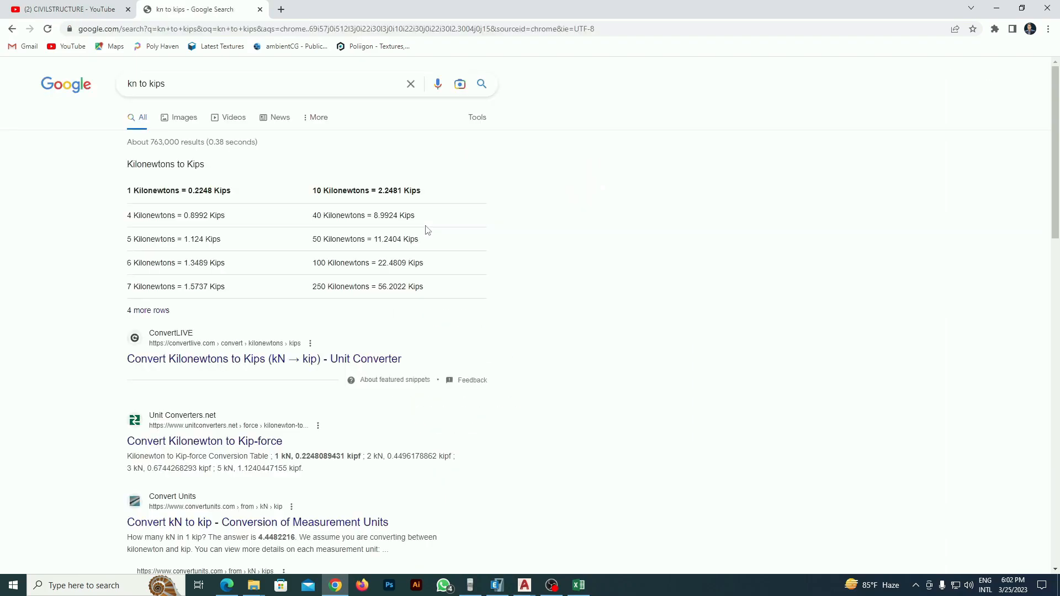
{"action": "left_click", "coordinate": [206, 362]}
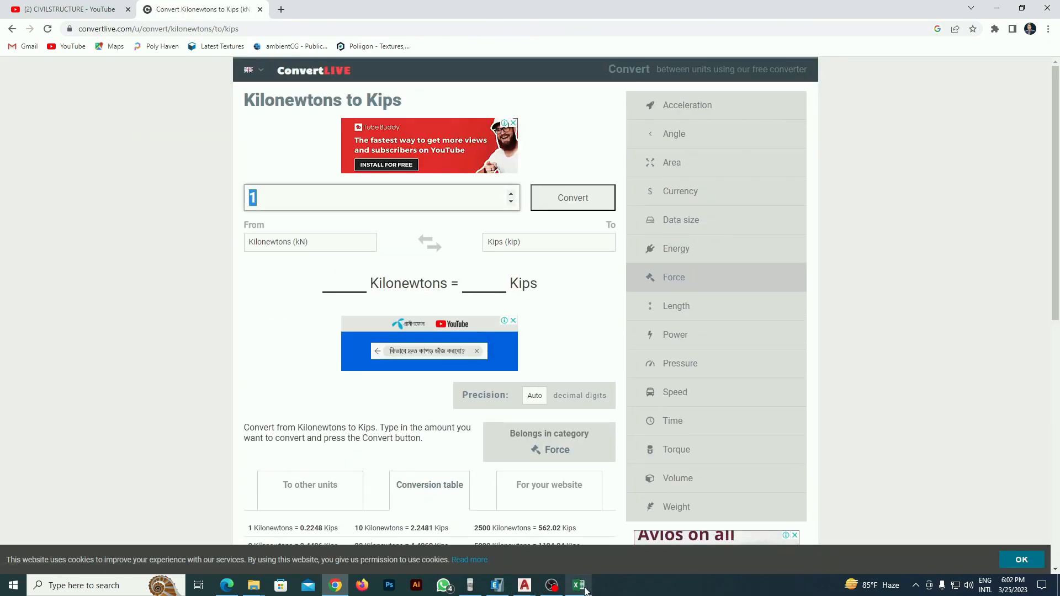
Step: Check the kN total in L107 of the Excel workbook and convert 1375 kilonewtons to kips in the Chrome converter
{"action": "left_click", "coordinate": [581, 586]}
{"action": "left_click", "coordinate": [547, 486]}
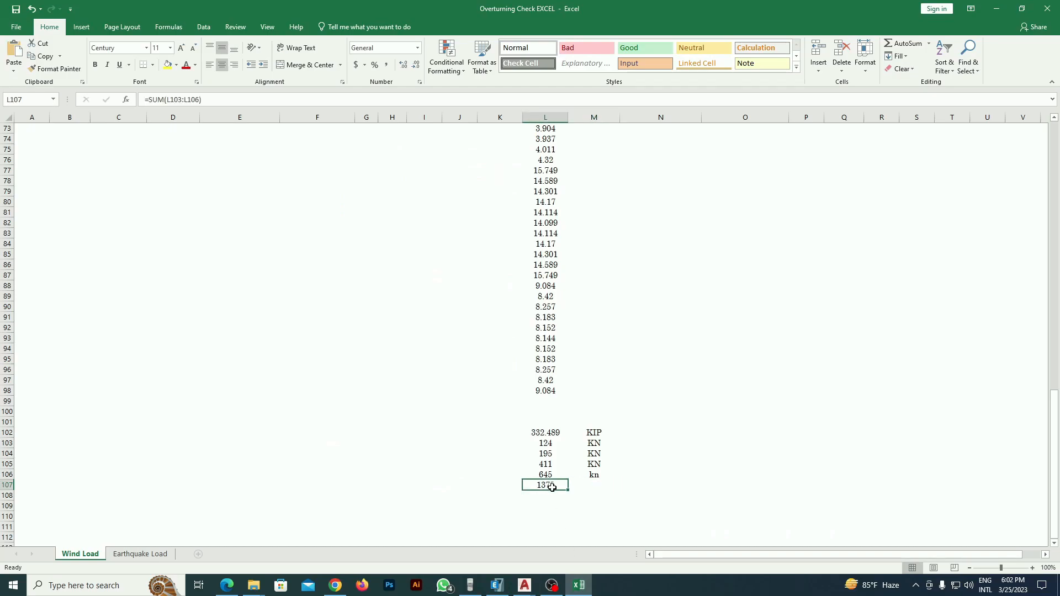
{"action": "left_click", "coordinate": [578, 587]}
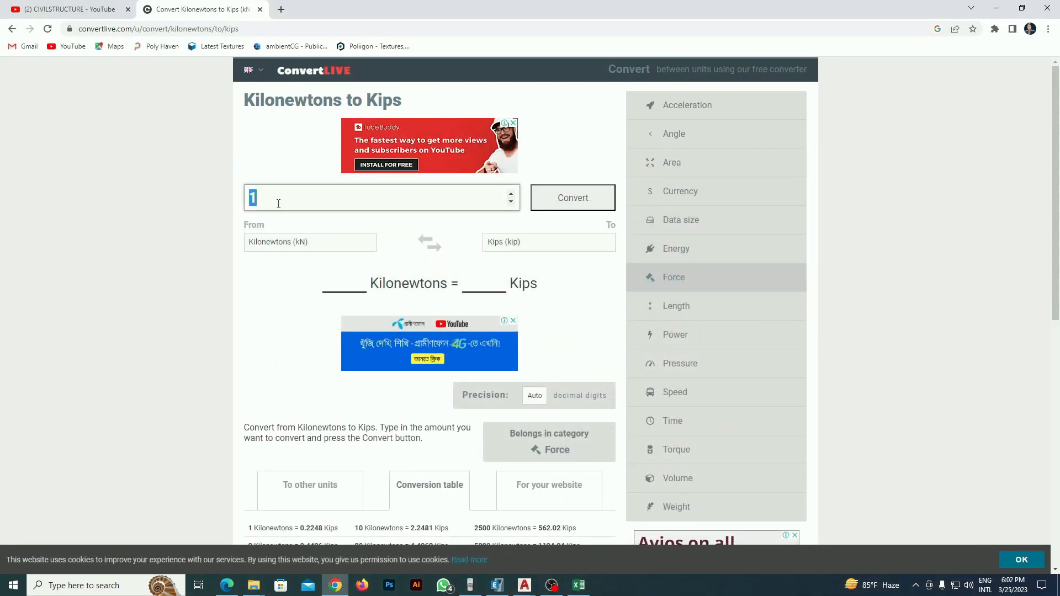
{"action": "type", "text": "1375"}
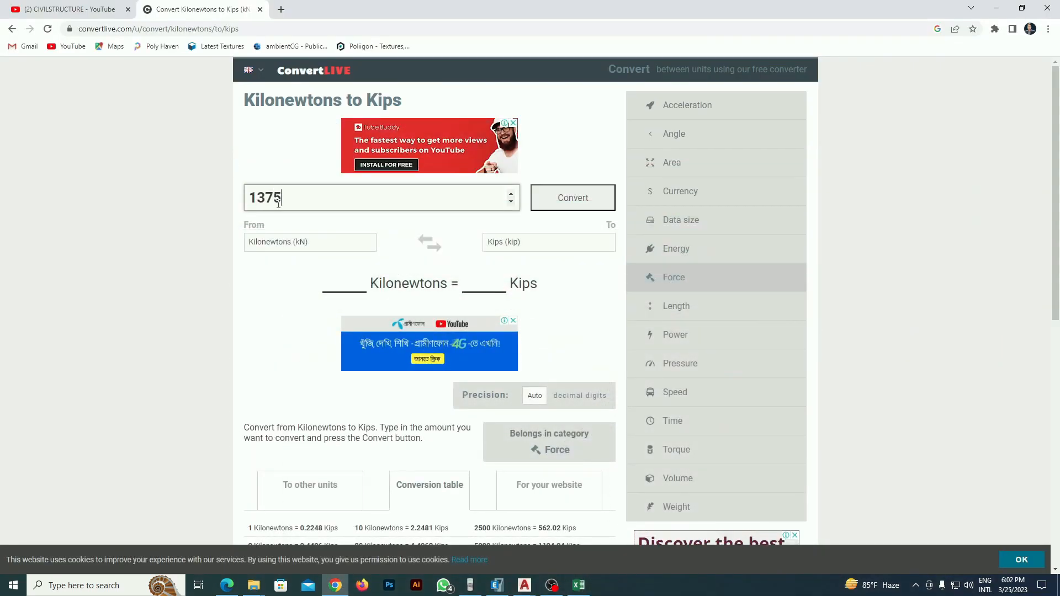
{"action": "key", "text": "Return"}
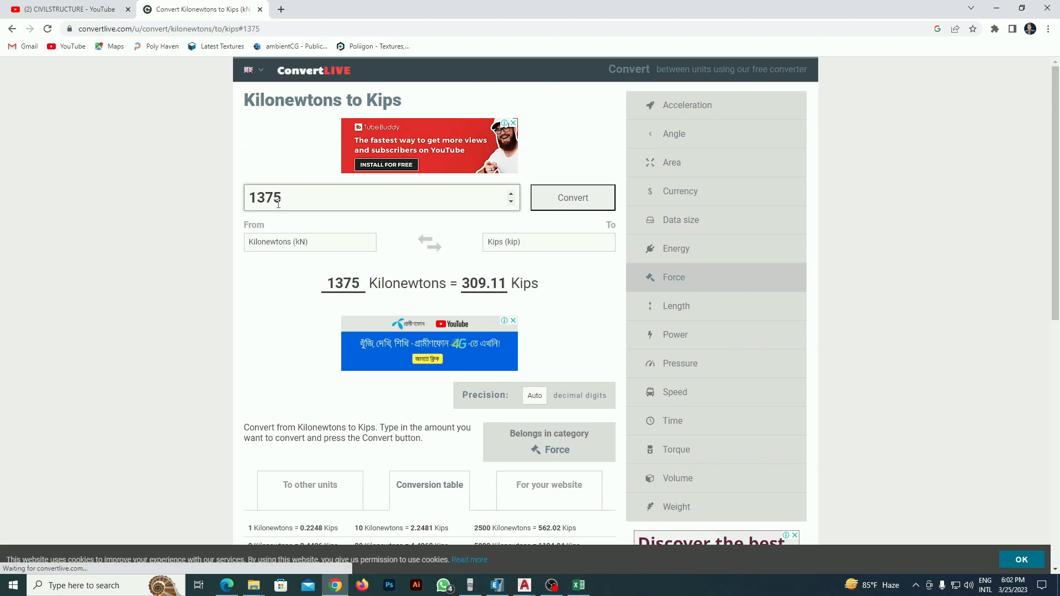
Step: Minimize Chrome and the calculator, switch to Excel and enter the rounded kip value 310 in O102 of the Wind Load sheet
{"action": "left_click", "coordinate": [988, 15]}
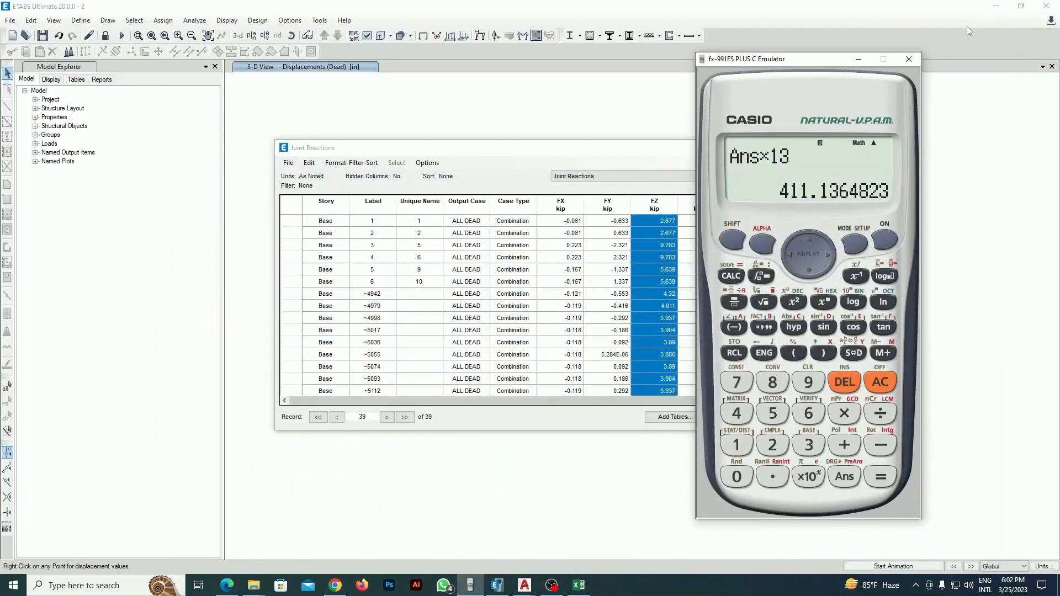
{"action": "left_click", "coordinate": [863, 59]}
{"action": "left_click", "coordinate": [578, 587]}
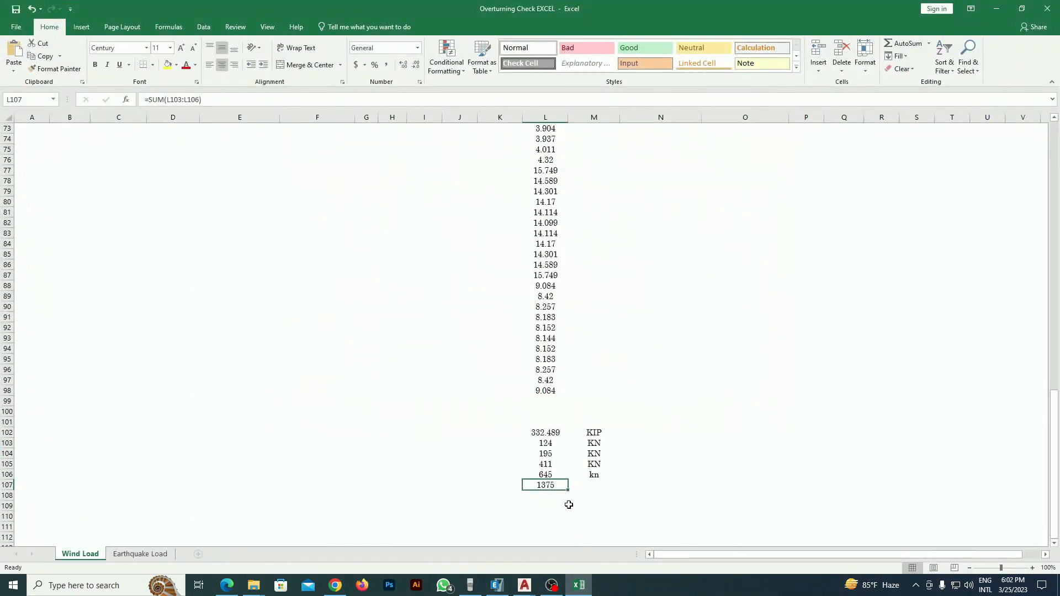
{"action": "left_click", "coordinate": [744, 431]}
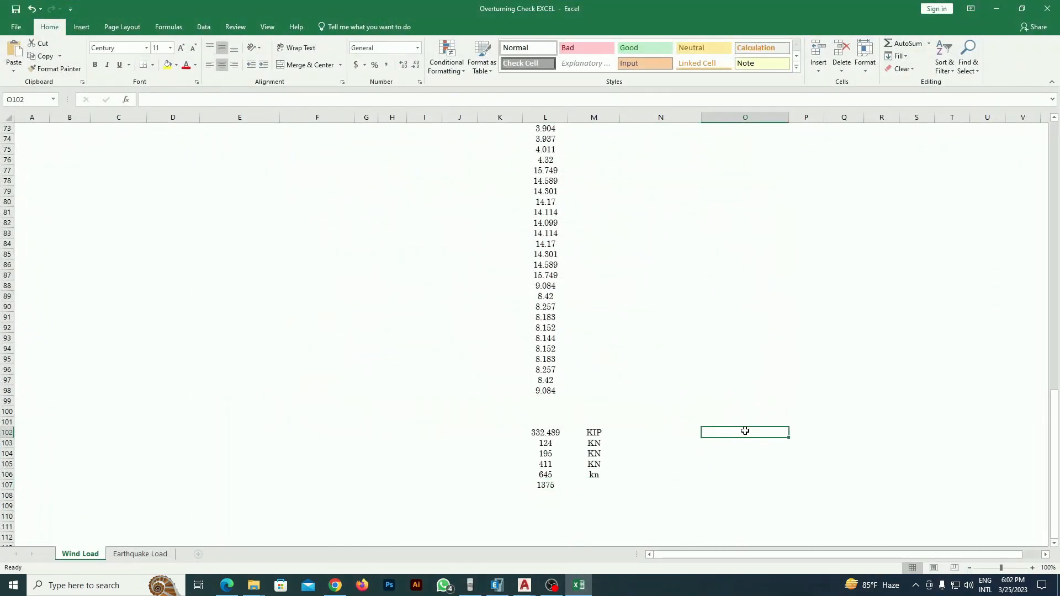
{"action": "type", "text": "310"}
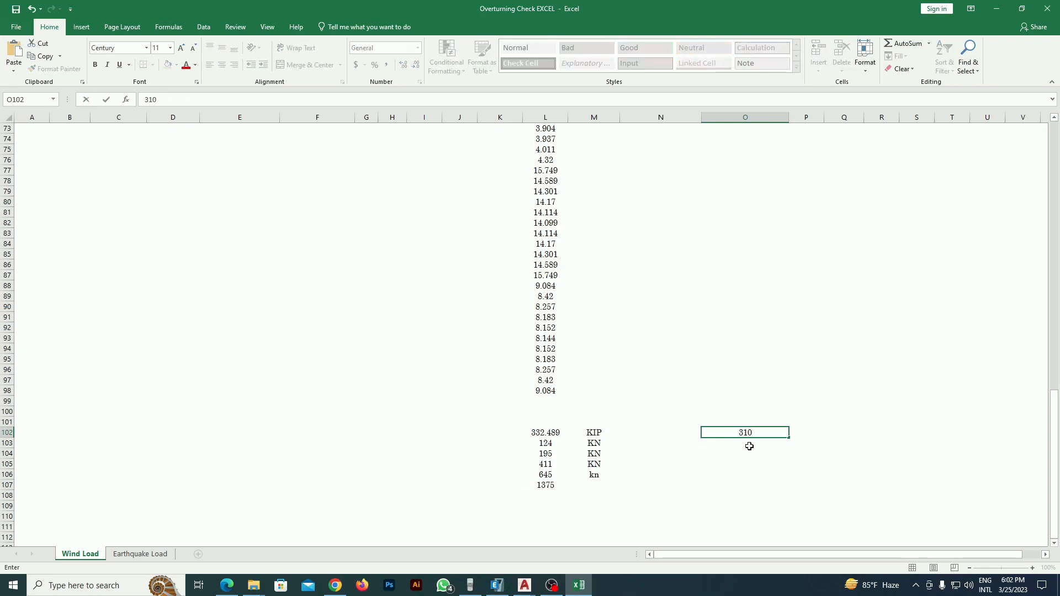
{"action": "key", "text": "Return"}
{"action": "key", "text": "Return"}
Step: Enter the L102 KIP total, rounded to 332, in O103
{"action": "left_click", "coordinate": [543, 434]}
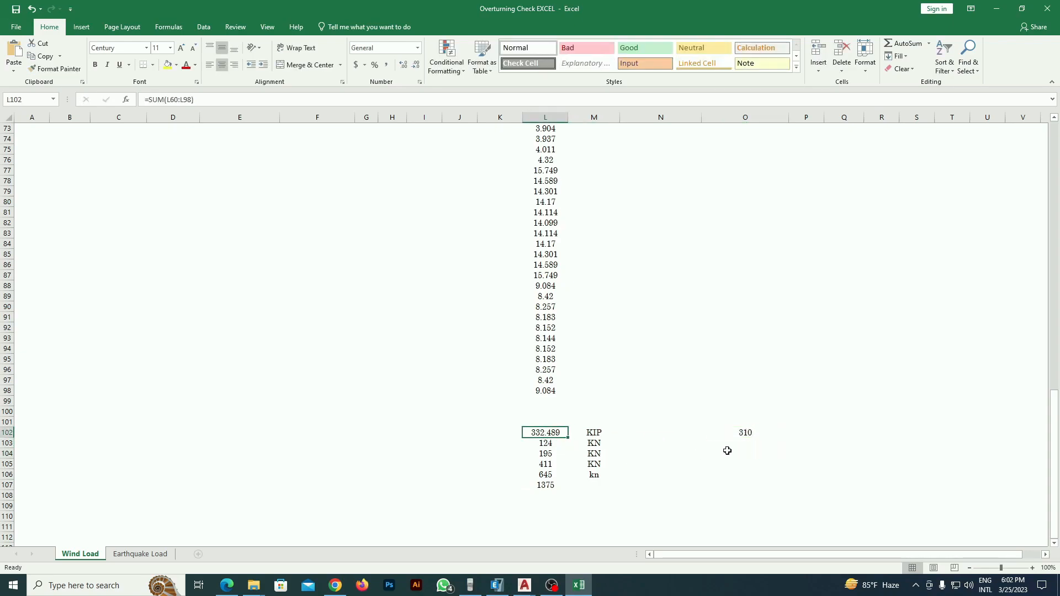
{"action": "left_click", "coordinate": [744, 443]}
{"action": "type", "text": "312"}
{"action": "key", "text": "Return"}
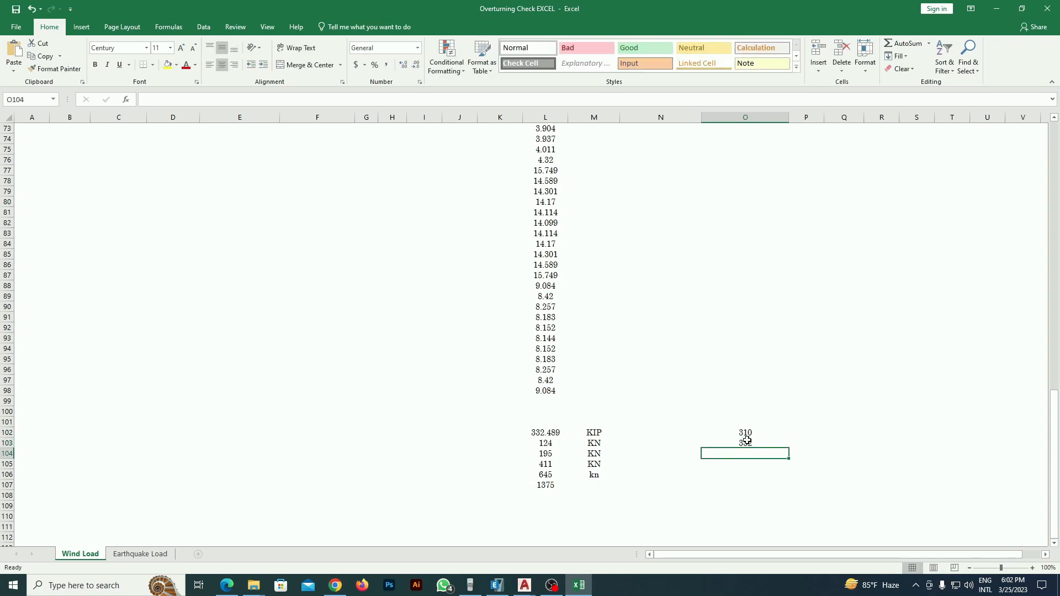
Step: Total the two kip loads in O104 with a SUM formula over O102:O103
{"action": "type", "text": "=su"}
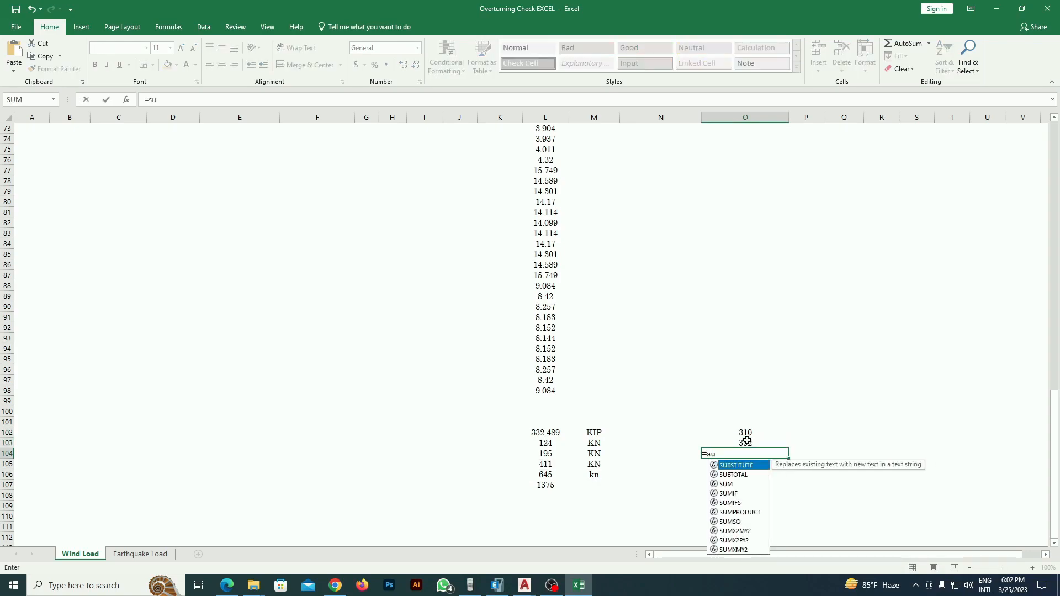
{"action": "type", "text": "m"}
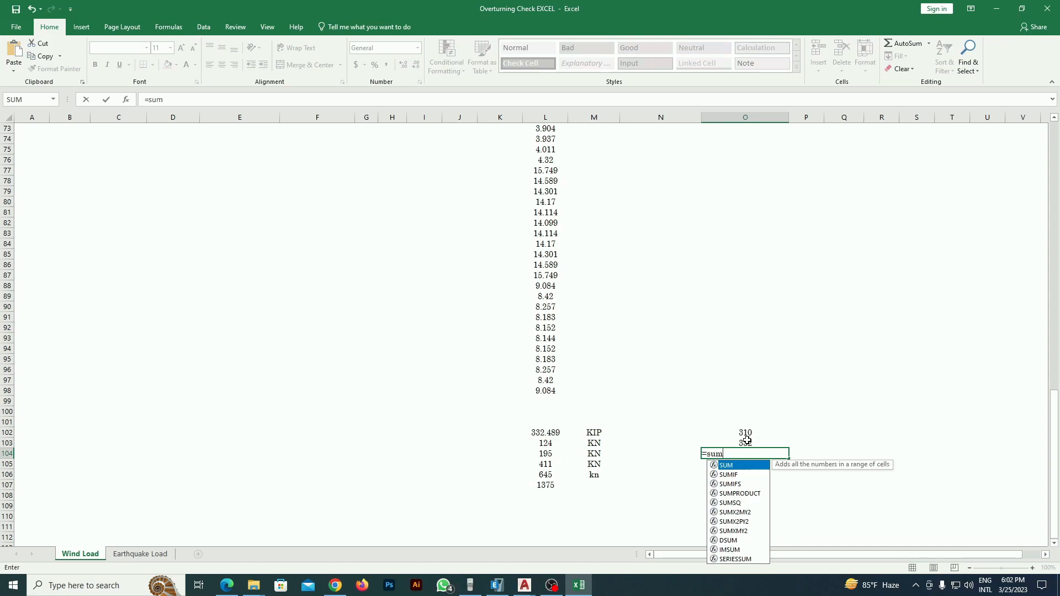
{"action": "double_click", "coordinate": [756, 468]}
{"action": "left_click_drag", "start_coordinate": [745, 429], "coordinate": [747, 443]}
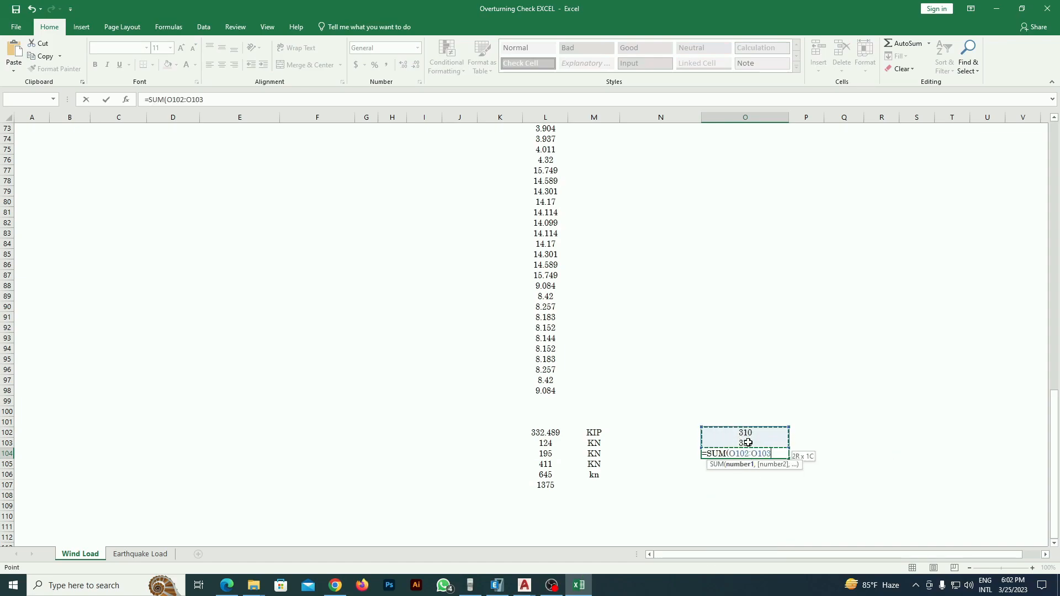
{"action": "key", "text": "Return"}
Step: Copy the total from O104 and paste it as a value into the X-direction Building Weight/Sum of all DL cell F34
{"action": "left_click", "coordinate": [756, 454]}
{"action": "key", "text": "ctrl+c"}
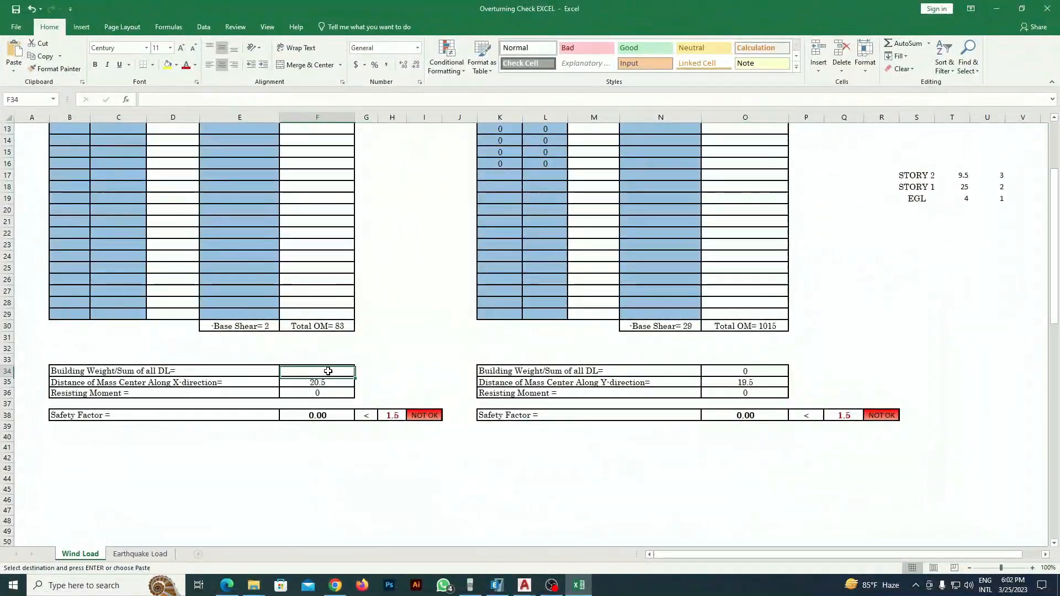
{"action": "right_click", "coordinate": [330, 374]}
{"action": "left_click", "coordinate": [315, 372]}
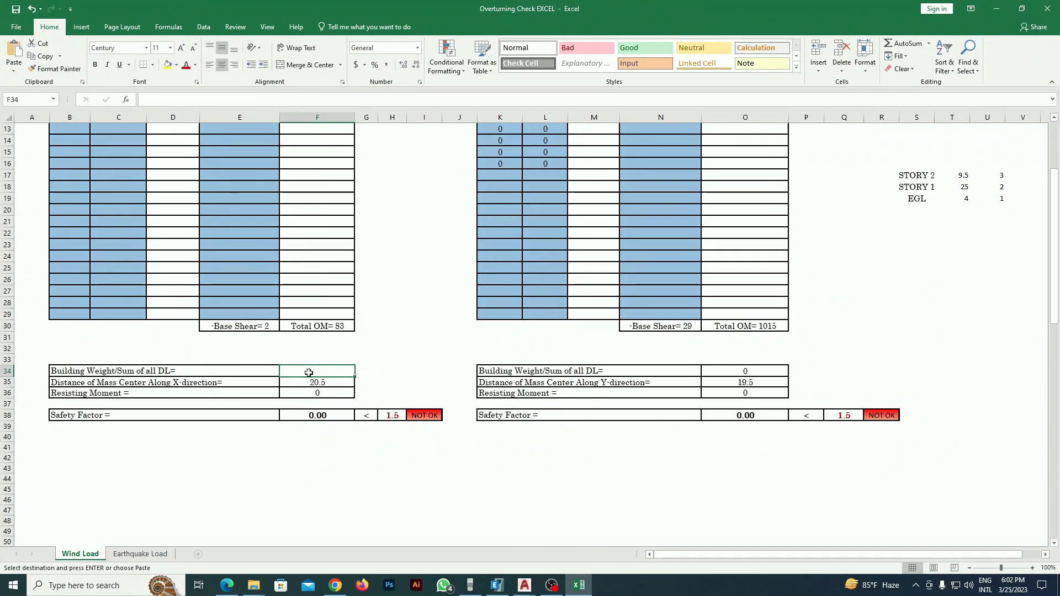
{"action": "right_click", "coordinate": [310, 373]}
{"action": "left_click", "coordinate": [365, 186]}
{"action": "left_click", "coordinate": [538, 499]}
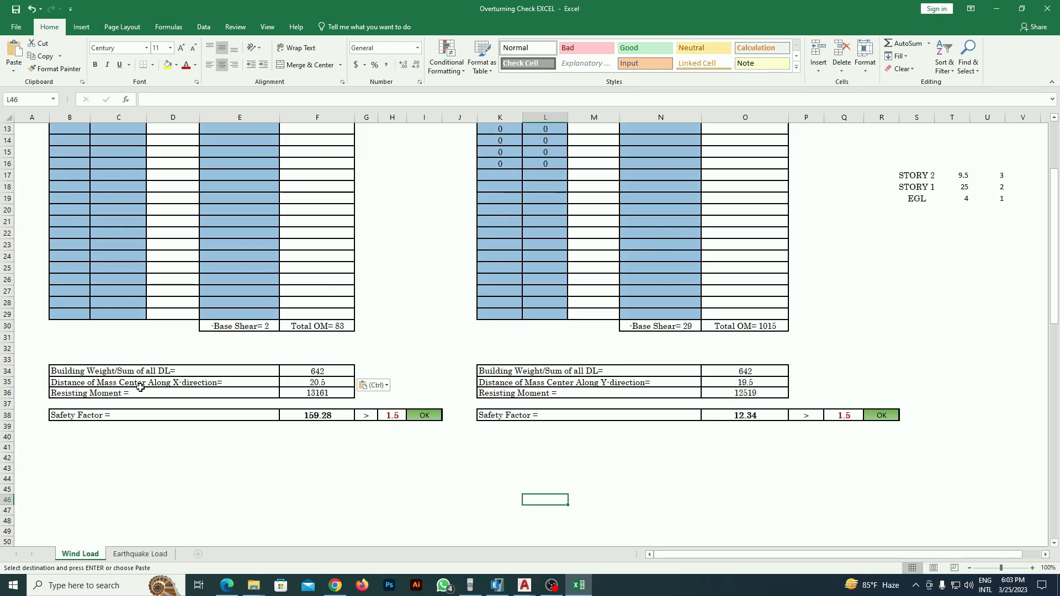
Step: Switch to ETABS, dismiss the Joint Reactions table and display the Centers Of Mass And Rigidity table from the structure output results
{"action": "left_click", "coordinate": [347, 383]}
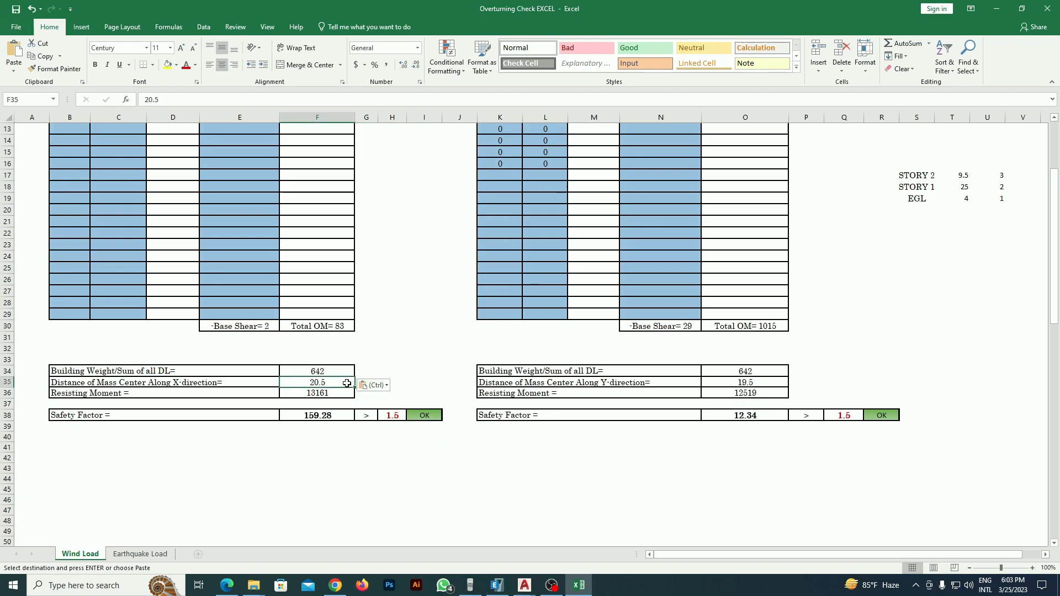
{"action": "left_click", "coordinate": [501, 588]}
{"action": "left_click", "coordinate": [742, 147]}
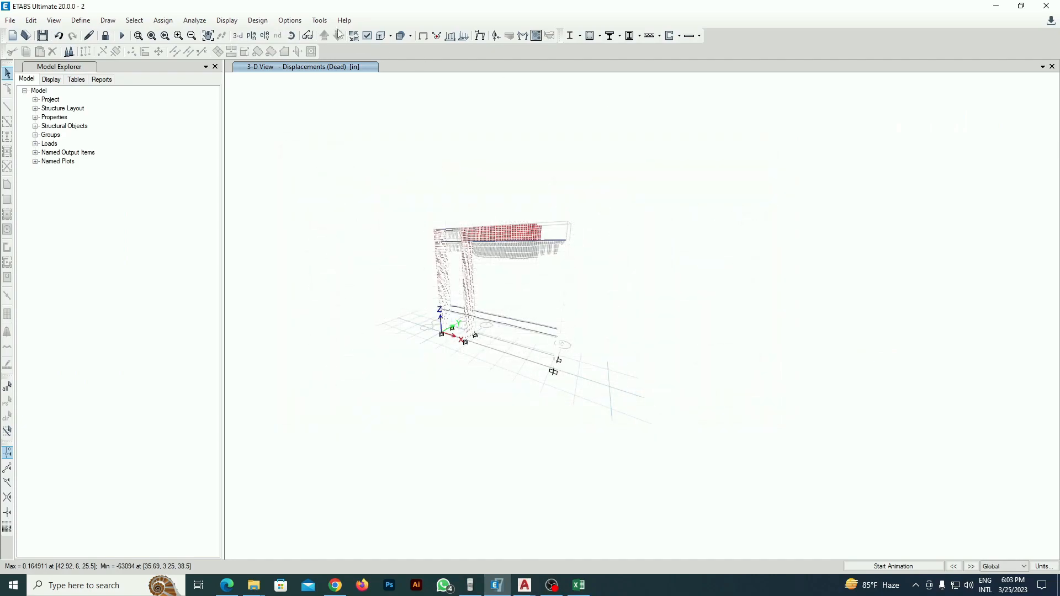
{"action": "left_click", "coordinate": [226, 20]}
{"action": "left_click", "coordinate": [265, 312]}
{"action": "left_click", "coordinate": [319, 289]}
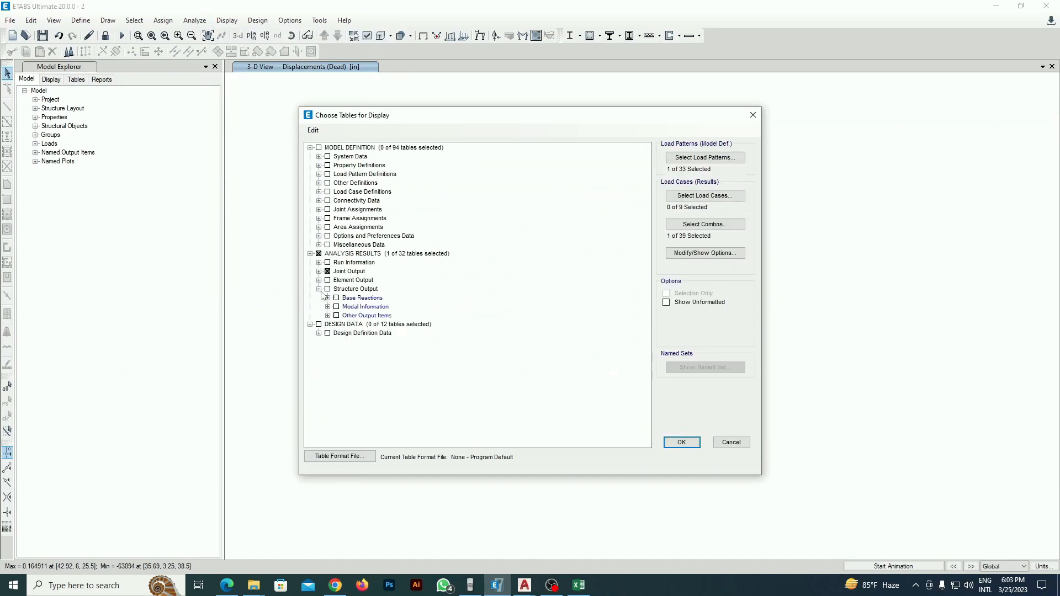
{"action": "left_click", "coordinate": [328, 316]}
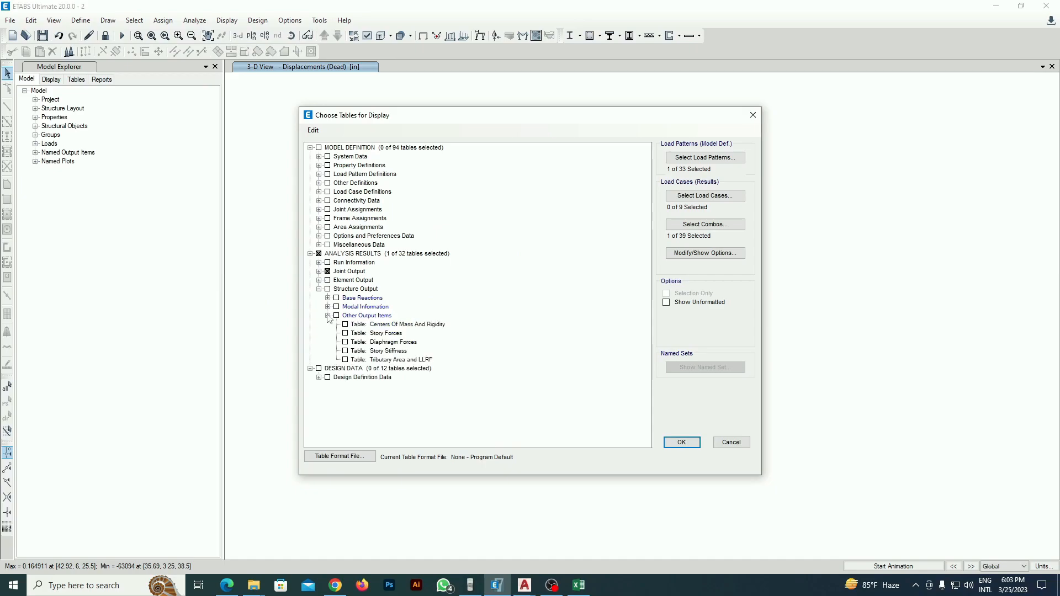
{"action": "left_click", "coordinate": [345, 325]}
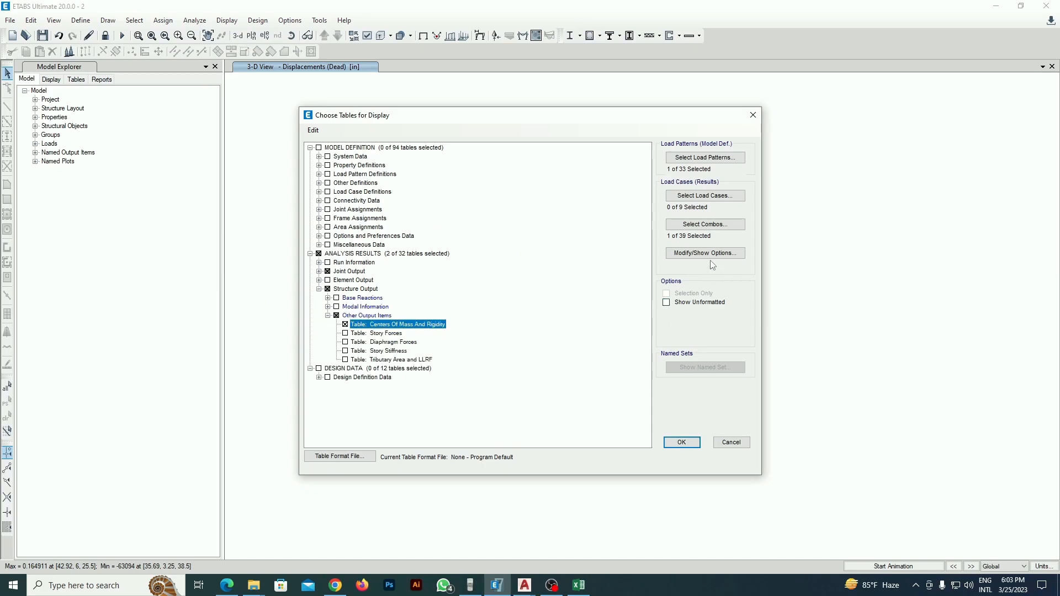
{"action": "left_click", "coordinate": [685, 443]}
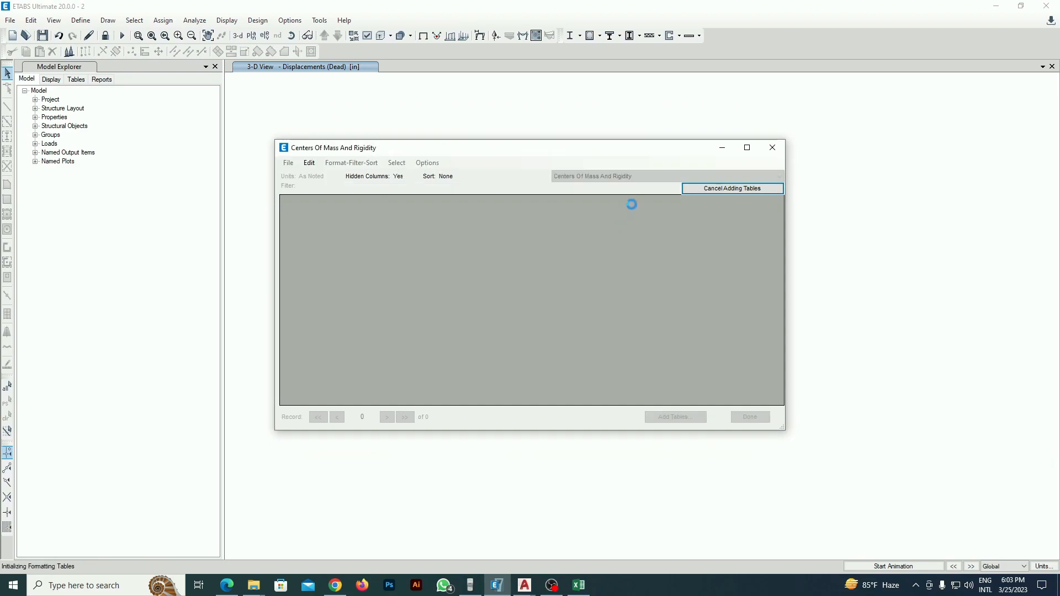
{"action": "left_click", "coordinate": [645, 178]}
{"action": "left_click", "coordinate": [645, 188]}
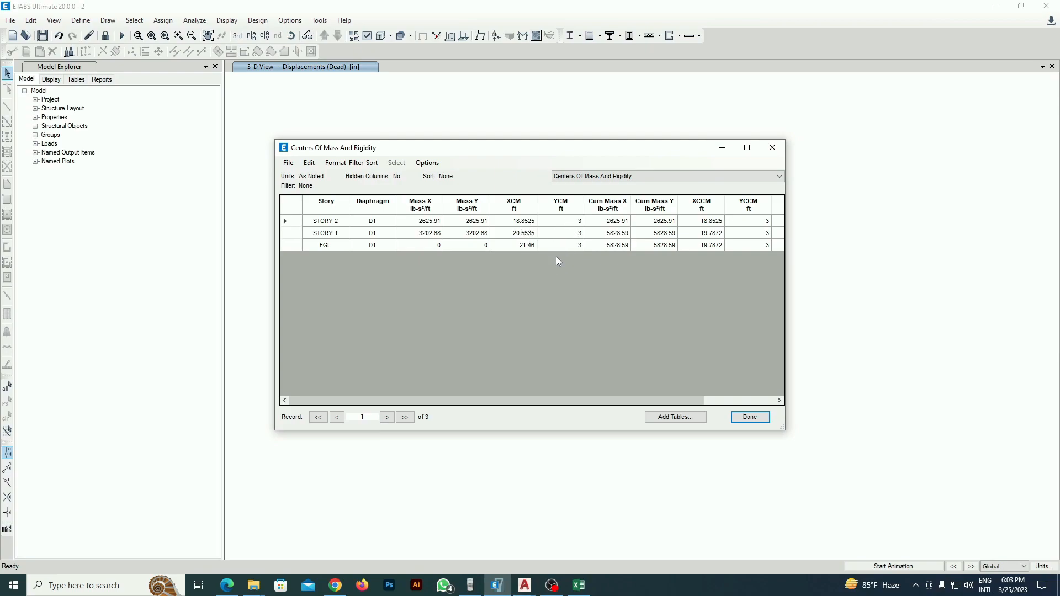
Step: Check the STORY 2 XCM value, switch to Excel and set the X-direction mass center distance in F35 to 18.55
{"action": "left_click", "coordinate": [527, 222]}
{"action": "left_click", "coordinate": [578, 585]}
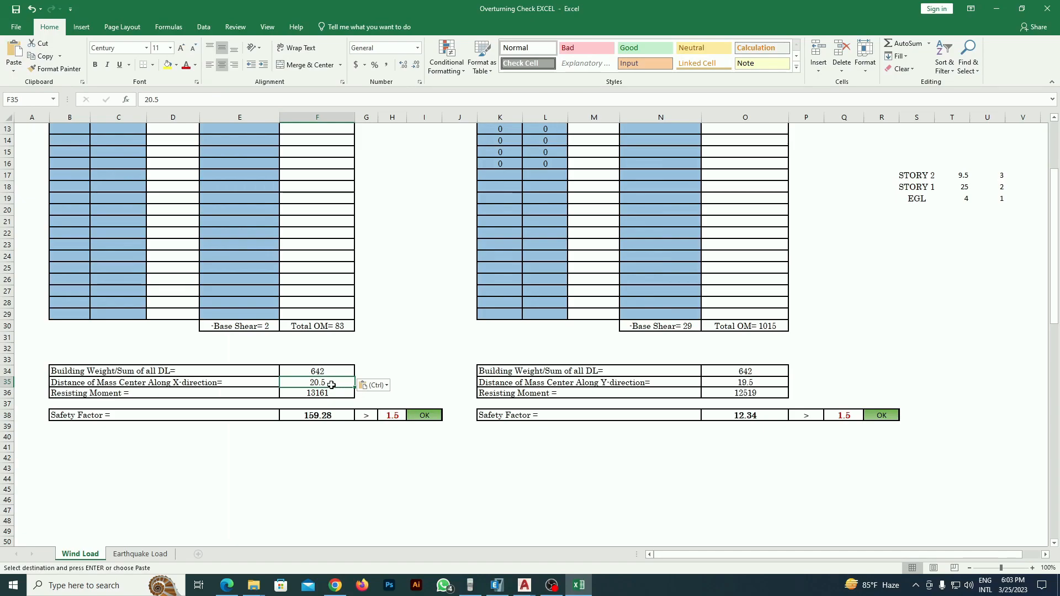
{"action": "type", "text": "18.55"}
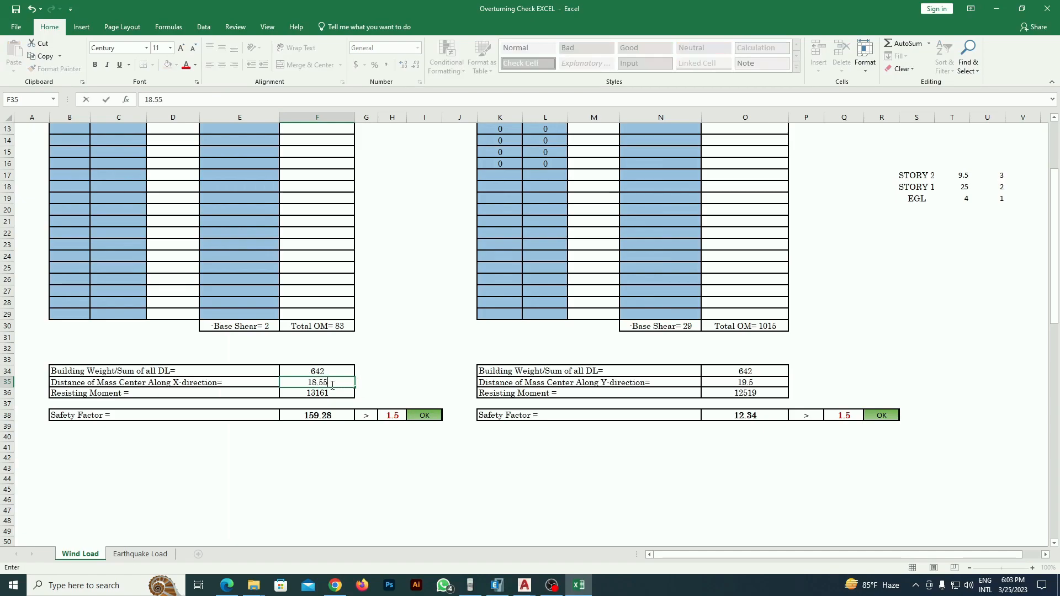
{"action": "key", "text": "Return"}
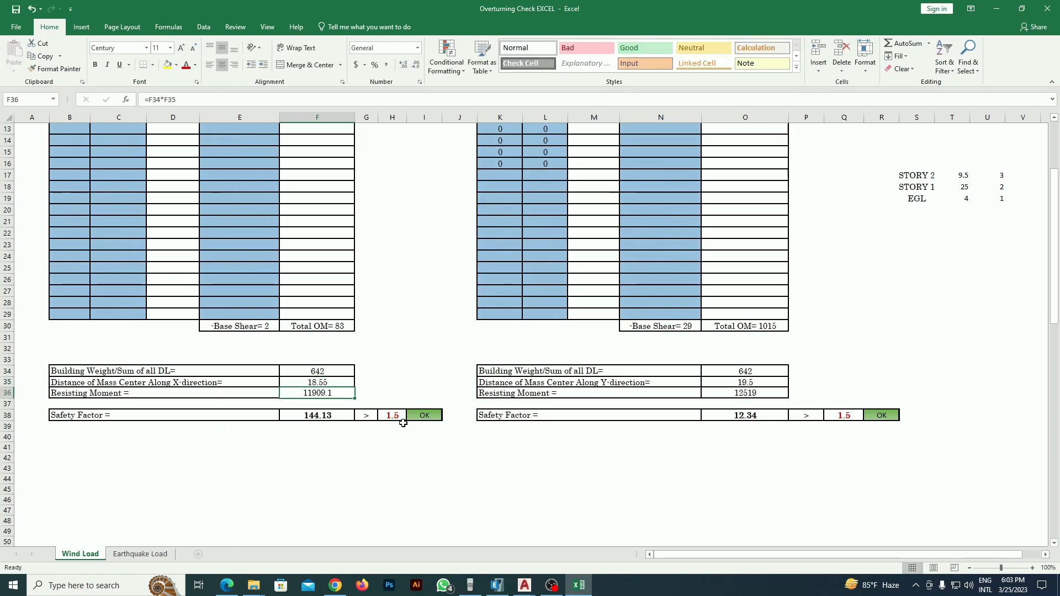
Step: Look up the STORY 1 XCM value in ETABS and set the X-direction mass center distance in Excel cell F35 to 20.55
{"action": "left_click", "coordinate": [996, 8]}
{"action": "left_click", "coordinate": [531, 235]}
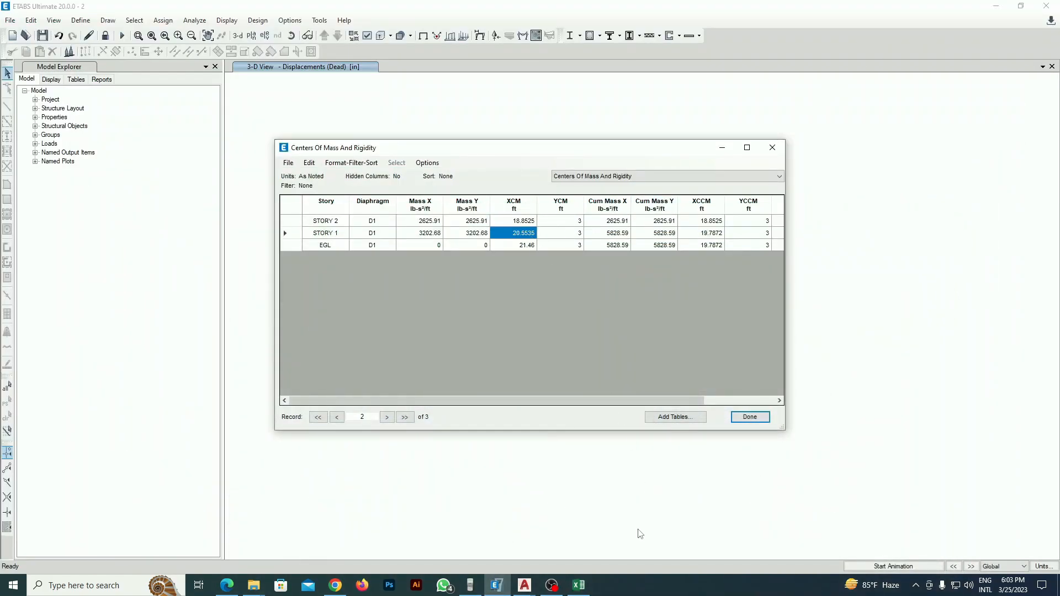
{"action": "left_click", "coordinate": [578, 585]}
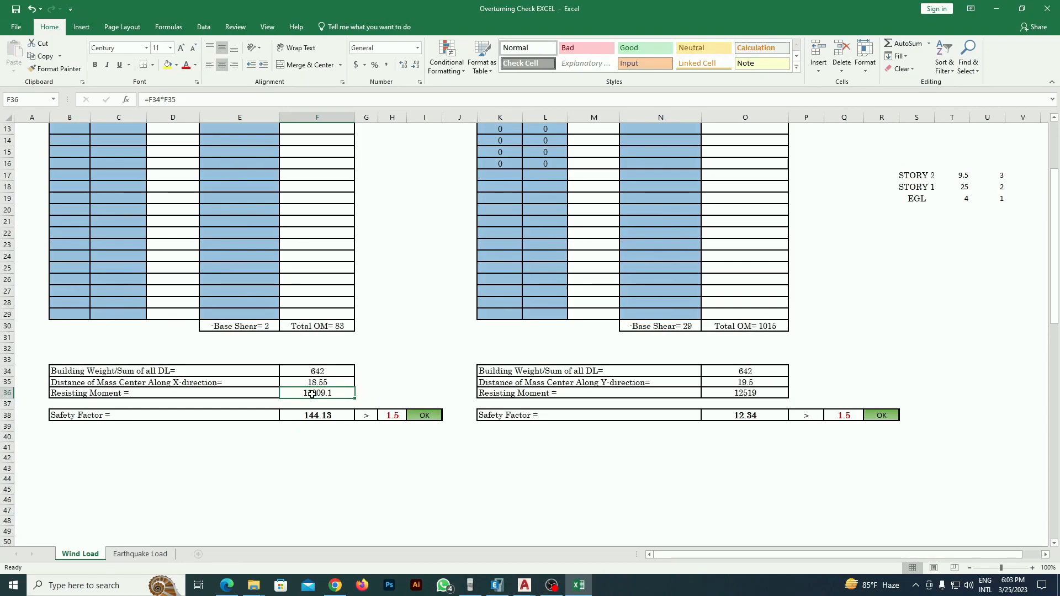
{"action": "left_click", "coordinate": [330, 383]}
{"action": "type", "text": "20"}
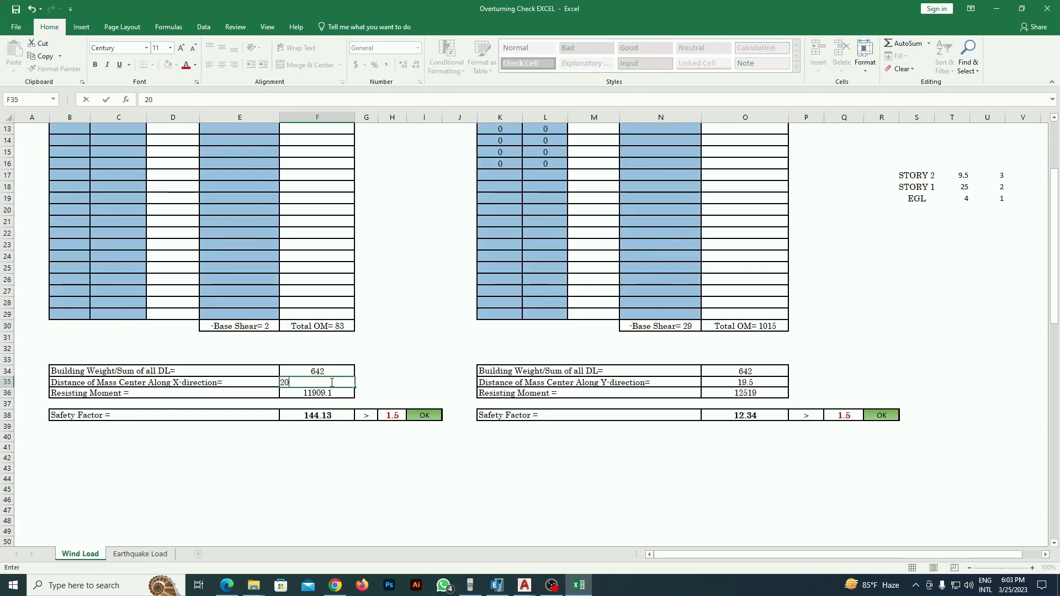
{"action": "type", "text": ".55"}
{"action": "key", "text": "Return"}
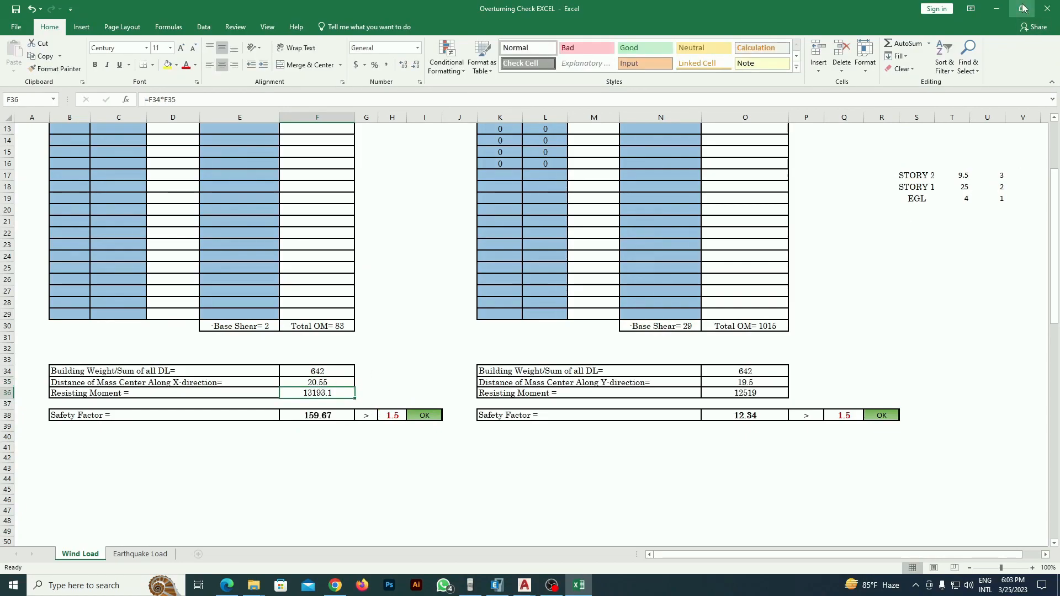
Step: Look up the EGL XCM value in ETABS and set the X-direction mass center distance in Excel cell F35 to 21.46
{"action": "left_click", "coordinate": [1004, 11]}
{"action": "left_click", "coordinate": [524, 246]}
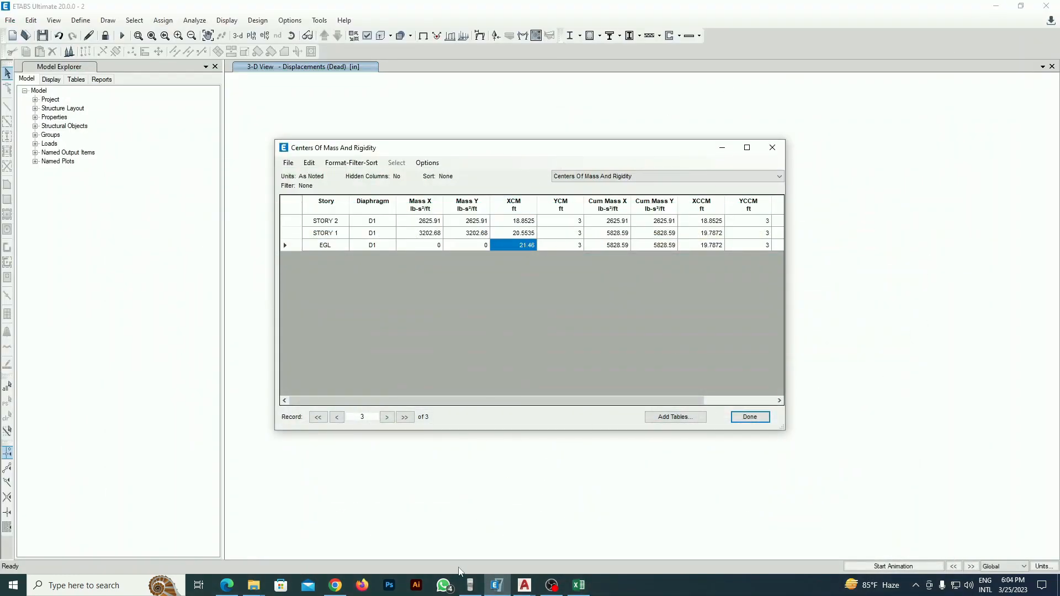
{"action": "left_click", "coordinate": [578, 585]}
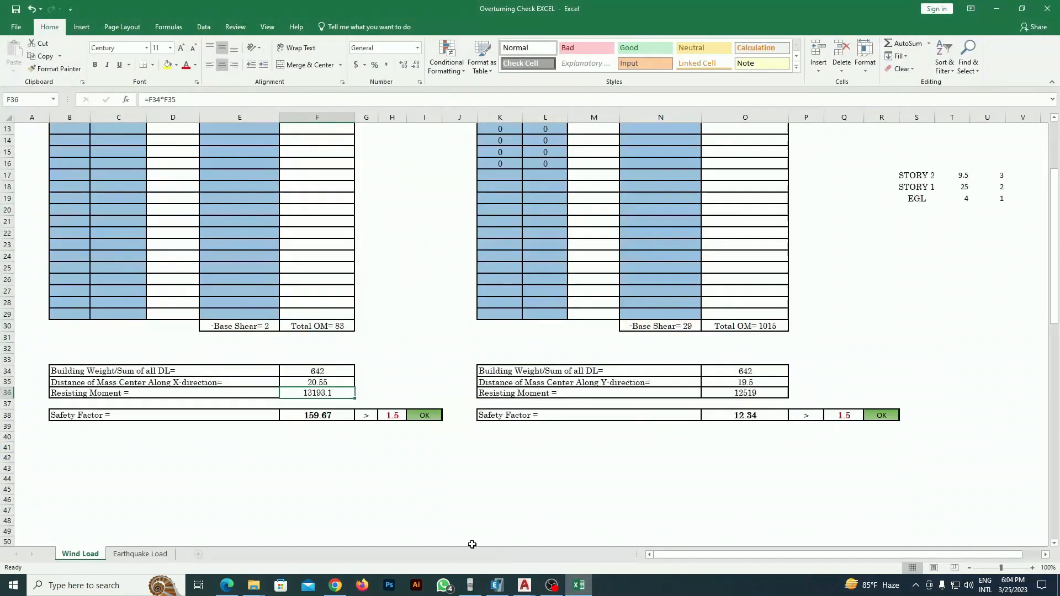
{"action": "left_click", "coordinate": [331, 382]}
{"action": "type", "text": "21.46"}
{"action": "key", "text": "Return"}
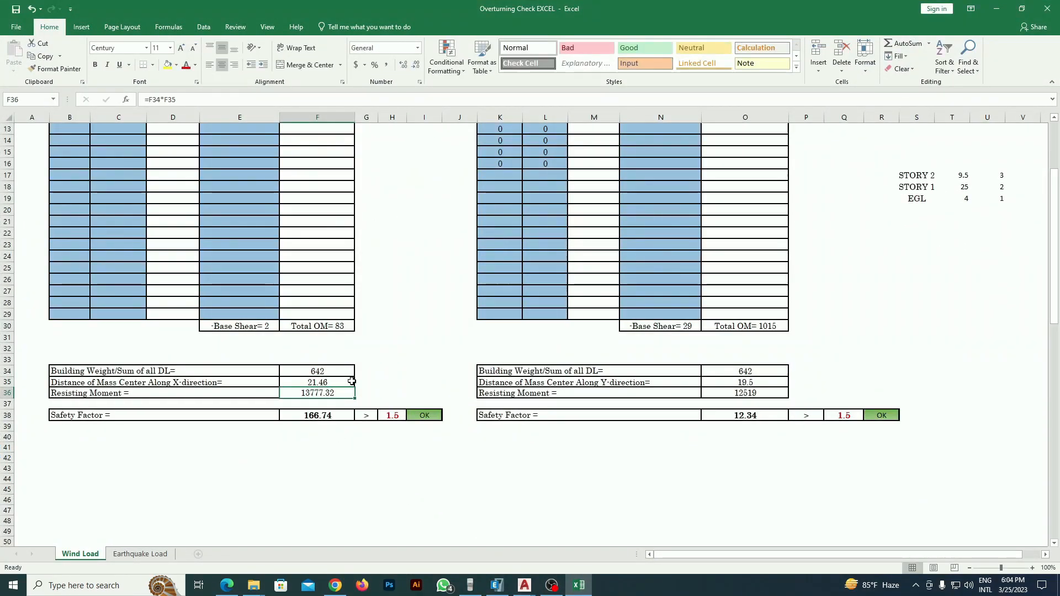
Step: Look up the YCM value in ETABS and set the Y-direction mass center distance in Excel cell O35 to 3
{"action": "left_click", "coordinate": [766, 378]}
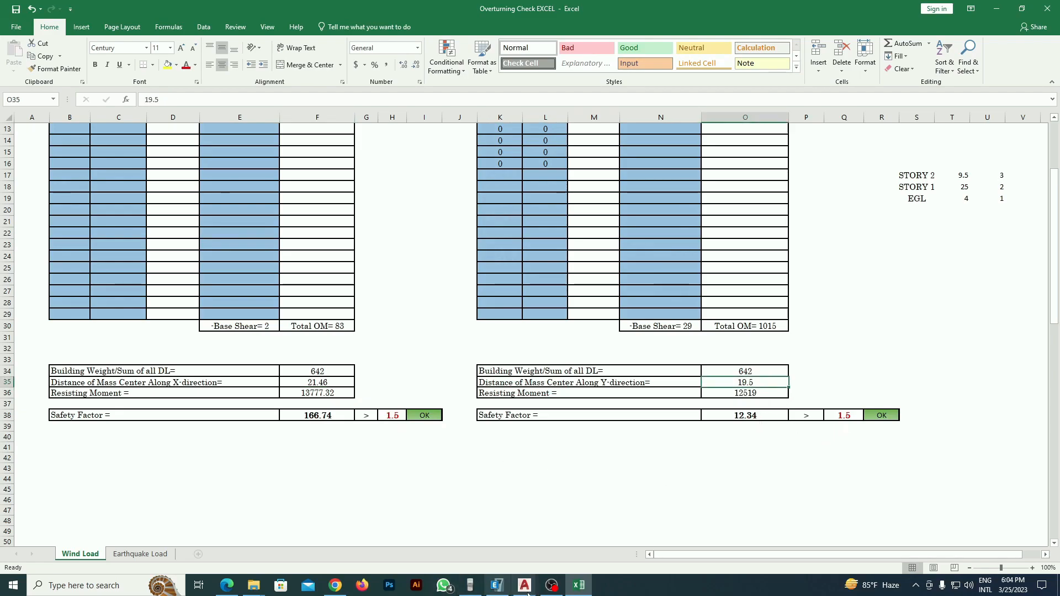
{"action": "left_click", "coordinate": [575, 589]}
{"action": "left_click", "coordinate": [570, 222]}
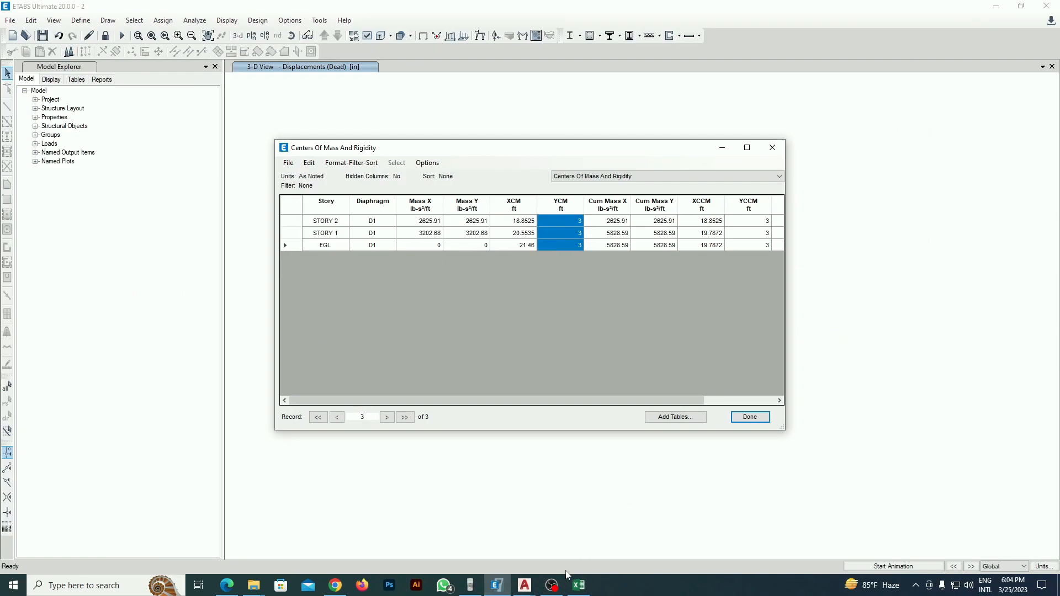
{"action": "left_click", "coordinate": [579, 585]}
{"action": "left_click", "coordinate": [752, 383]}
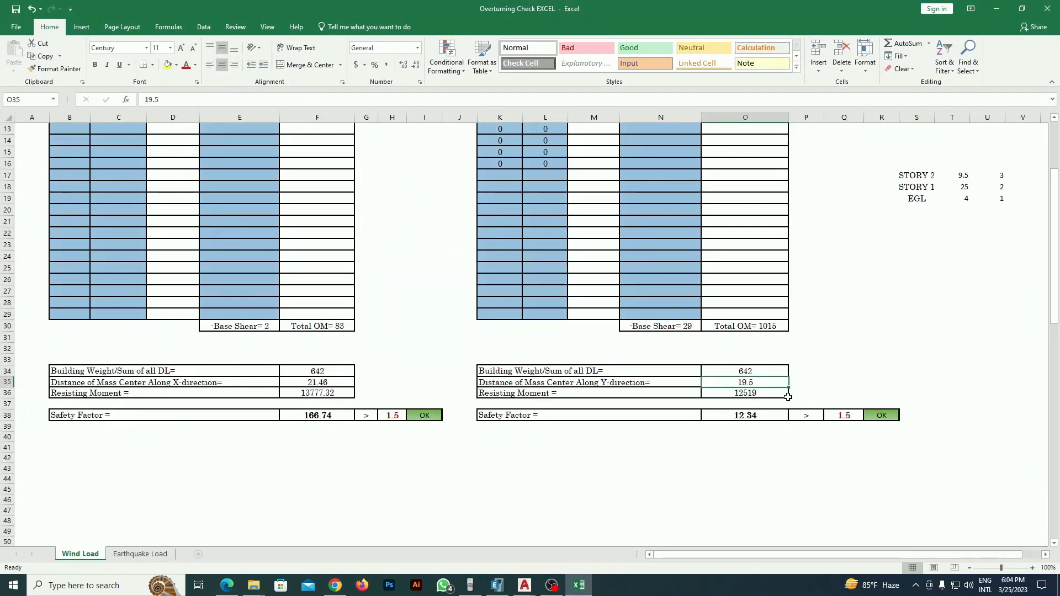
{"action": "type", "text": "3"}
{"action": "key", "text": "Return"}
Step: Check the Y-direction wind load safety factor in O38 against the 1.5 limit
{"action": "left_click", "coordinate": [778, 415]}
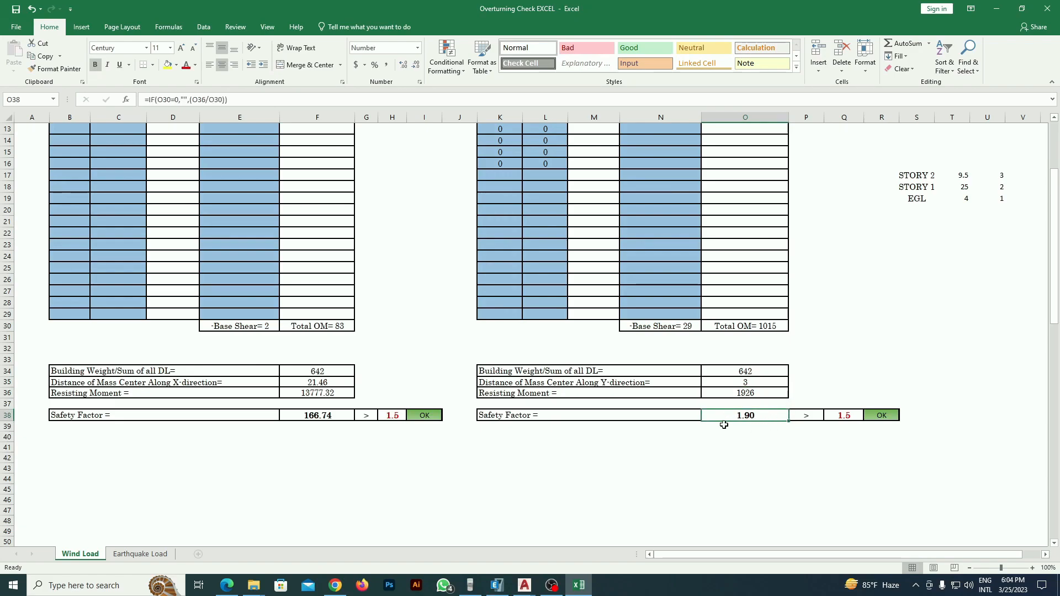
{"action": "left_click", "coordinate": [846, 417]}
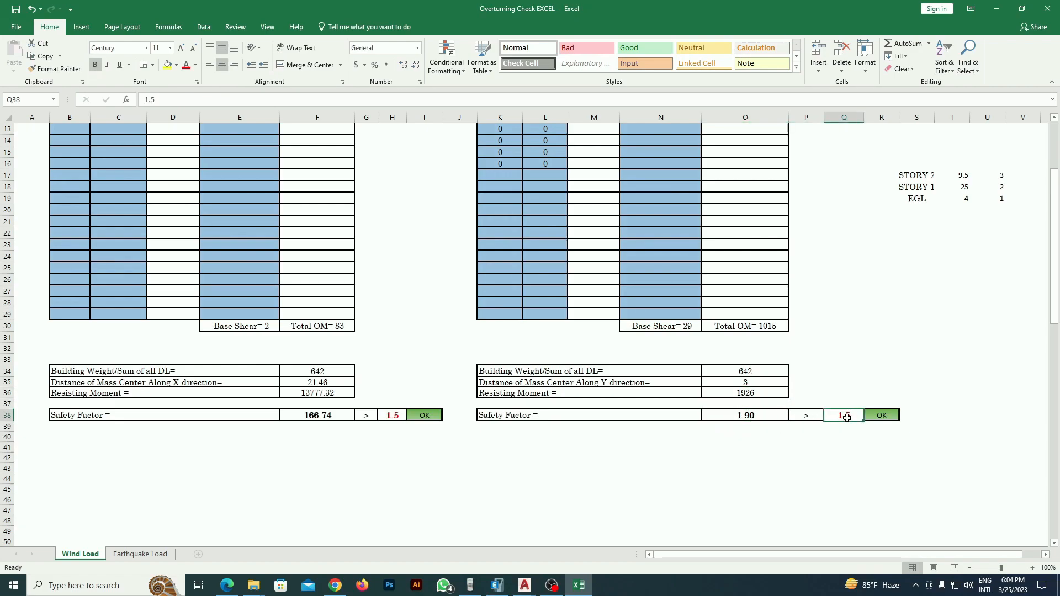
{"action": "left_click", "coordinate": [781, 477]}
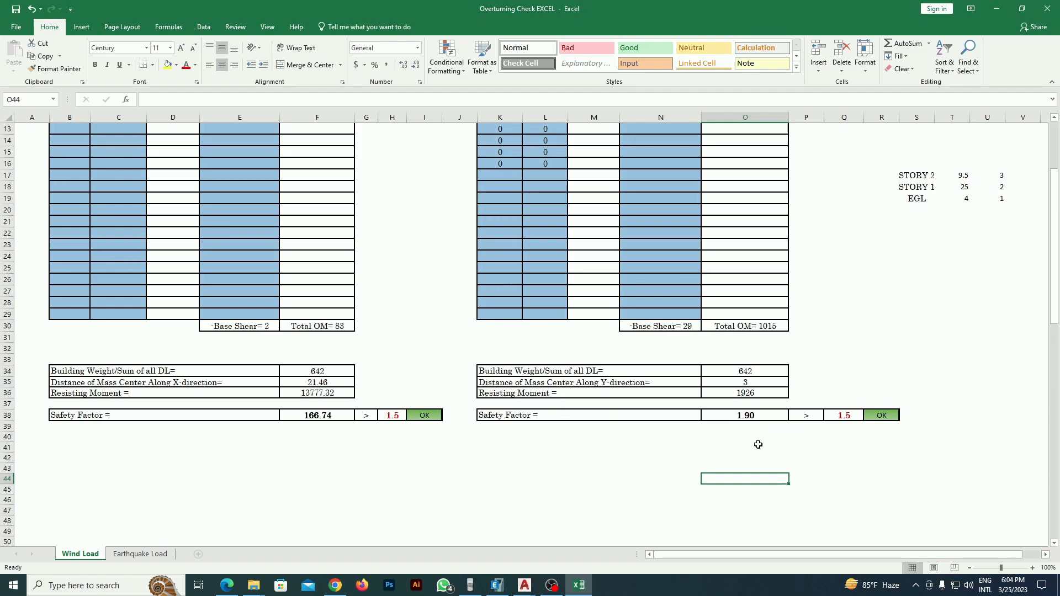
{"action": "left_click", "coordinate": [760, 416]}
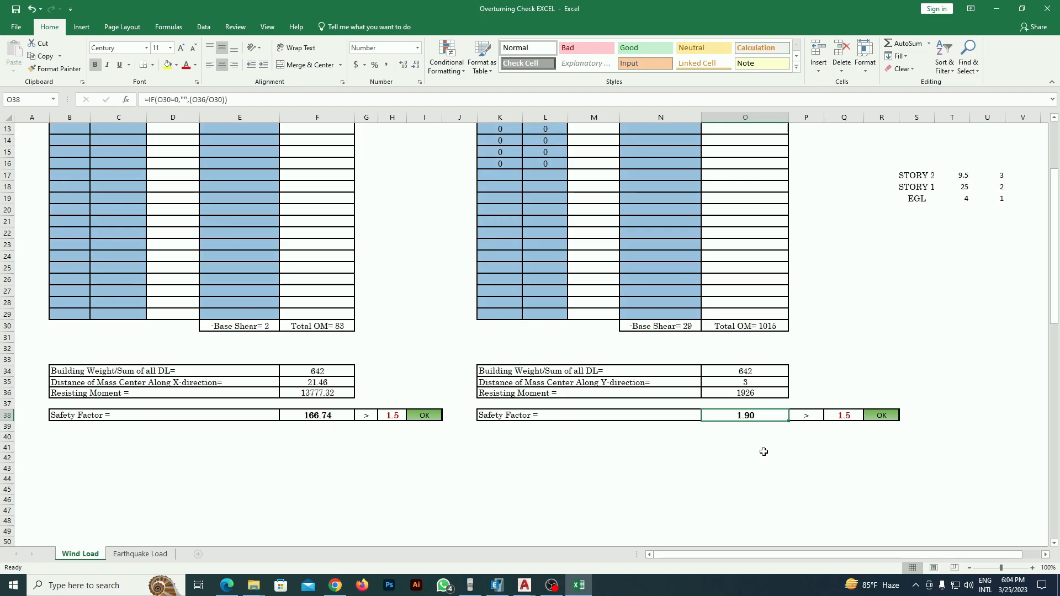
Step: Open the Earthquake Load sheet, switch to ETABS and set the load case for the displayed result tables to EQx
{"action": "left_click", "coordinate": [140, 554]}
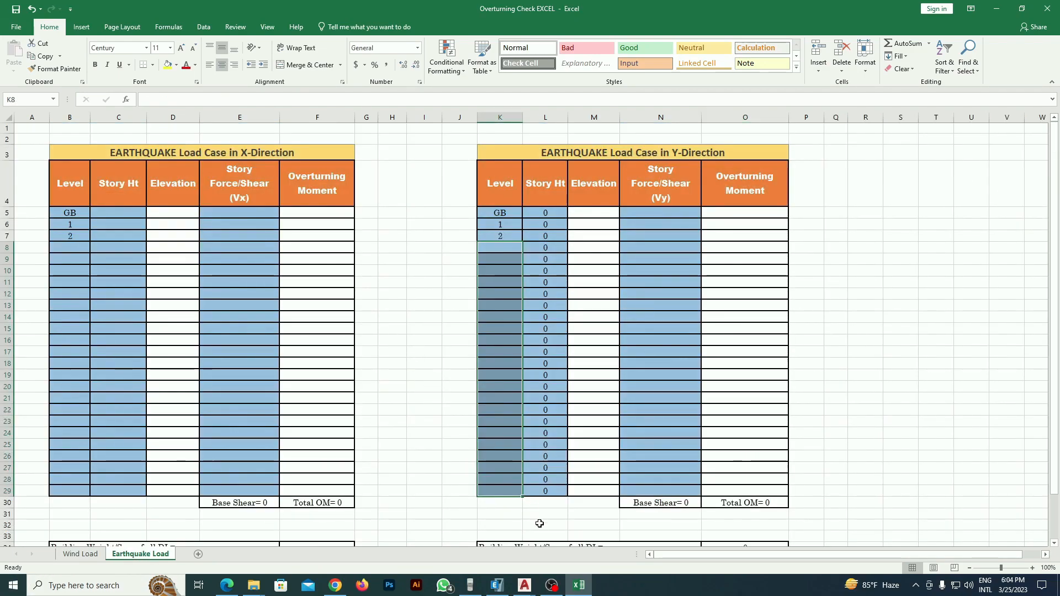
{"action": "left_click", "coordinate": [497, 585]}
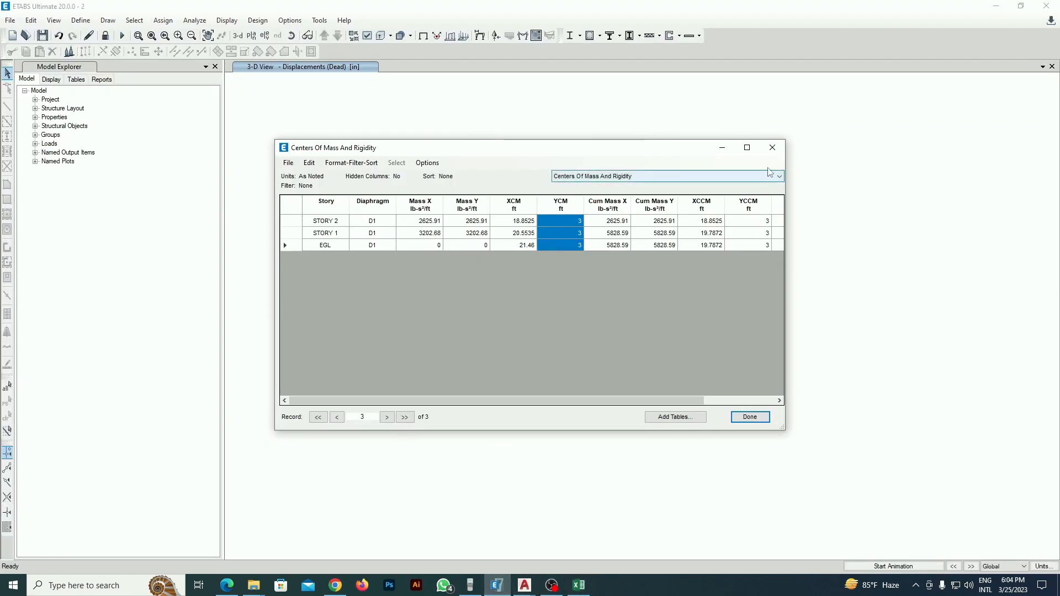
{"action": "left_click", "coordinate": [772, 148]}
{"action": "left_click", "coordinate": [227, 20]}
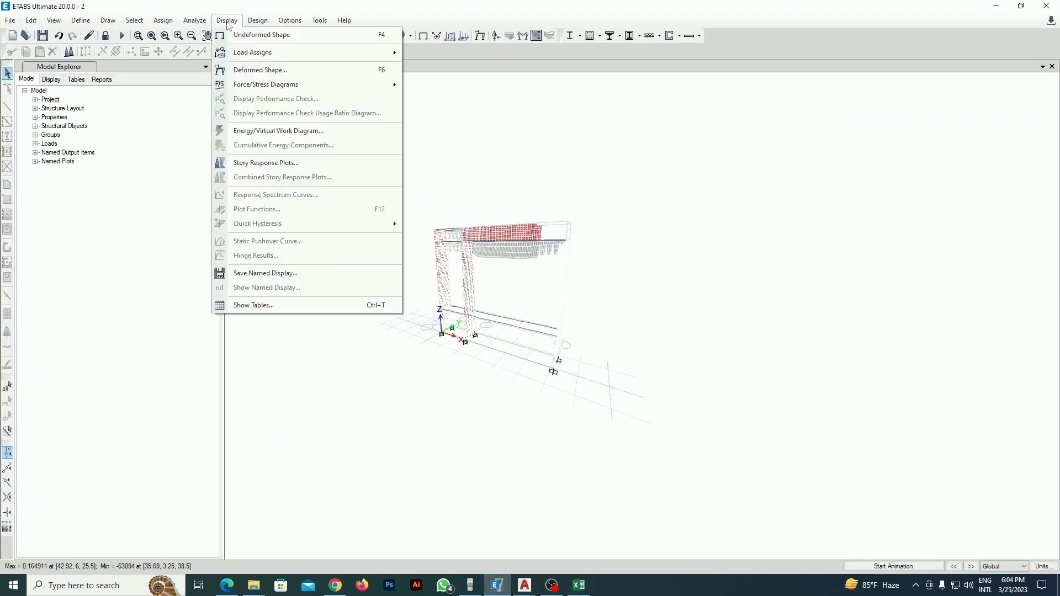
{"action": "left_click", "coordinate": [297, 307]}
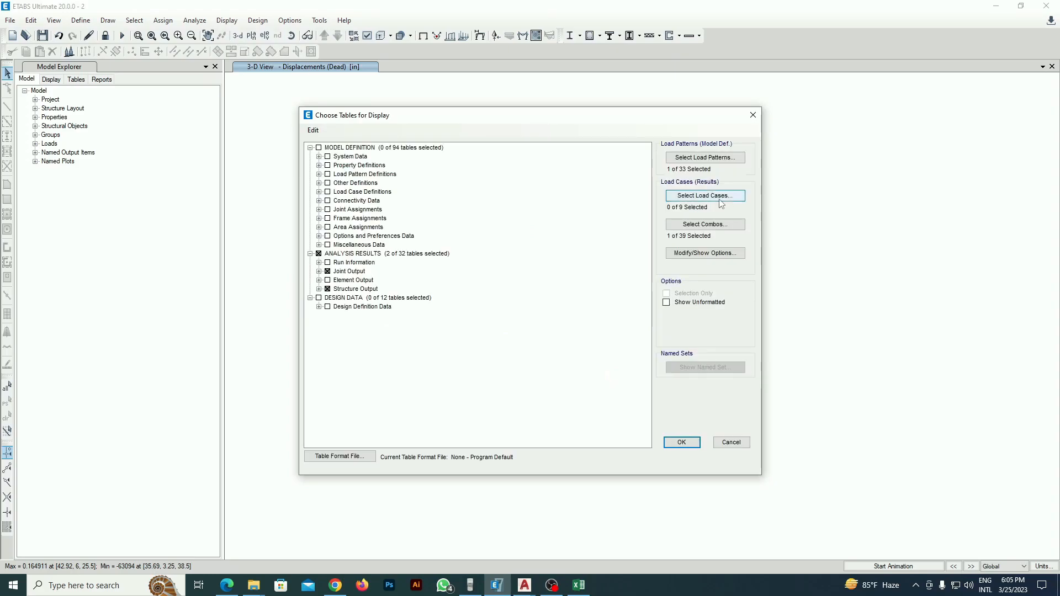
{"action": "left_click", "coordinate": [718, 198]}
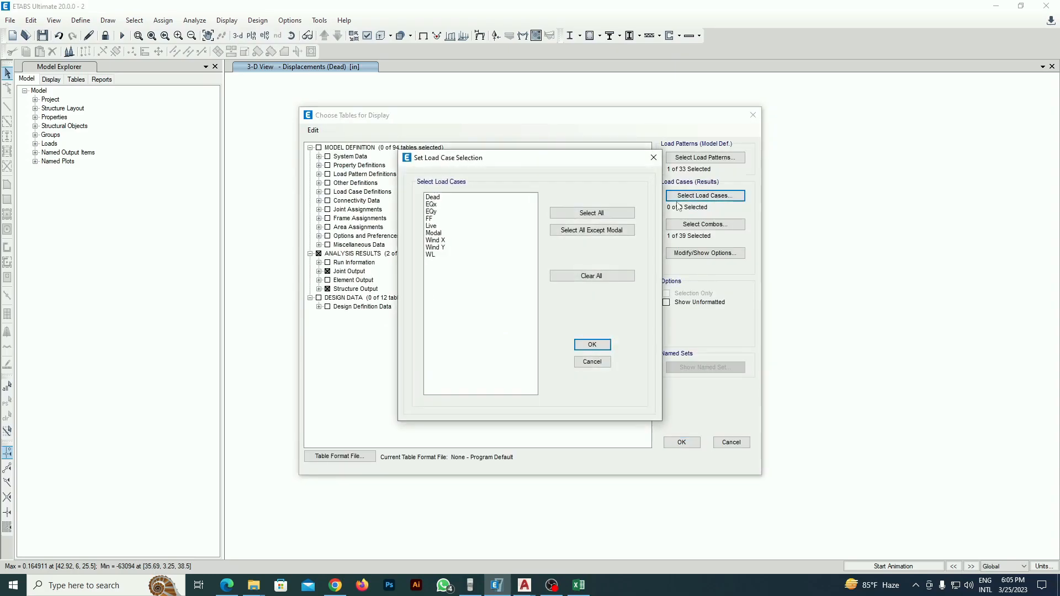
{"action": "left_click", "coordinate": [434, 204]}
{"action": "left_click", "coordinate": [588, 345]}
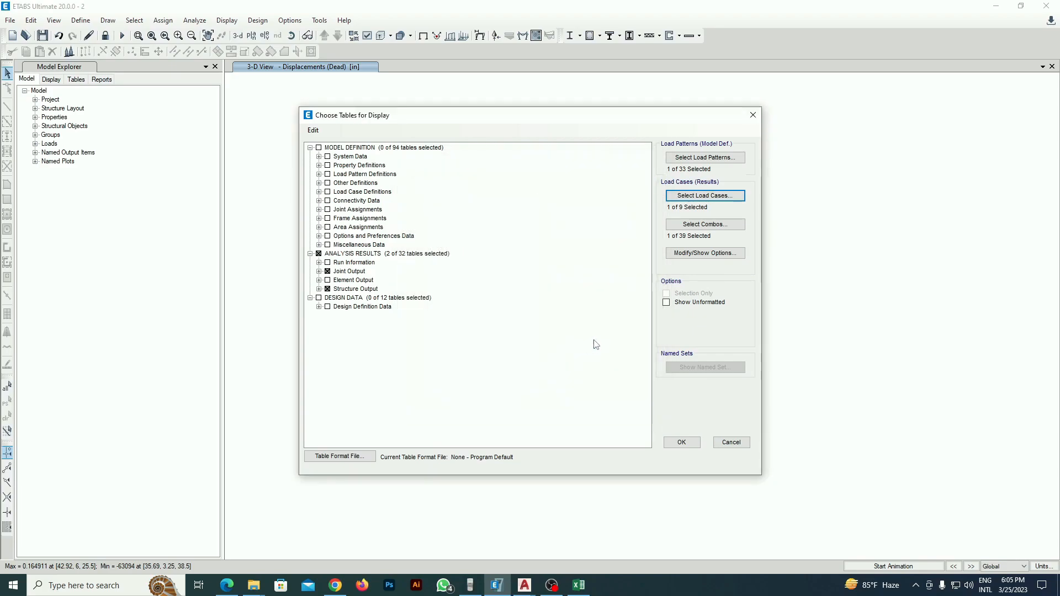
{"action": "left_click", "coordinate": [681, 442]}
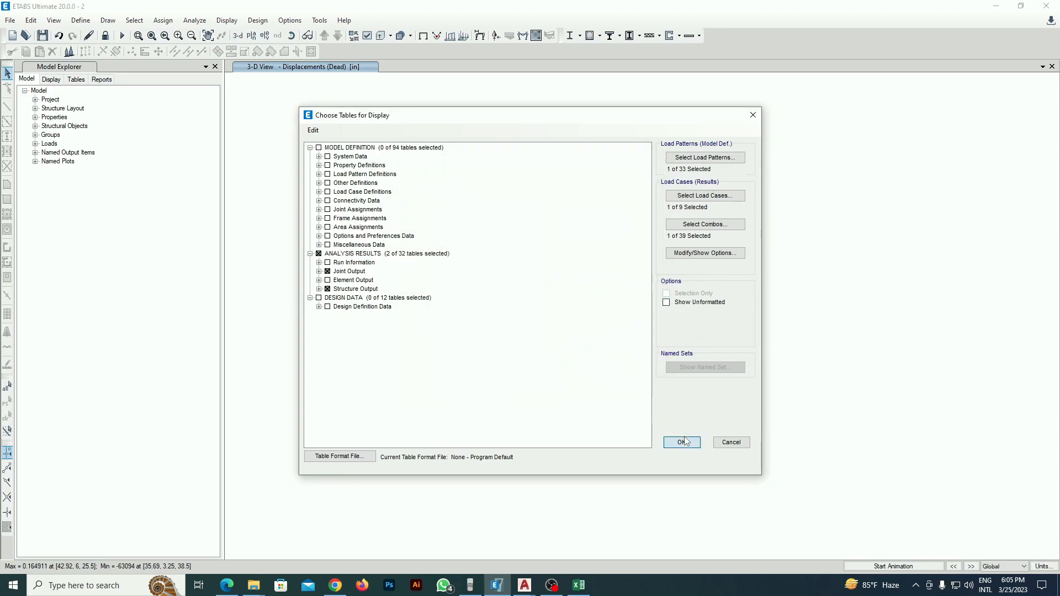
Step: Dismiss the Centers Of Mass And Rigidity table and add Story Forces from the structure output to the tables for display
{"action": "left_click", "coordinate": [614, 178]}
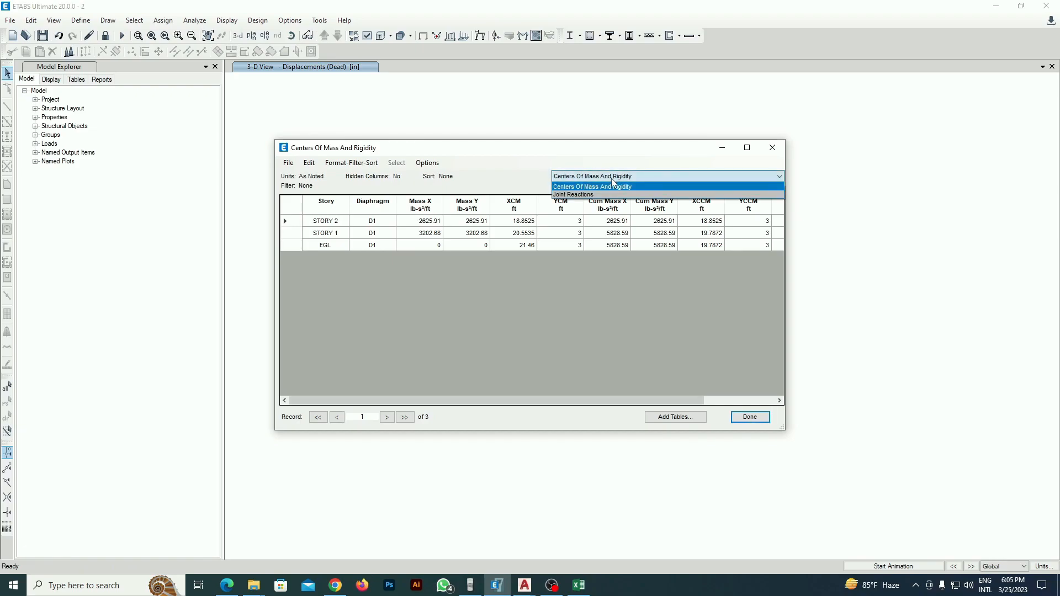
{"action": "left_click", "coordinate": [773, 149]}
{"action": "left_click", "coordinate": [772, 148]}
{"action": "left_click", "coordinate": [227, 20]}
{"action": "left_click", "coordinate": [278, 306]}
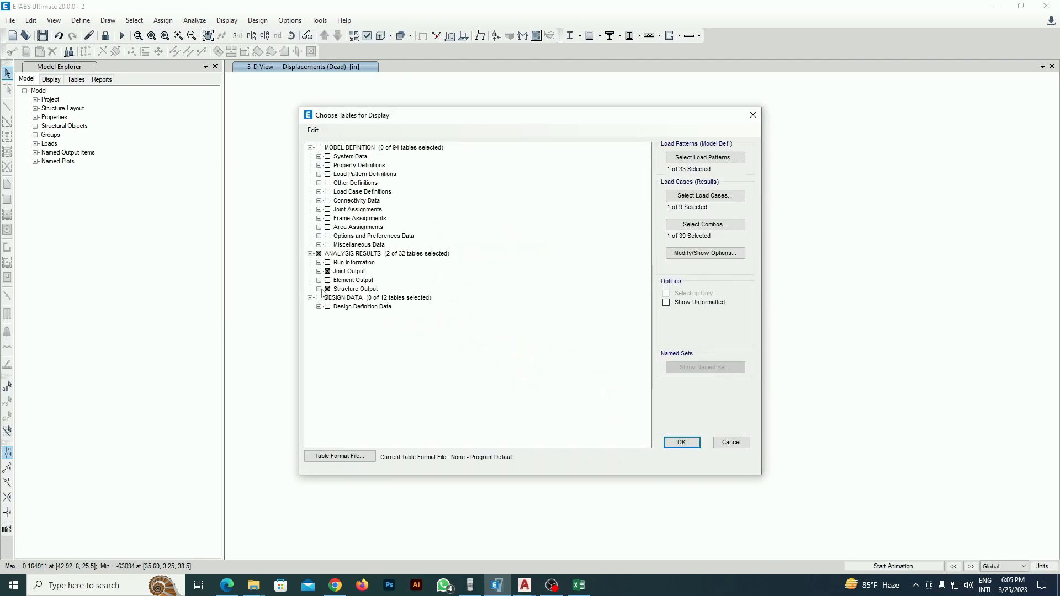
{"action": "left_click", "coordinate": [319, 289]}
{"action": "left_click", "coordinate": [328, 316]}
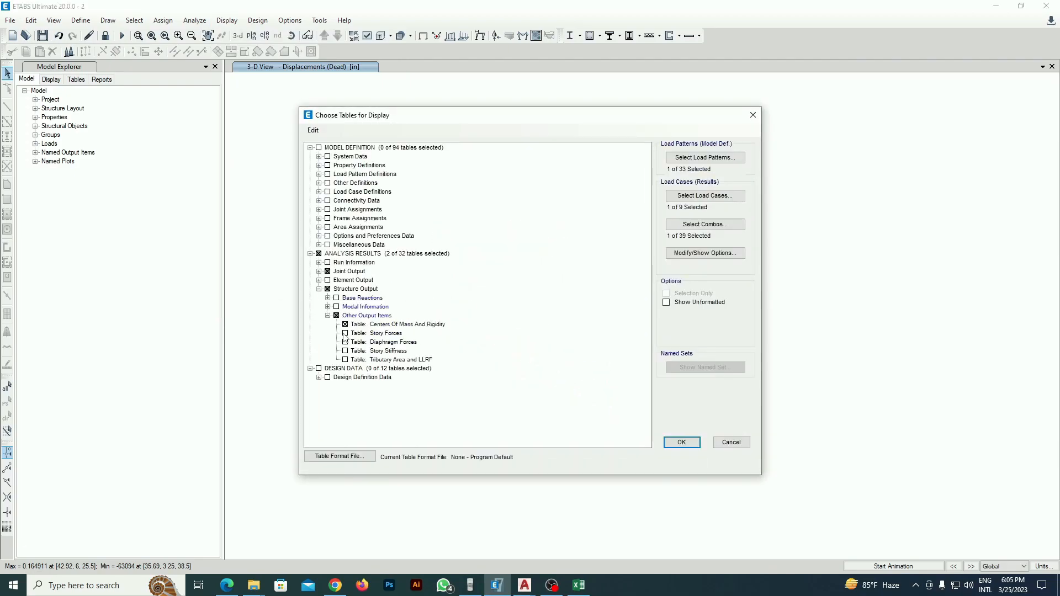
{"action": "left_click", "coordinate": [344, 334]}
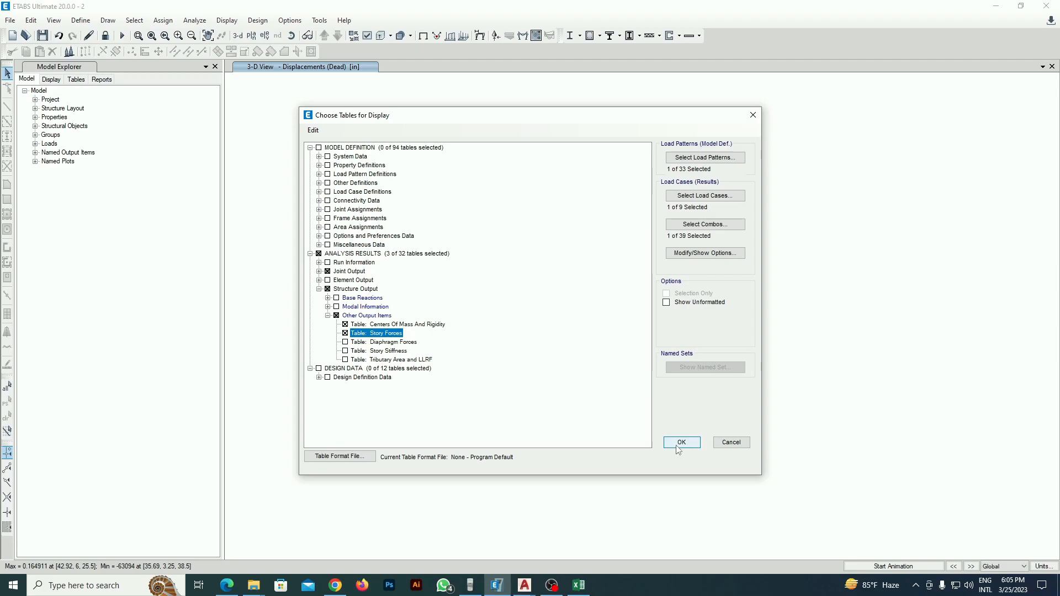
Step: Clear all selected load combos and load patterns from the table display settings
{"action": "left_click", "coordinate": [699, 227]}
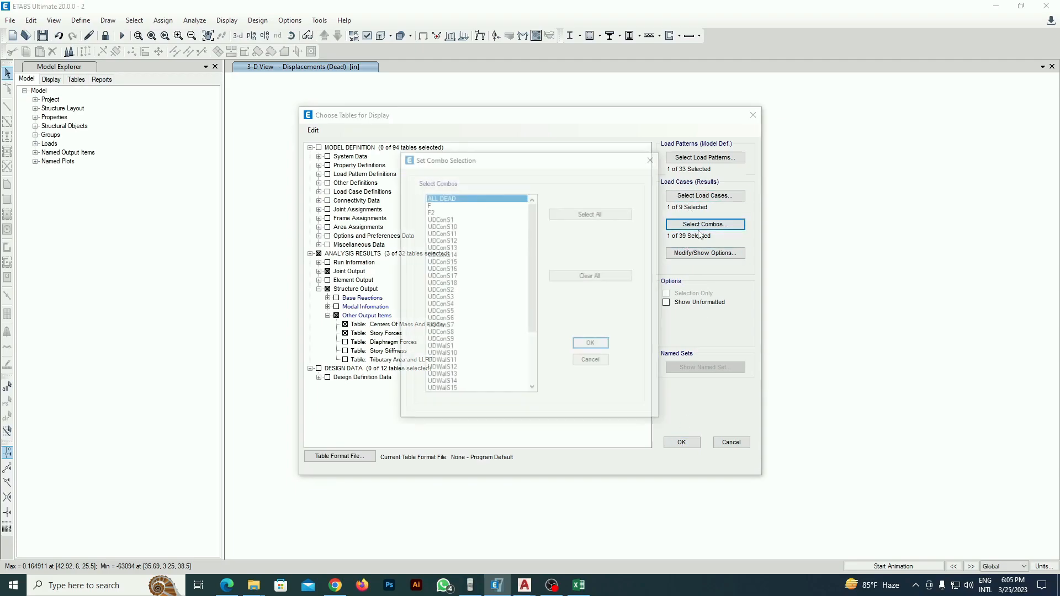
{"action": "left_click", "coordinate": [591, 213]}
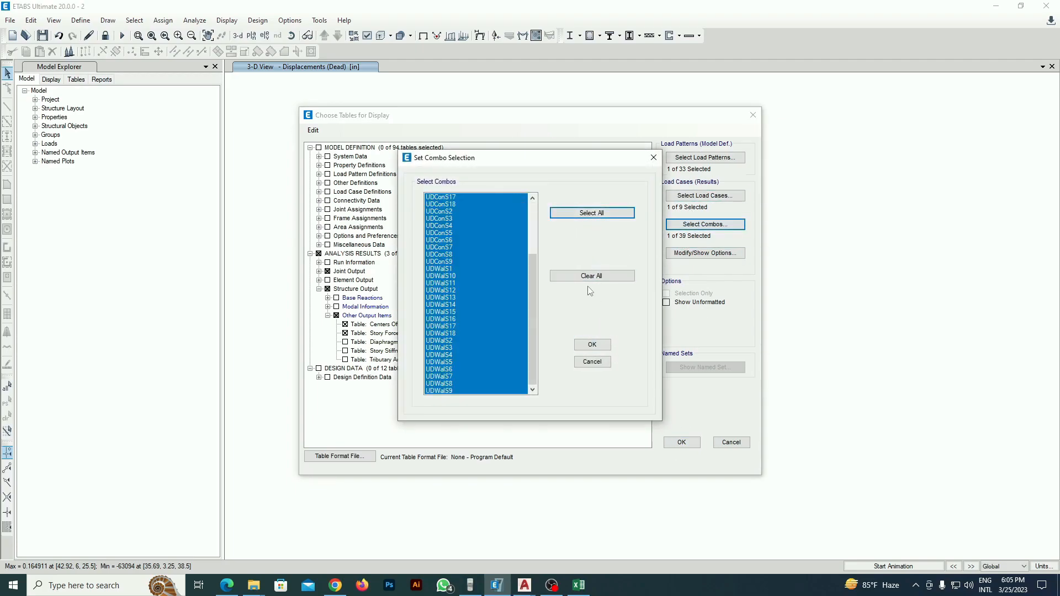
{"action": "left_click", "coordinate": [592, 344]}
{"action": "left_click", "coordinate": [700, 225]}
{"action": "left_click", "coordinate": [567, 278]}
{"action": "left_click", "coordinate": [592, 344]}
{"action": "left_click", "coordinate": [705, 158]}
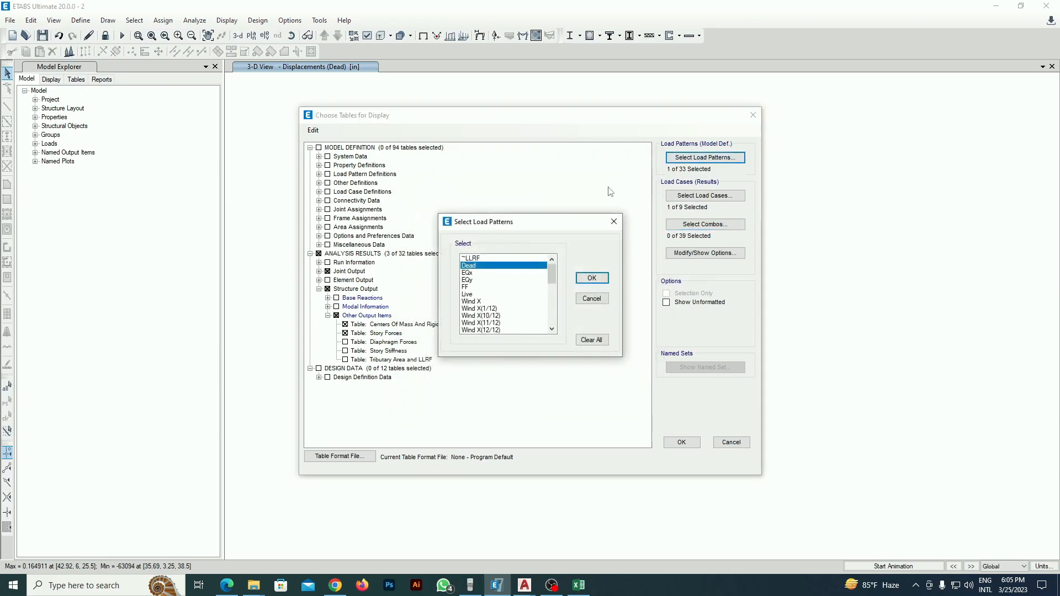
{"action": "left_click", "coordinate": [590, 339]}
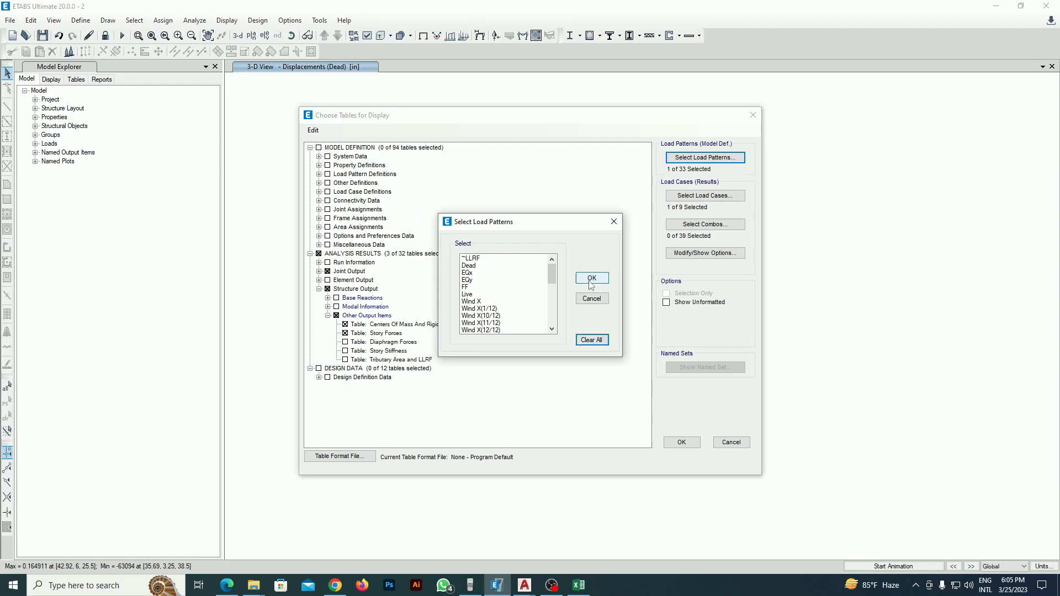
{"action": "left_click", "coordinate": [591, 279]}
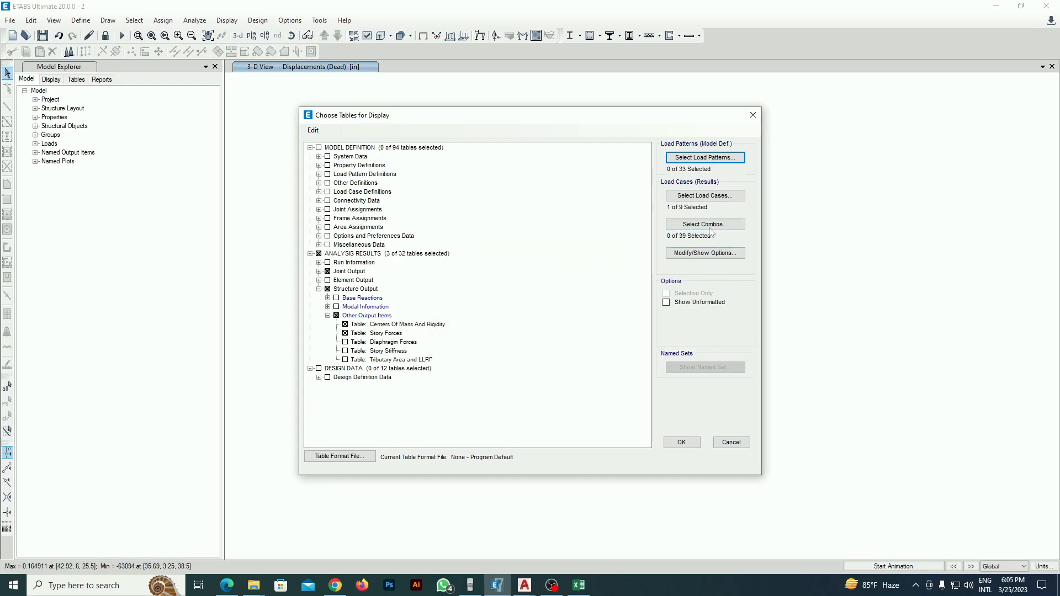
Step: Display the Story Forces table and filter its Location column to Top
{"action": "left_click", "coordinate": [691, 442]}
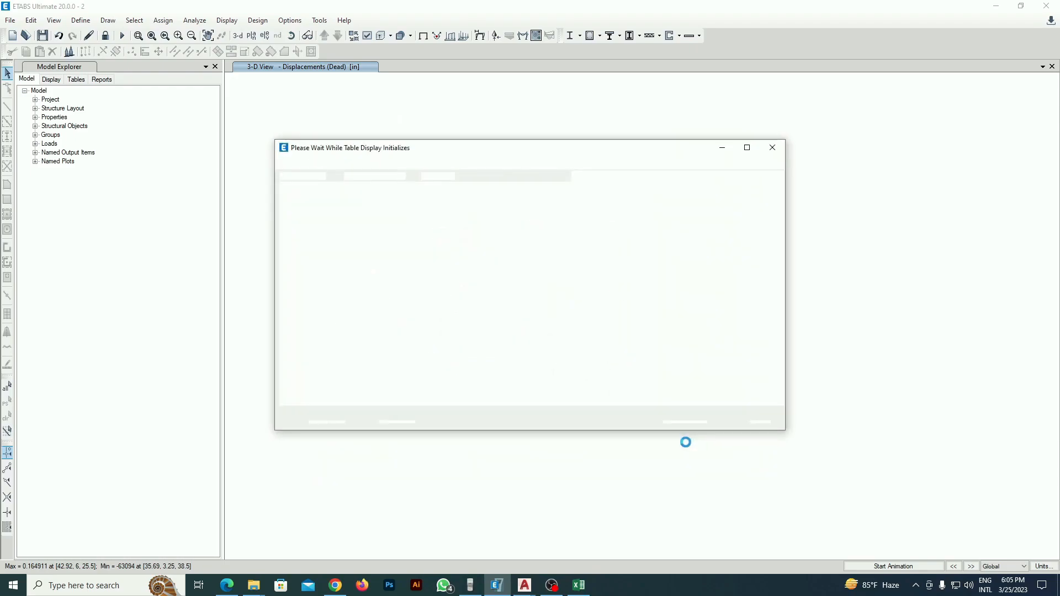
{"action": "left_click", "coordinate": [601, 176]}
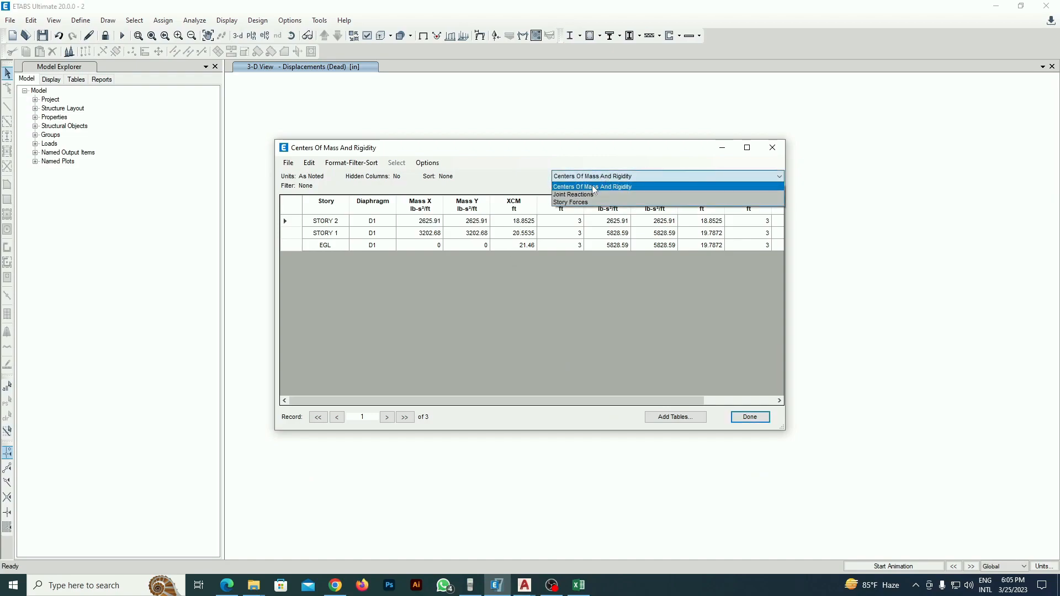
{"action": "left_click", "coordinate": [580, 204]}
{"action": "right_click", "coordinate": [465, 206]}
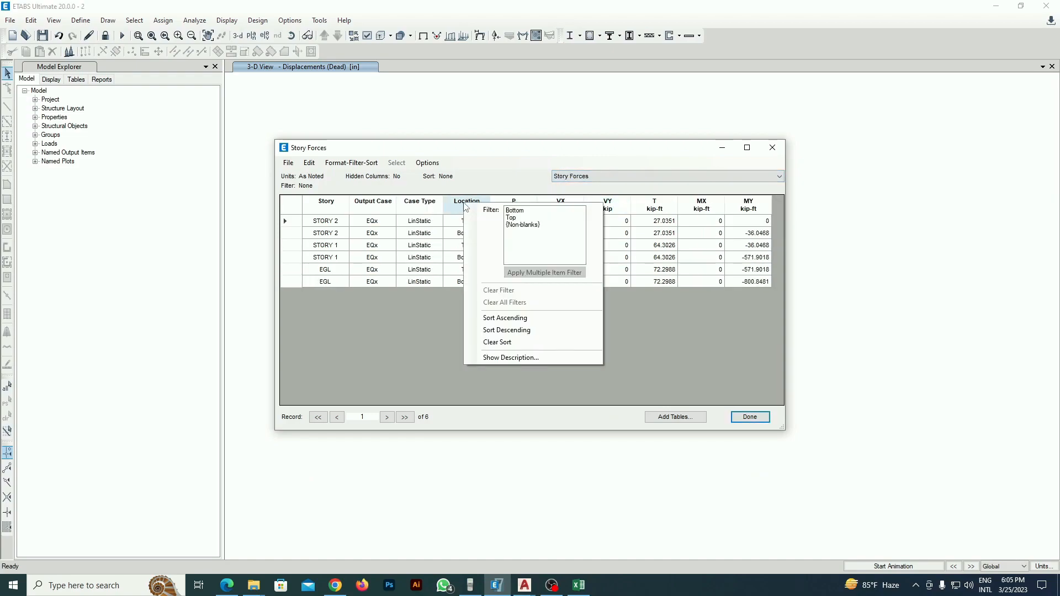
{"action": "left_click", "coordinate": [509, 218]}
{"action": "left_click", "coordinate": [607, 360]}
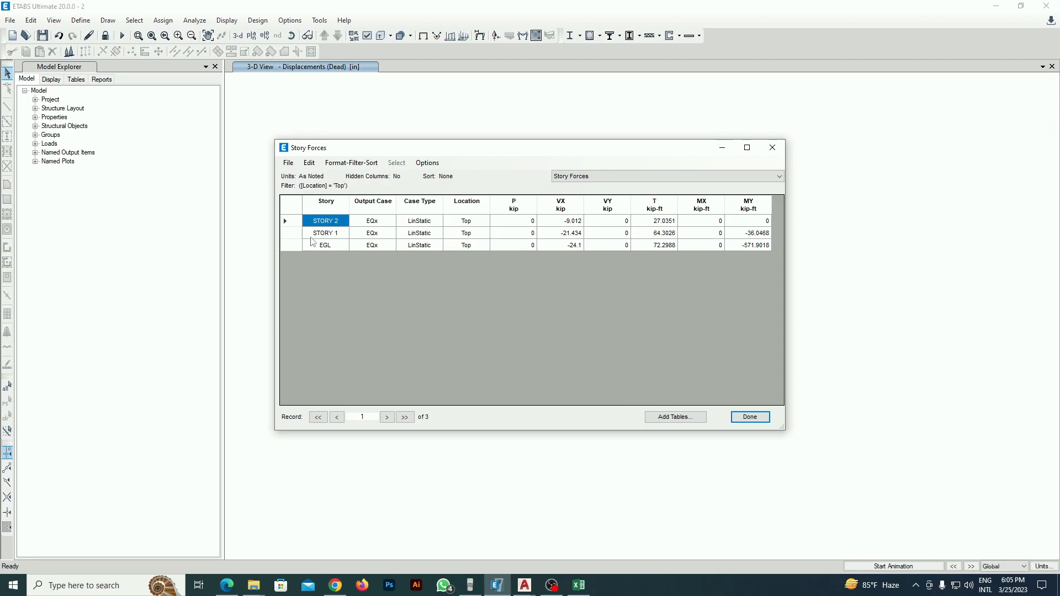
Step: Copy the three story names from the Story Forces table and paste them into the Earthquake Load sheet in Excel, starting at J47
{"action": "left_click_drag", "start_coordinate": [344, 224], "coordinate": [341, 239]}
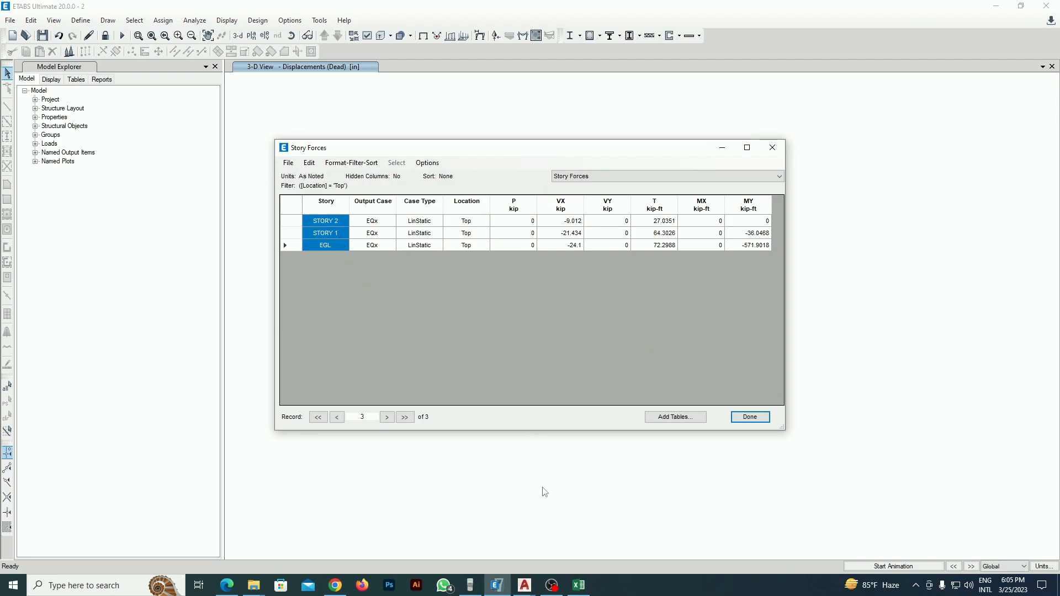
{"action": "left_click", "coordinate": [579, 585]}
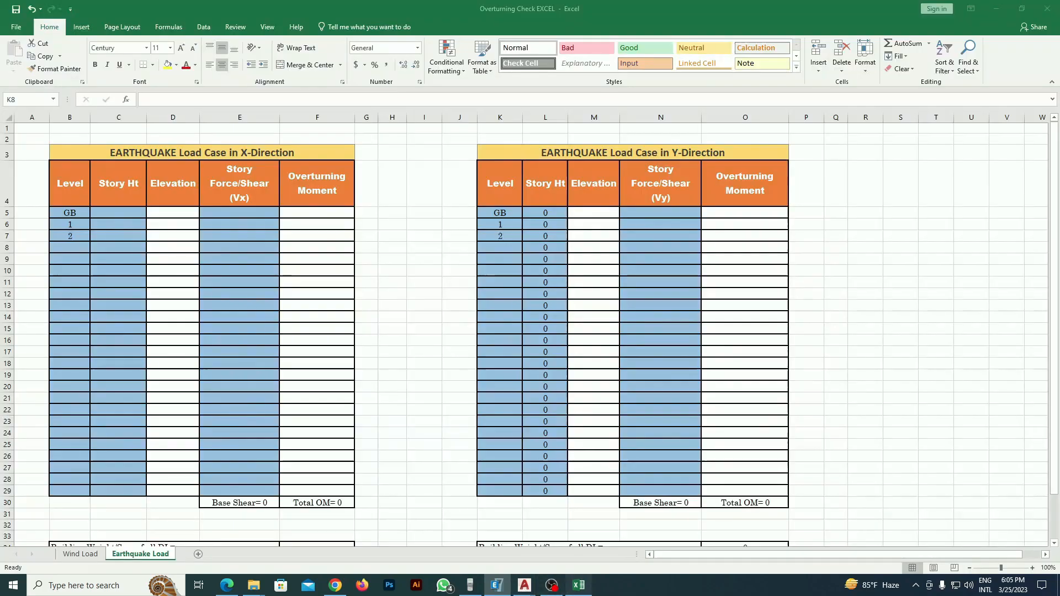
{"action": "scroll", "coordinate": [648, 428], "scroll_direction": "down", "scroll_amount": 4}
{"action": "scroll", "coordinate": [648, 428], "scroll_direction": "down", "scroll_amount": 3}
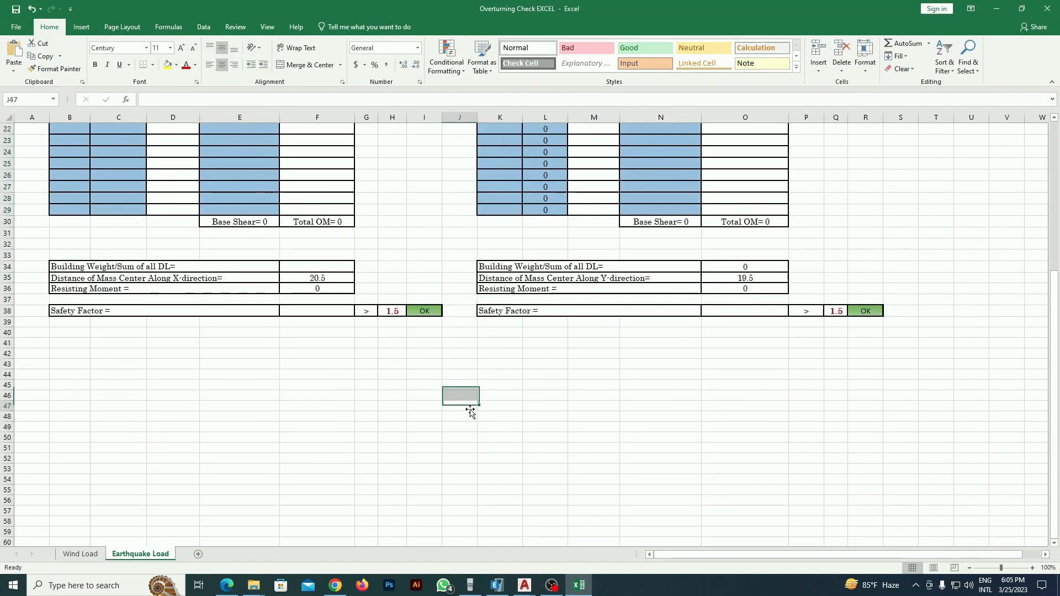
{"action": "right_click", "coordinate": [469, 408]}
{"action": "left_click", "coordinate": [508, 221]}
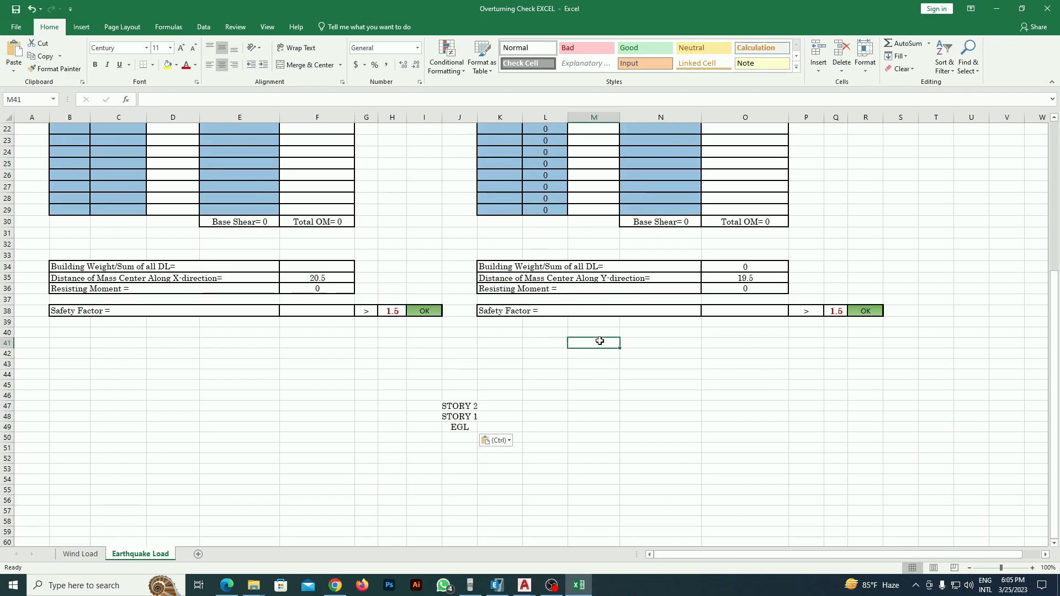
Step: Copy the three VX values from the ETABS Story Forces table and paste them beside the story names in Excel, starting at K47
{"action": "left_click", "coordinate": [994, 10]}
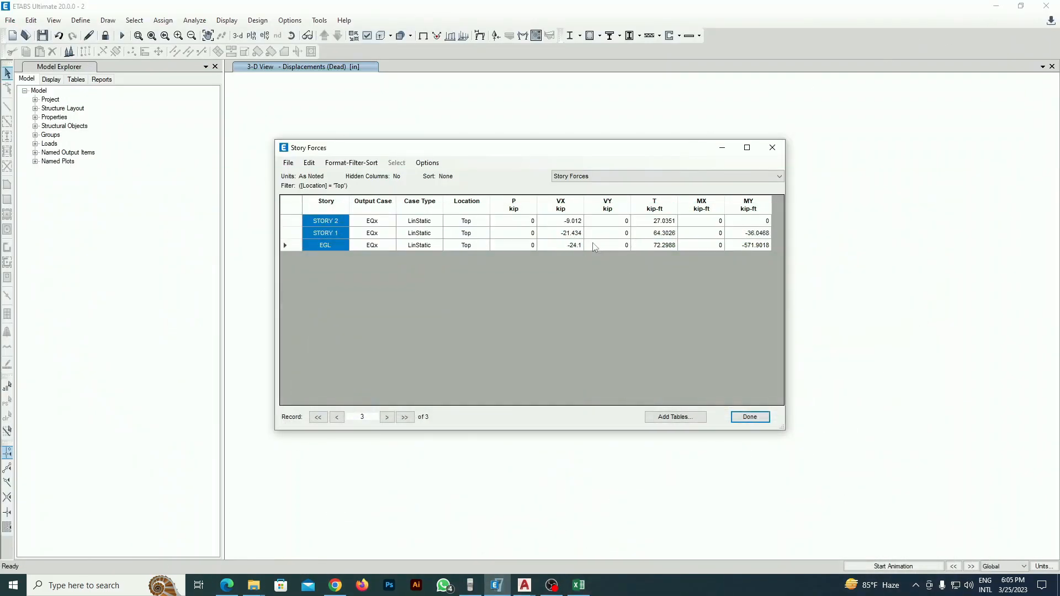
{"action": "left_click_drag", "start_coordinate": [577, 221], "coordinate": [578, 245]}
{"action": "key", "text": "ctrl+c"}
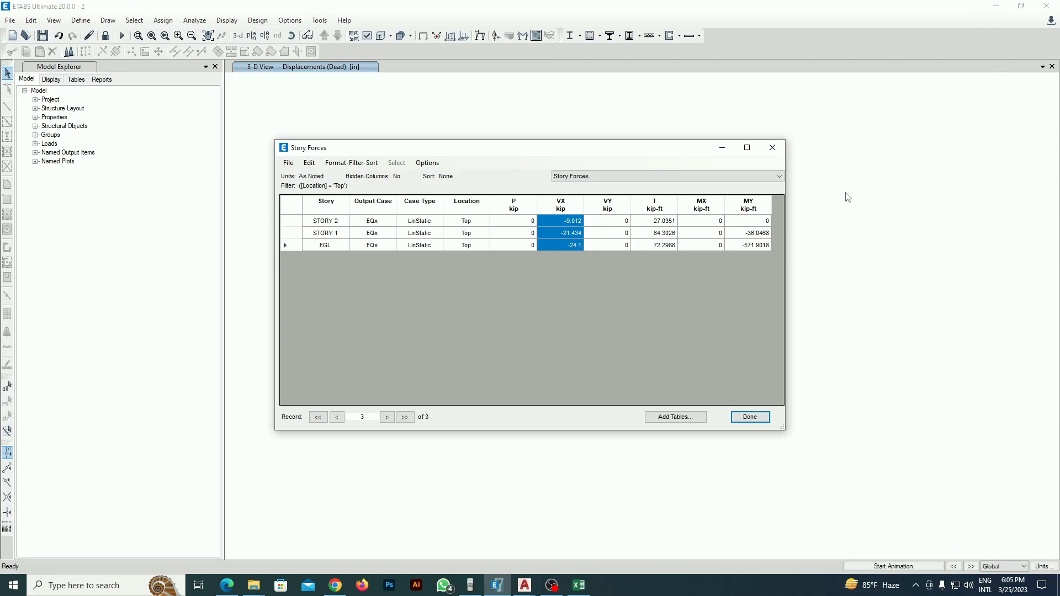
{"action": "left_click", "coordinate": [578, 585]}
{"action": "right_click", "coordinate": [500, 406]}
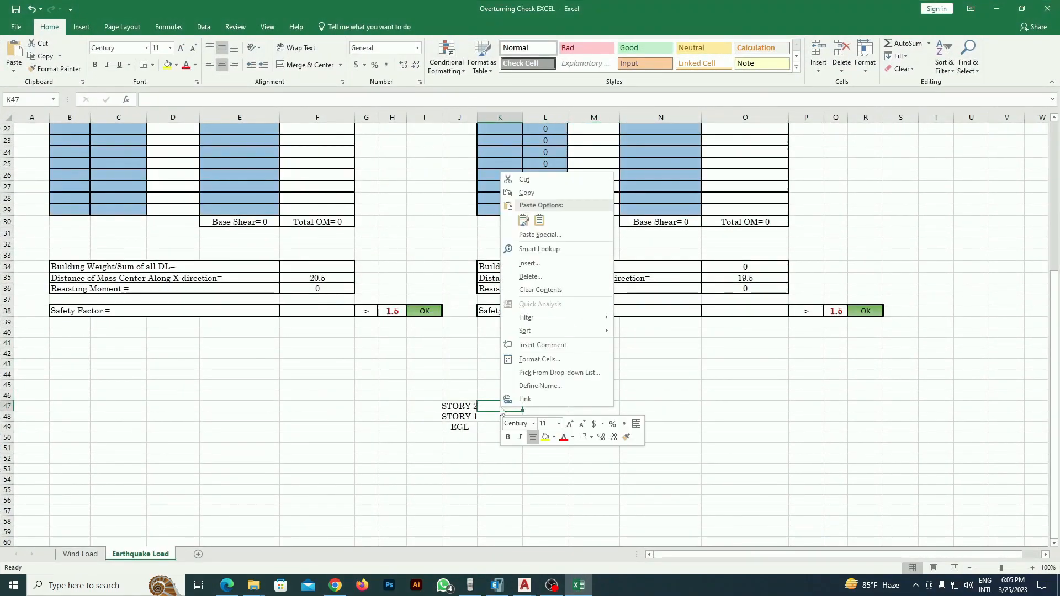
{"action": "left_click", "coordinate": [524, 220]}
{"action": "left_click", "coordinate": [674, 431]}
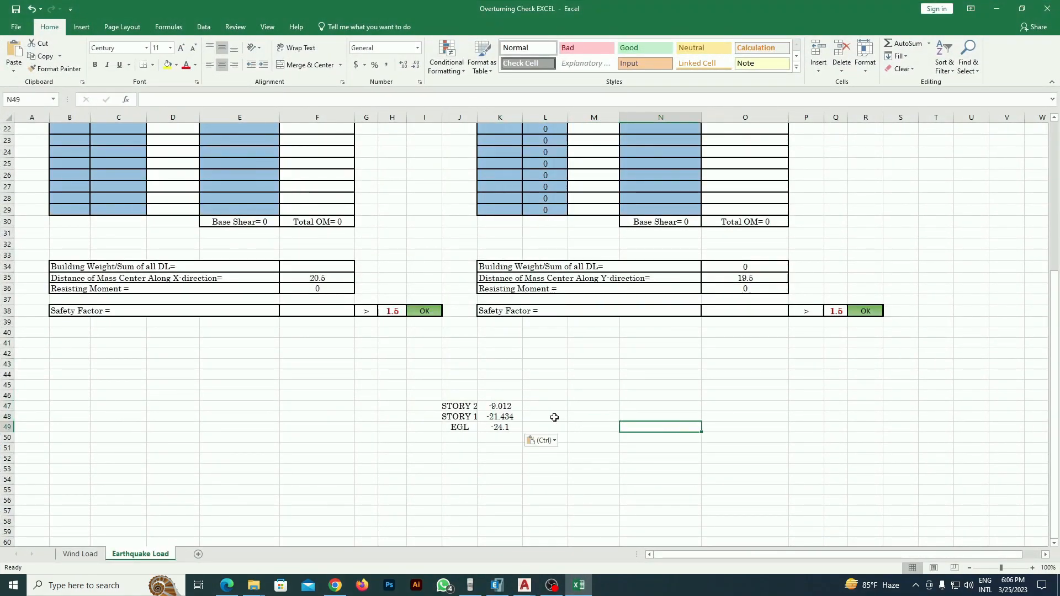
Step: Enter =K48-K47 in L48 to get the story force difference and fill the formula to L49
{"action": "left_click", "coordinate": [553, 416]}
{"action": "type", "text": "="}
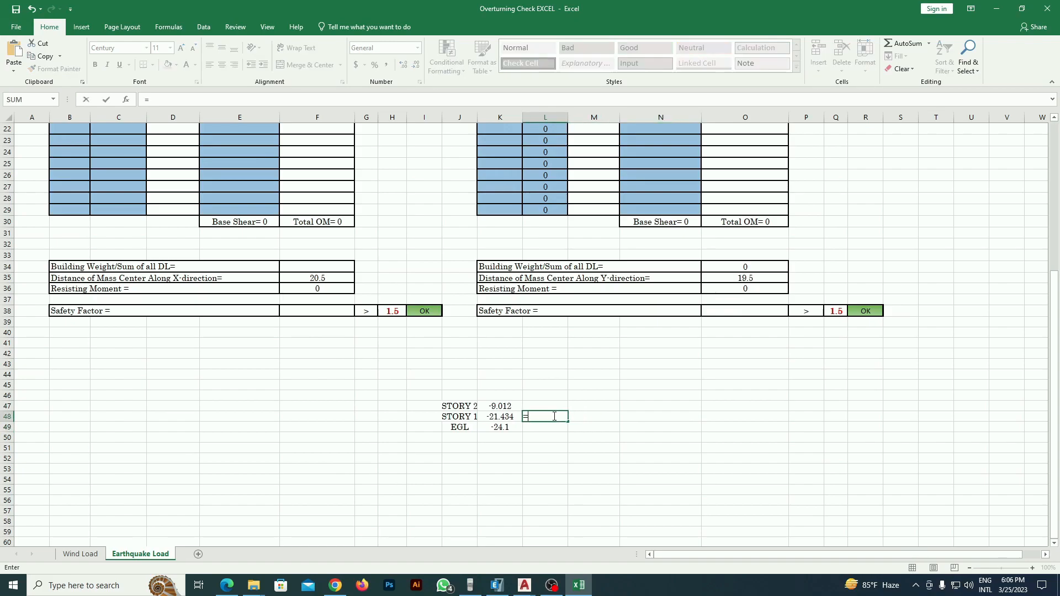
{"action": "left_click", "coordinate": [508, 418]}
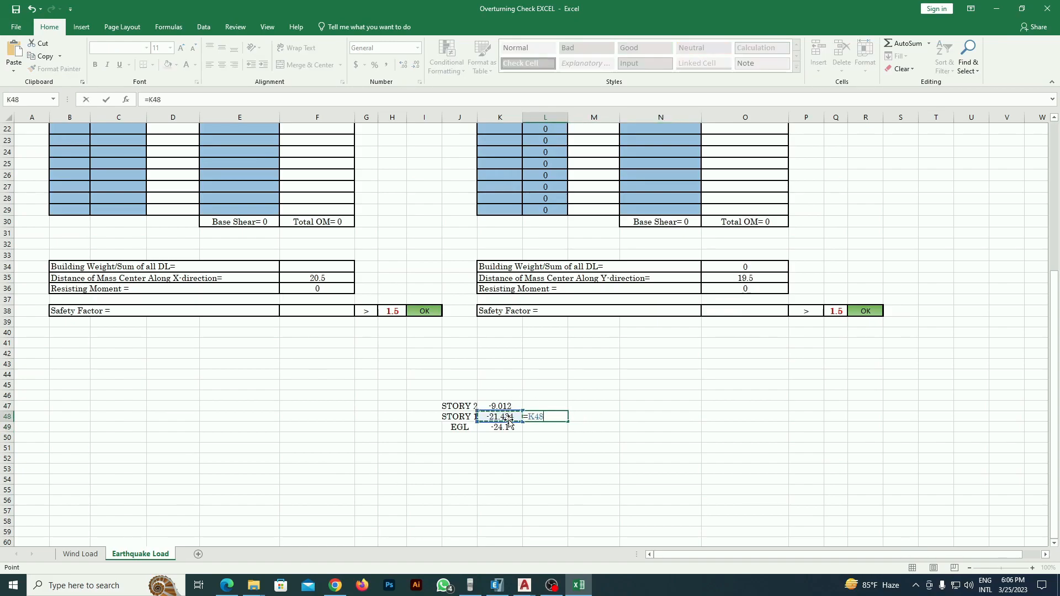
{"action": "type", "text": "="}
{"action": "left_click", "coordinate": [513, 408]}
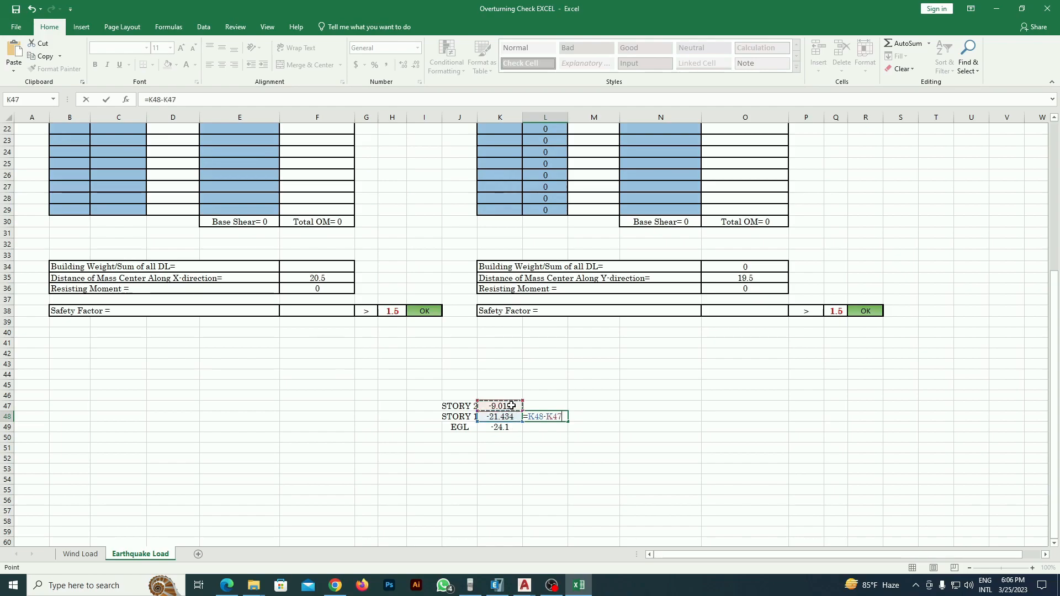
{"action": "key", "text": "Return"}
{"action": "left_click", "coordinate": [550, 418]}
{"action": "left_click_drag", "start_coordinate": [569, 423], "coordinate": [569, 434]}
Step: Copy the STORY 2 shear value from K47 into L47
{"action": "left_click", "coordinate": [551, 408]}
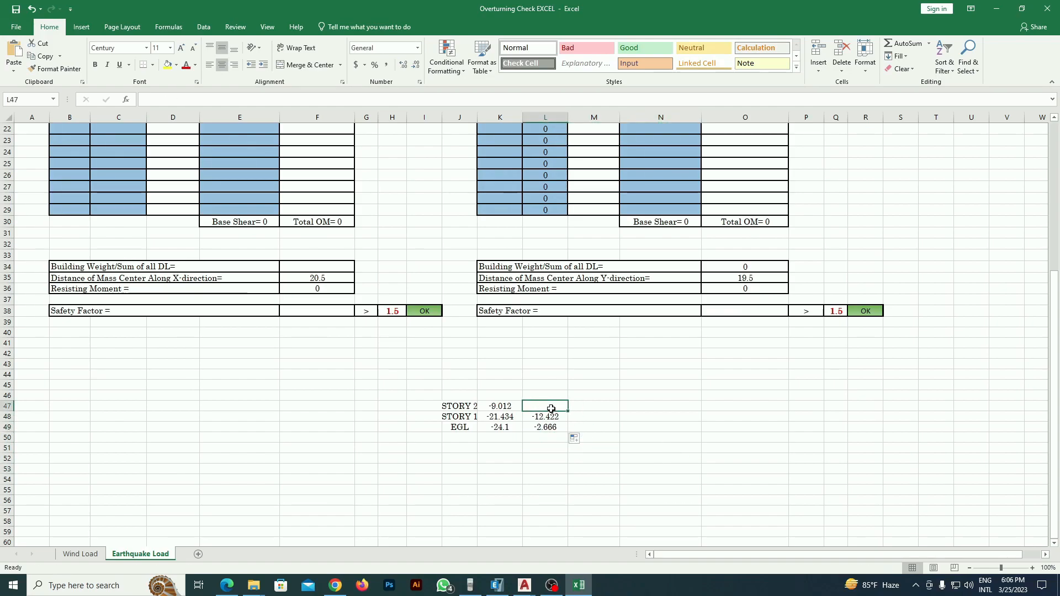
{"action": "left_click", "coordinate": [506, 404]}
{"action": "key", "text": "ctrl+c"}
{"action": "left_click", "coordinate": [543, 407]}
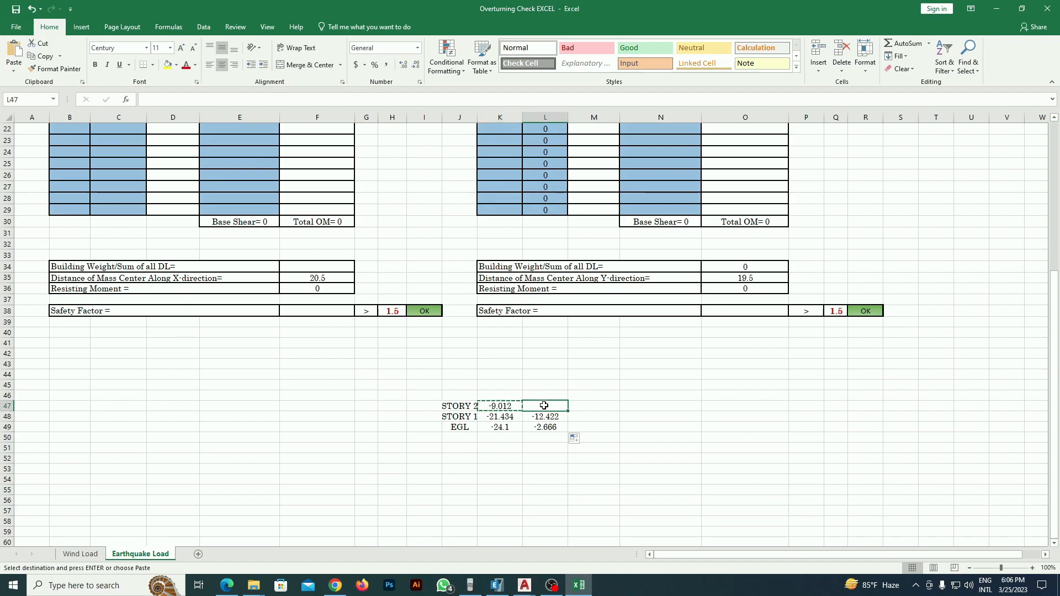
{"action": "key", "text": "ctrl+v"}
{"action": "left_click", "coordinate": [635, 467]}
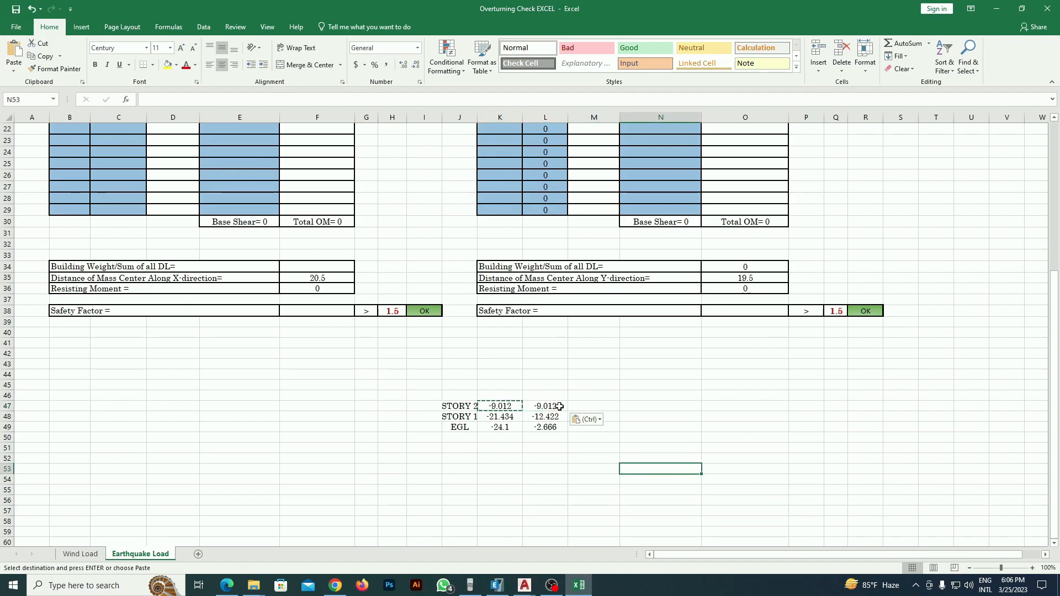
Step: Copy the story forces in L47:L49 and paste them as values starting at O47
{"action": "left_click_drag", "start_coordinate": [560, 407], "coordinate": [560, 427]}
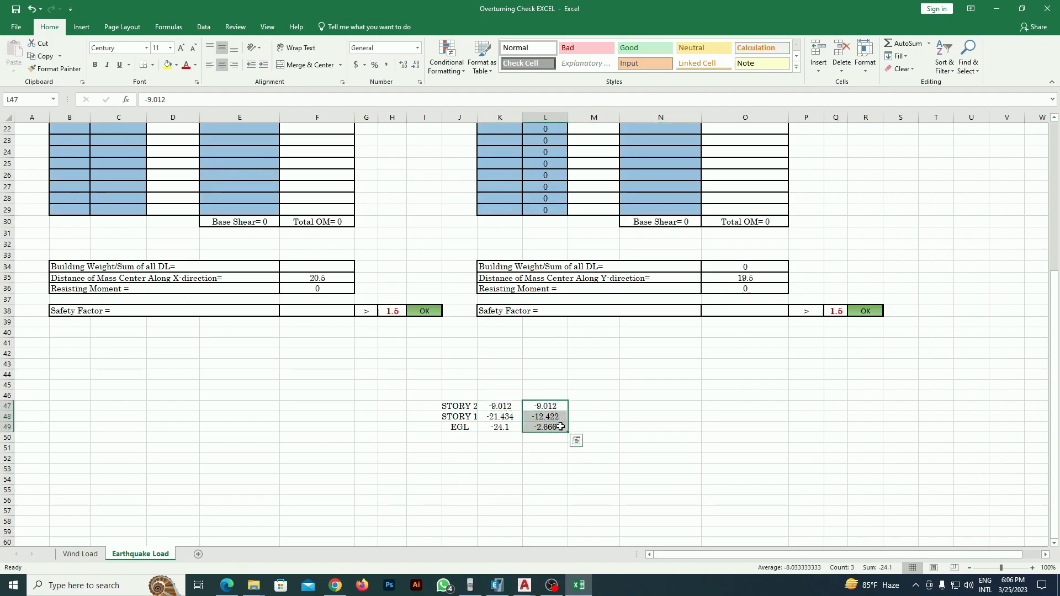
{"action": "key", "text": "ctrl+c"}
{"action": "left_click", "coordinate": [765, 402]}
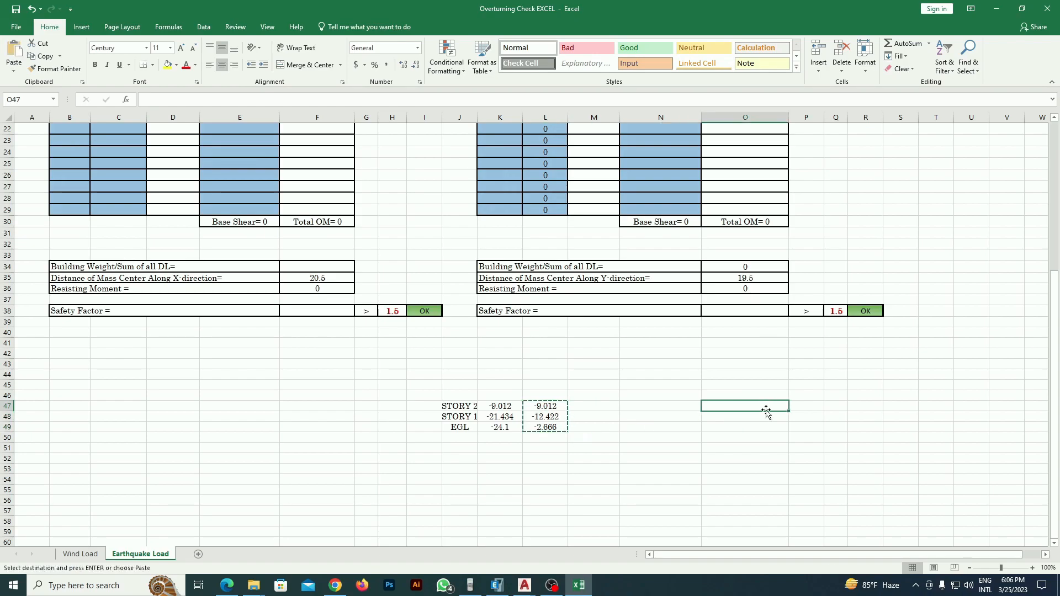
{"action": "right_click", "coordinate": [767, 413]}
{"action": "left_click", "coordinate": [805, 223]}
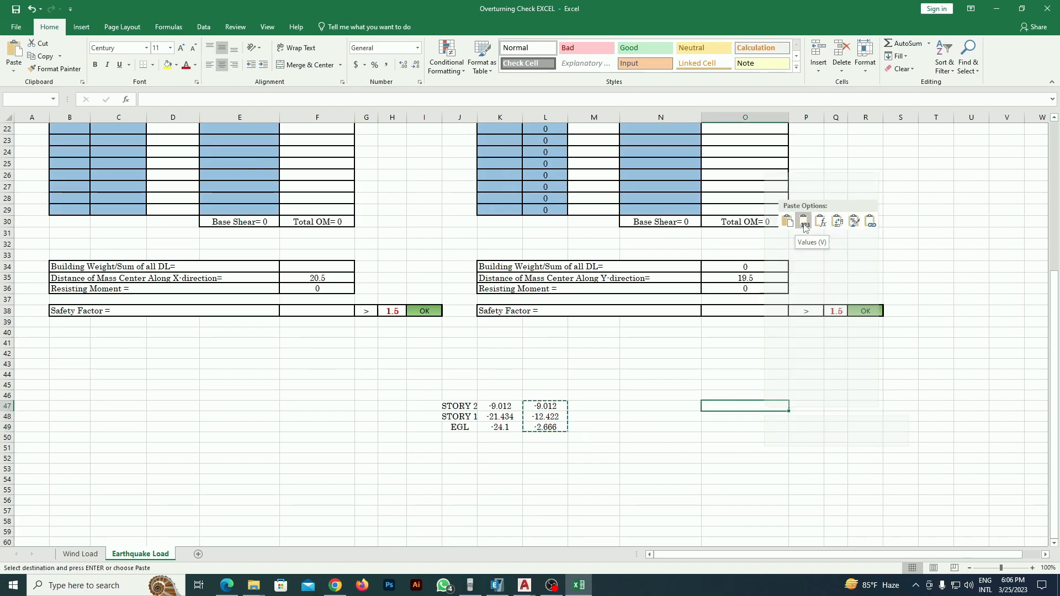
{"action": "left_click", "coordinate": [889, 488]}
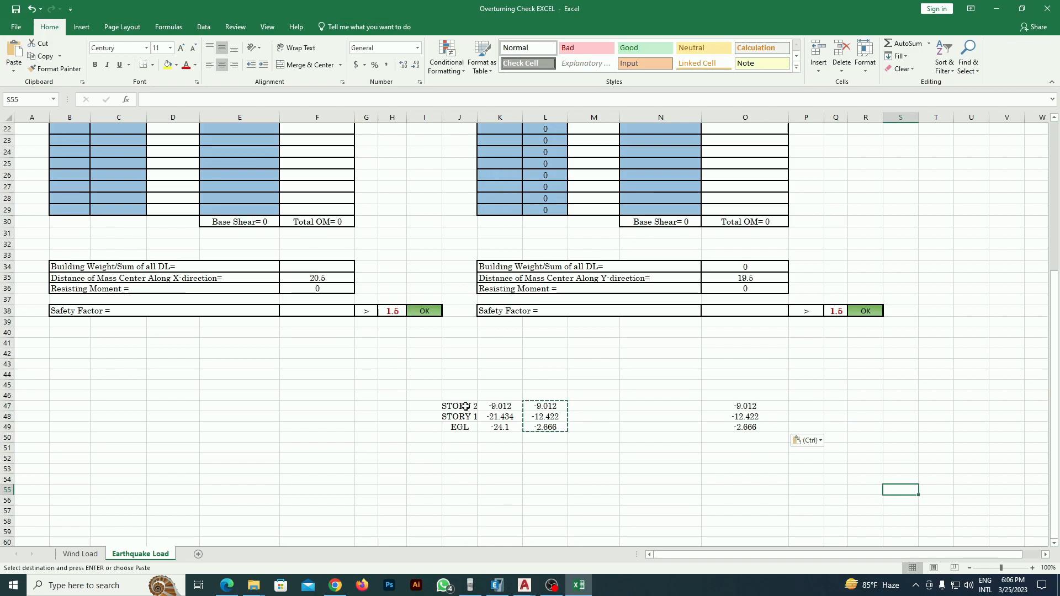
Step: Copy the three story names in J47:J49 and paste them beside the pasted forces, starting at N47
{"action": "left_click_drag", "start_coordinate": [465, 406], "coordinate": [463, 427]}
{"action": "key", "text": "ctrl+c"}
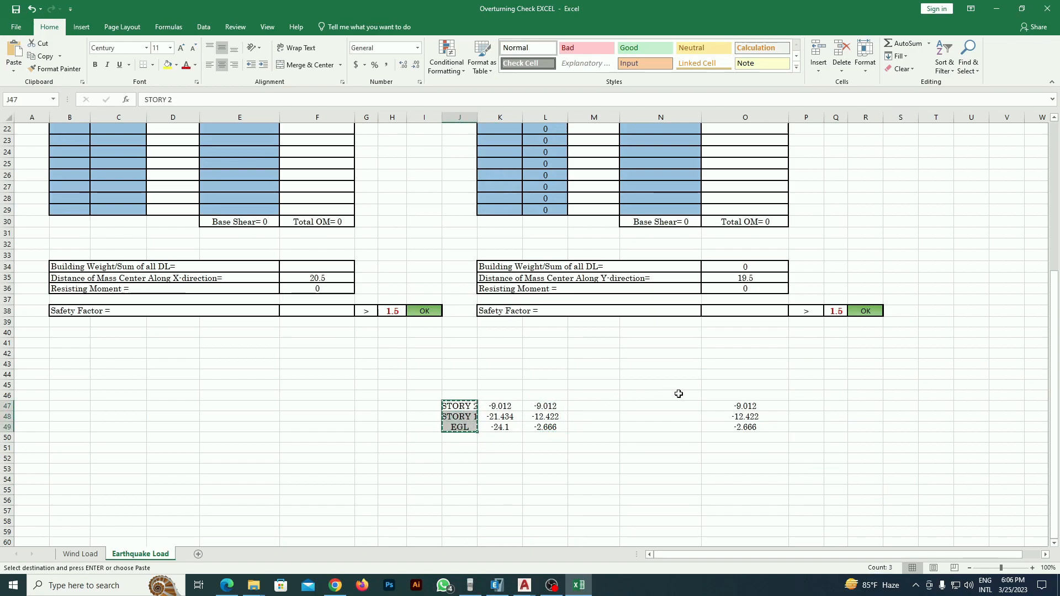
{"action": "right_click", "coordinate": [663, 406]}
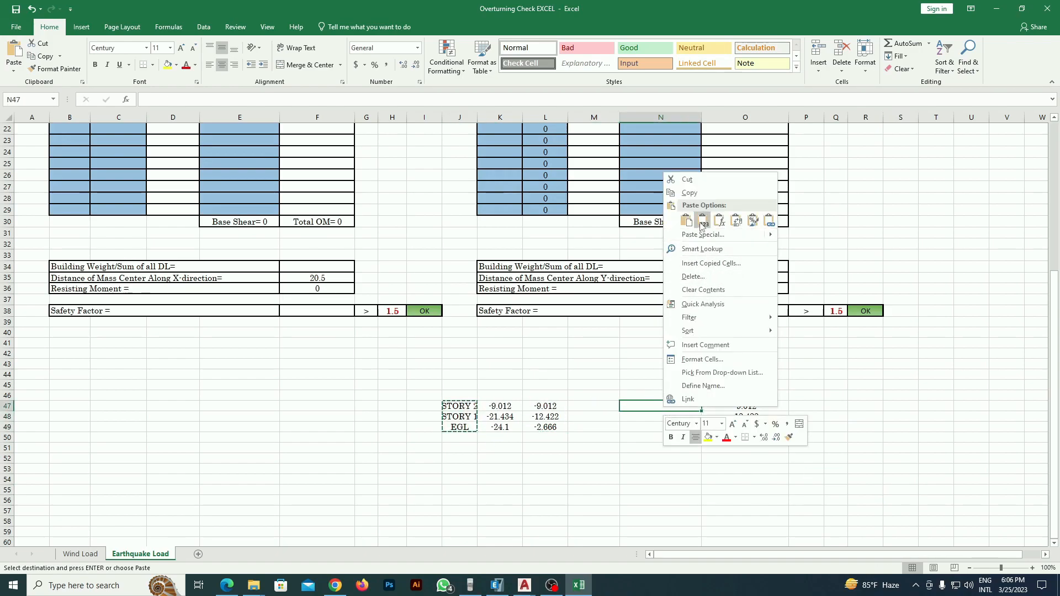
{"action": "left_click", "coordinate": [688, 217]}
{"action": "left_click", "coordinate": [829, 505]}
Step: Number the three stories 1 to 3 in P47:P49 by filling a series from 1
{"action": "left_click", "coordinate": [807, 407]}
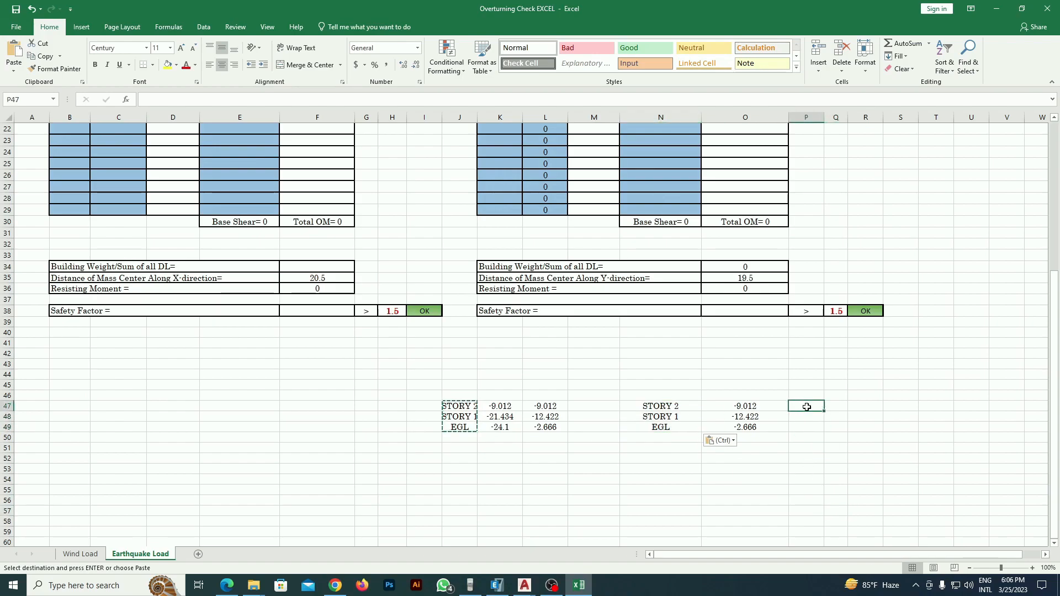
{"action": "type", "text": "1"}
{"action": "left_click", "coordinate": [827, 461]}
{"action": "left_click", "coordinate": [814, 407]}
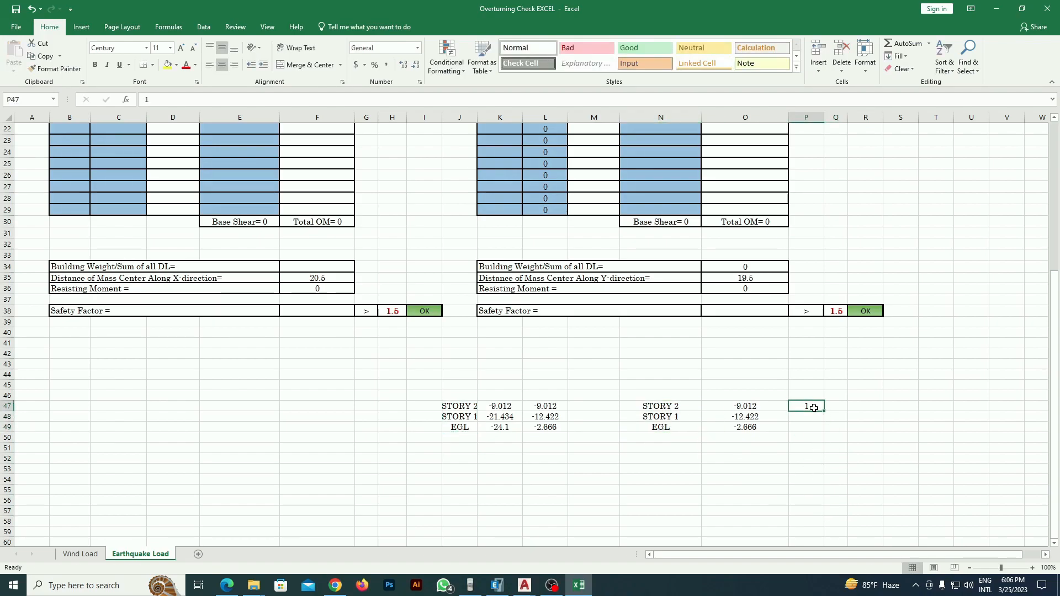
{"action": "left_click_drag", "start_coordinate": [825, 413], "coordinate": [825, 434]}
{"action": "left_click", "coordinate": [834, 440]}
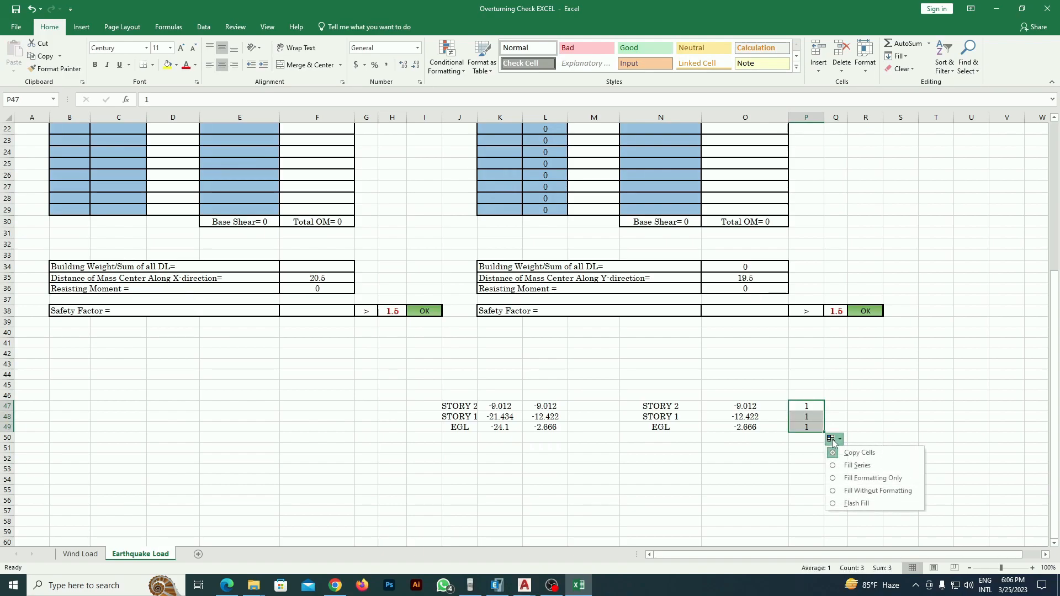
{"action": "left_click", "coordinate": [847, 466]}
{"action": "left_click", "coordinate": [806, 479]}
Step: Try sorting only the forces and index numbers in O47:P49 from largest to smallest index
{"action": "left_click_drag", "start_coordinate": [812, 406], "coordinate": [781, 429]}
{"action": "left_click", "coordinate": [951, 72]}
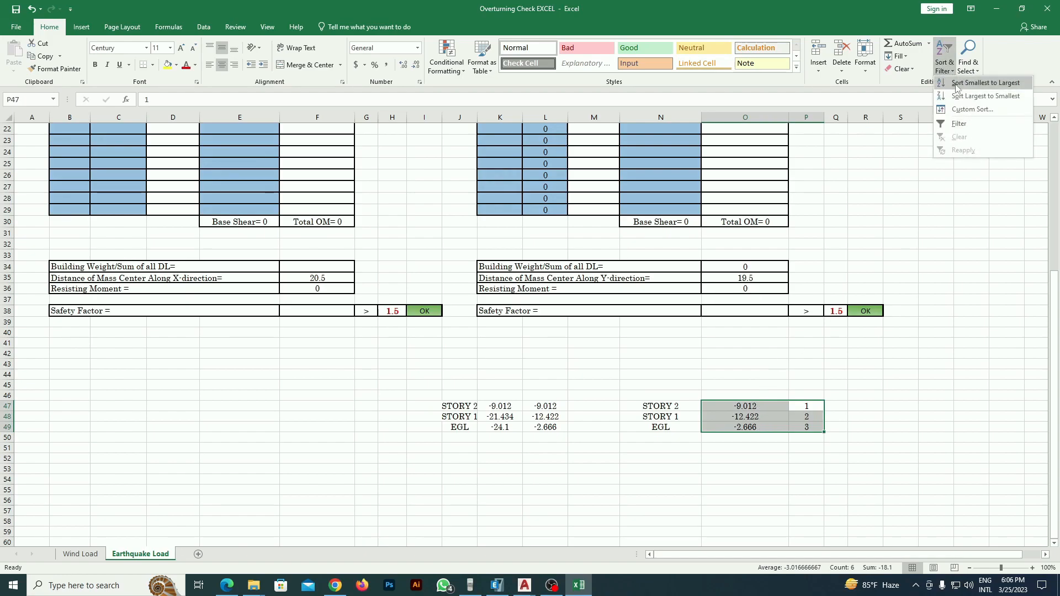
{"action": "left_click", "coordinate": [972, 98]}
{"action": "left_click", "coordinate": [960, 394]}
{"action": "left_click", "coordinate": [767, 510]}
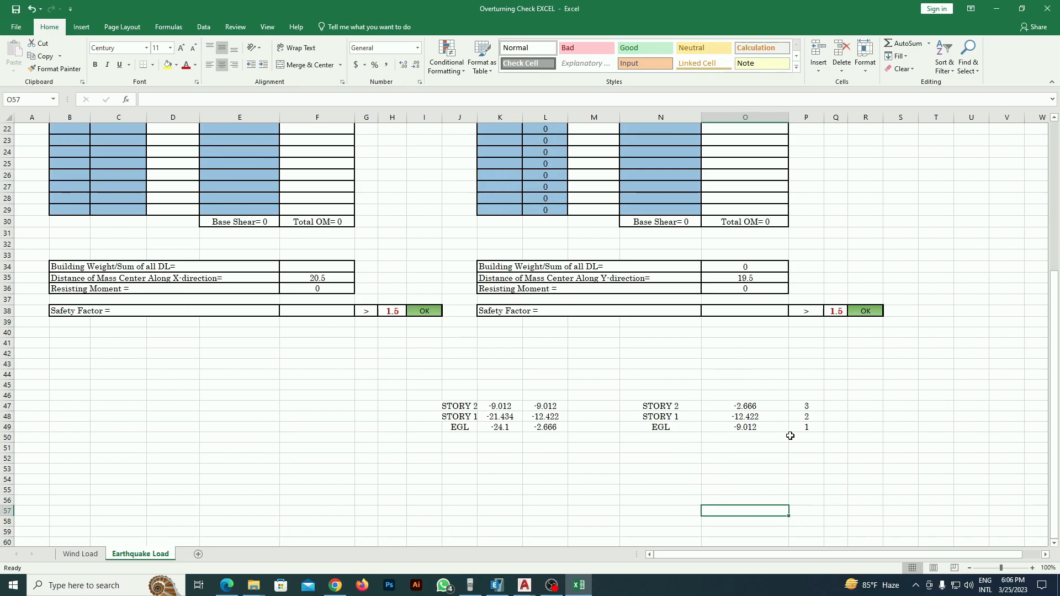
{"action": "left_click", "coordinate": [819, 469]}
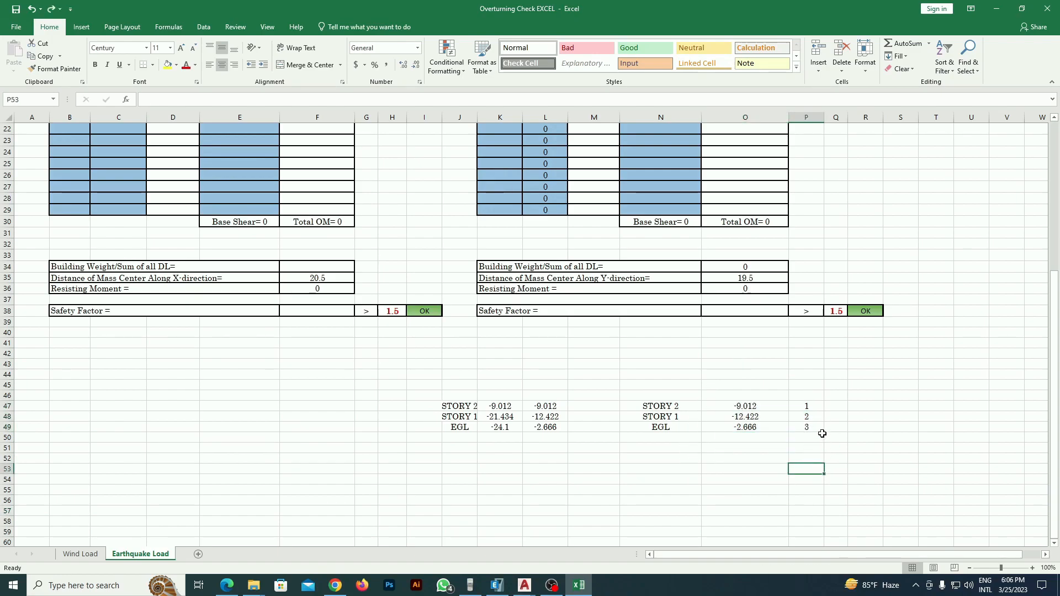
Step: Sort the story names, forces and index numbers in N47:P49 from largest to smallest index
{"action": "left_click_drag", "start_coordinate": [821, 407], "coordinate": [668, 427]}
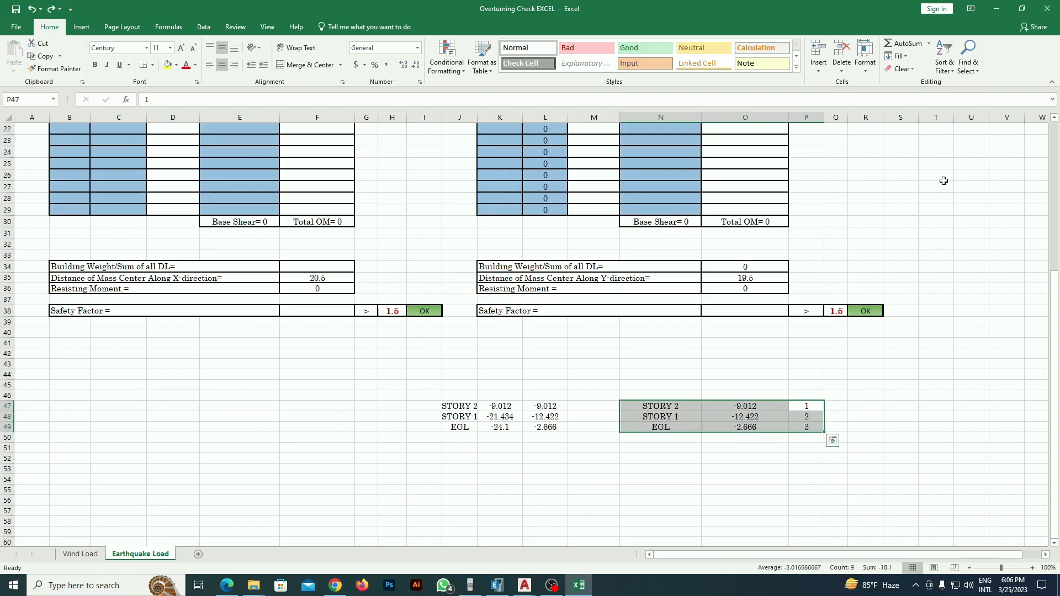
{"action": "left_click", "coordinate": [946, 72]}
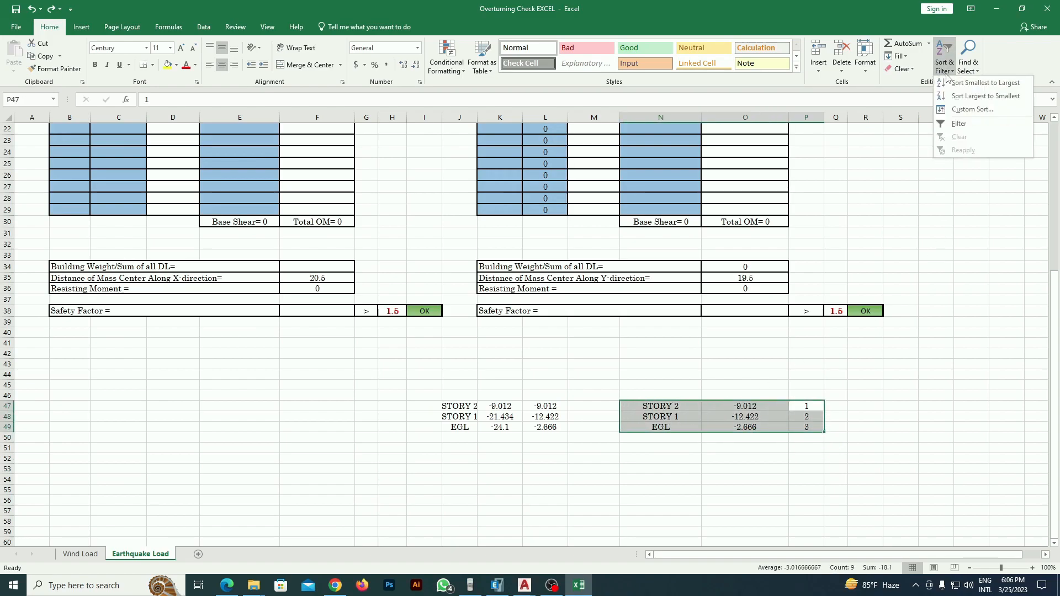
{"action": "left_click", "coordinate": [968, 96]}
{"action": "left_click", "coordinate": [938, 395]}
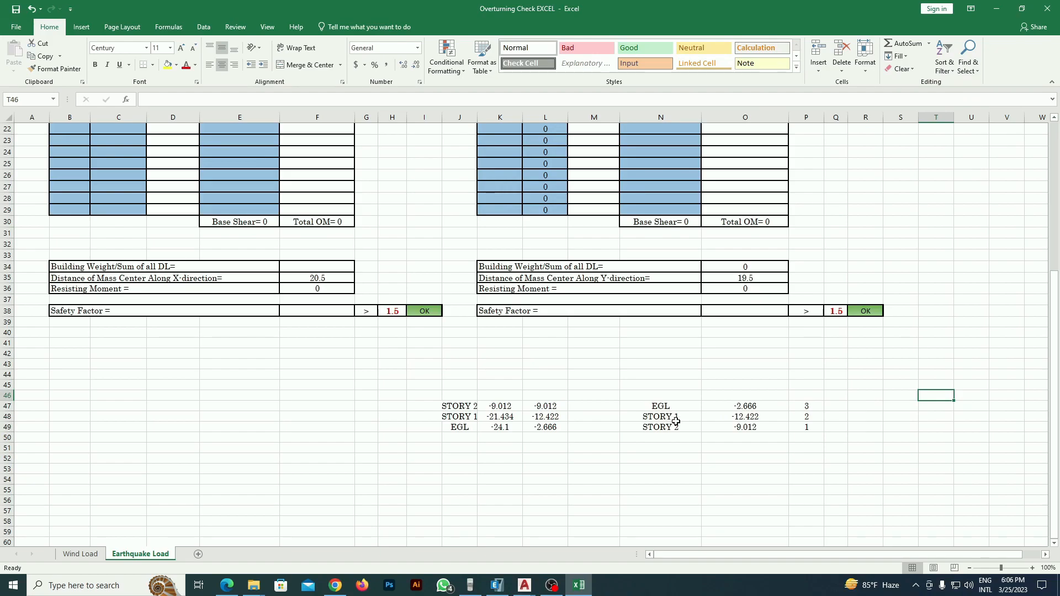
Step: Copy the reordered forces in O47:O49 into the X-direction Story Force/Shear (Vx) column as values, starting at E5
{"action": "left_click_drag", "start_coordinate": [763, 406], "coordinate": [760, 430]}
{"action": "key", "text": "ctrl+c"}
{"action": "scroll", "coordinate": [156, 445], "scroll_direction": "up", "scroll_amount": 7}
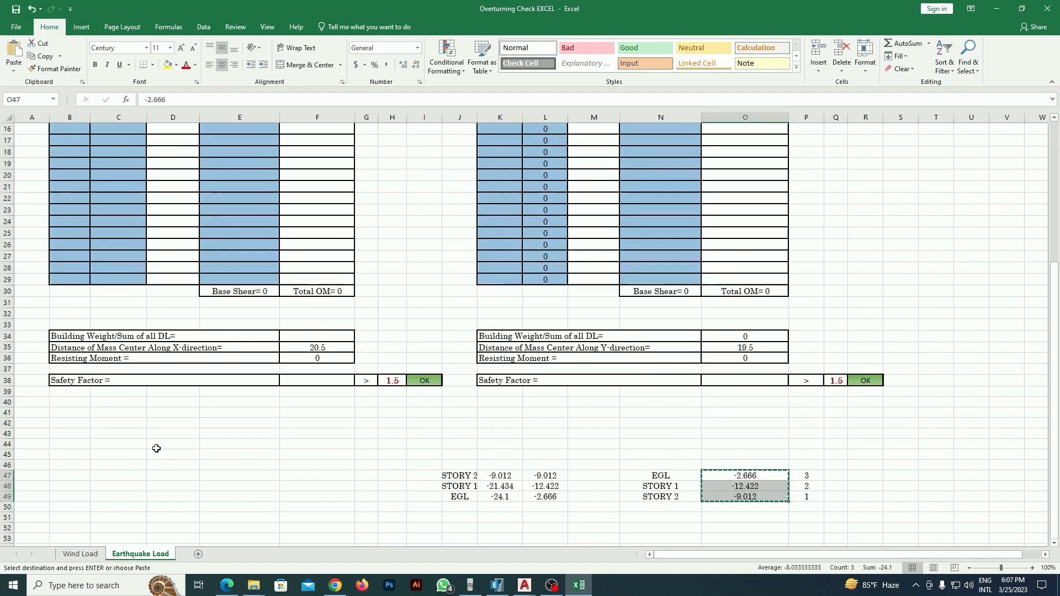
{"action": "left_click", "coordinate": [230, 210]}
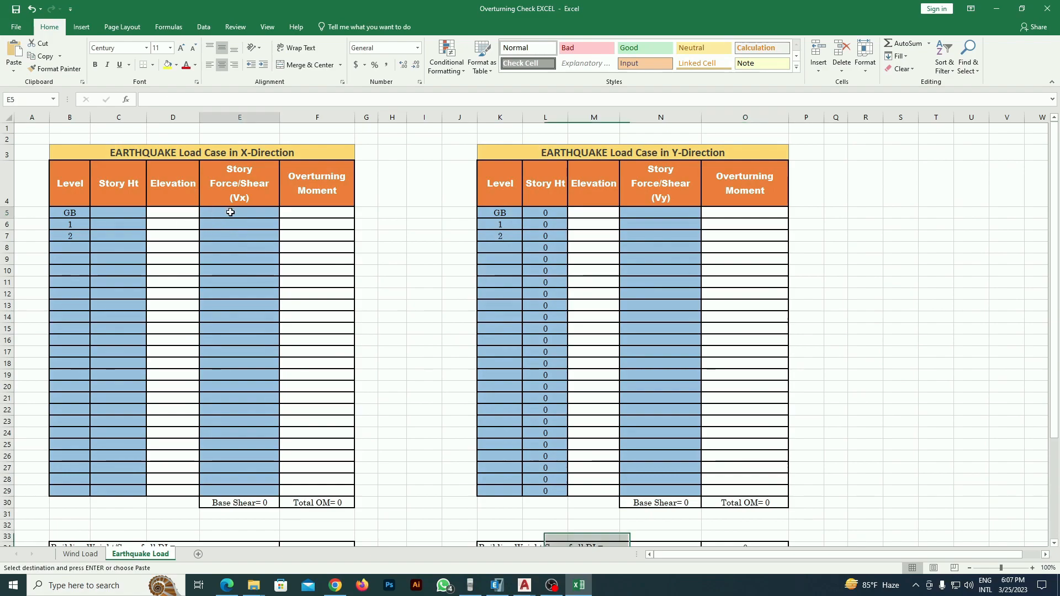
{"action": "right_click", "coordinate": [232, 213]}
{"action": "left_click", "coordinate": [259, 259]}
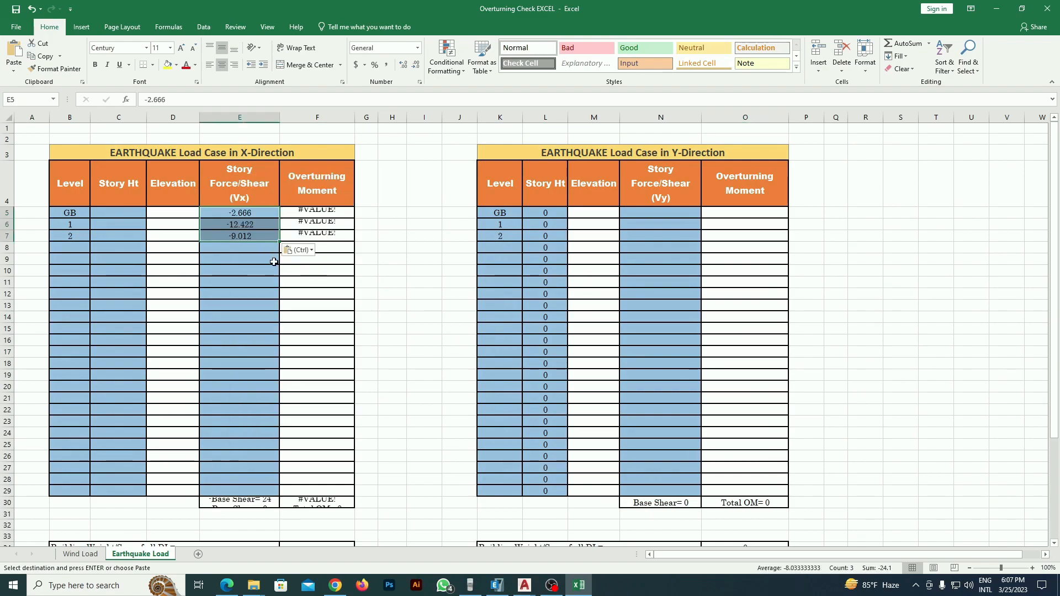
{"action": "left_click", "coordinate": [392, 306]}
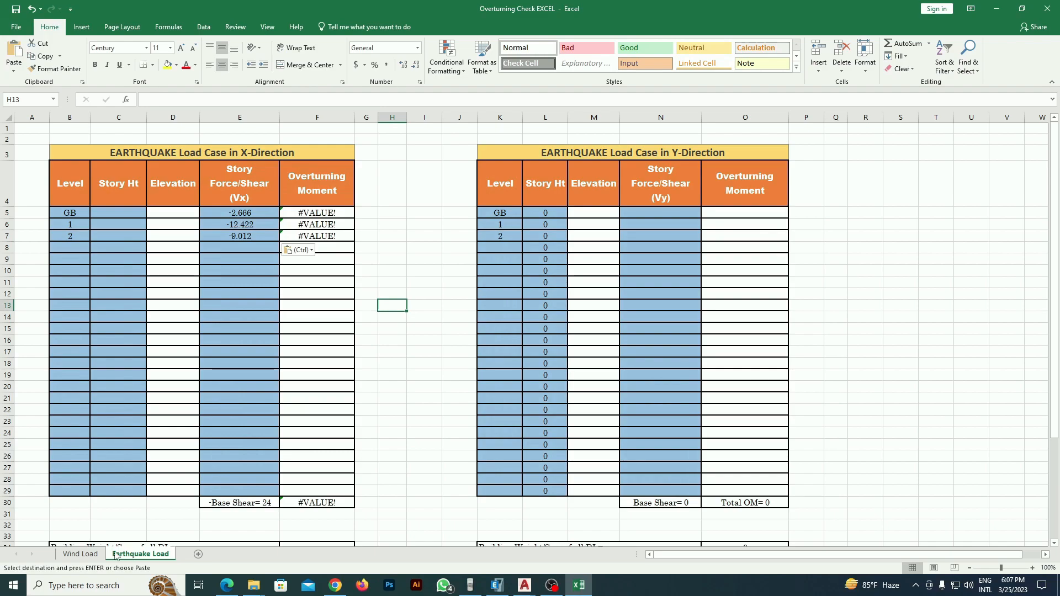
Step: Try to bring the three story heights from Wind Load C5:C7 into the Earthquake Load X-direction Story Ht column, starting at C5
{"action": "left_click", "coordinate": [80, 554]}
{"action": "scroll", "coordinate": [110, 386], "scroll_direction": "up", "scroll_amount": 5}
{"action": "left_click_drag", "start_coordinate": [126, 213], "coordinate": [123, 234]}
{"action": "key", "text": "ctrl+q"}
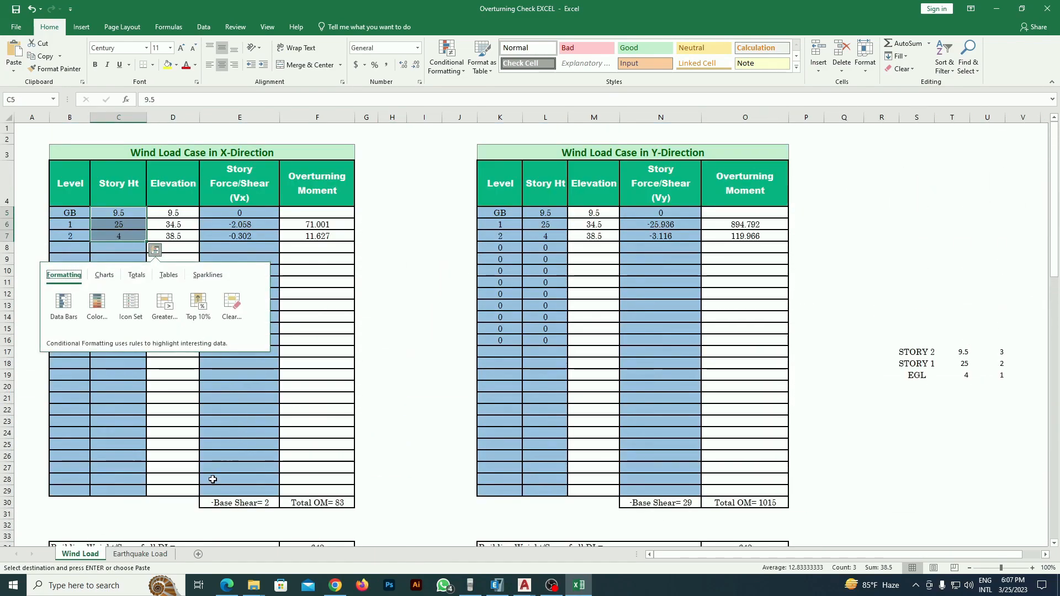
{"action": "key", "text": "ctrl+Page_Down"}
{"action": "left_click", "coordinate": [119, 213]}
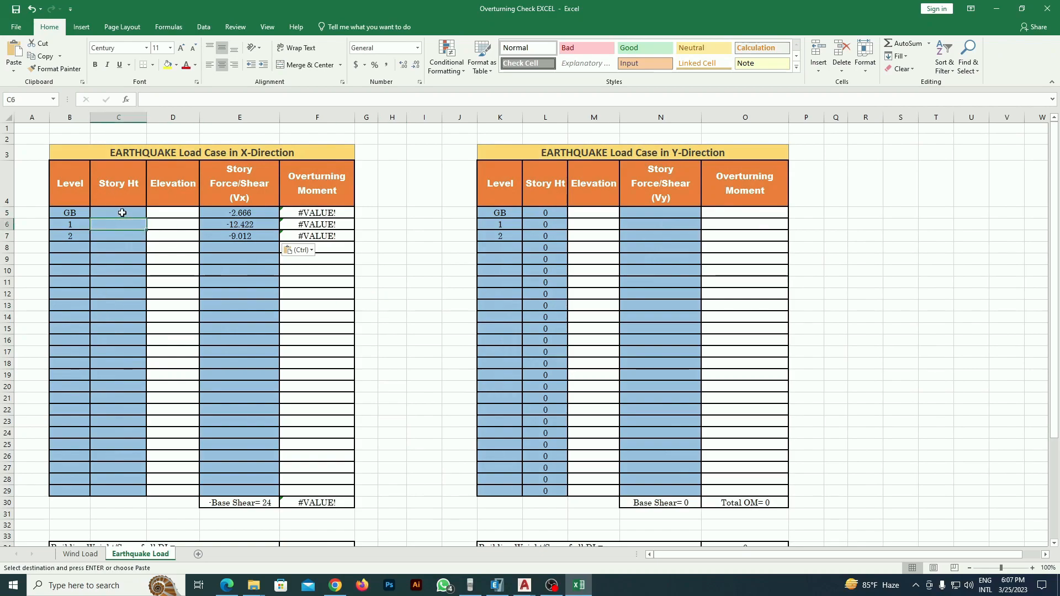
{"action": "right_click", "coordinate": [132, 212]}
{"action": "left_click", "coordinate": [180, 268]}
{"action": "left_click", "coordinate": [402, 328]}
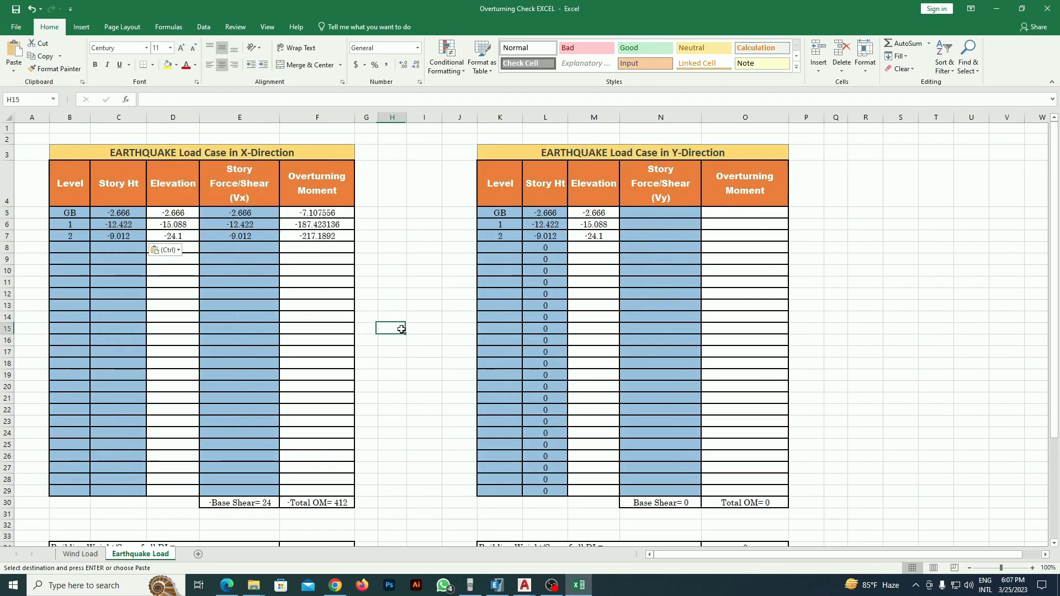
Step: Copy the building weight of 642 from Wind Load F34 and paste it as a value into Earthquake Load F34
{"action": "scroll", "coordinate": [407, 334], "scroll_direction": "down", "scroll_amount": 3}
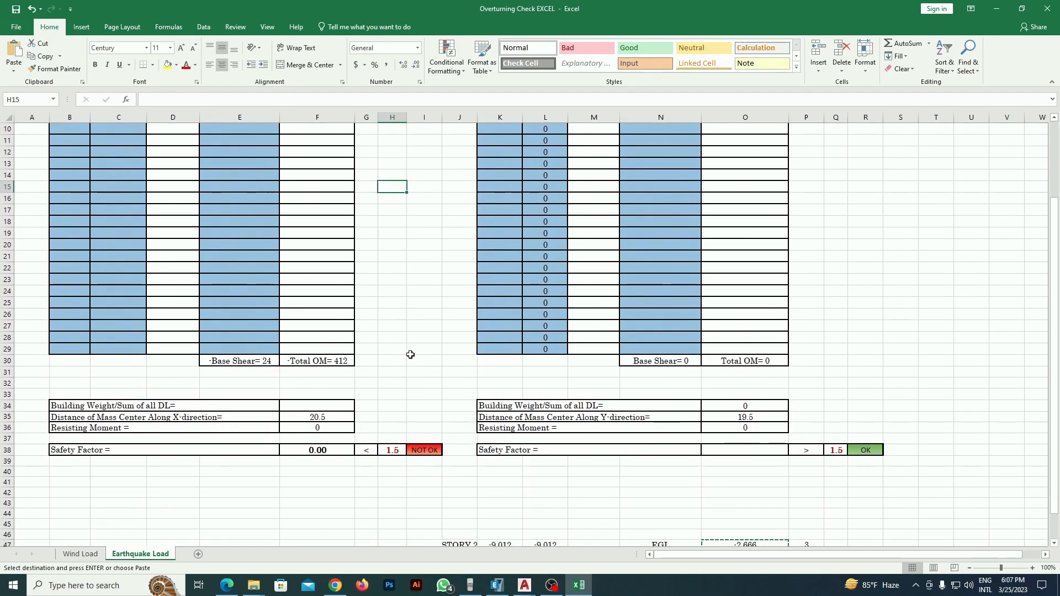
{"action": "left_click", "coordinate": [348, 406]}
{"action": "left_click", "coordinate": [80, 555]}
{"action": "scroll", "coordinate": [335, 467], "scroll_direction": "down", "scroll_amount": 4}
{"action": "left_click", "coordinate": [317, 372]}
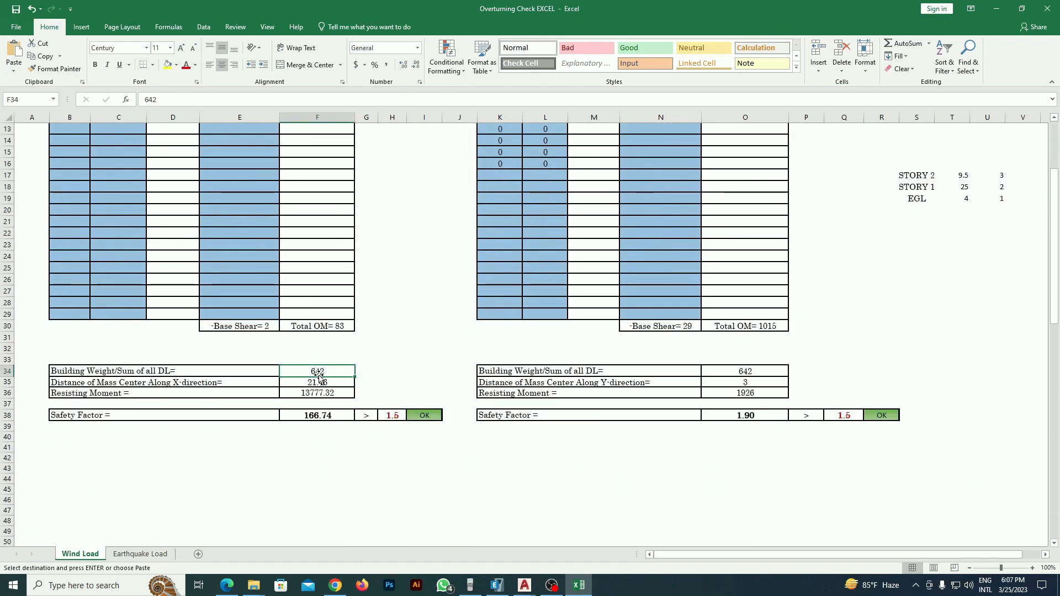
{"action": "left_click", "coordinate": [140, 554]}
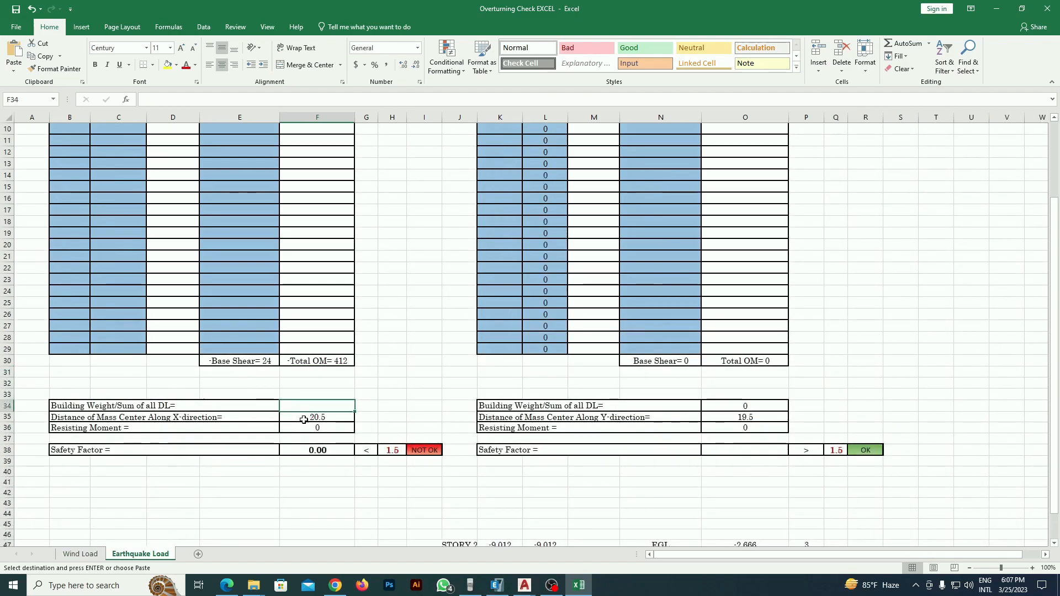
{"action": "right_click", "coordinate": [310, 408]}
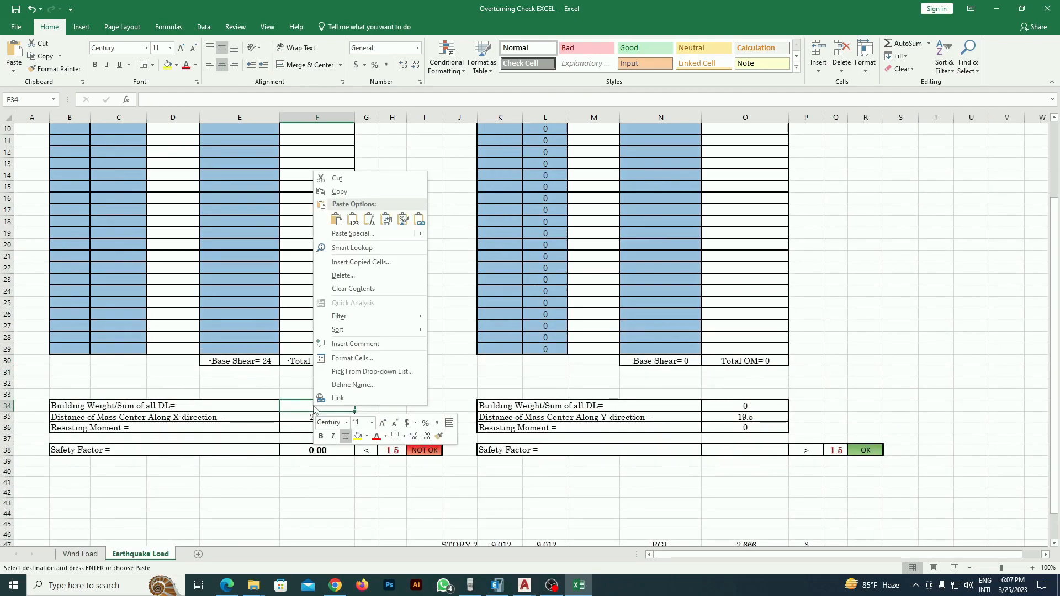
{"action": "left_click", "coordinate": [360, 222]}
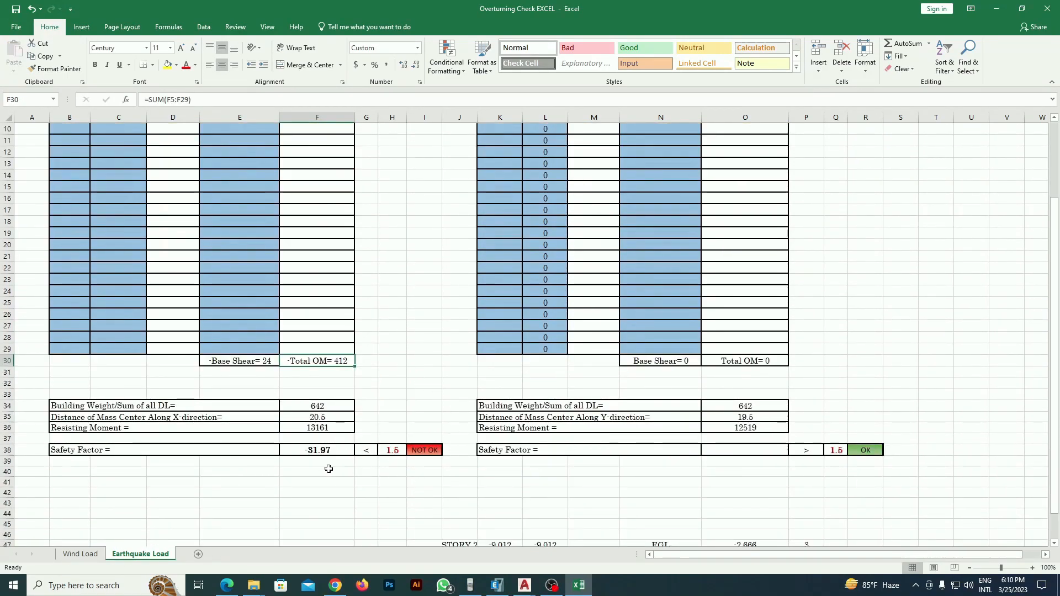
{"action": "scroll", "coordinate": [323, 469], "scroll_direction": "up", "scroll_amount": 3}
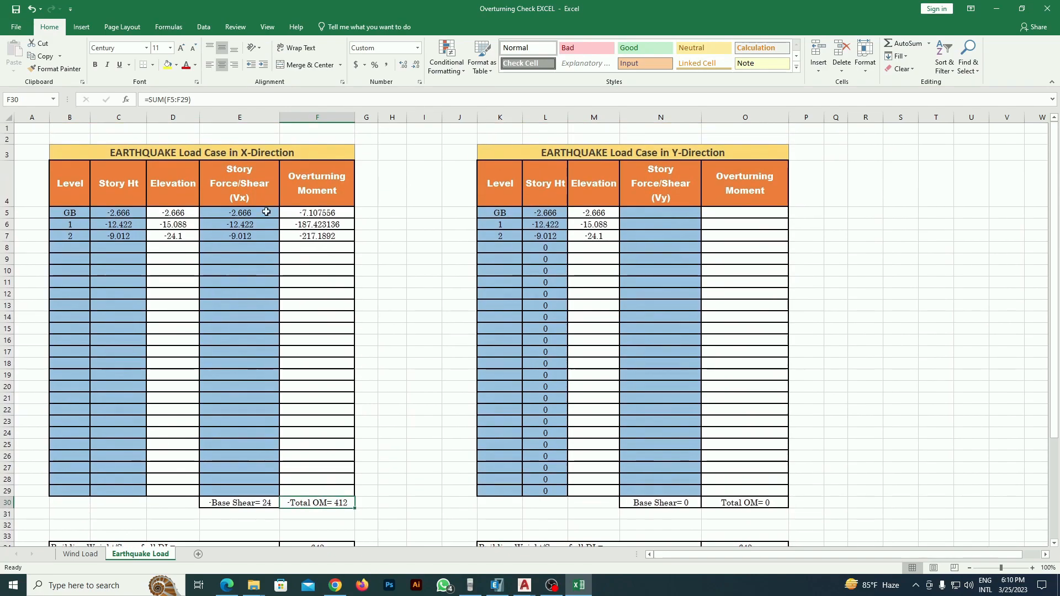
{"action": "scroll", "coordinate": [346, 357], "scroll_direction": "down", "scroll_amount": 3}
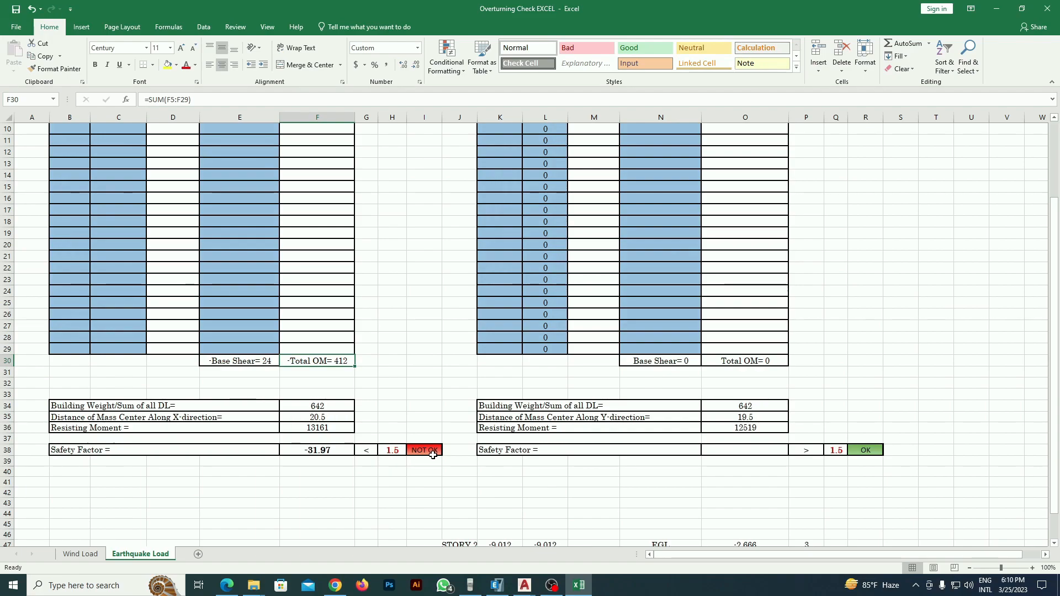
Step: Clear the wrong story heights from C5:C7 in the Earthquake Load X-direction table
{"action": "scroll", "coordinate": [425, 465], "scroll_direction": "up", "scroll_amount": 3}
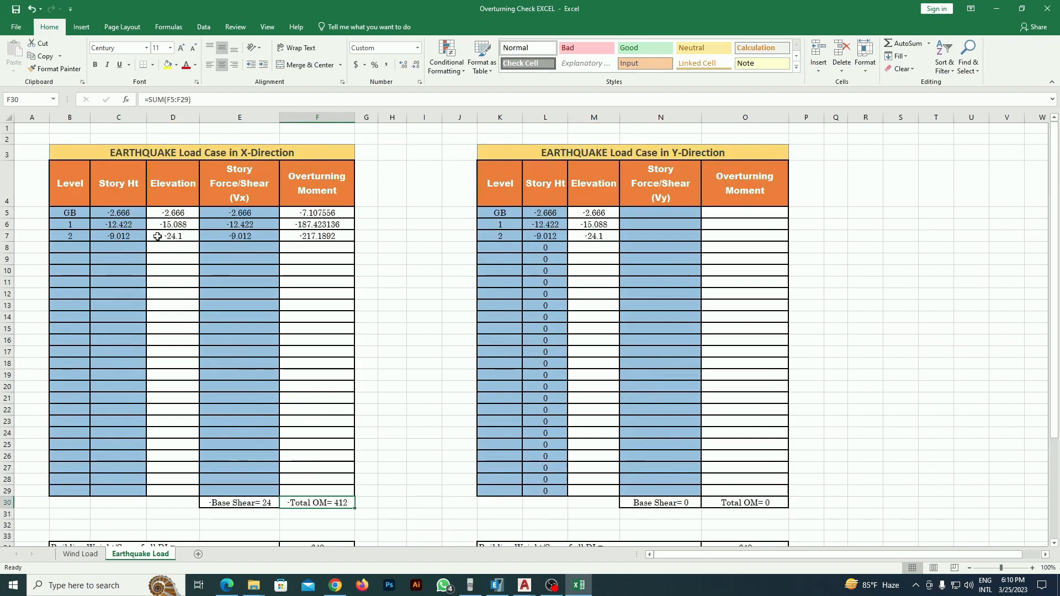
{"action": "left_click_drag", "start_coordinate": [127, 210], "coordinate": [126, 238]}
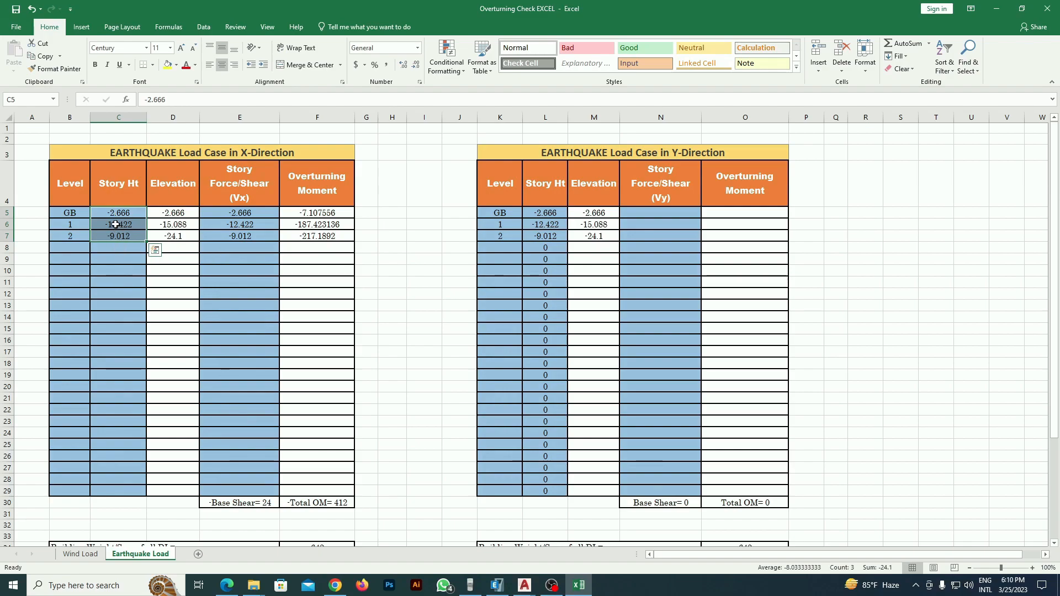
{"action": "key", "text": "Delete"}
Step: Copy the story heights 9.5, 25 and 4 from Wind Load C5:C7 into the Earthquake Load X-direction Story Ht column, starting at C5
{"action": "left_click", "coordinate": [79, 555]}
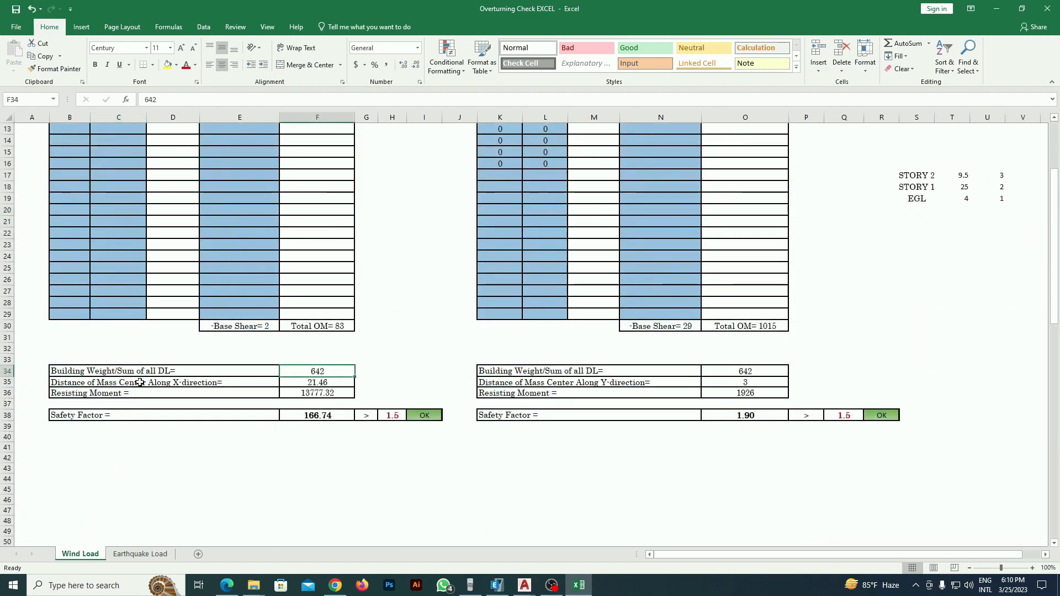
{"action": "left_click_drag", "start_coordinate": [121, 211], "coordinate": [118, 236]}
{"action": "type", "text": "9.5 25 4"}
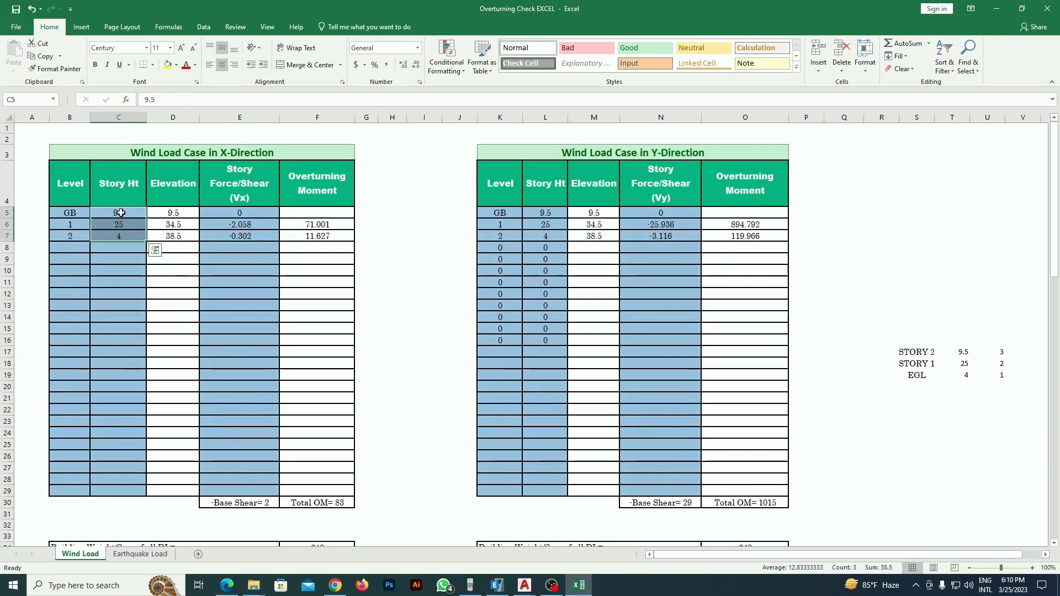
{"action": "key", "text": "ctrl+c"}
{"action": "scroll", "coordinate": [225, 465], "scroll_direction": "down", "scroll_amount": 5}
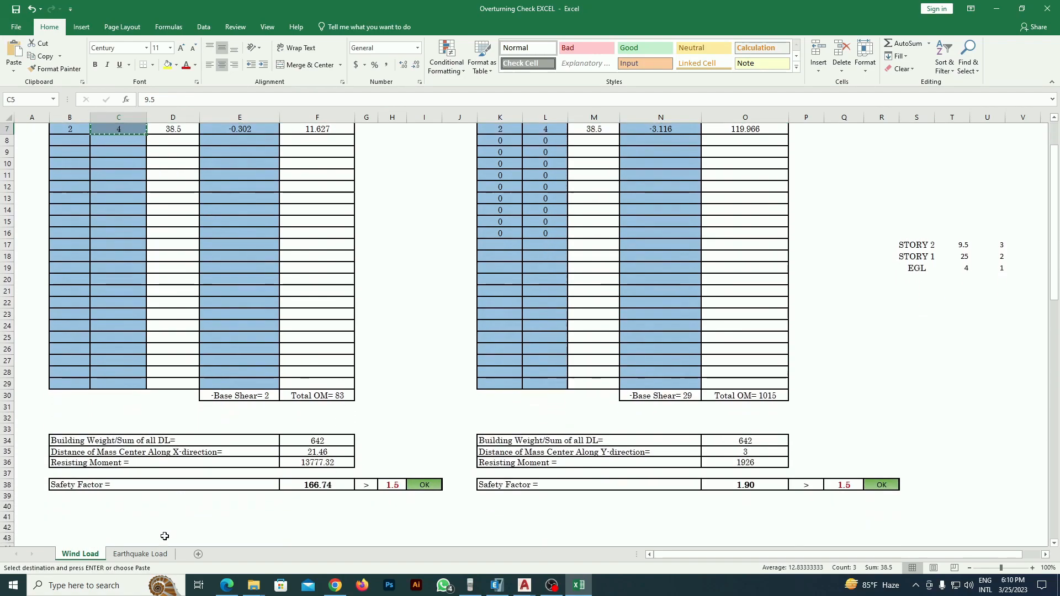
{"action": "left_click", "coordinate": [140, 554]}
{"action": "left_click", "coordinate": [116, 212]}
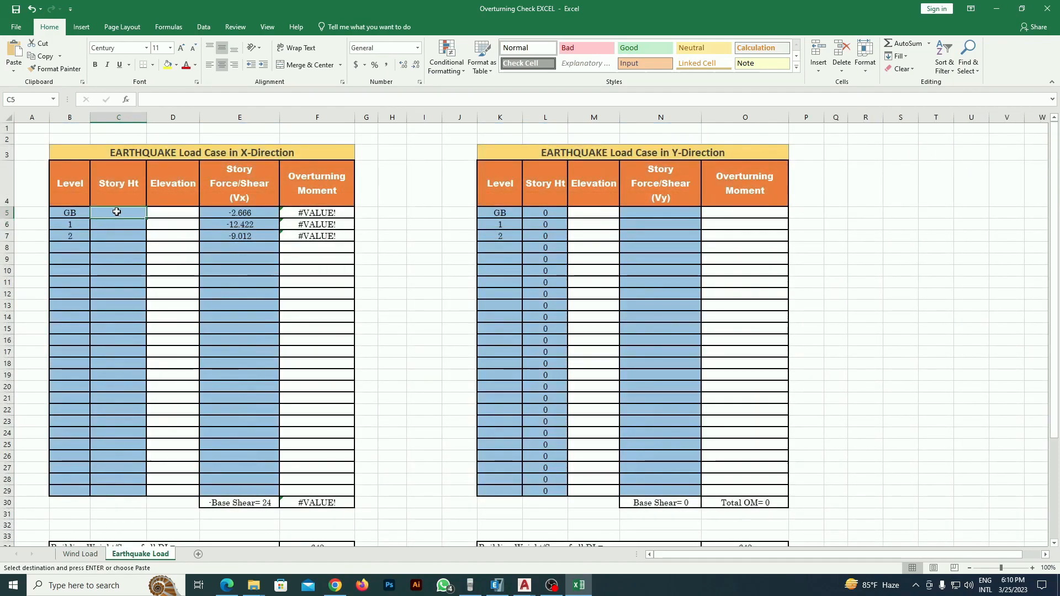
{"action": "key", "text": "ctrl+v"}
{"action": "left_click", "coordinate": [435, 365]}
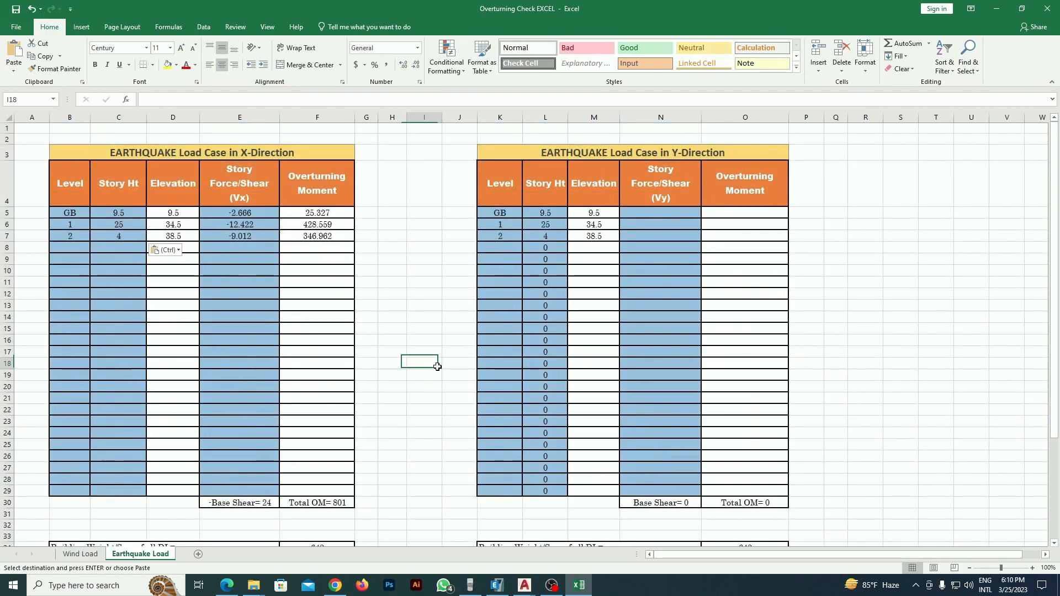
Step: Undo and redo the story height replacement to compare the X-direction safety factor in F38 with the old and new heights
{"action": "scroll", "coordinate": [425, 376], "scroll_direction": "down", "scroll_amount": 2}
{"action": "left_click", "coordinate": [334, 485]}
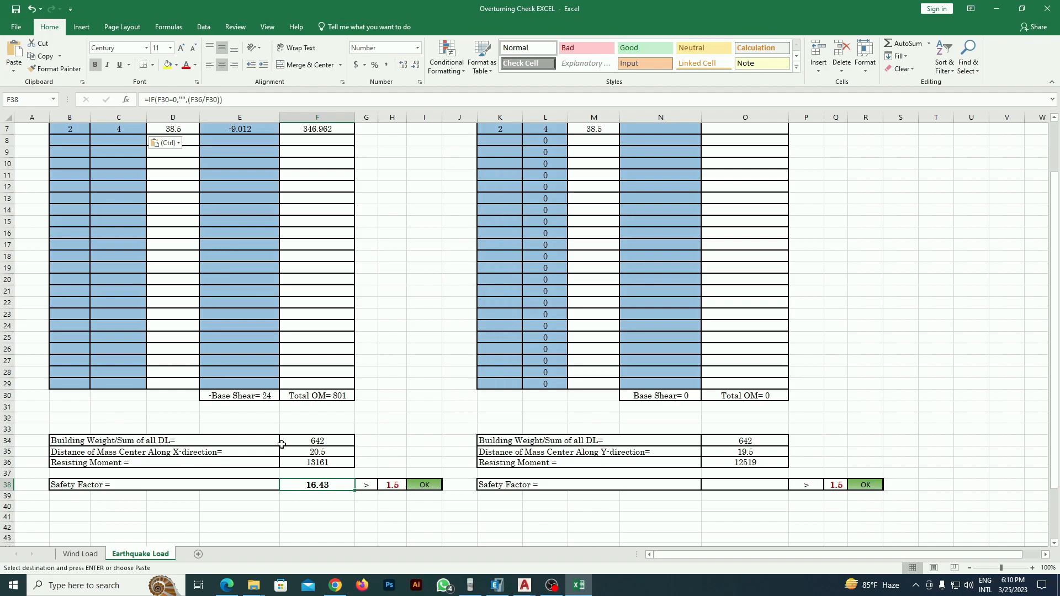
{"action": "scroll", "coordinate": [272, 407], "scroll_direction": "up", "scroll_amount": 2}
{"action": "left_click", "coordinate": [32, 11]}
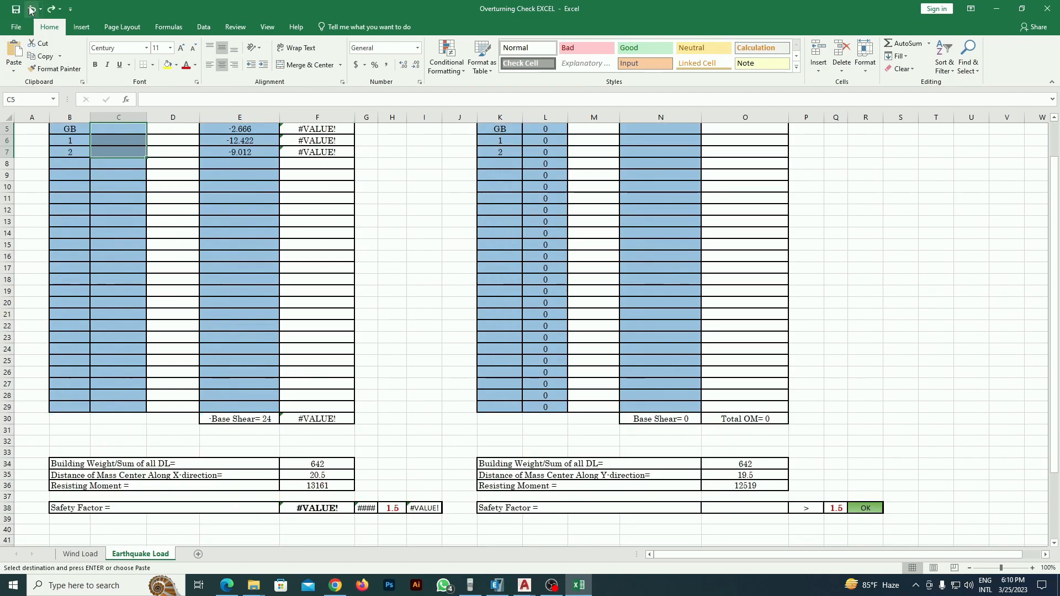
{"action": "left_click", "coordinate": [31, 11]}
{"action": "scroll", "coordinate": [119, 190], "scroll_direction": "up", "scroll_amount": 2}
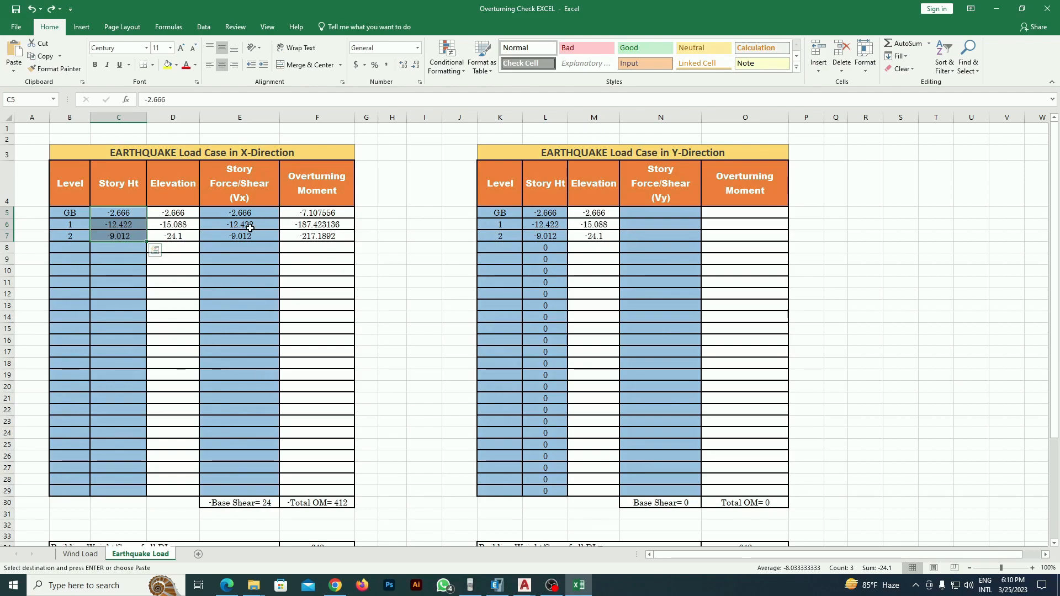
{"action": "scroll", "coordinate": [243, 289], "scroll_direction": "down", "scroll_amount": 4}
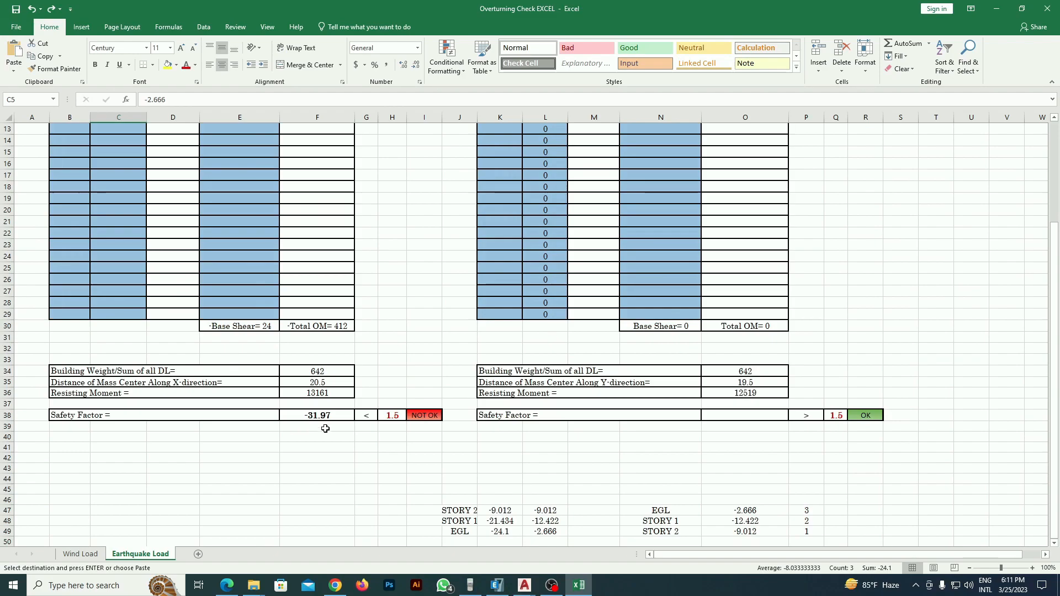
{"action": "scroll", "coordinate": [274, 409], "scroll_direction": "up", "scroll_amount": 4}
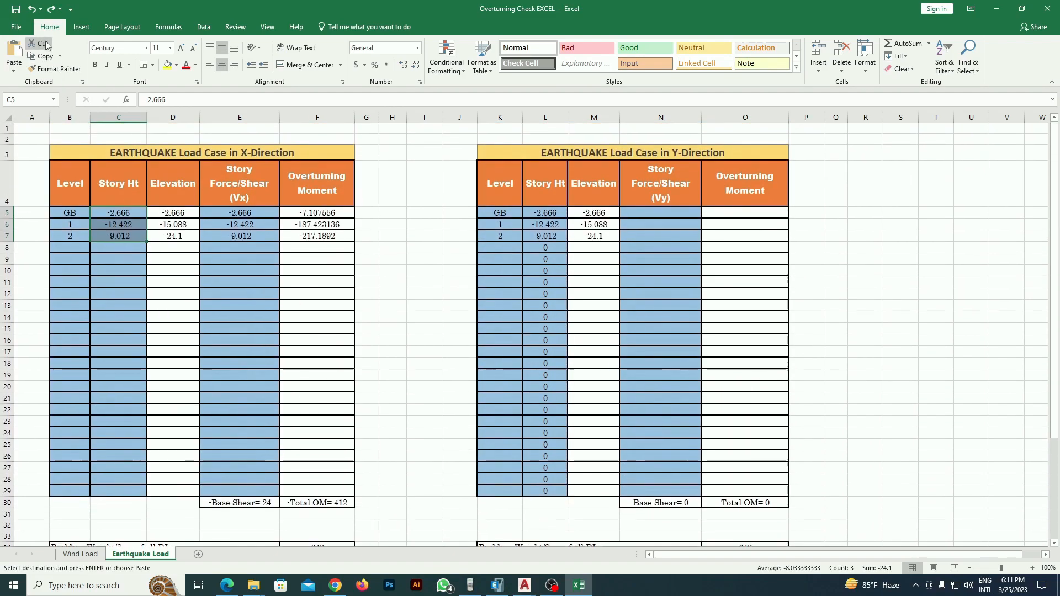
{"action": "left_click", "coordinate": [49, 10]}
{"action": "left_click", "coordinate": [48, 10]}
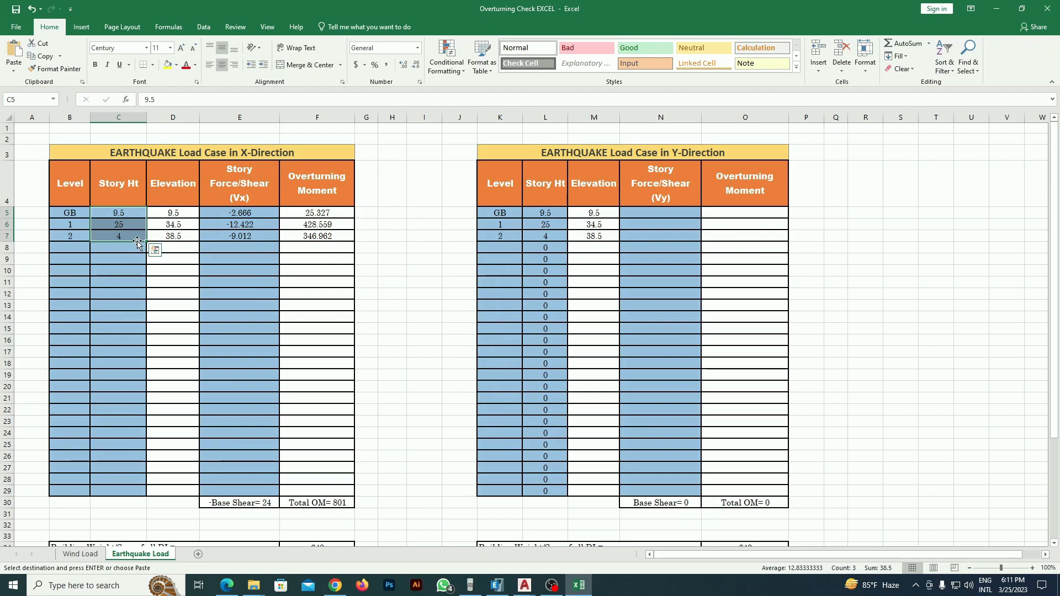
Step: Consult the Centers Of Mass And Rigidity table in ETABS for the X-direction mass center distance in F35, returning to Excel
{"action": "scroll", "coordinate": [274, 393], "scroll_direction": "down", "scroll_amount": 3}
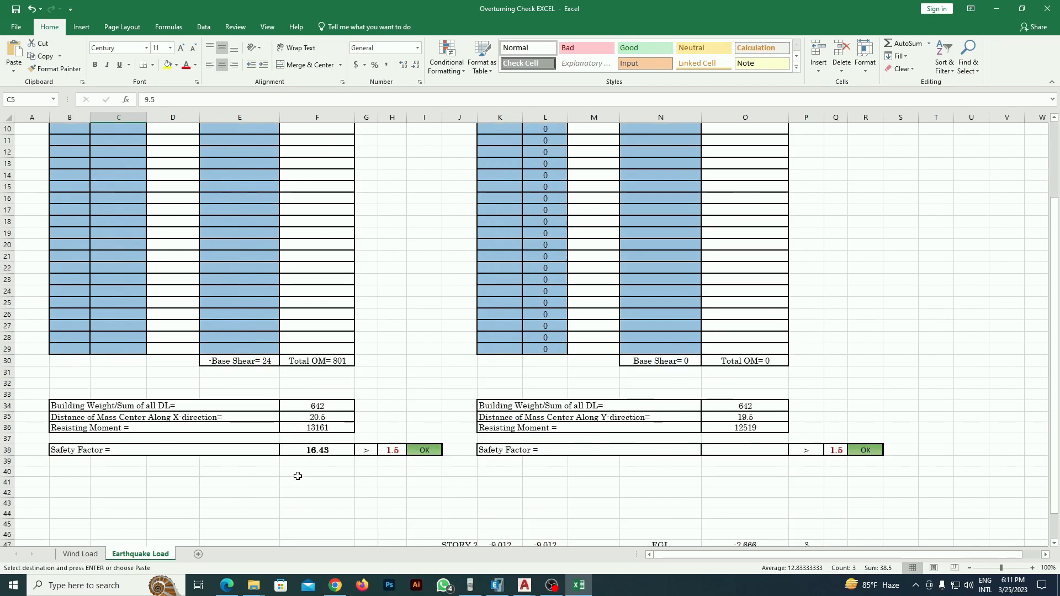
{"action": "left_click", "coordinate": [323, 418]}
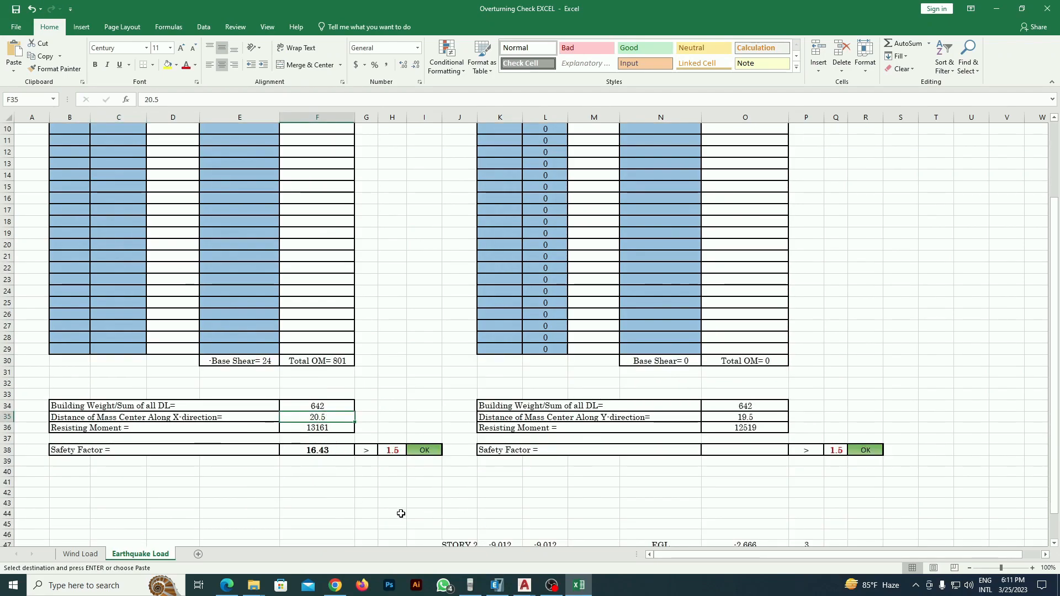
{"action": "left_click", "coordinate": [572, 591]}
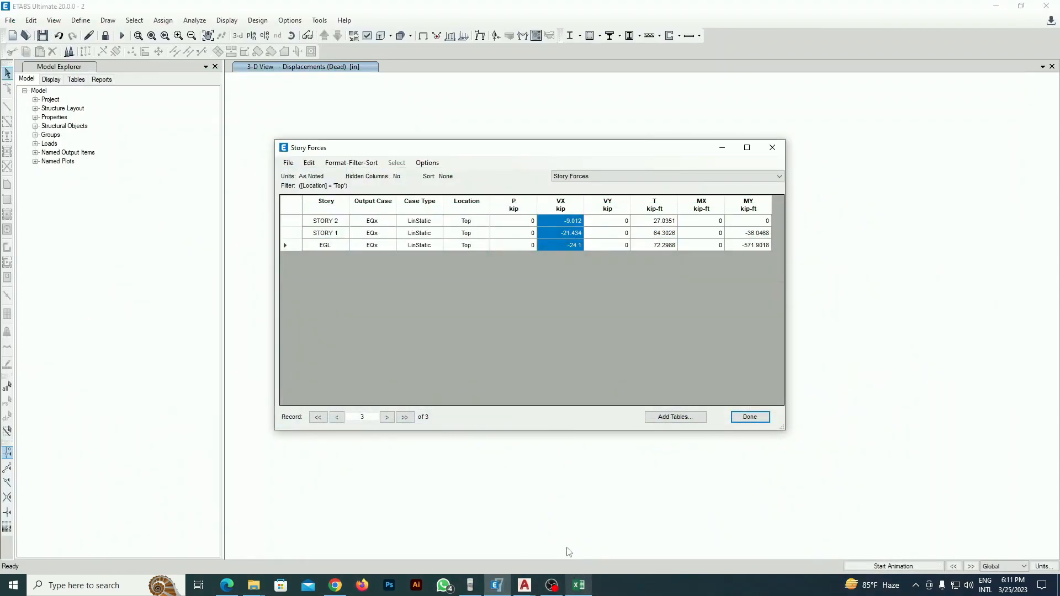
{"action": "left_click", "coordinate": [627, 178]}
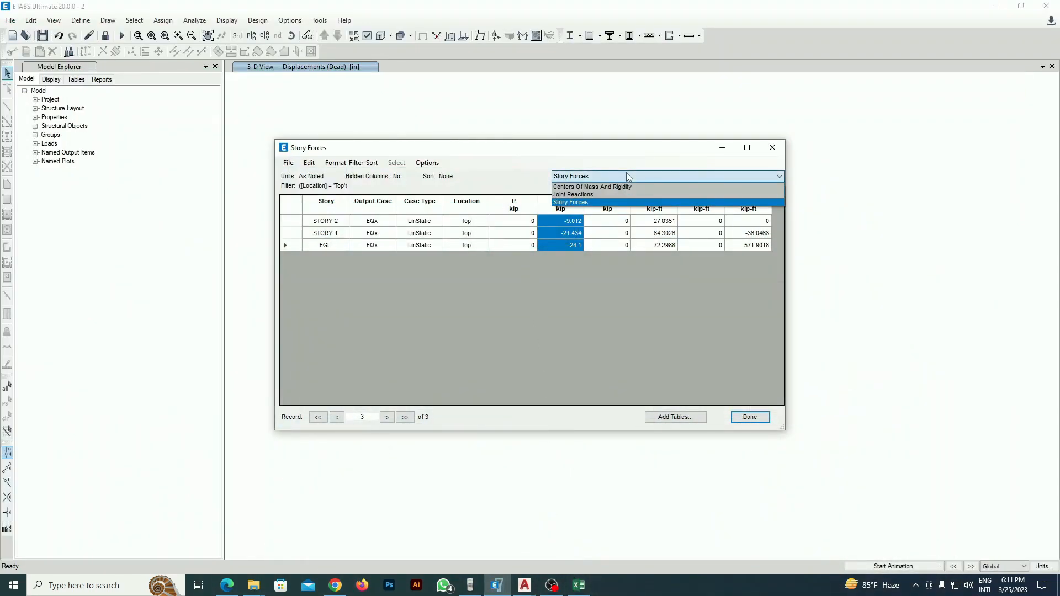
{"action": "left_click", "coordinate": [602, 188]}
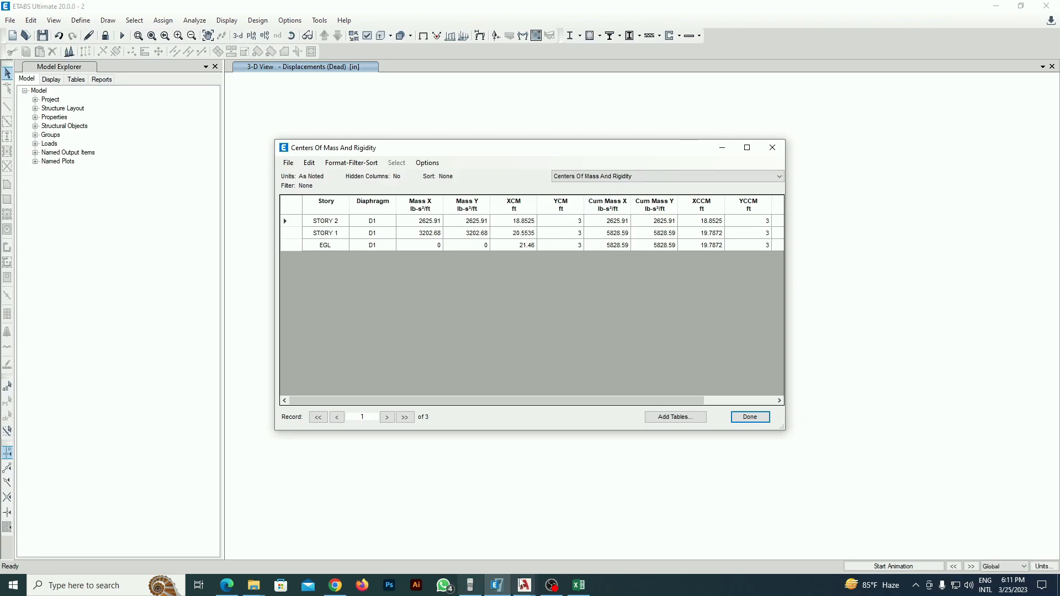
{"action": "left_click", "coordinate": [579, 585]}
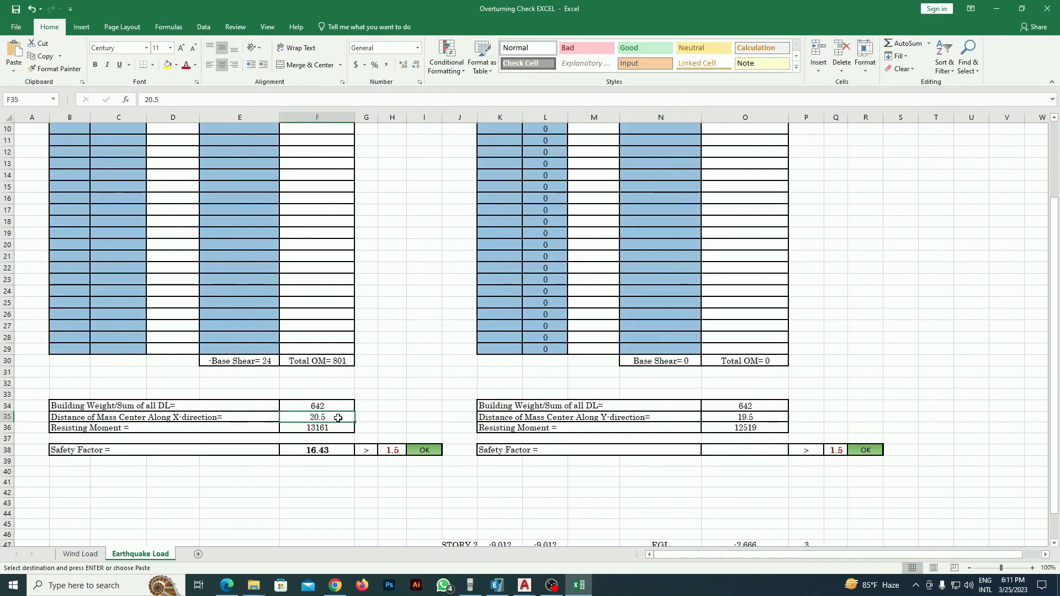
Step: Try 18.55 and 20.5 as the X-direction mass center distance in F35 to compare the safety factor
{"action": "type", "text": "18"}
{"action": "key", "text": "Return"}
{"action": "left_click", "coordinate": [338, 418]}
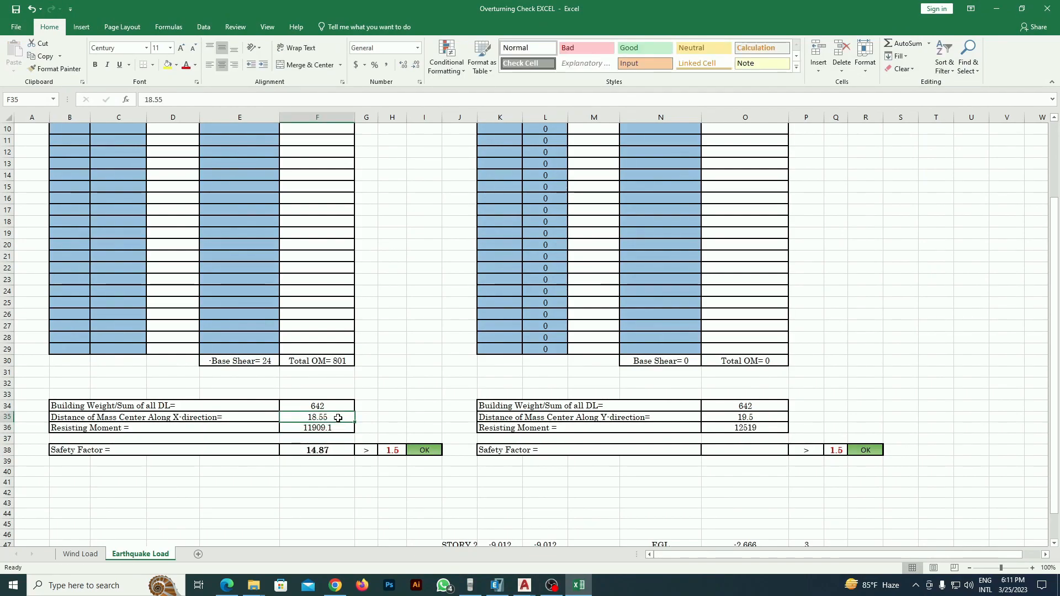
{"action": "type", "text": "20.5"}
{"action": "key", "text": "Return"}
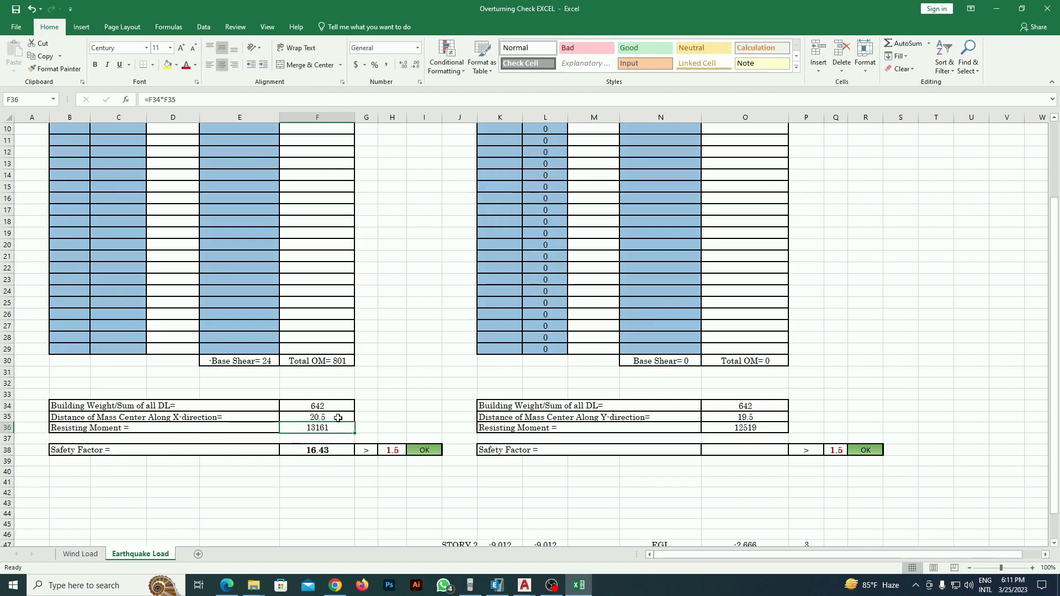
Step: Set the distance of mass center along the X-direction in Earthquake Load F35 to 21.5
{"action": "left_click", "coordinate": [339, 417]}
{"action": "type", "text": "21.5"}
{"action": "key", "text": "Return"}
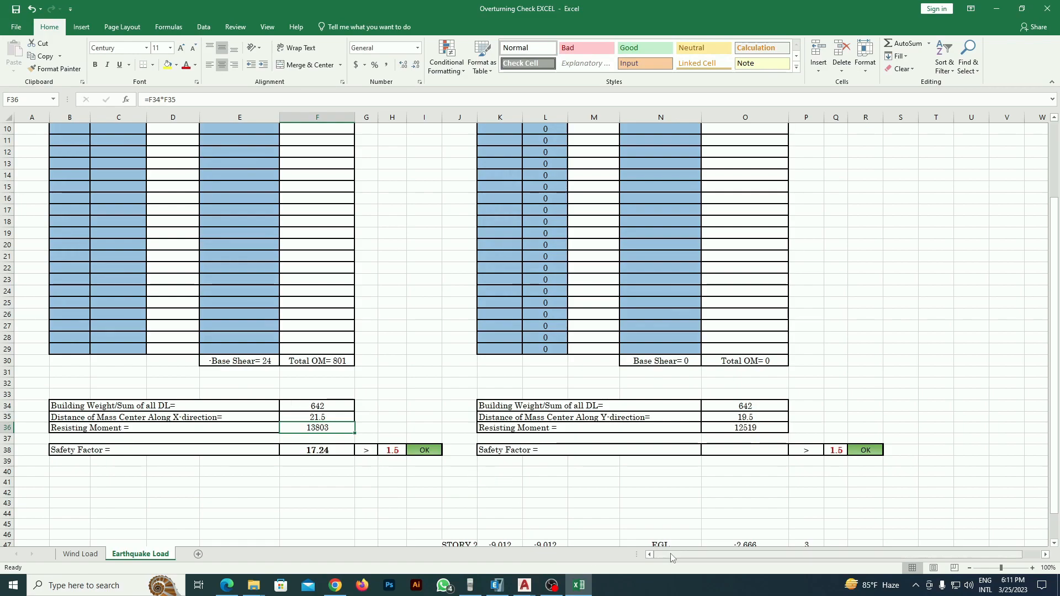
Step: Check the empty Y-direction earthquake table, then switch to ETABS and close the Centers Of Mass And Rigidity table
{"action": "scroll", "coordinate": [678, 561], "scroll_direction": "right", "scroll_amount": 1}
{"action": "scroll", "coordinate": [674, 481], "scroll_direction": "up", "scroll_amount": 3}
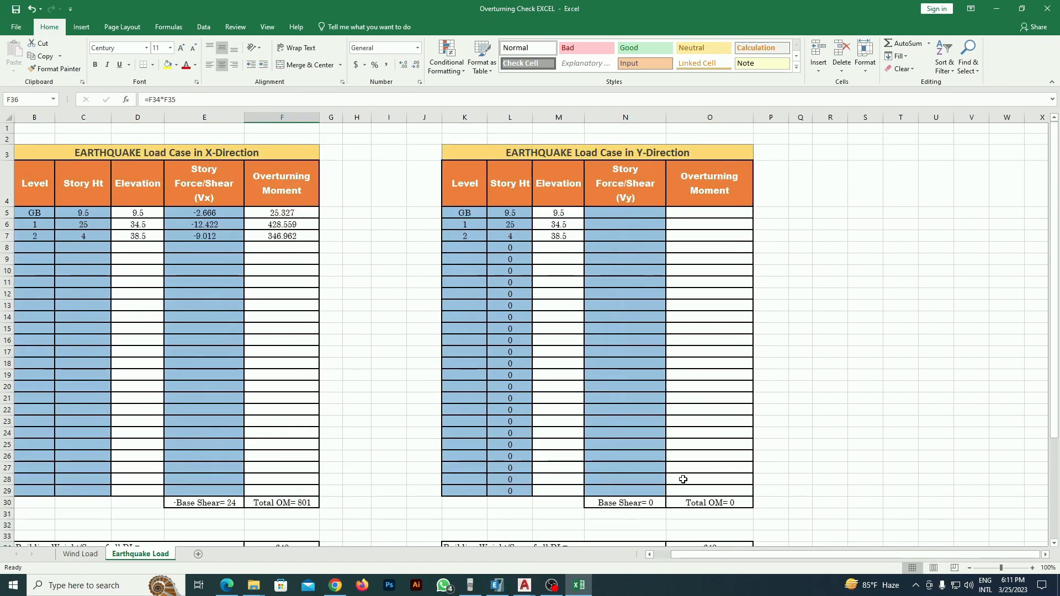
{"action": "left_click", "coordinate": [496, 584]}
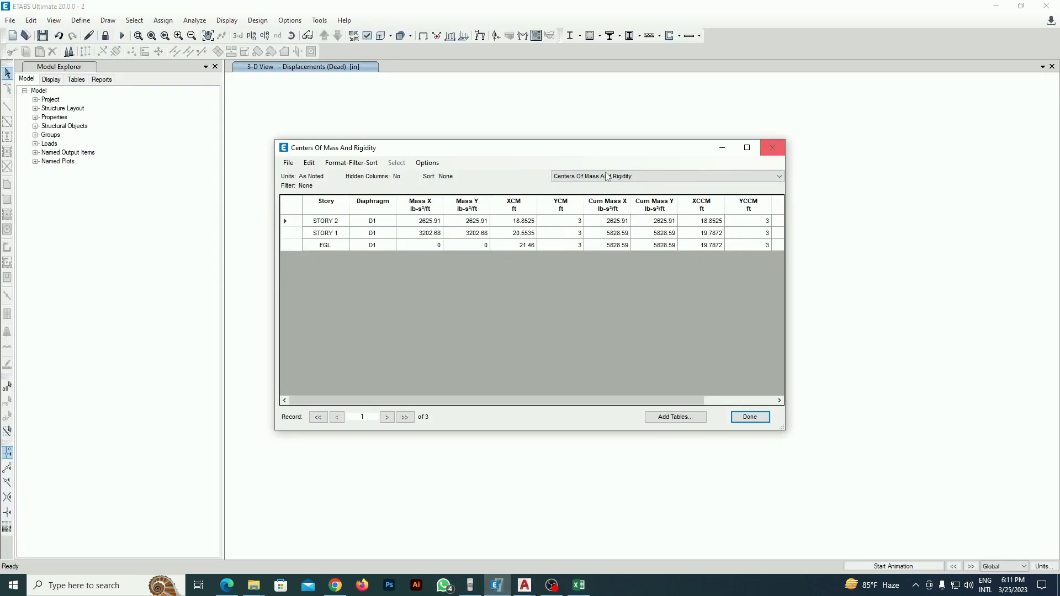
{"action": "left_click_drag", "start_coordinate": [594, 157], "coordinate": [736, 339]}
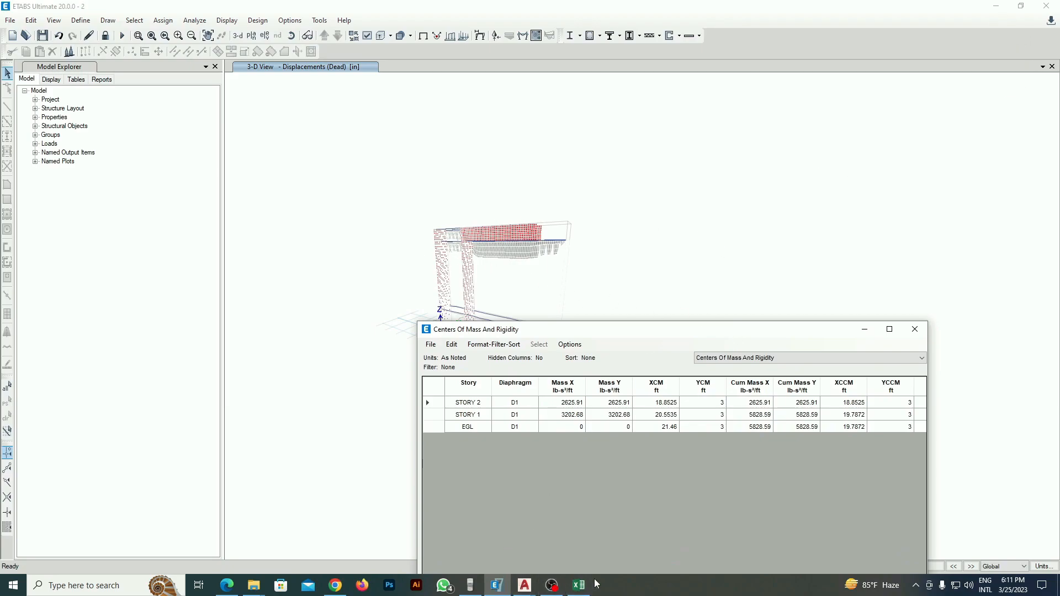
{"action": "left_click", "coordinate": [578, 585]}
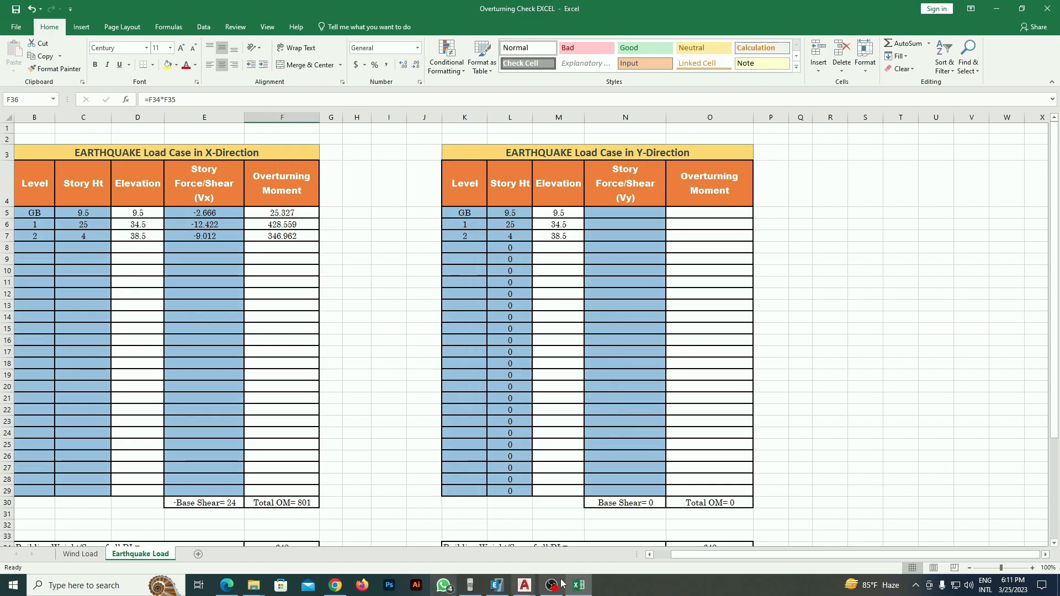
{"action": "left_click", "coordinate": [497, 585]}
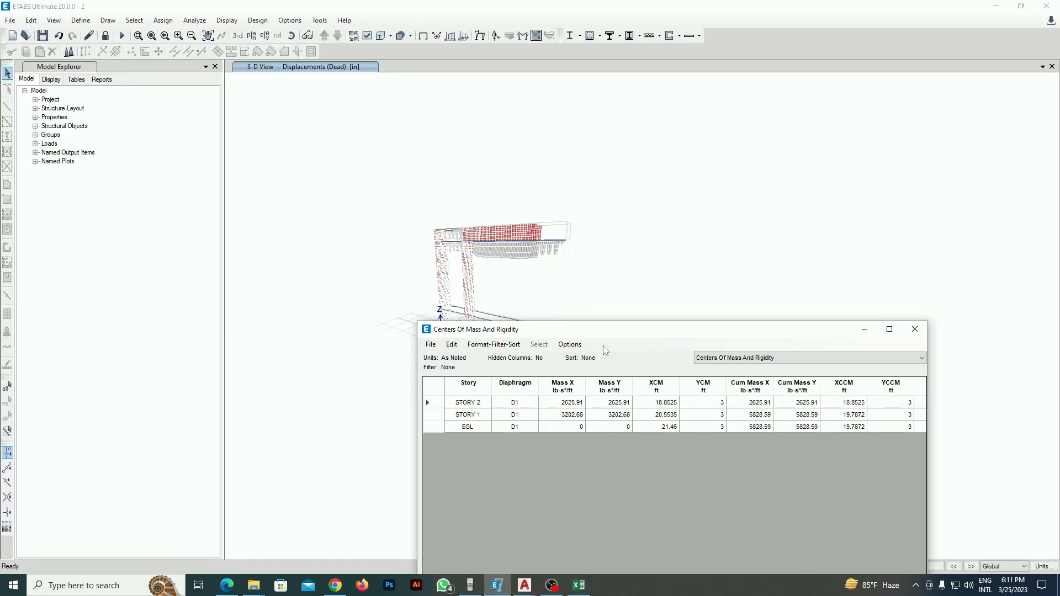
{"action": "left_click", "coordinate": [915, 329]}
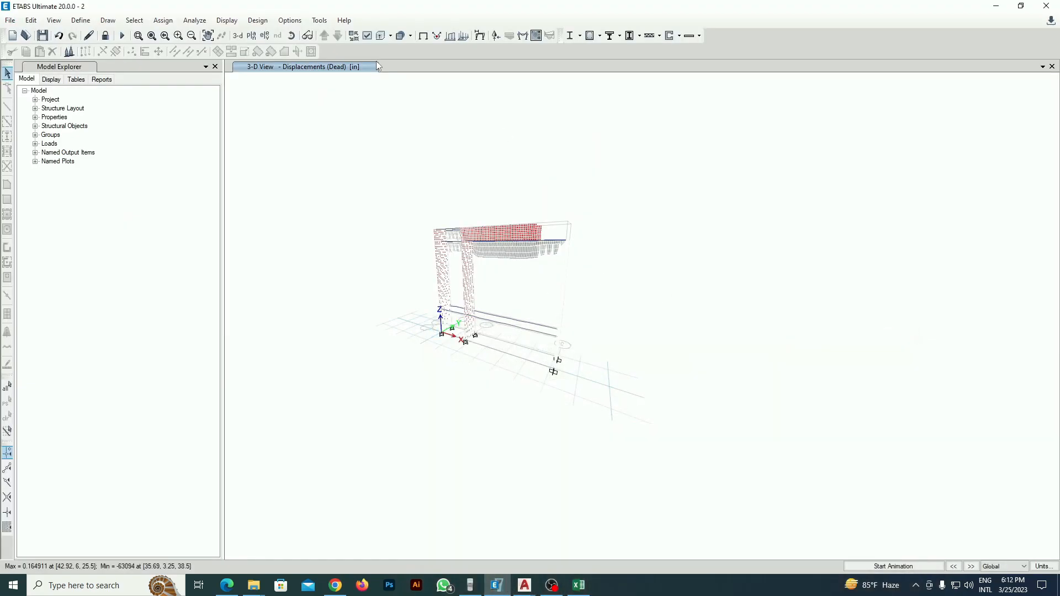
Step: Generate the selected analysis result tables again with EQy as the only load case
{"action": "left_click", "coordinate": [258, 20]}
{"action": "mouse_move", "coordinate": [226, 21]}
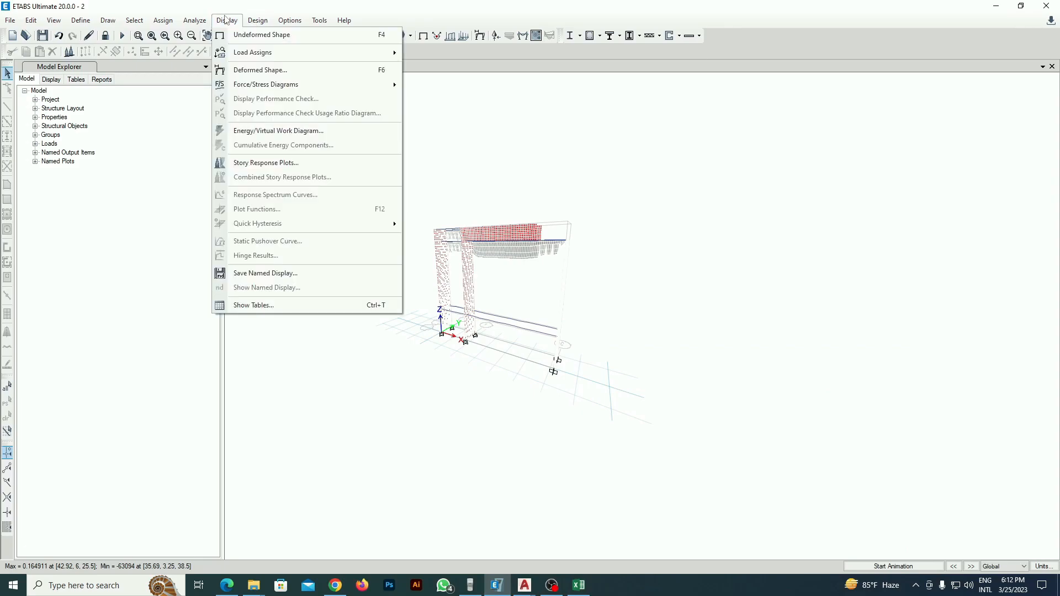
{"action": "left_click", "coordinate": [265, 303]}
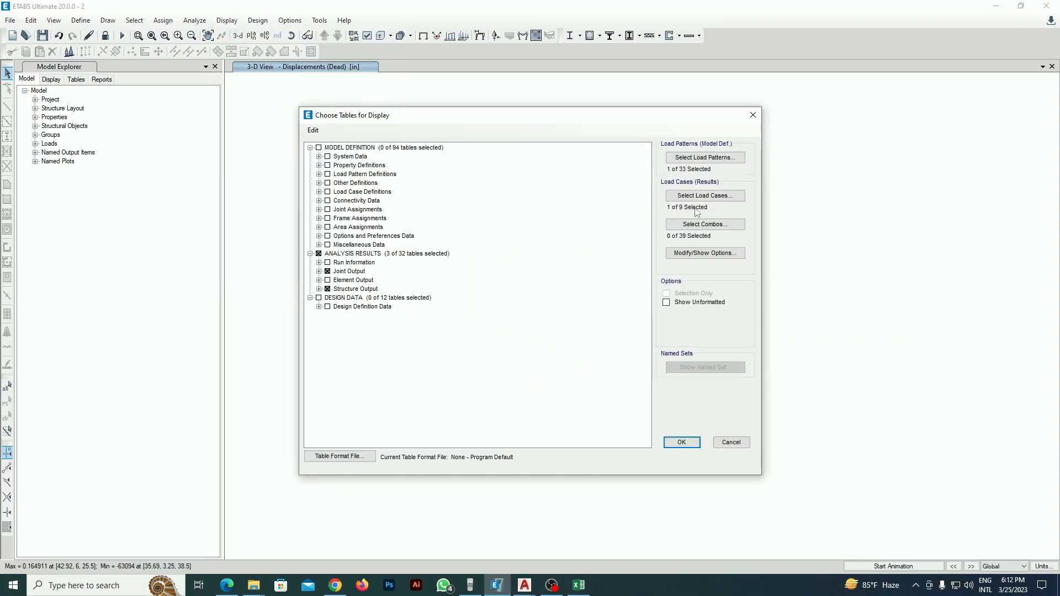
{"action": "left_click", "coordinate": [702, 198]}
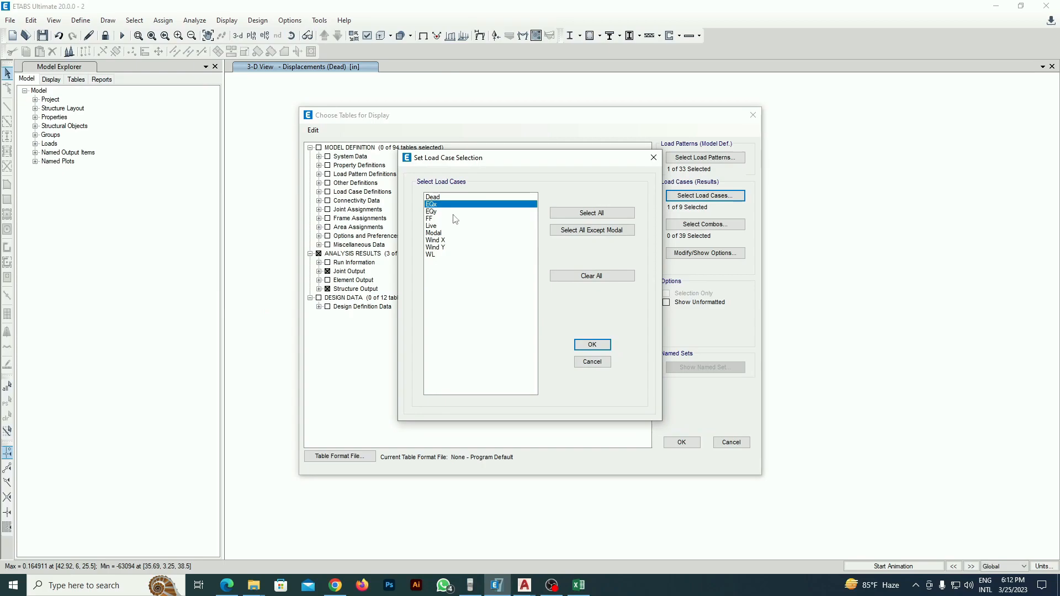
{"action": "left_click", "coordinate": [442, 213]}
{"action": "left_click", "coordinate": [593, 345]}
{"action": "left_click", "coordinate": [683, 441]}
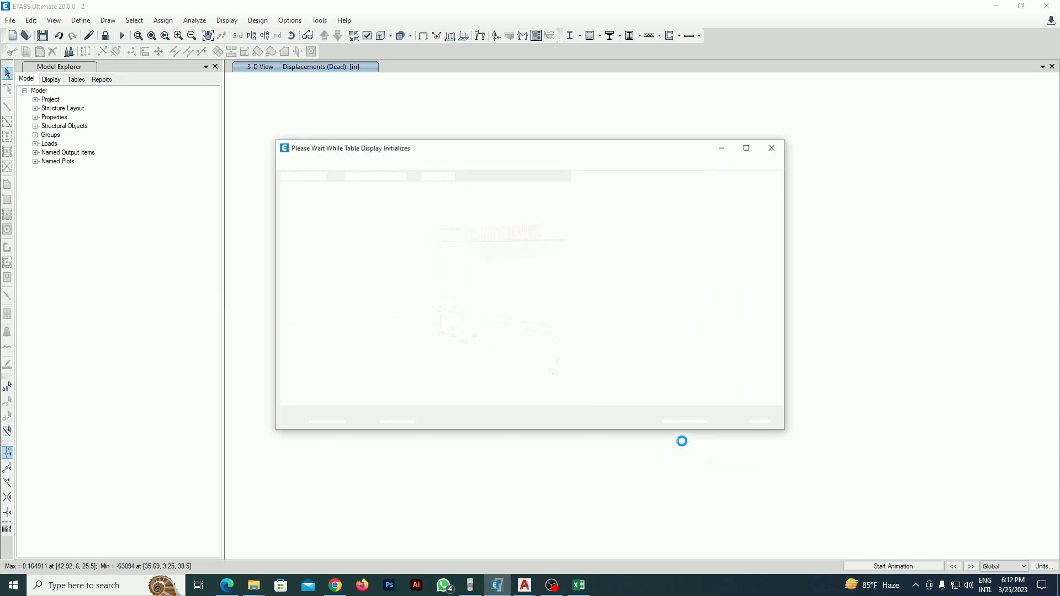
Step: Show the Story Forces table filtered to the Top location and copy the three VY values for EQy
{"action": "left_click", "coordinate": [566, 179]}
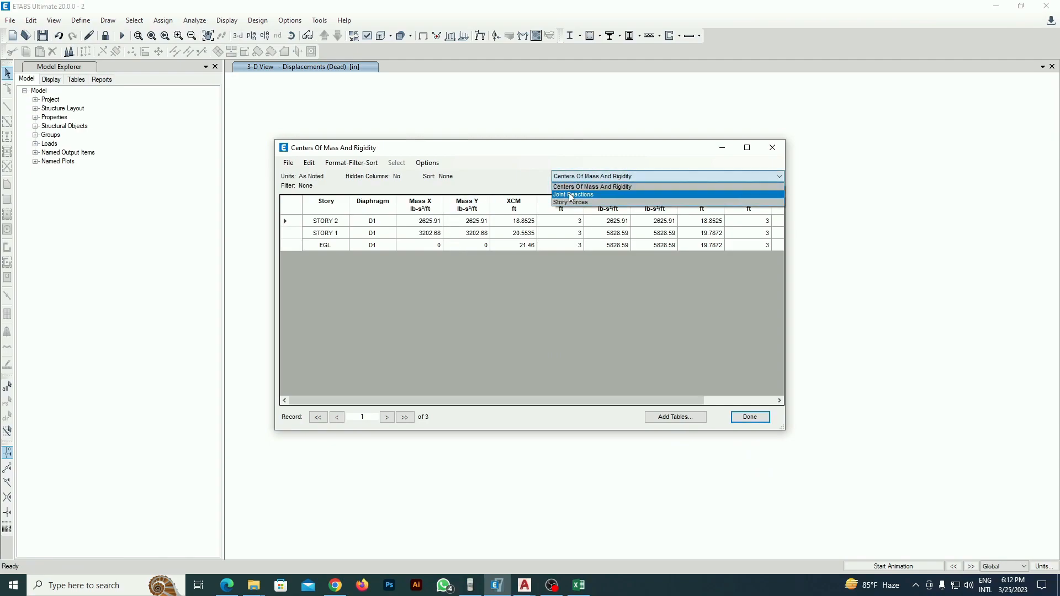
{"action": "left_click", "coordinate": [574, 203]}
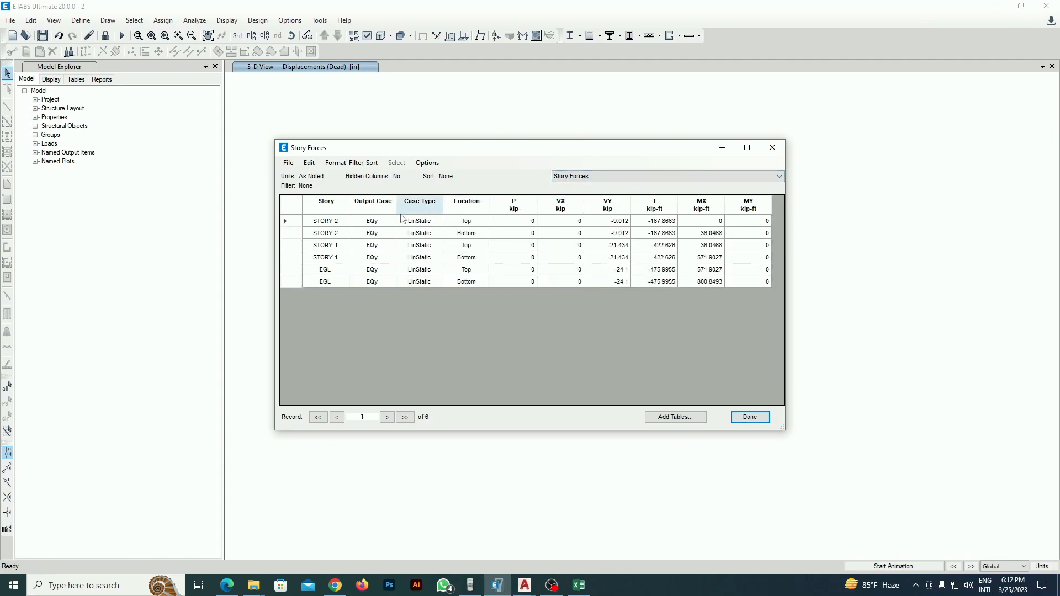
{"action": "left_click", "coordinate": [466, 204]}
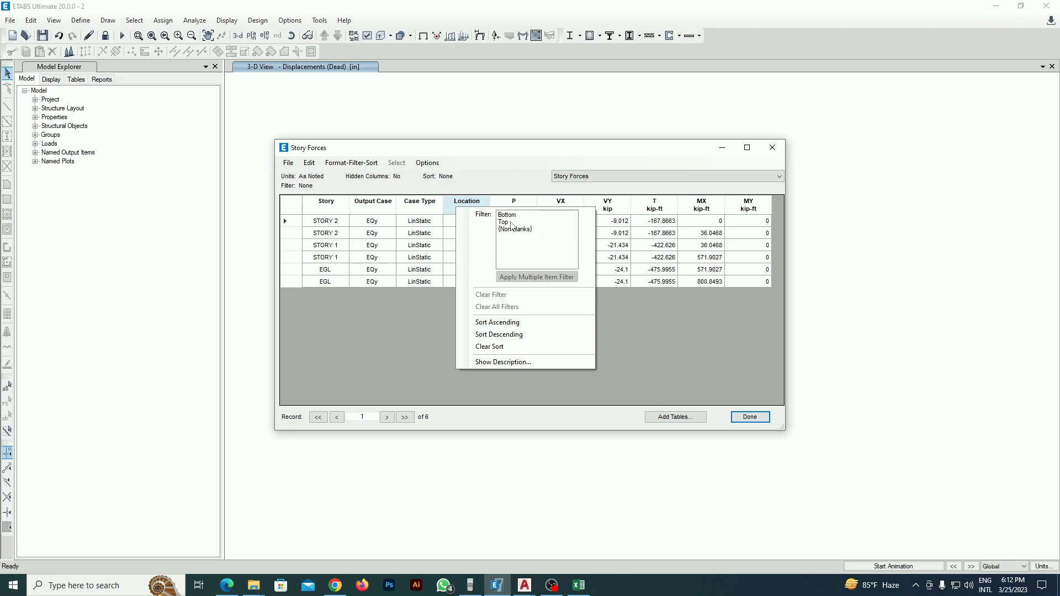
{"action": "left_click", "coordinate": [513, 224]}
{"action": "left_click", "coordinate": [690, 314]}
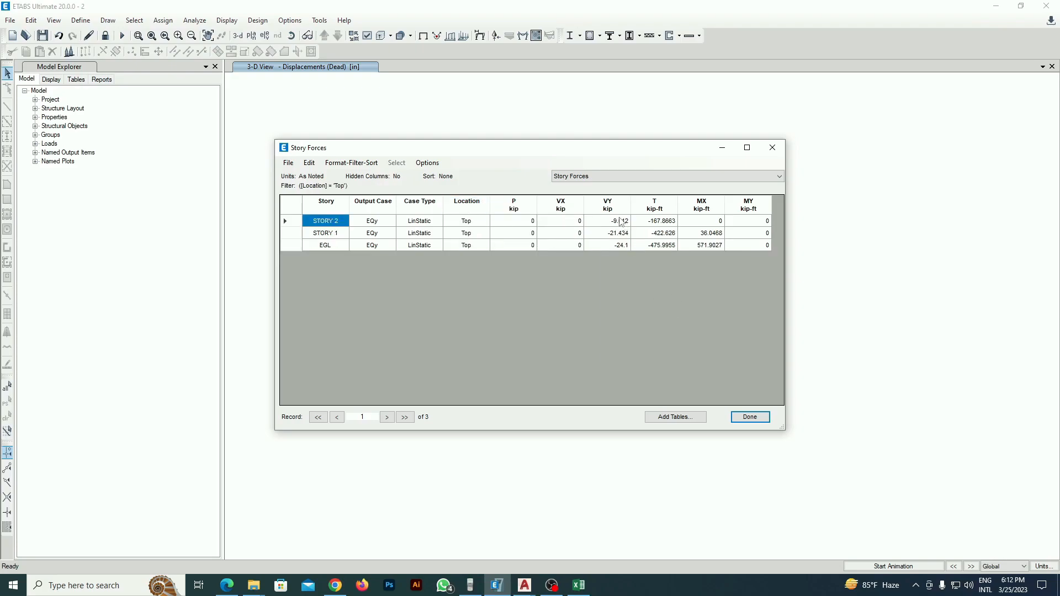
{"action": "left_click_drag", "start_coordinate": [620, 222], "coordinate": [625, 255]}
{"action": "key", "text": "ctrl+c"}
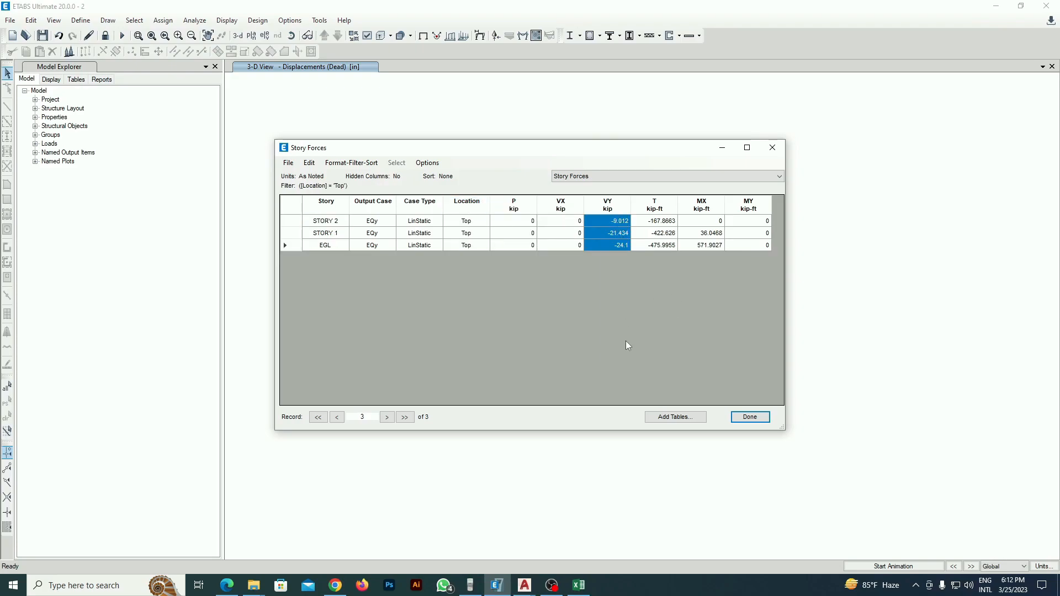
Step: Switch to Excel and paste the copied VY values into E47:E49 of the Earthquake Load sheet
{"action": "left_click", "coordinate": [579, 585]}
{"action": "scroll", "coordinate": [477, 450], "scroll_direction": "down", "scroll_amount": 7}
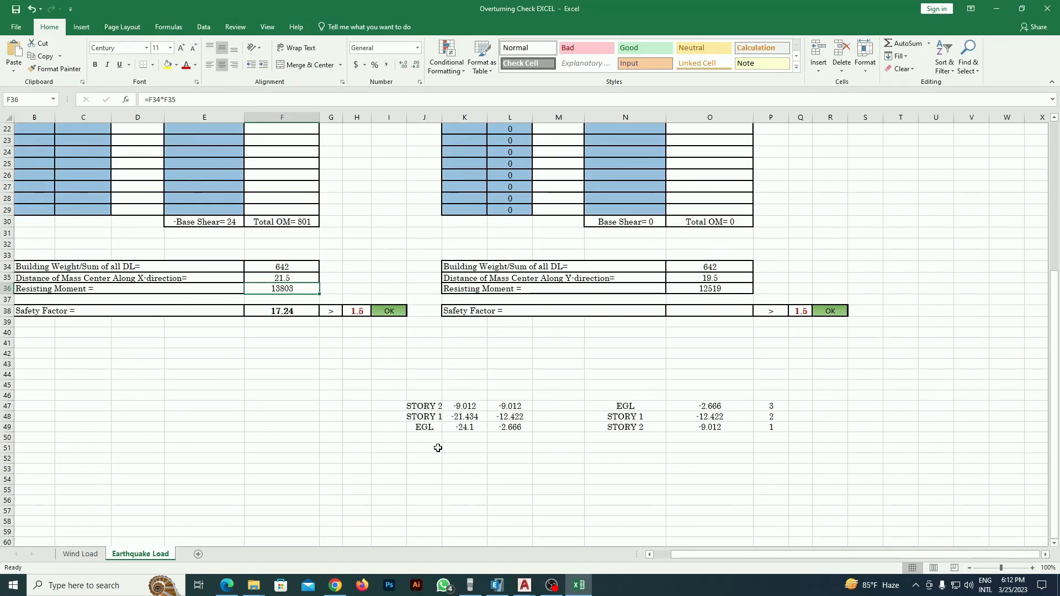
{"action": "left_click", "coordinate": [200, 398]}
{"action": "left_click", "coordinate": [199, 407]}
{"action": "right_click", "coordinate": [197, 408]}
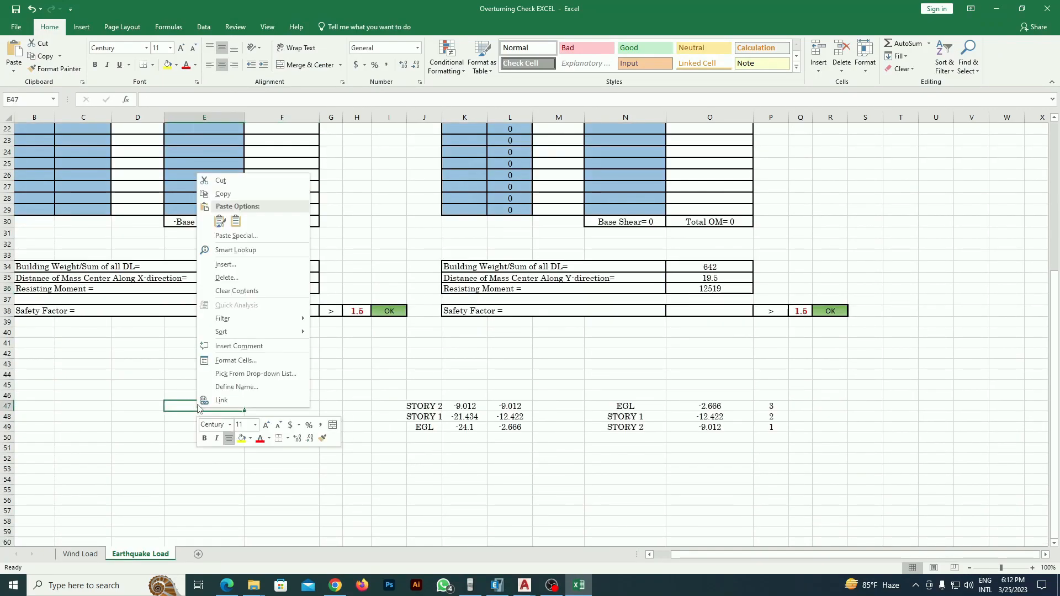
{"action": "left_click", "coordinate": [220, 221]}
{"action": "left_click", "coordinate": [263, 440]}
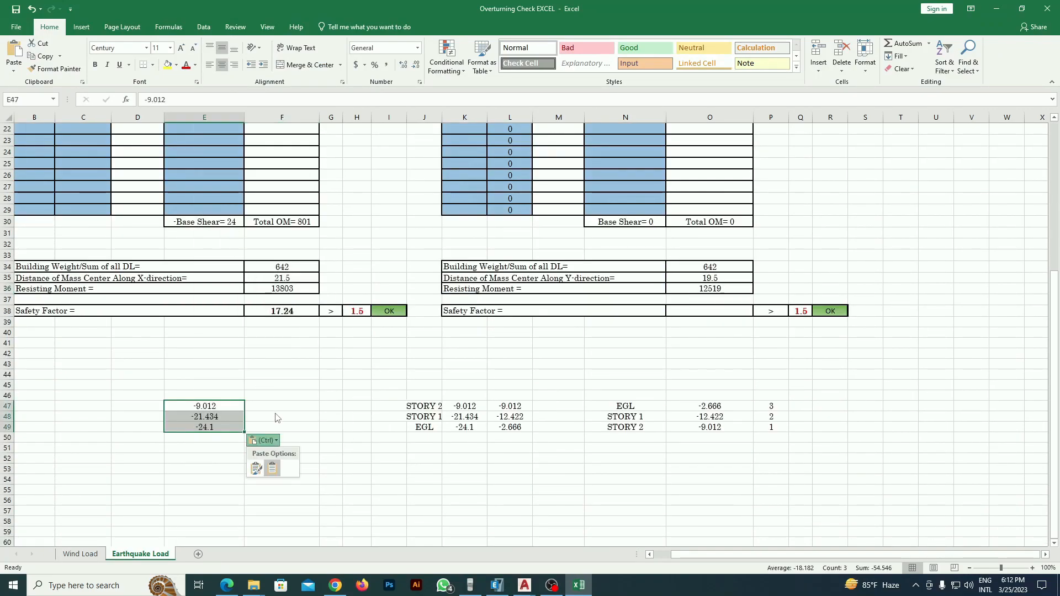
Step: Enter =E48-E47 in F48 and fill the formula down to F49 to get the individual story forces
{"action": "left_click", "coordinate": [275, 419]}
{"action": "type", "text": "="}
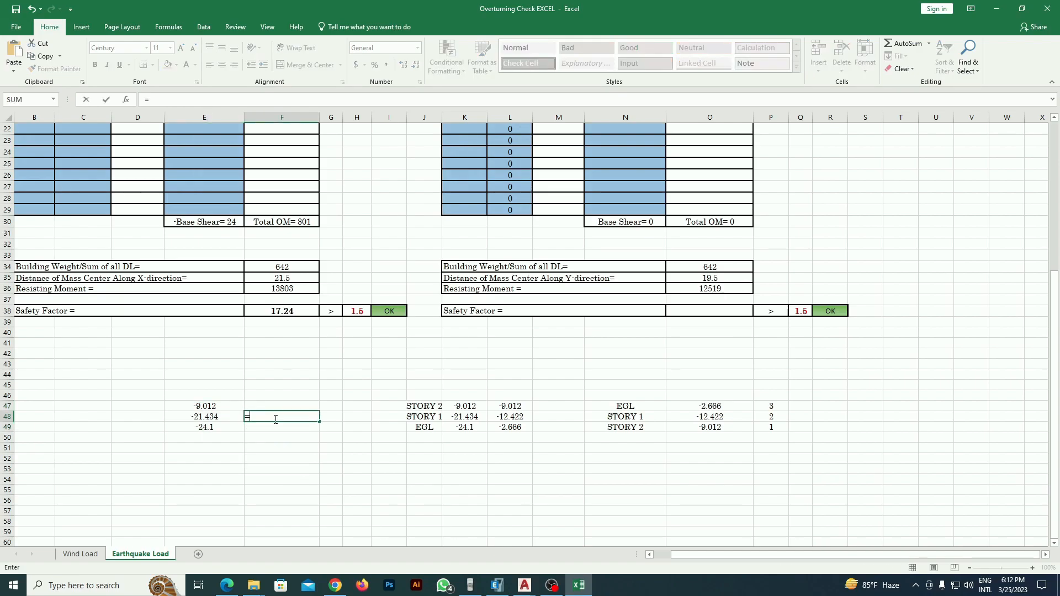
{"action": "left_click", "coordinate": [224, 416]}
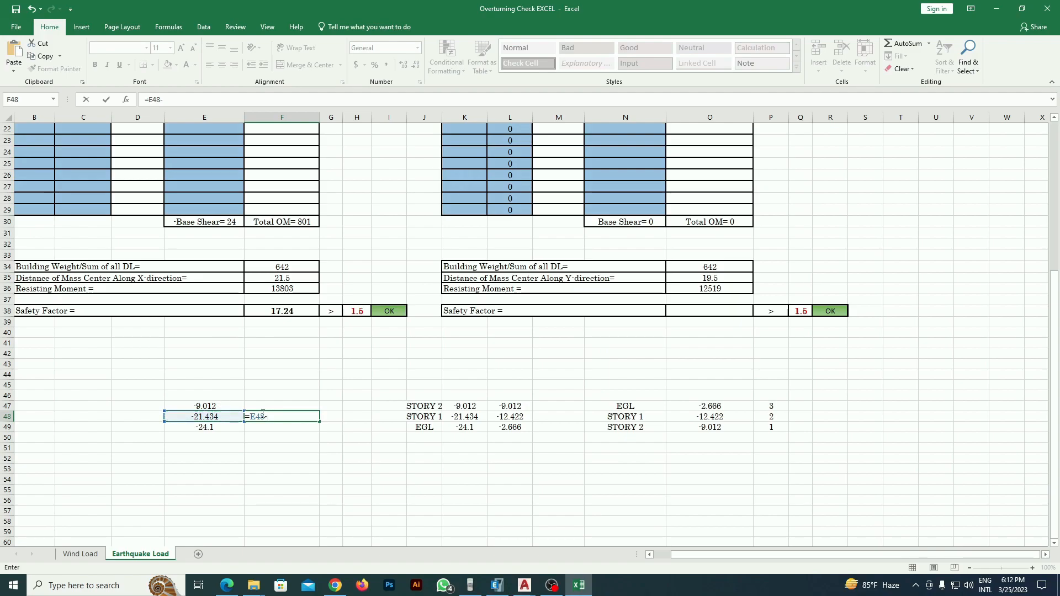
{"action": "type", "text": "-"}
{"action": "left_click", "coordinate": [220, 407]}
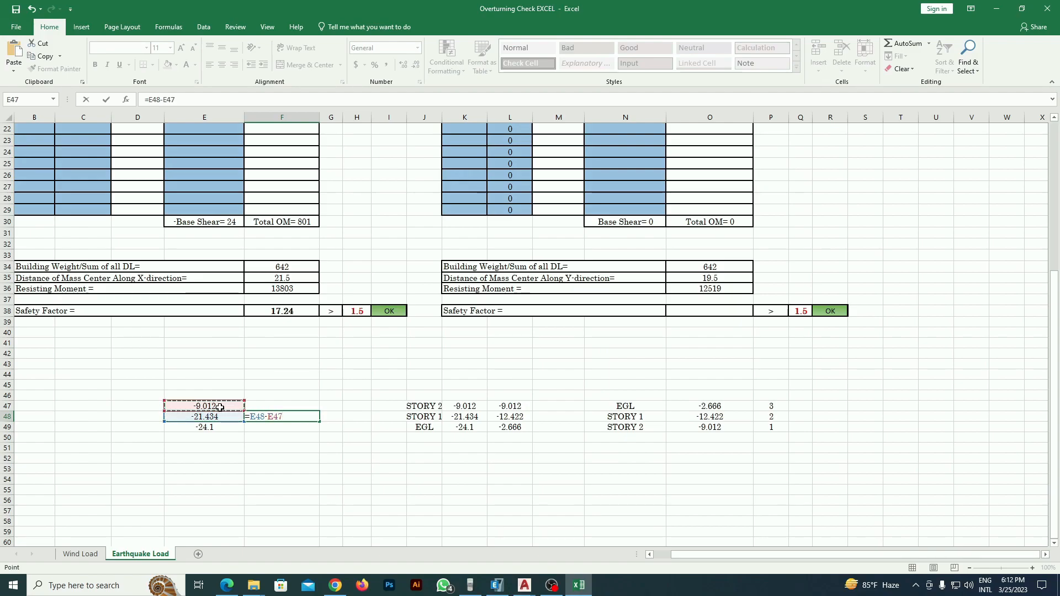
{"action": "key", "text": "Return"}
{"action": "left_click", "coordinate": [294, 418]}
{"action": "left_click_drag", "start_coordinate": [321, 424], "coordinate": [320, 431]}
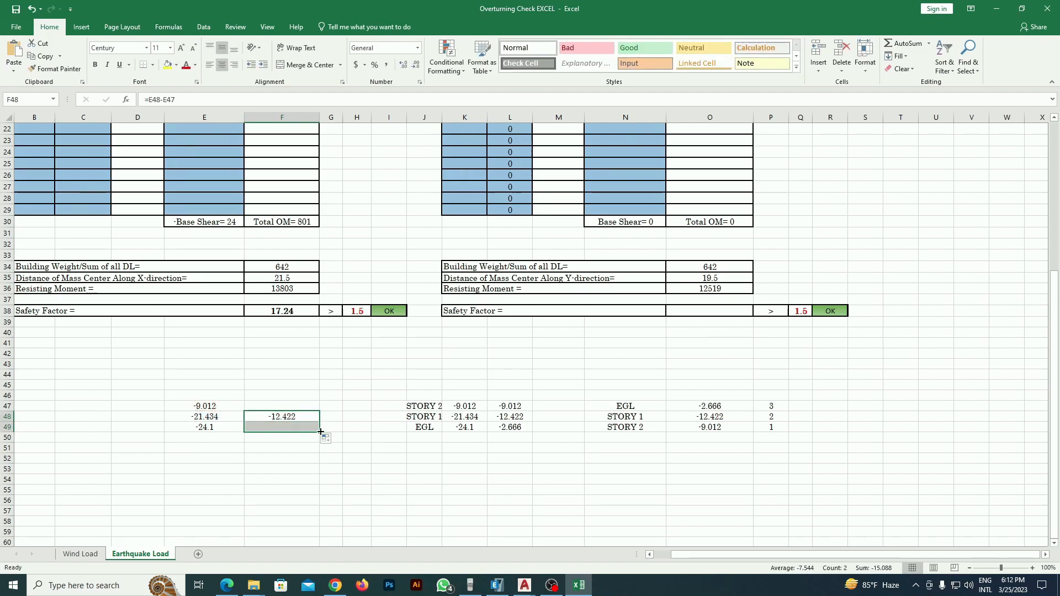
{"action": "left_click", "coordinate": [389, 479]}
Step: Copy the STORY 2 force from E47 into F47
{"action": "left_click", "coordinate": [225, 405]}
{"action": "key", "text": "ctrl+c"}
{"action": "left_click", "coordinate": [282, 405]}
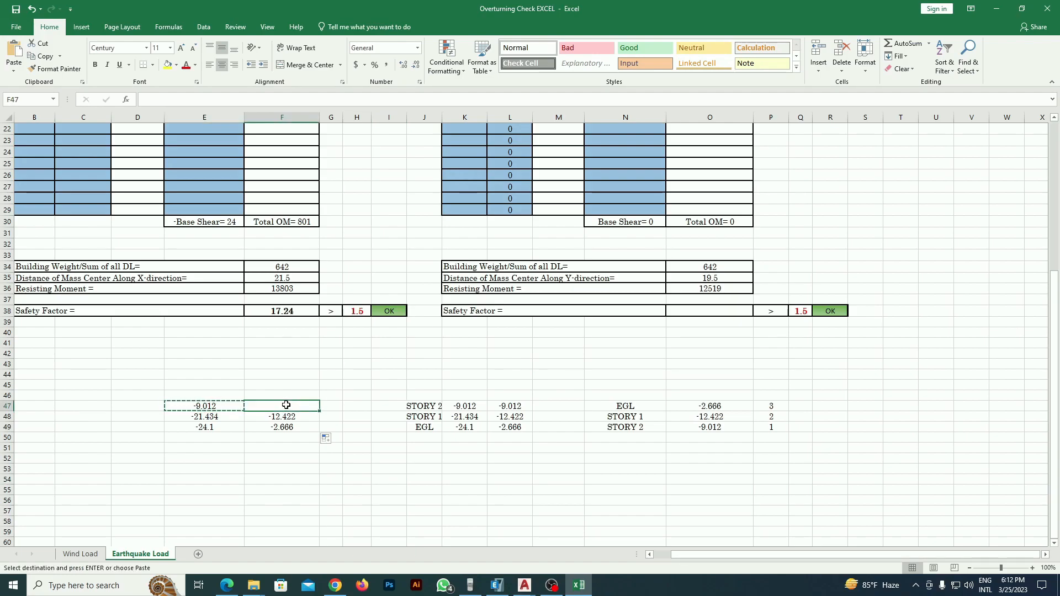
{"action": "key", "text": "ctrl+v"}
{"action": "left_click_drag", "start_coordinate": [286, 406], "coordinate": [302, 423]}
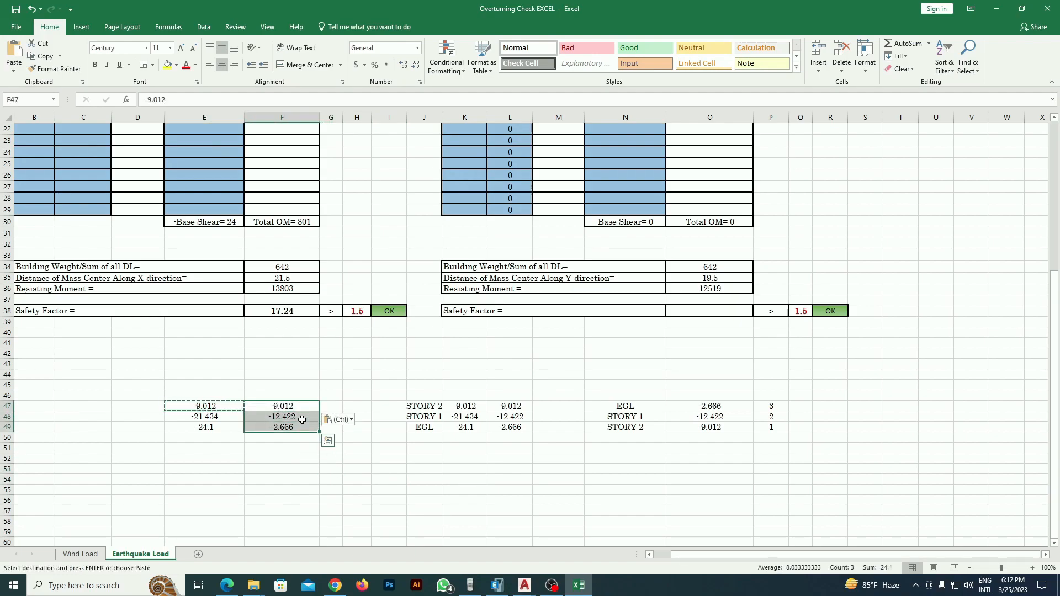
{"action": "right_click", "coordinate": [302, 422]}
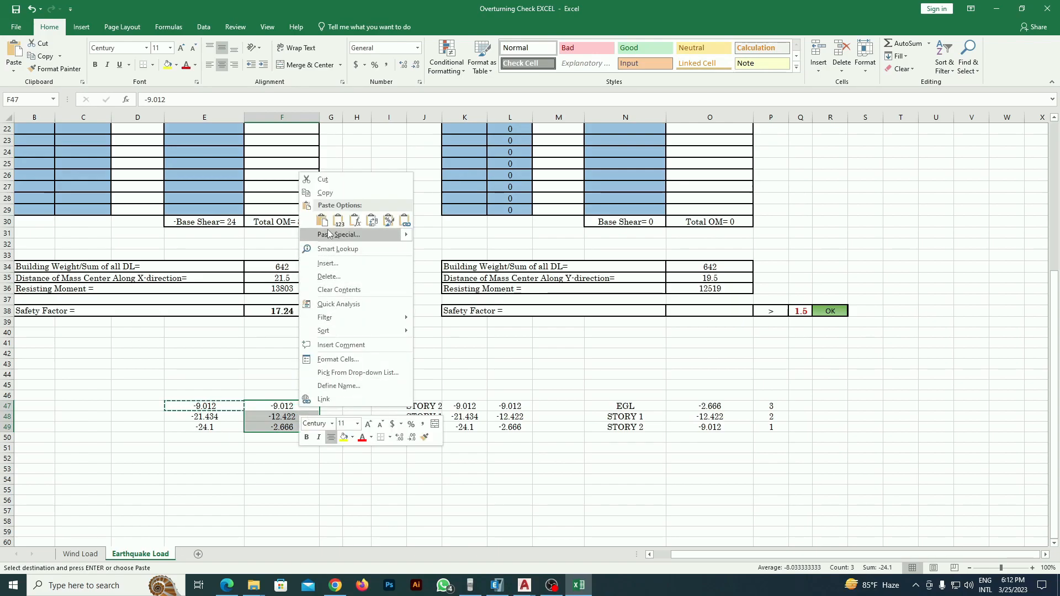
{"action": "key", "text": "Escape"}
{"action": "key", "text": "Escape"}
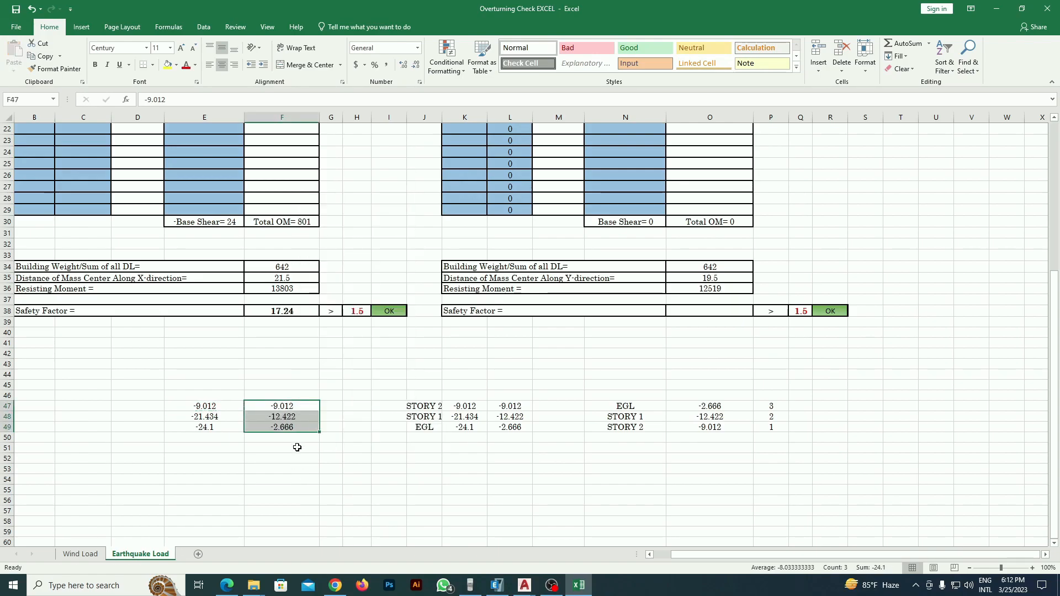
{"action": "left_click", "coordinate": [293, 458]}
Step: Copy the story forces in F47:F49 and paste them as values into F60:F62
{"action": "left_click_drag", "start_coordinate": [286, 404], "coordinate": [284, 428]}
{"action": "key", "text": "ctrl+c"}
{"action": "left_click", "coordinate": [355, 529]}
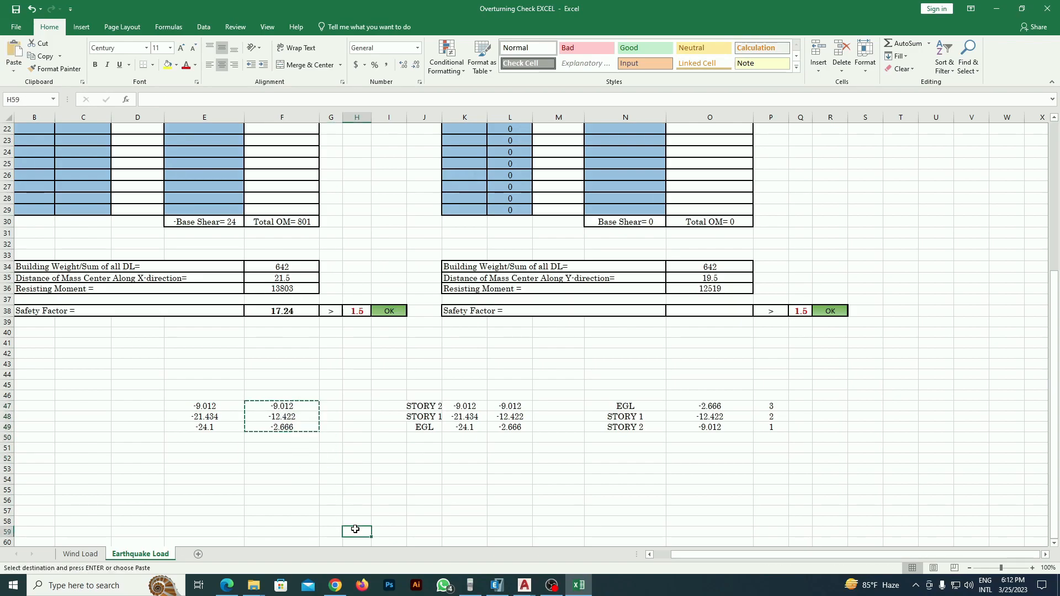
{"action": "scroll", "coordinate": [284, 436], "scroll_direction": "down", "scroll_amount": 3}
{"action": "right_click", "coordinate": [285, 437]}
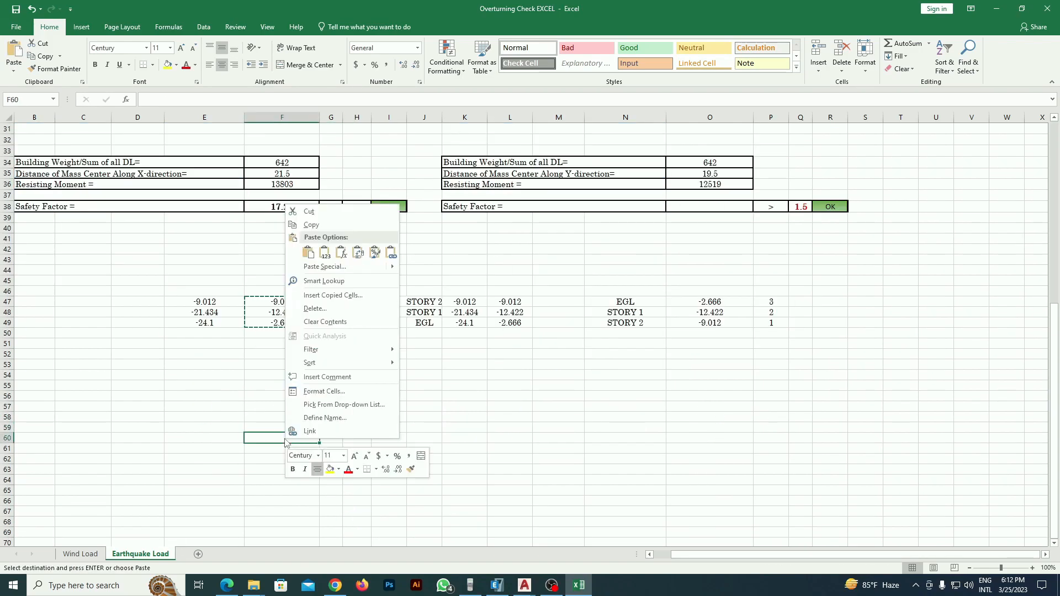
{"action": "left_click", "coordinate": [325, 255]}
{"action": "left_click", "coordinate": [424, 480]}
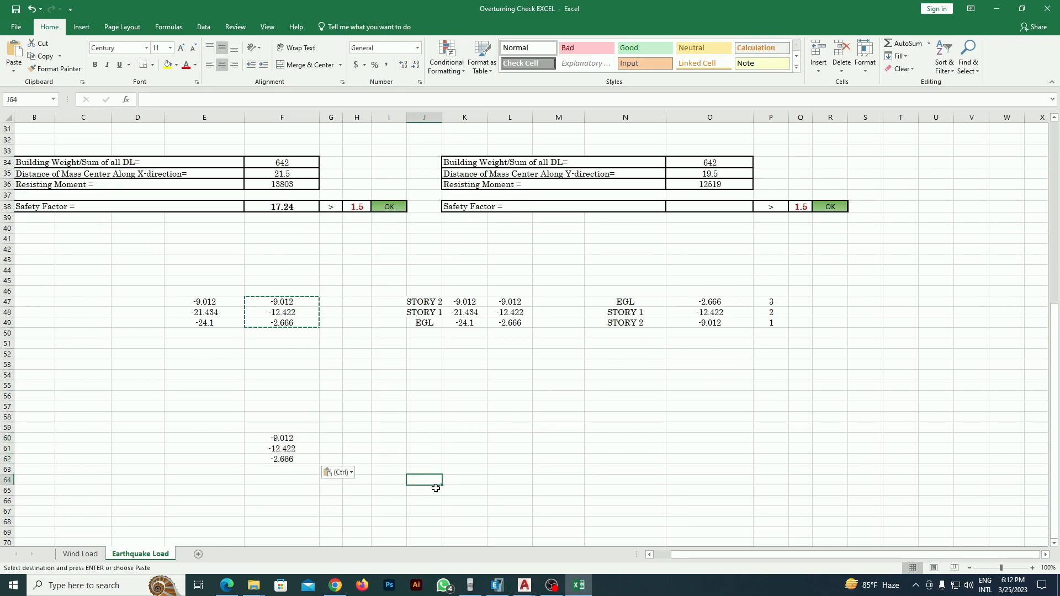
Step: Copy the story names from J47:J49 into E60:E62 beside the pasted forces
{"action": "left_click", "coordinate": [625, 469]}
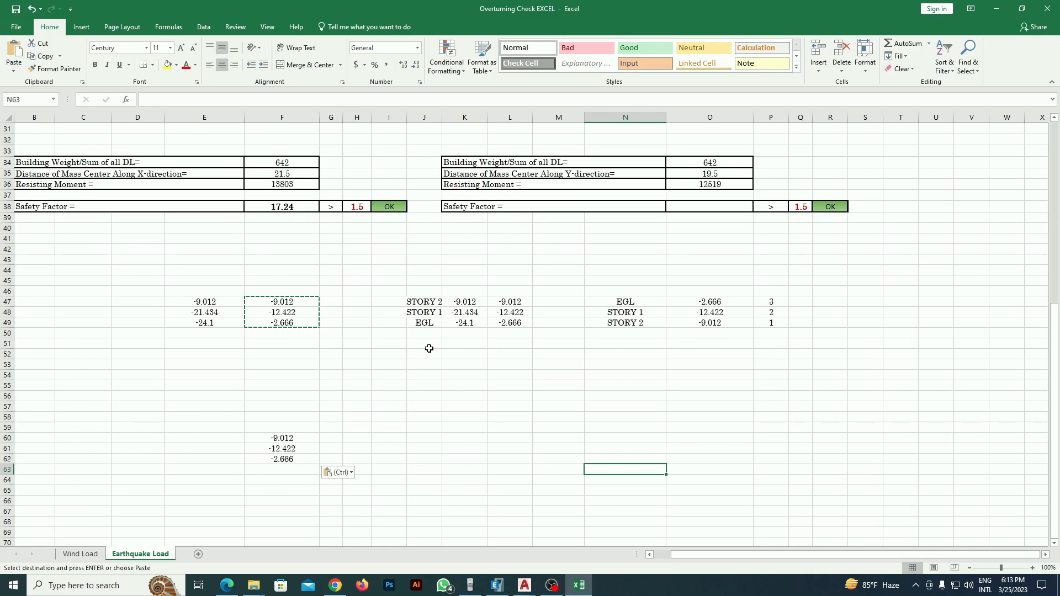
{"action": "left_click_drag", "start_coordinate": [421, 301], "coordinate": [428, 326]}
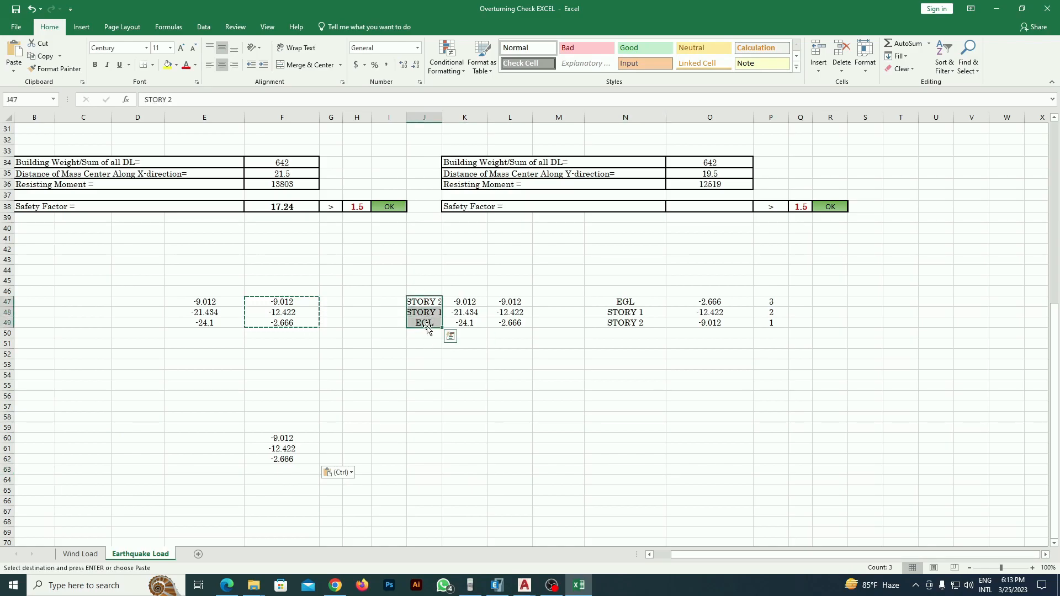
{"action": "key", "text": "ctrl+c"}
{"action": "left_click", "coordinate": [232, 437]}
{"action": "key", "text": "ctrl+v"}
Step: Number the three stories 1 to 3 in G60:G62 as a filled series
{"action": "left_click", "coordinate": [331, 437]}
{"action": "type", "text": "1"}
{"action": "left_click", "coordinate": [338, 436]}
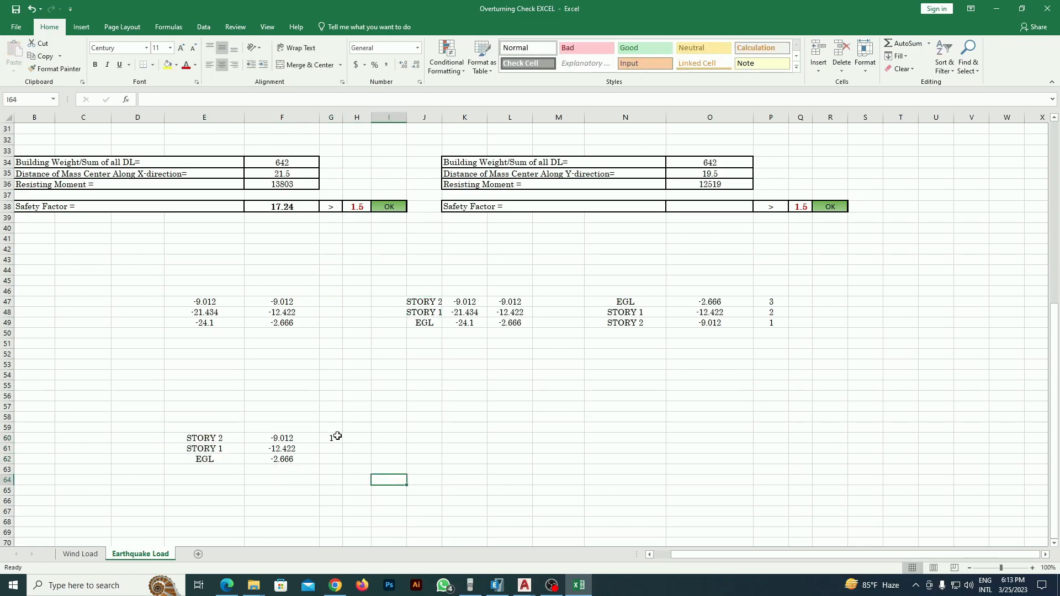
{"action": "left_click_drag", "start_coordinate": [343, 444], "coordinate": [345, 465]}
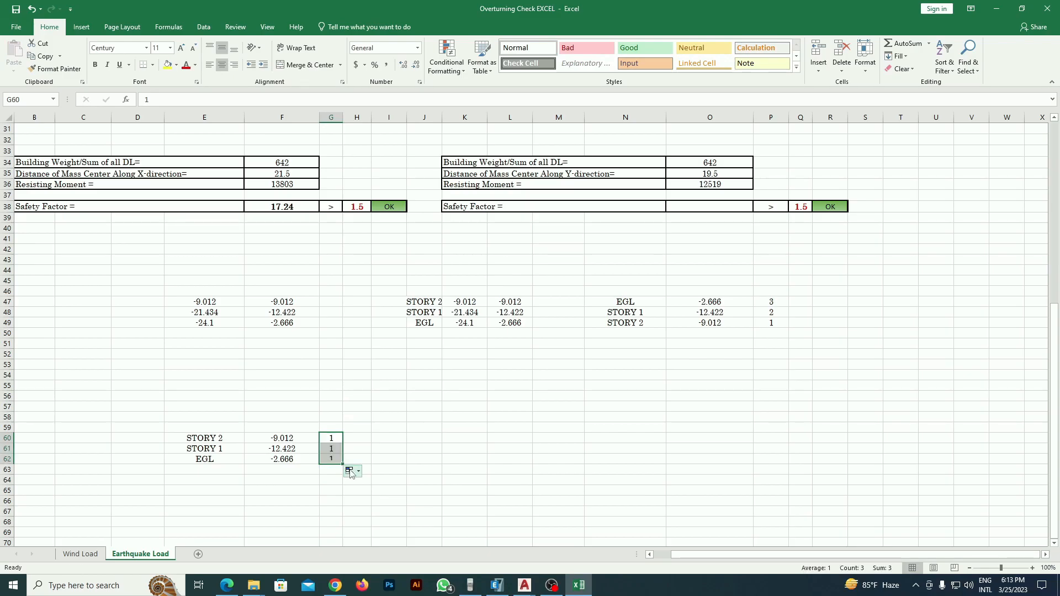
{"action": "left_click", "coordinate": [352, 471]}
{"action": "left_click", "coordinate": [373, 497]}
{"action": "left_click", "coordinate": [387, 480]}
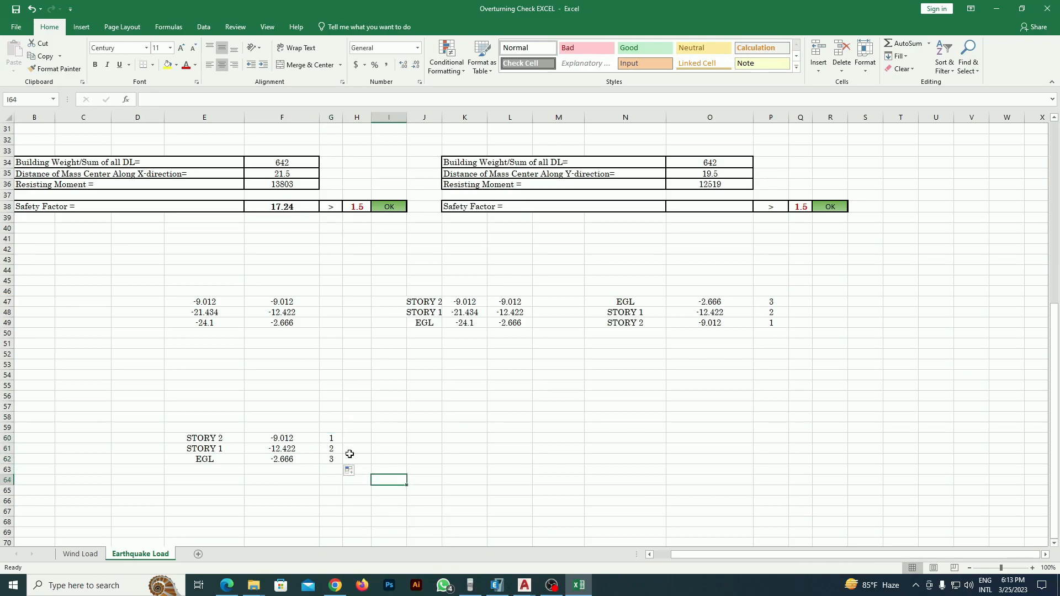
Step: Sort E60:G62 from largest to smallest by the numbers in column G so EGL comes first
{"action": "left_click_drag", "start_coordinate": [336, 439], "coordinate": [211, 460]}
{"action": "left_click", "coordinate": [944, 66]}
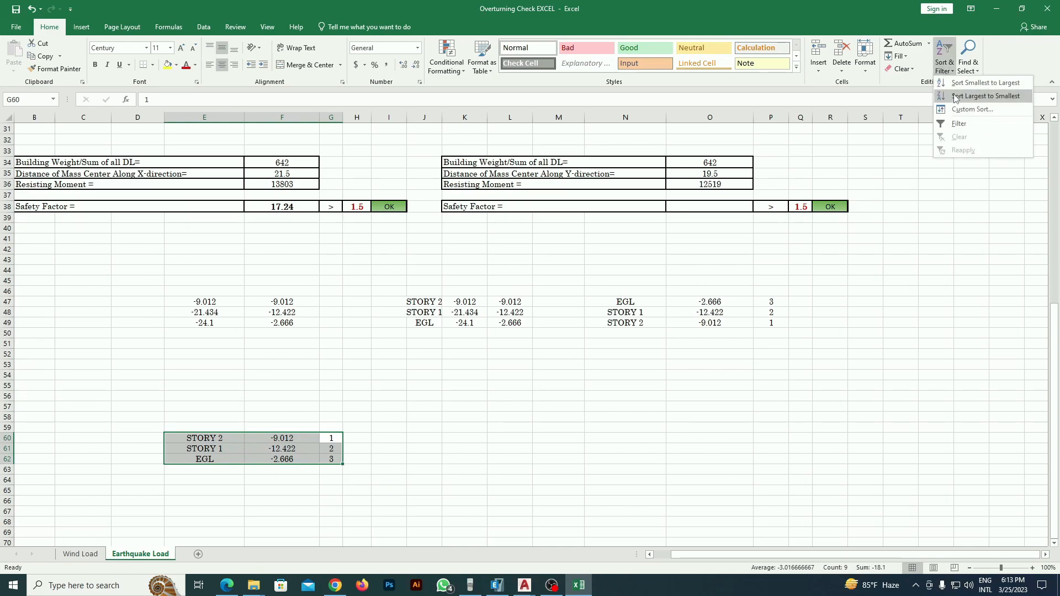
{"action": "left_click", "coordinate": [972, 96]}
{"action": "left_click", "coordinate": [510, 416]}
Step: Paste the reordered forces from F60:F62 as values into N5:N7 of the Y-direction table and check the safety factor in O38
{"action": "left_click_drag", "start_coordinate": [295, 441], "coordinate": [313, 471]}
{"action": "key", "text": "ctrl+c"}
{"action": "scroll", "coordinate": [509, 403], "scroll_direction": "up", "scroll_amount": 10}
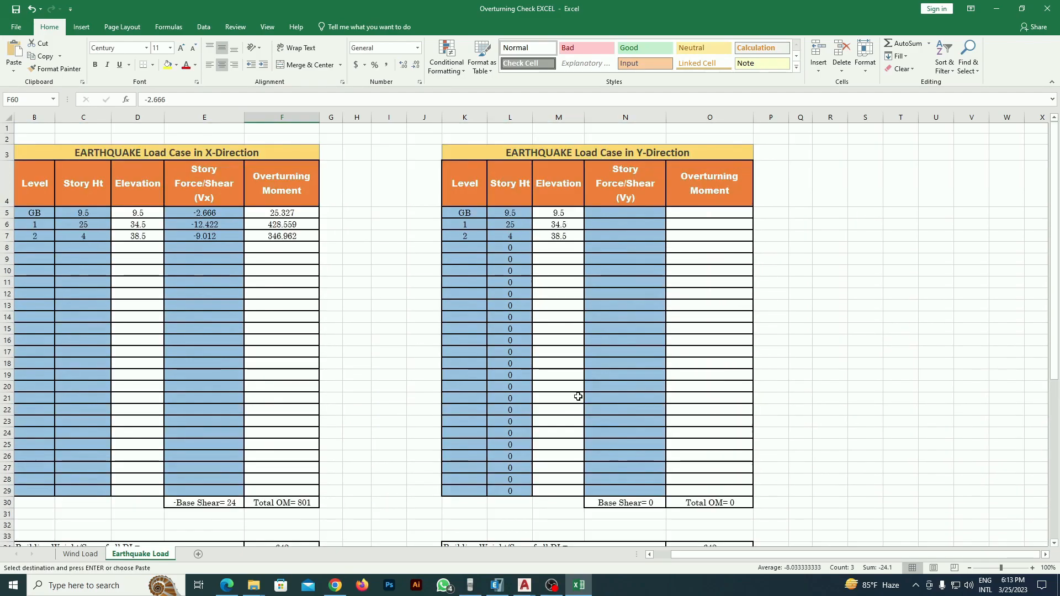
{"action": "right_click", "coordinate": [615, 216]}
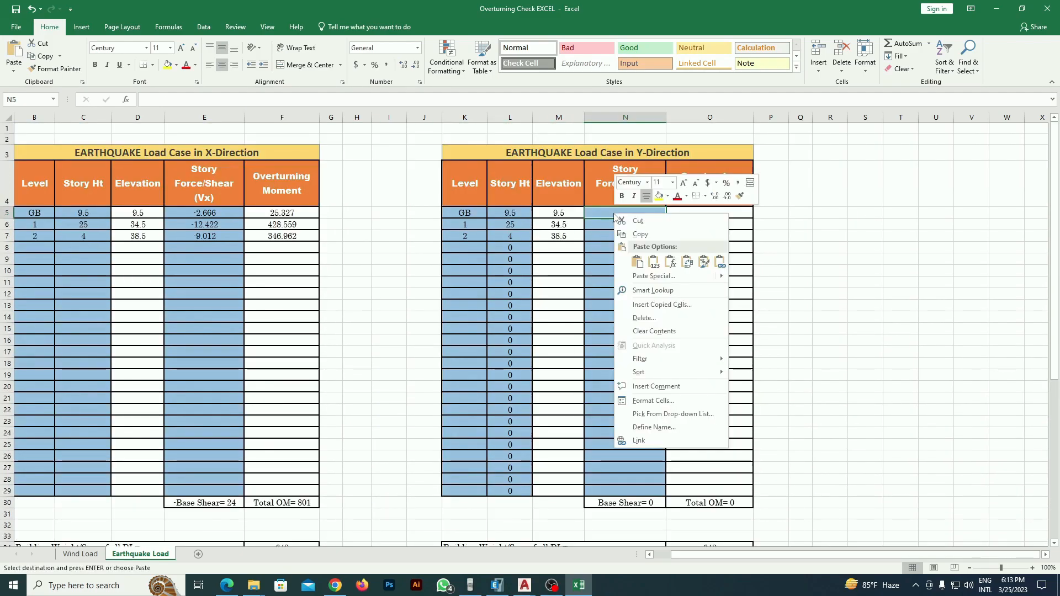
{"action": "left_click", "coordinate": [653, 262]}
{"action": "left_click", "coordinate": [774, 296]}
{"action": "scroll", "coordinate": [785, 321], "scroll_direction": "down", "scroll_amount": 4}
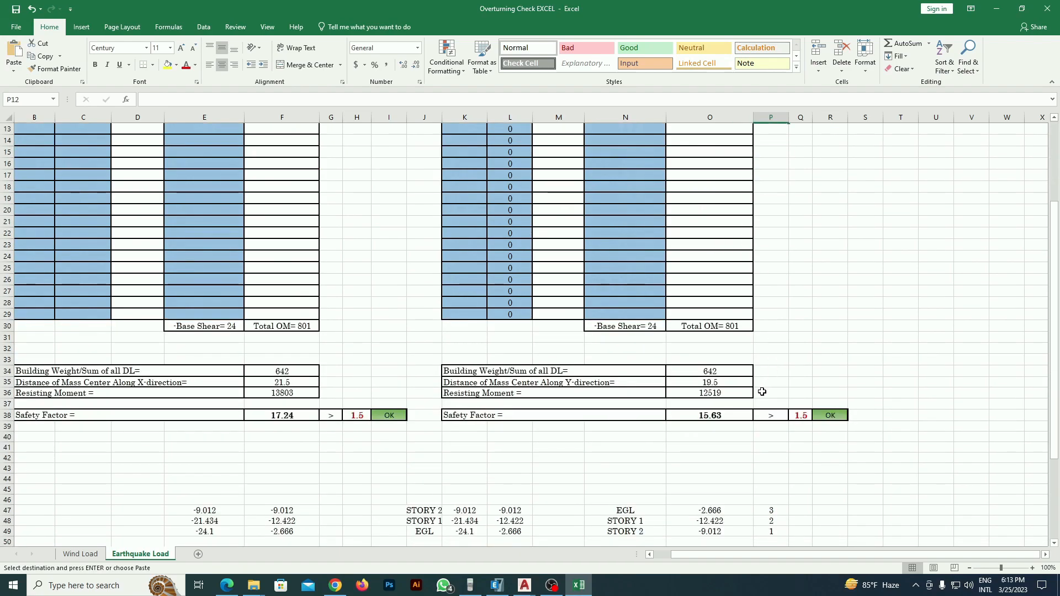
{"action": "left_click", "coordinate": [745, 418]}
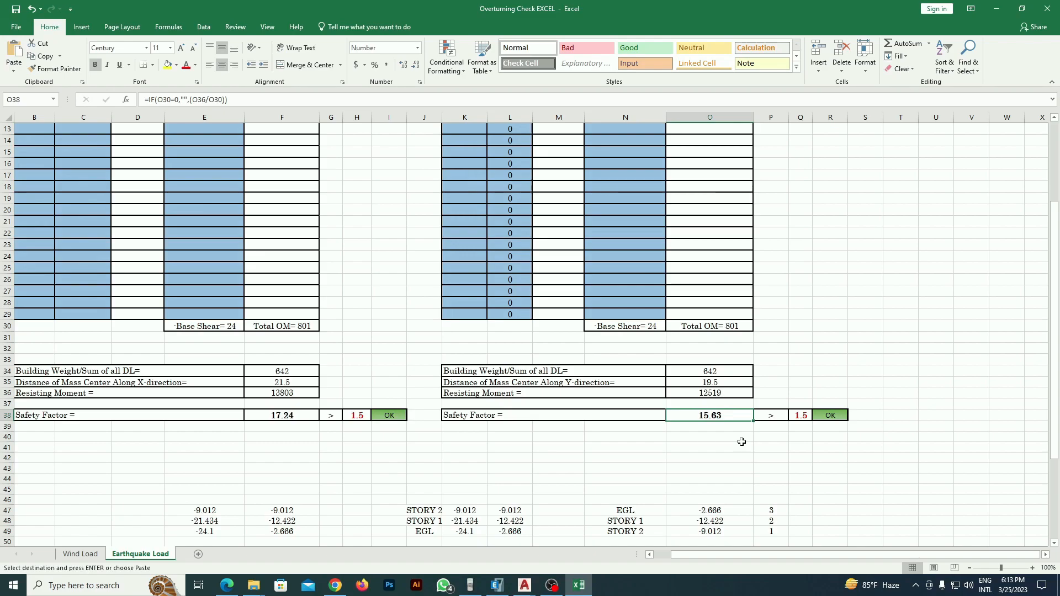
{"action": "scroll", "coordinate": [741, 442], "scroll_direction": "up", "scroll_amount": 4}
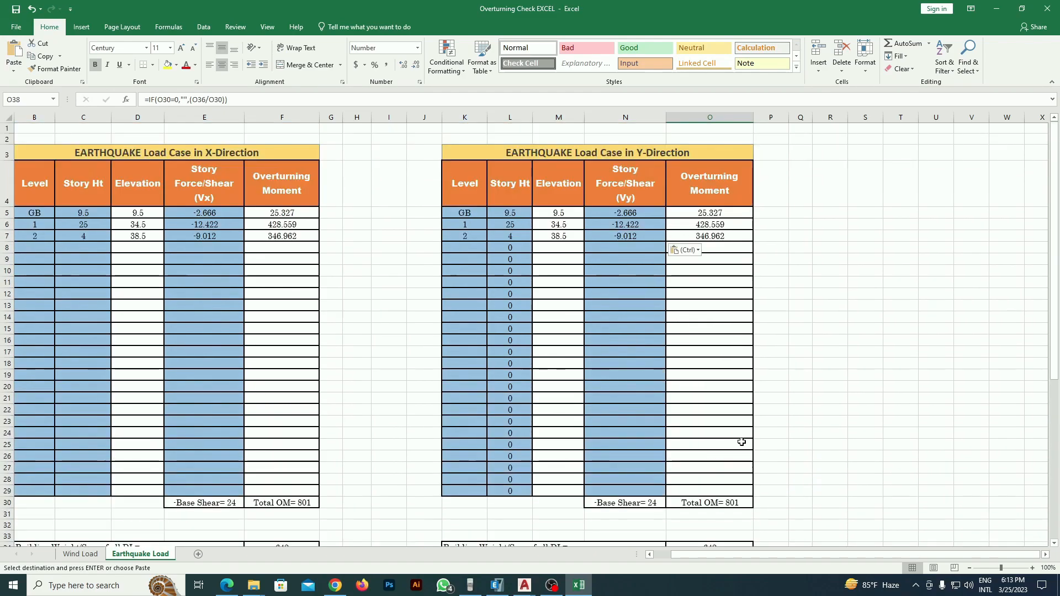
{"action": "scroll", "coordinate": [742, 442], "scroll_direction": "down", "scroll_amount": 3}
{"action": "scroll", "coordinate": [742, 445], "scroll_direction": "down", "scroll_amount": 1}
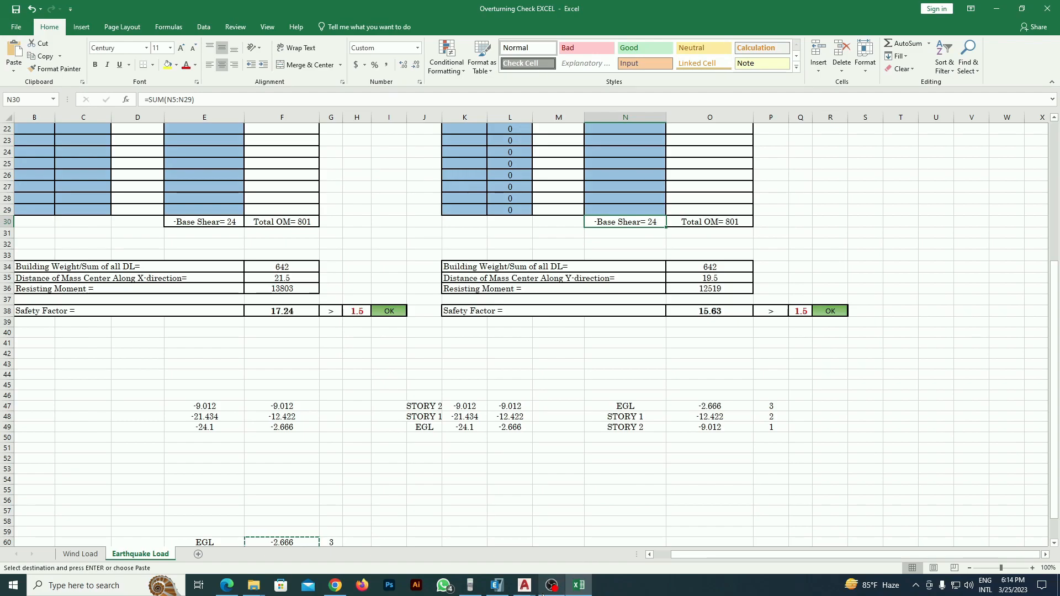
Step: Switch to ETABS, close the Story Forces table and unlock the model, accepting deletion of the analysis results
{"action": "left_click", "coordinate": [497, 585]}
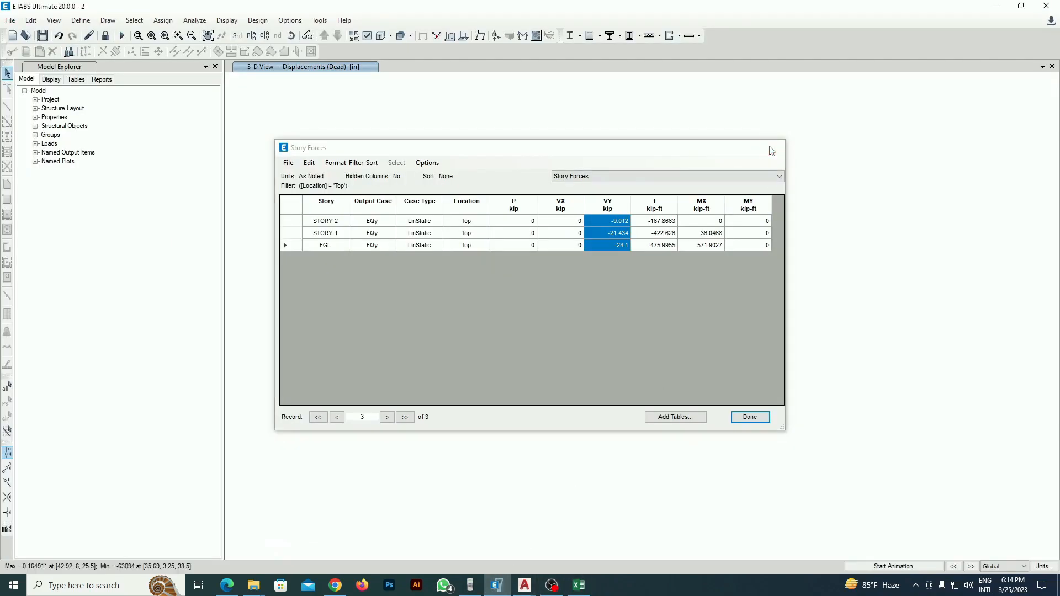
{"action": "left_click", "coordinate": [771, 150]}
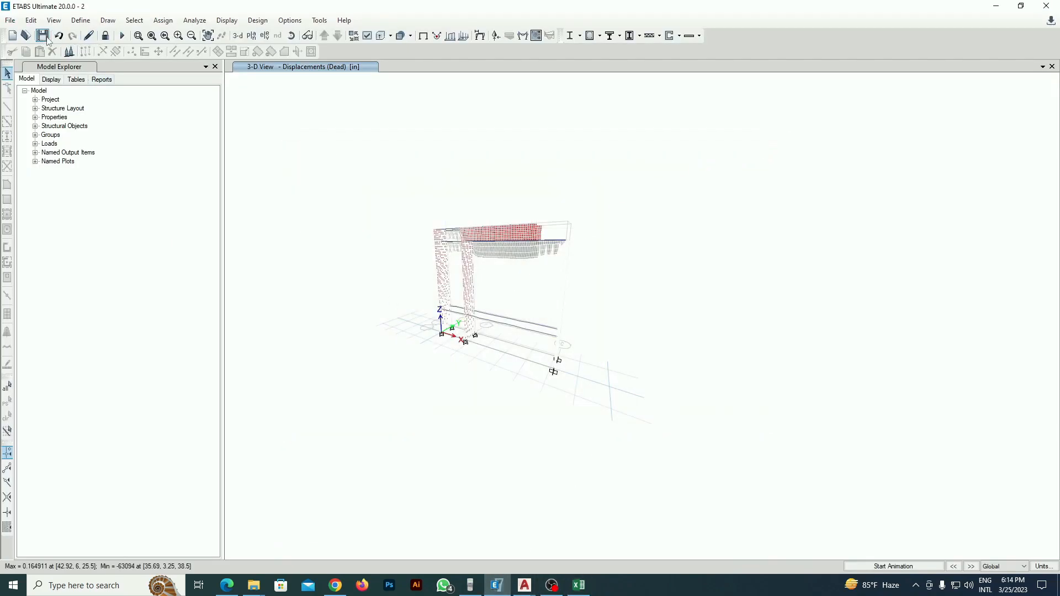
{"action": "left_click", "coordinate": [105, 36]}
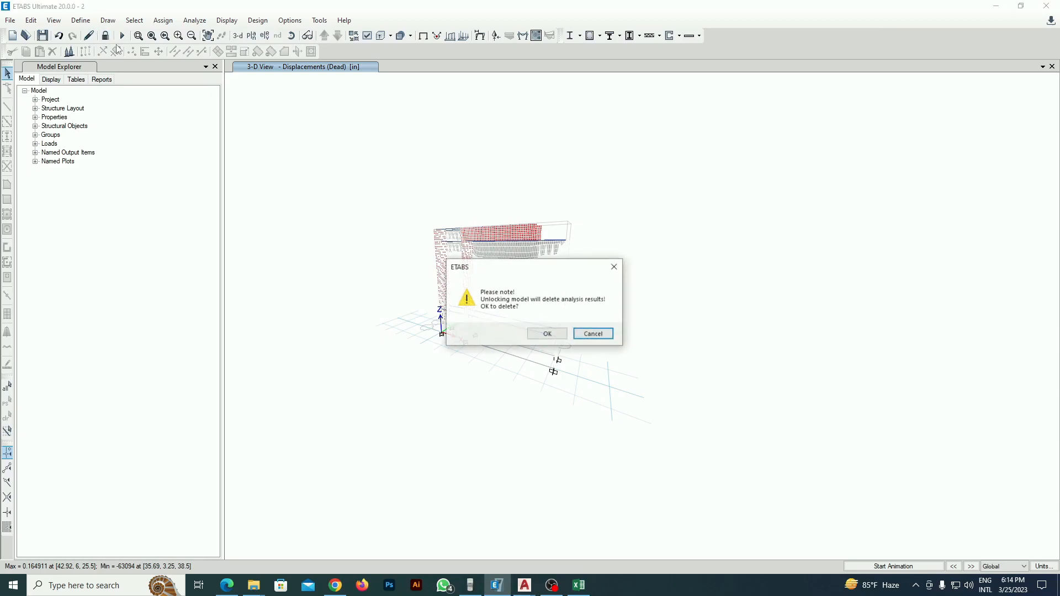
{"action": "left_click", "coordinate": [547, 333]}
{"action": "scroll", "coordinate": [486, 387], "scroll_direction": "up", "scroll_amount": 5}
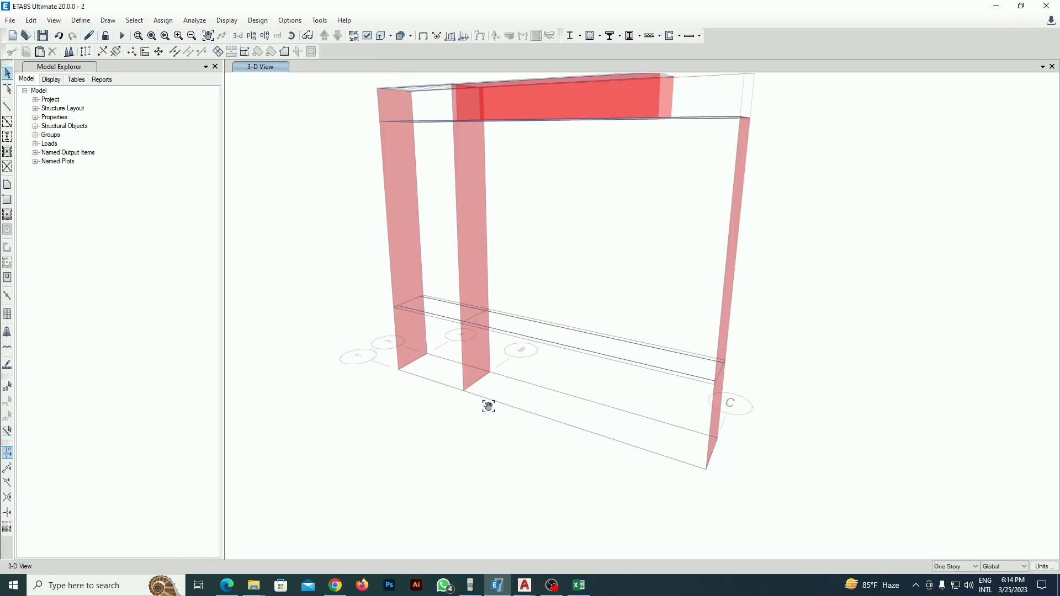